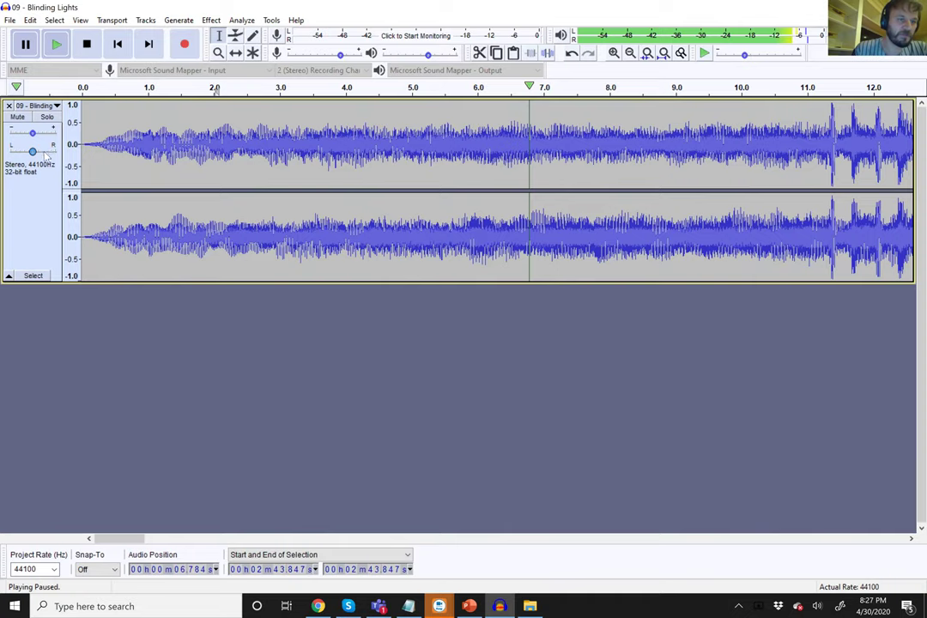
- Pan the Blinding Lights track fully to the right channel and return it to centre
mouse_move(35, 153)
mouse_down()
mouse_move(53, 156)
mouse_move(7, 165)
mouse_move(31, 166)
mouse_up()
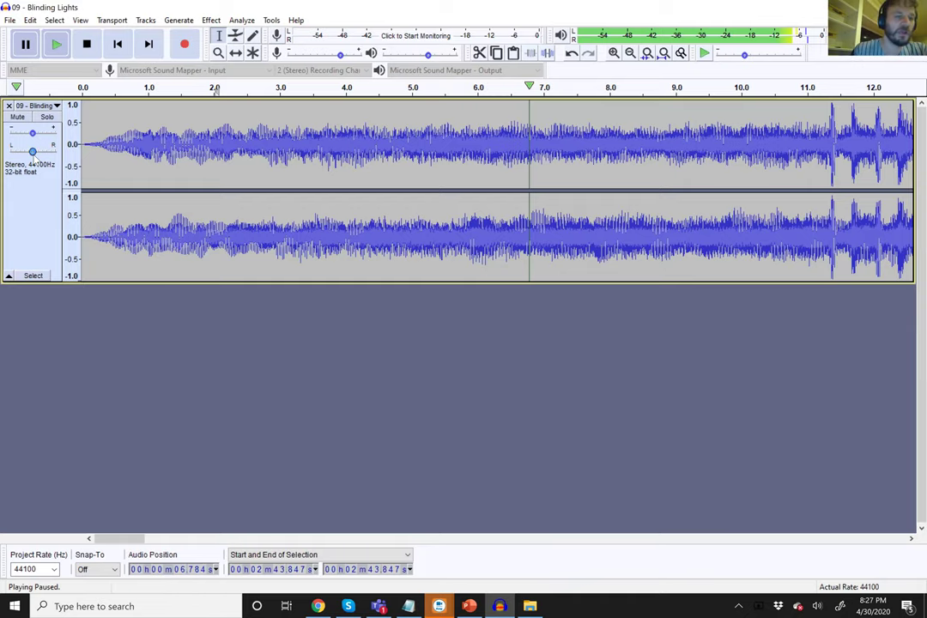
drag(32, 152, 86, 171)
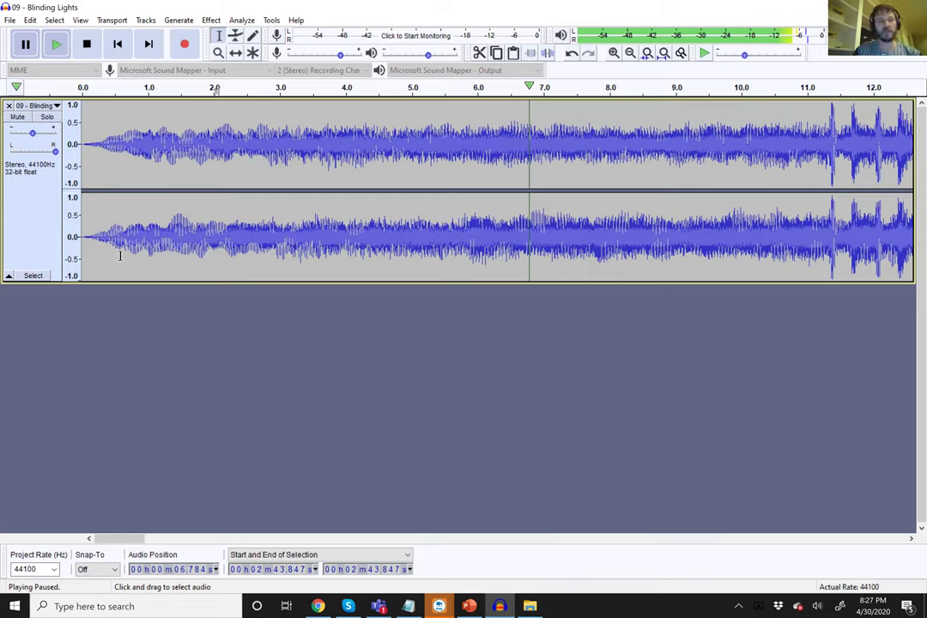
drag(49, 157, 31, 154)
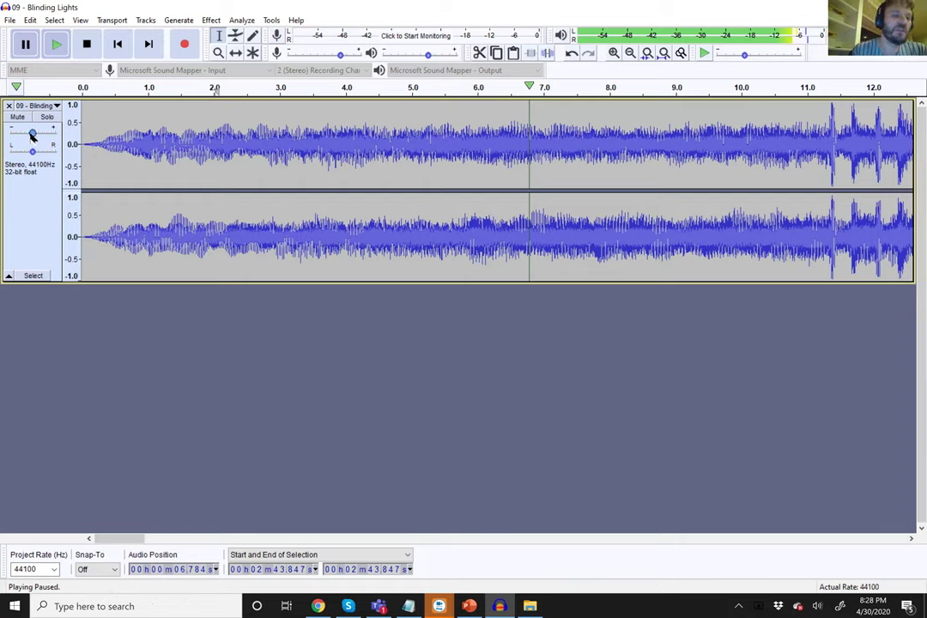
- Raise the track's gain slightly and reset it to the middle setting
drag(32, 136, 46, 146)
click(130, 138)
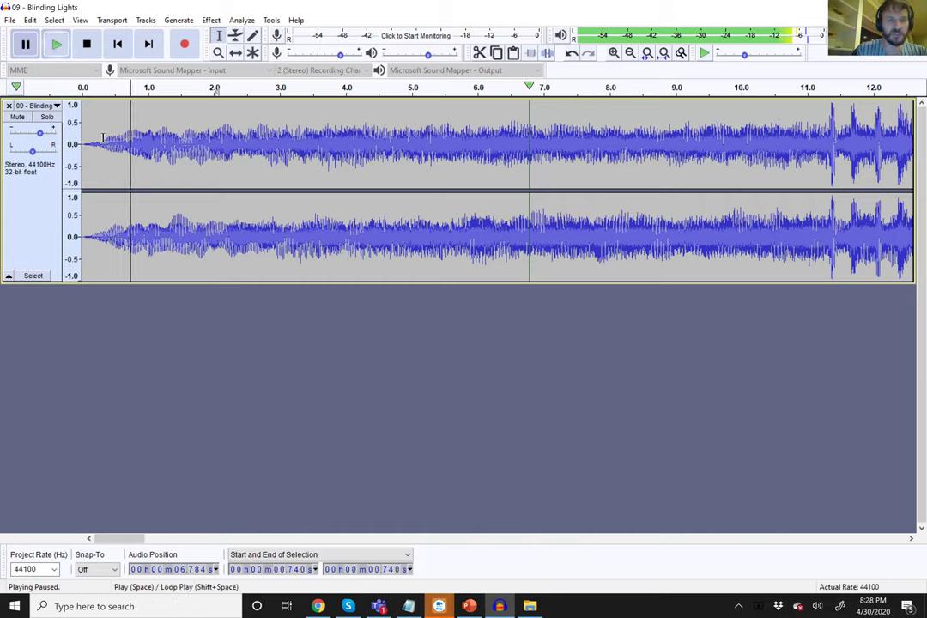
click(292, 142)
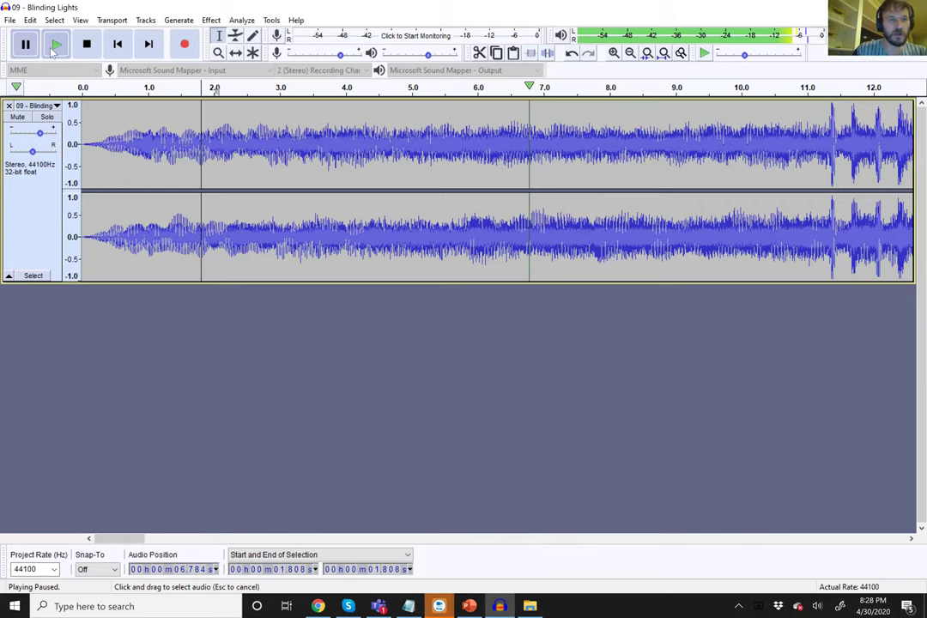
click(40, 133)
drag(72, 144, 64, 145)
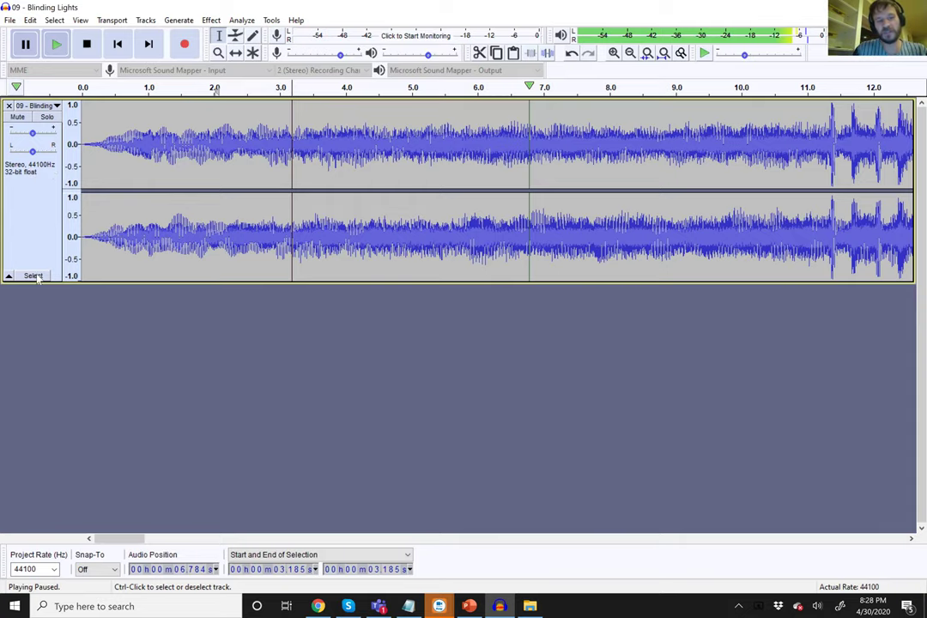
- Examine the track's sample rate options while playback is paused
click(57, 106)
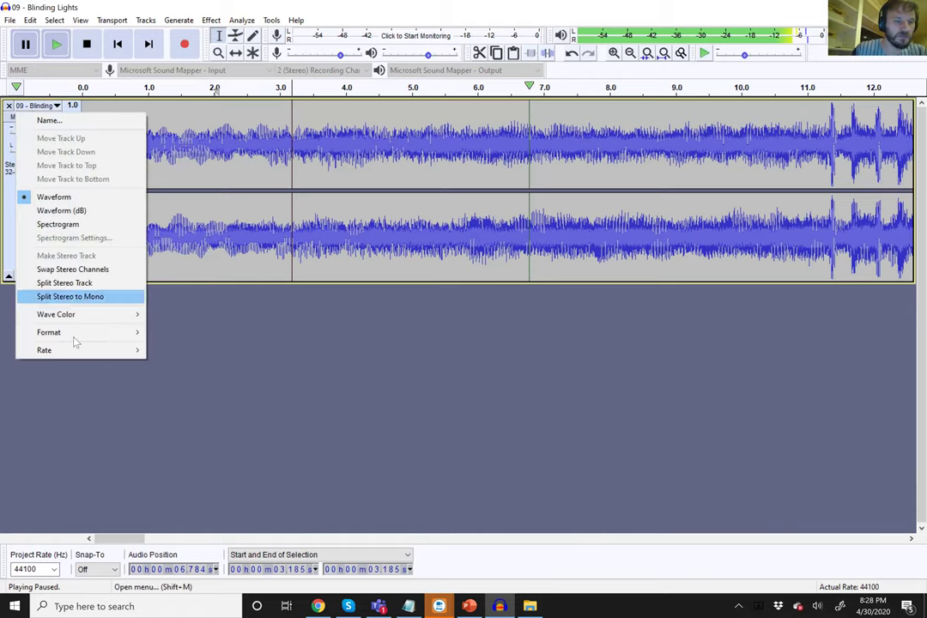
mouse_move(77, 351)
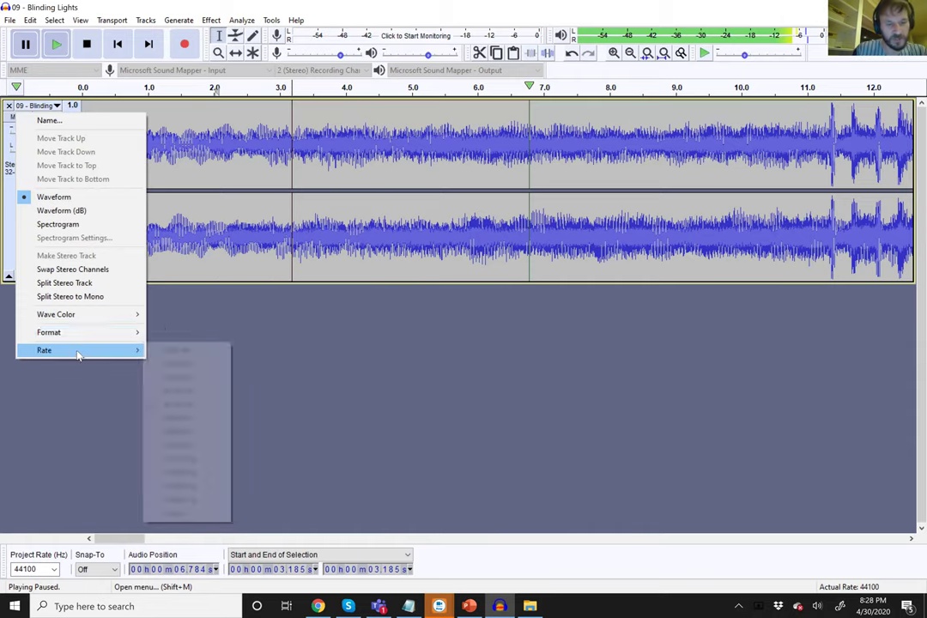
click(264, 172)
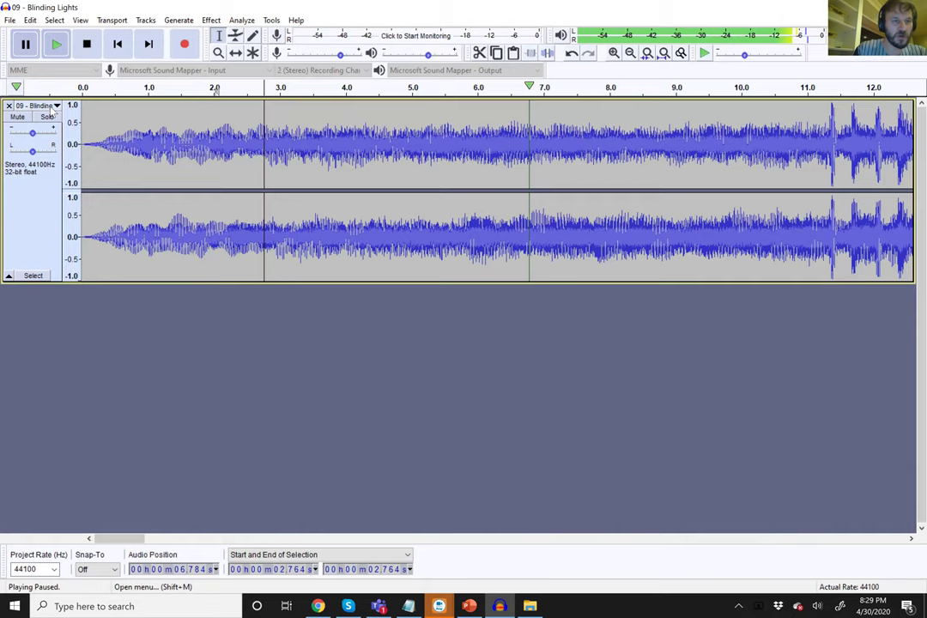
key(shift+m)
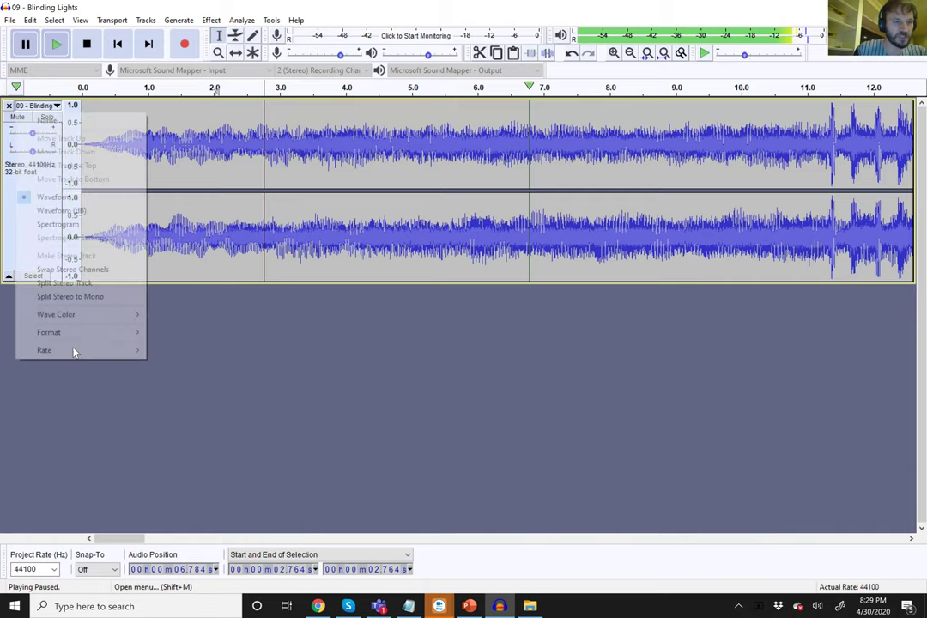
mouse_move(156, 346)
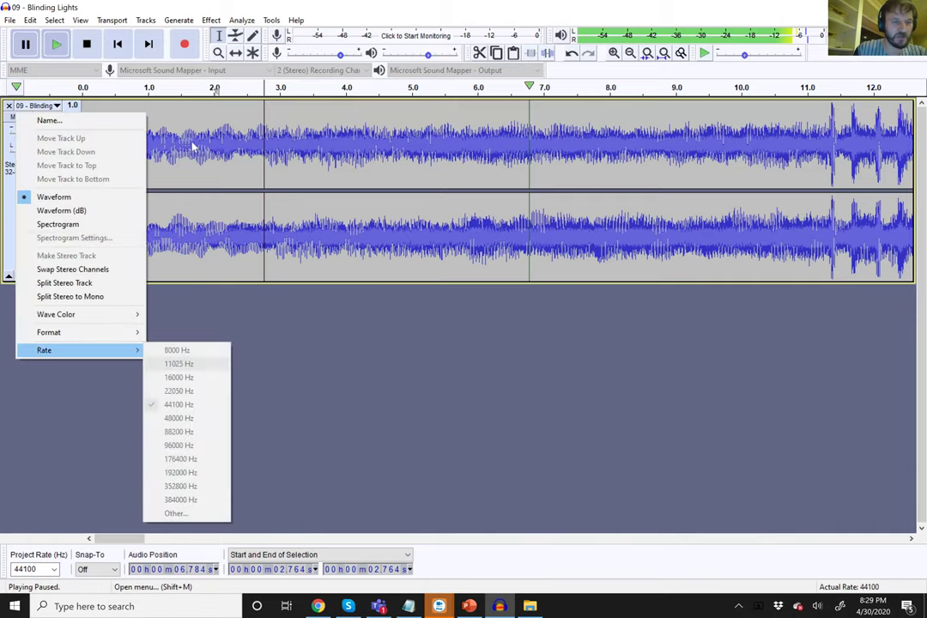
click(185, 146)
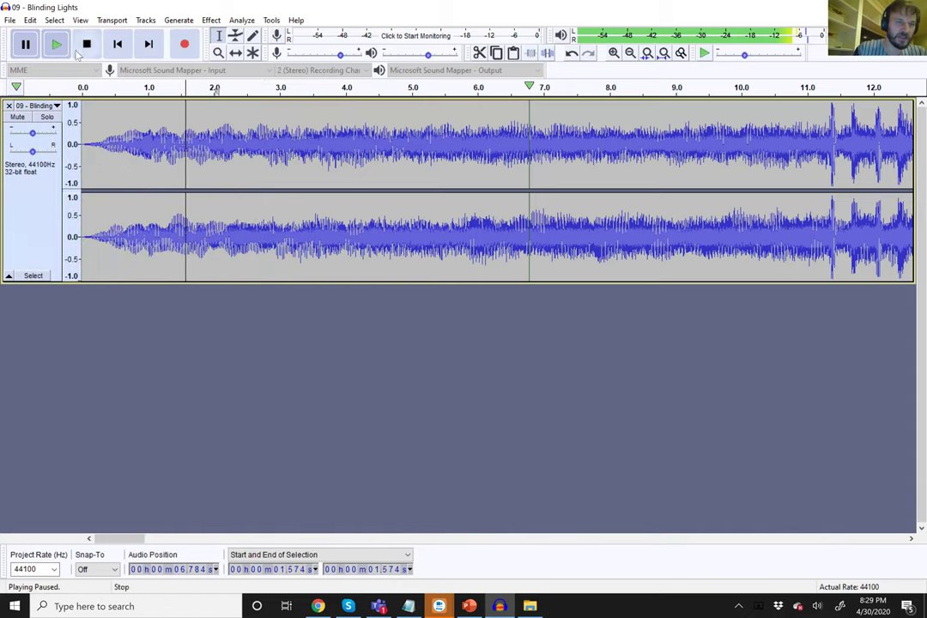
- Stop playback and review the sample rates available for the track, leaving the rate at 44100 Hz
click(87, 45)
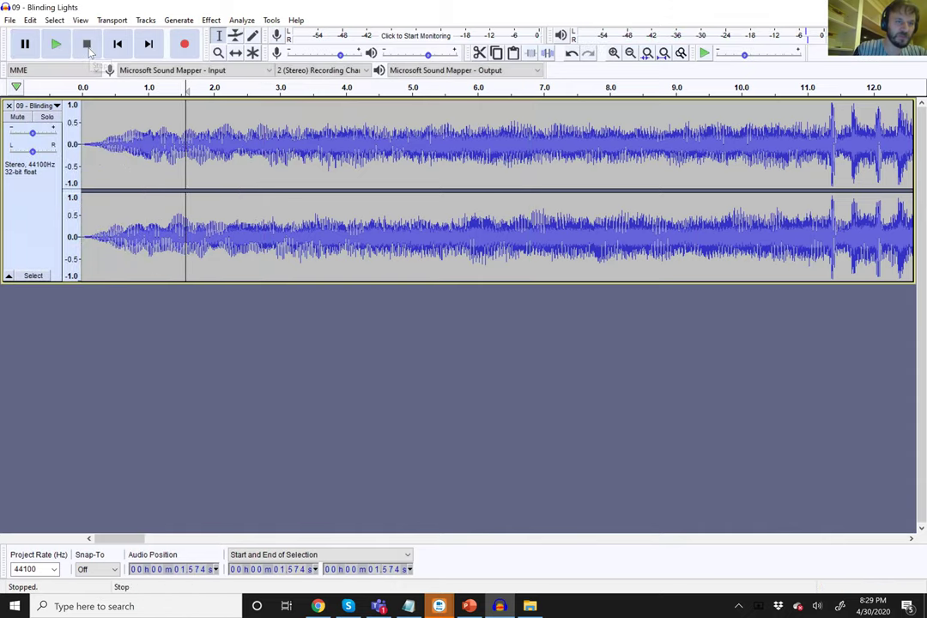
click(53, 109)
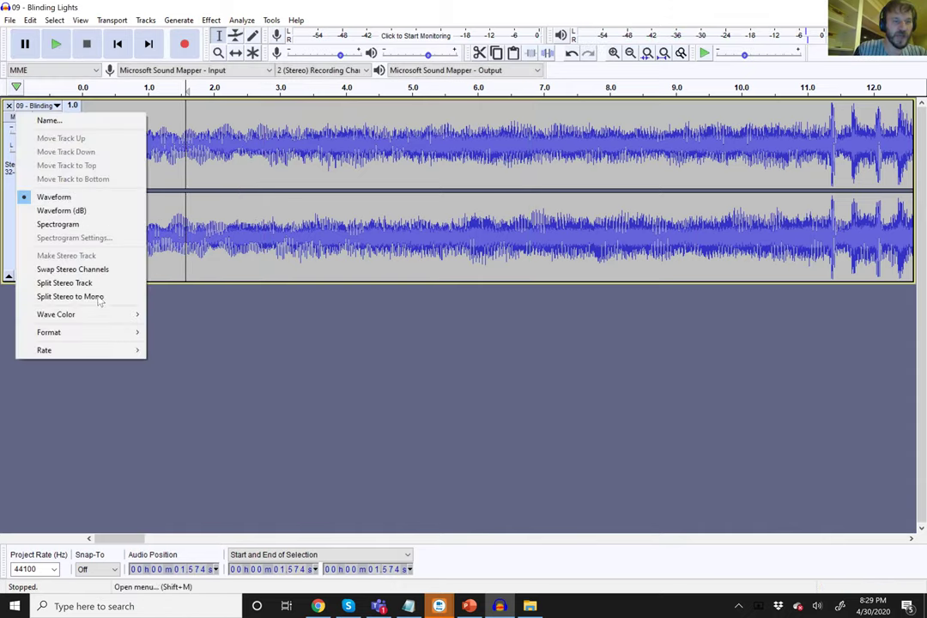
mouse_move(110, 350)
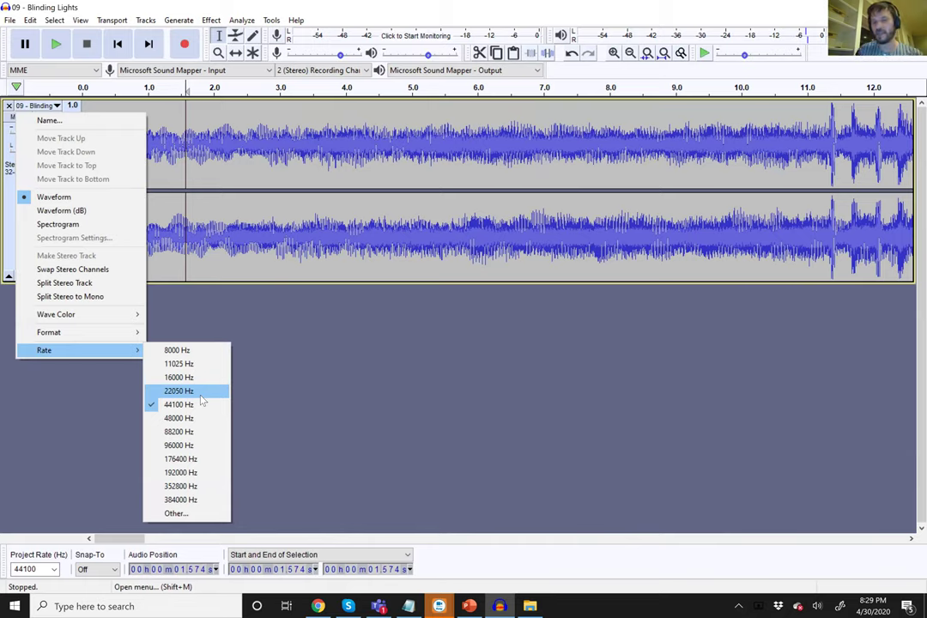
key(Escape)
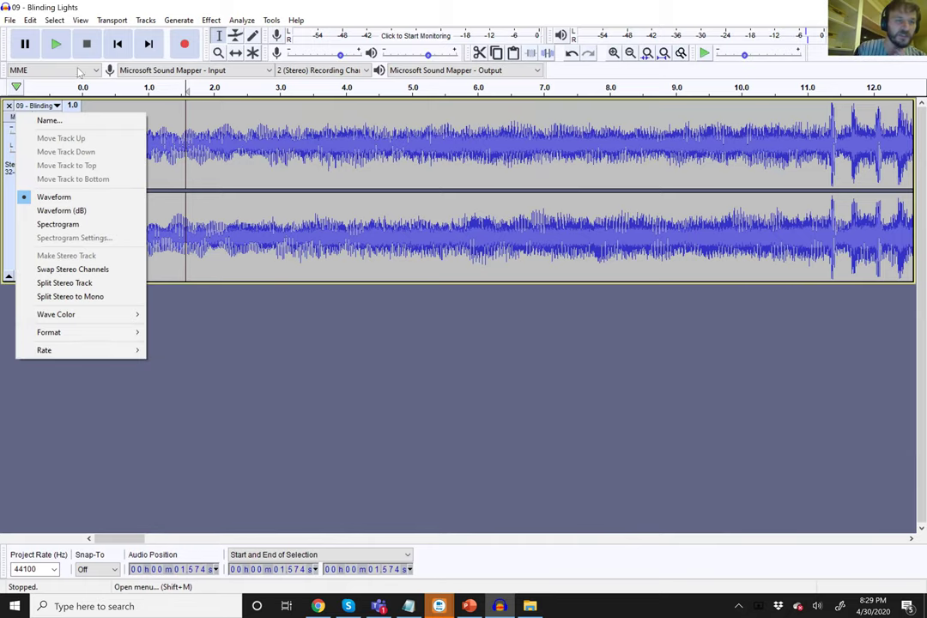
key(Escape)
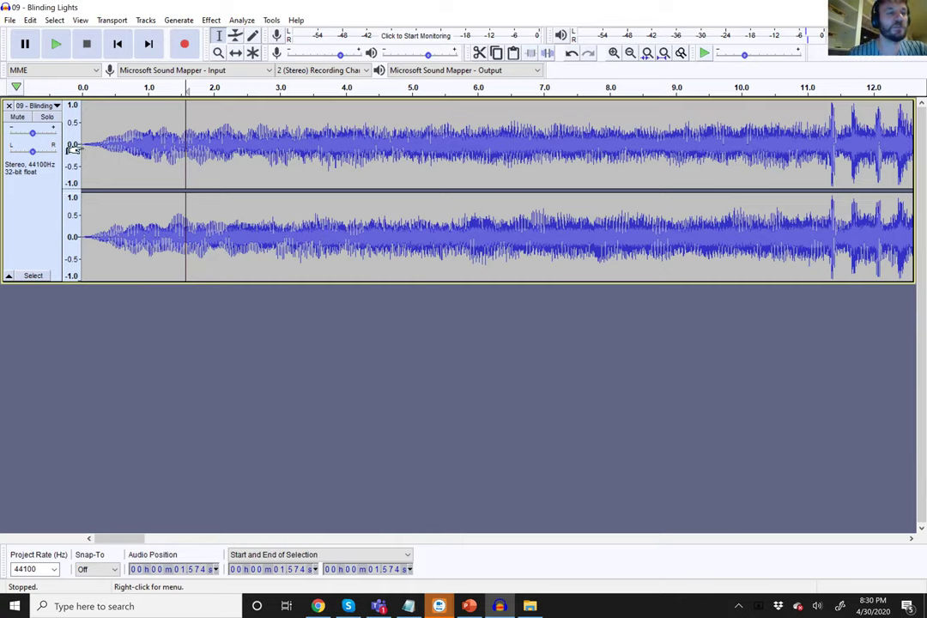
- Place the cursor at the very start of the track, at 0.000 s
key(Home)
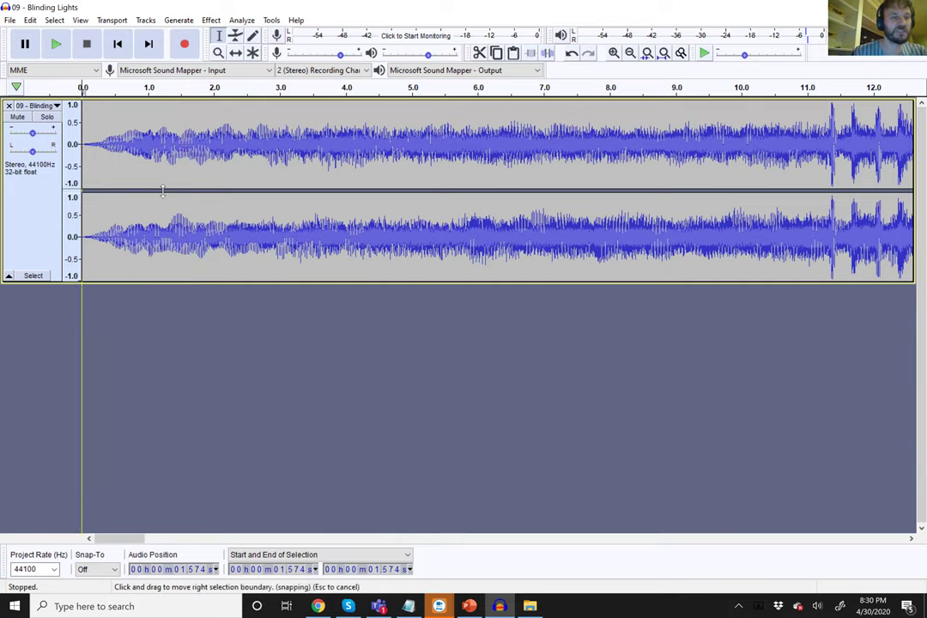
click(87, 137)
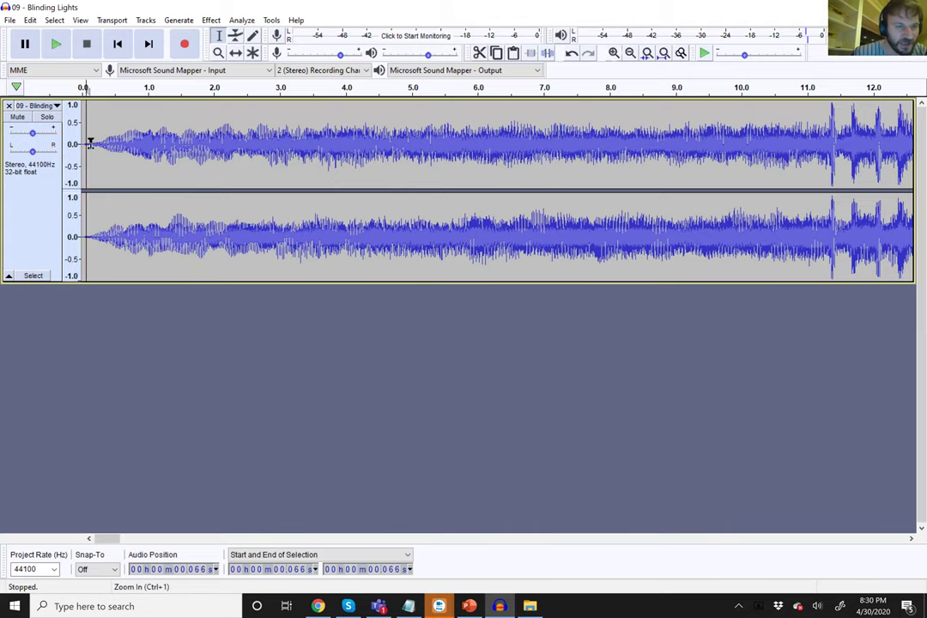
key(ctrl+1)
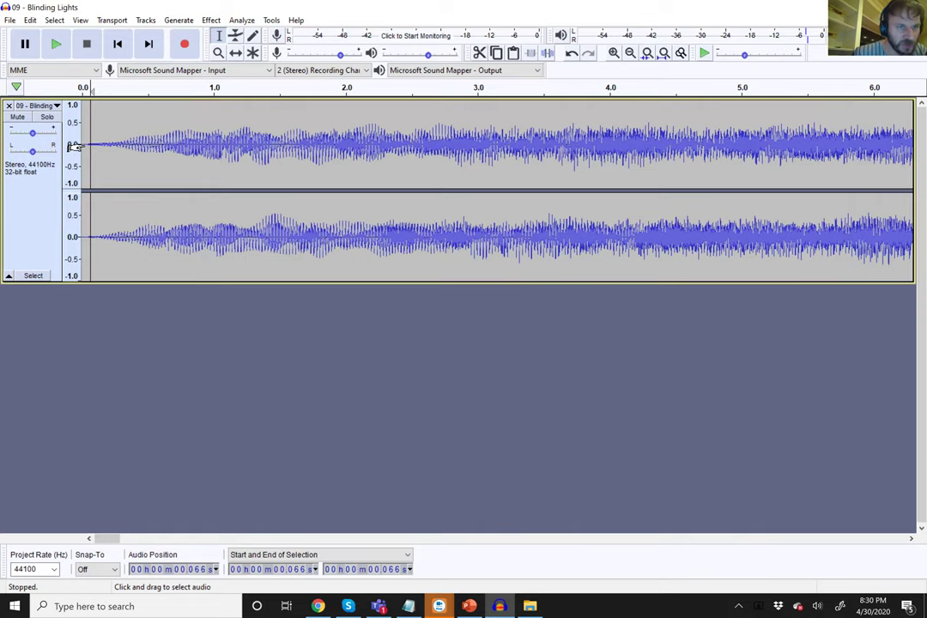
click(85, 143)
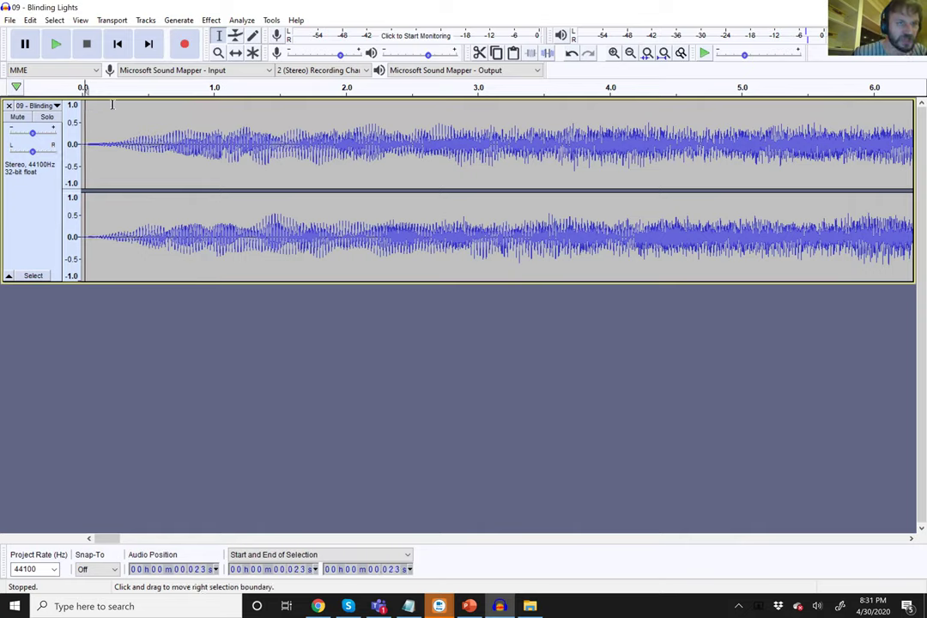
click(119, 52)
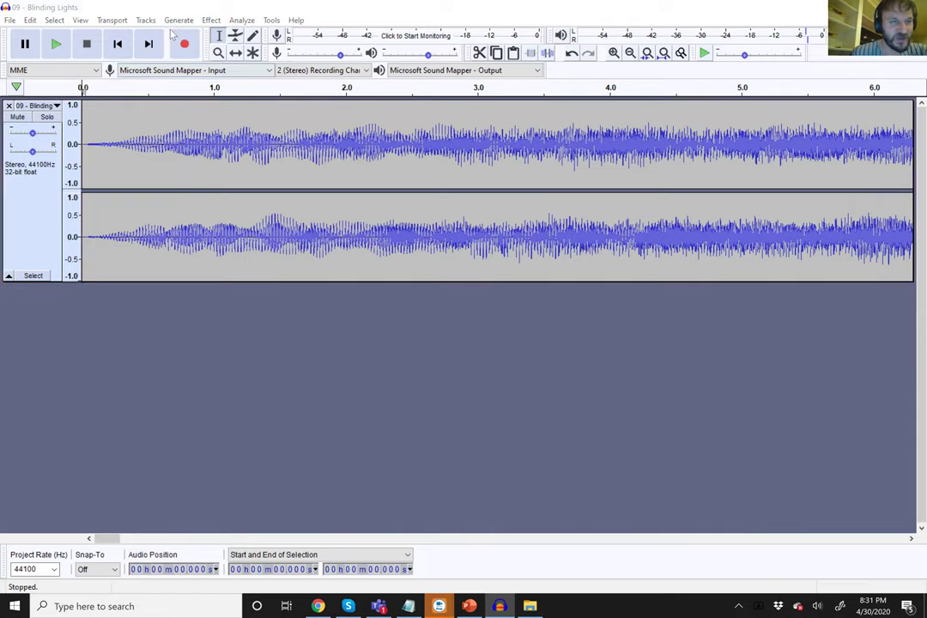
click(85, 123)
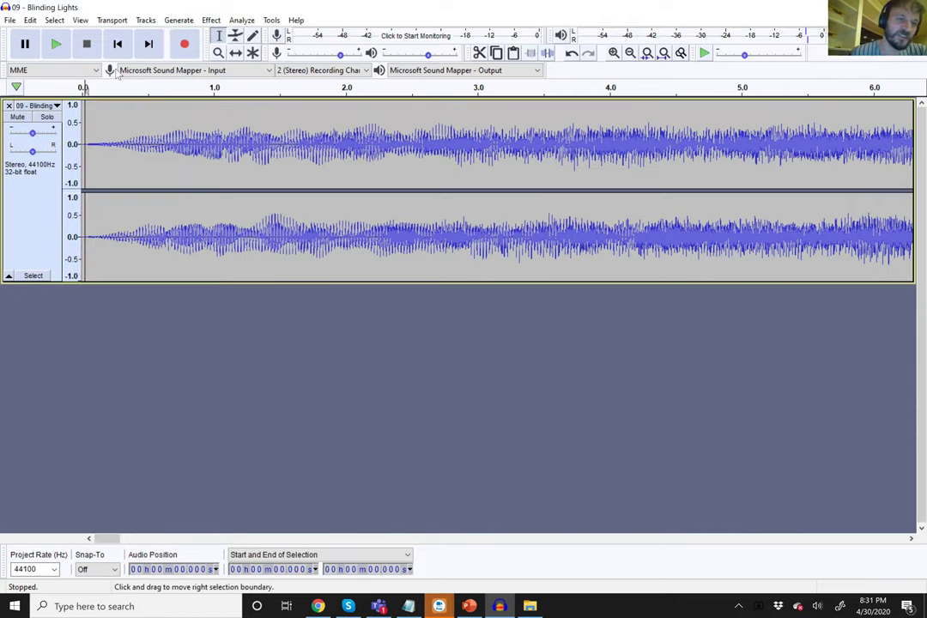
- Generate 5 seconds of silence at the start of the track
click(180, 20)
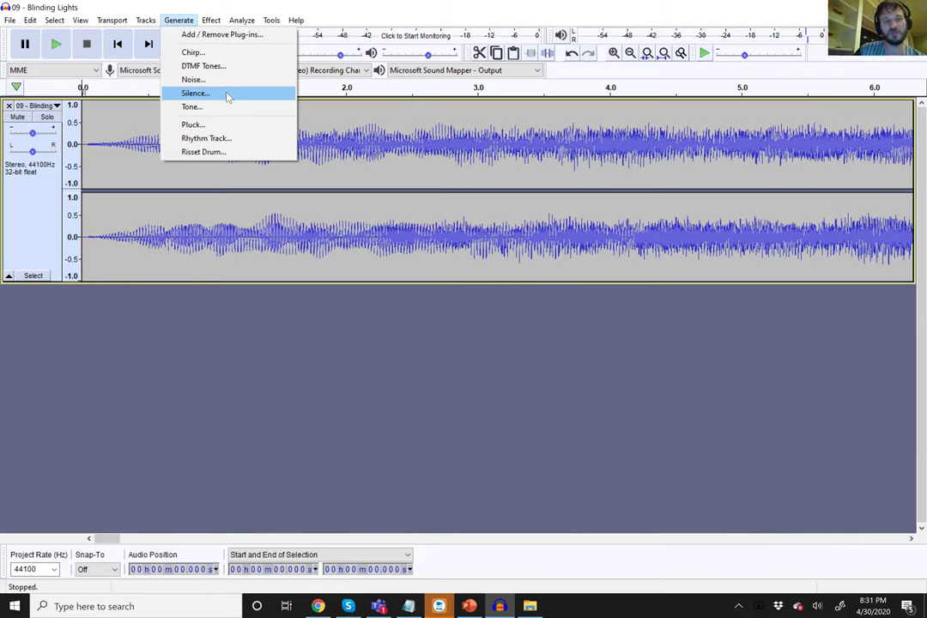
click(195, 92)
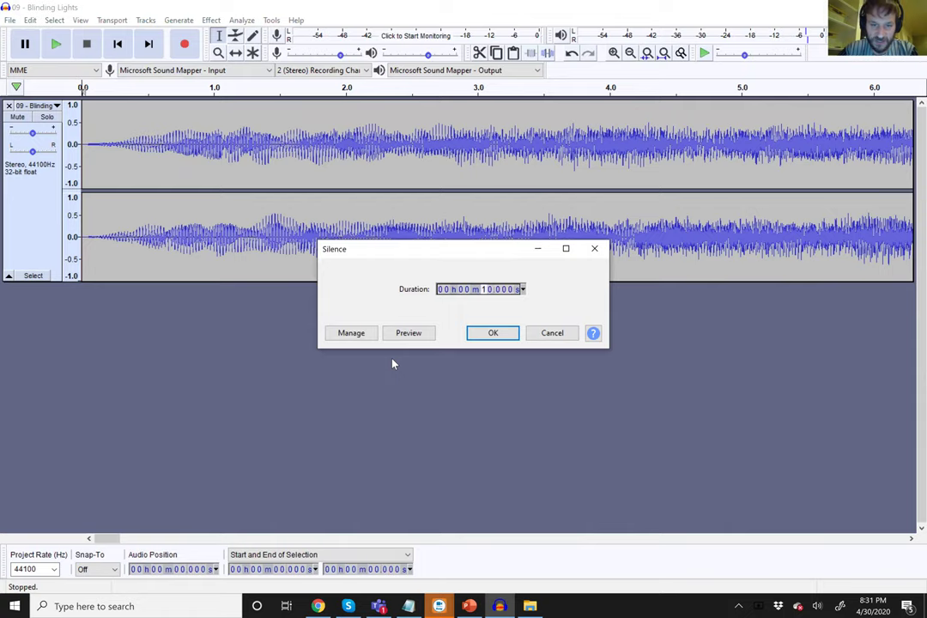
text(0)
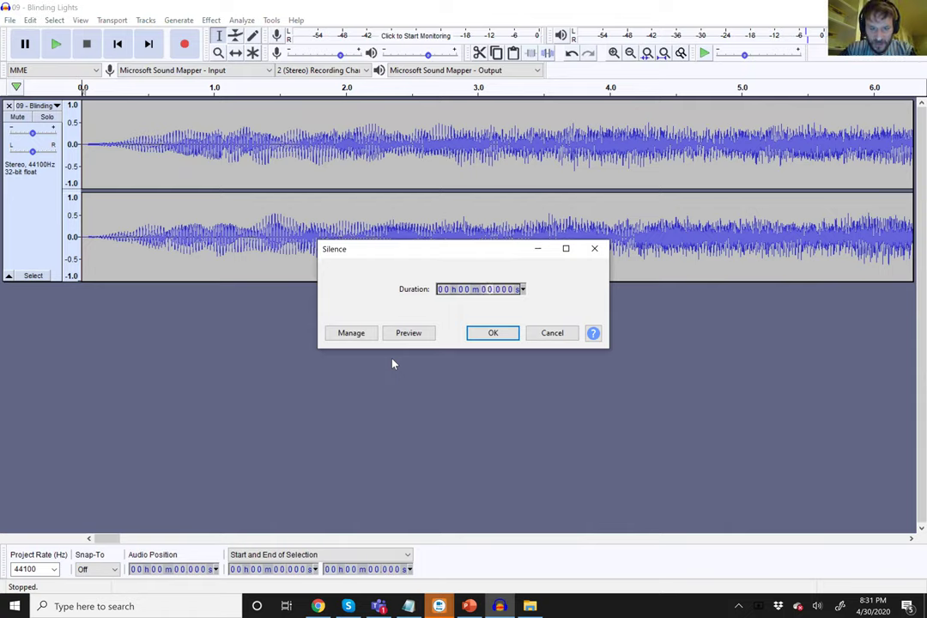
text(5)
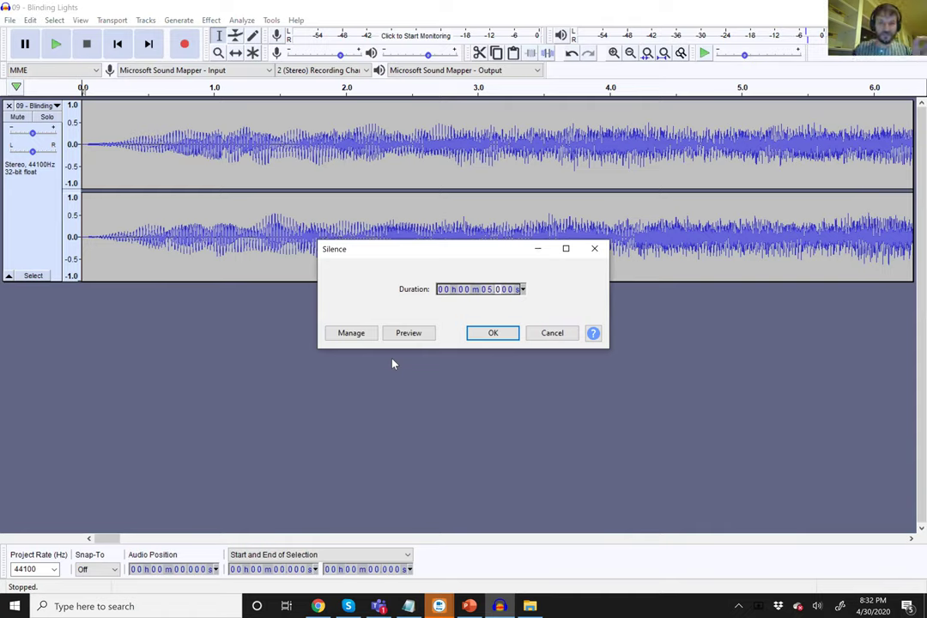
click(503, 338)
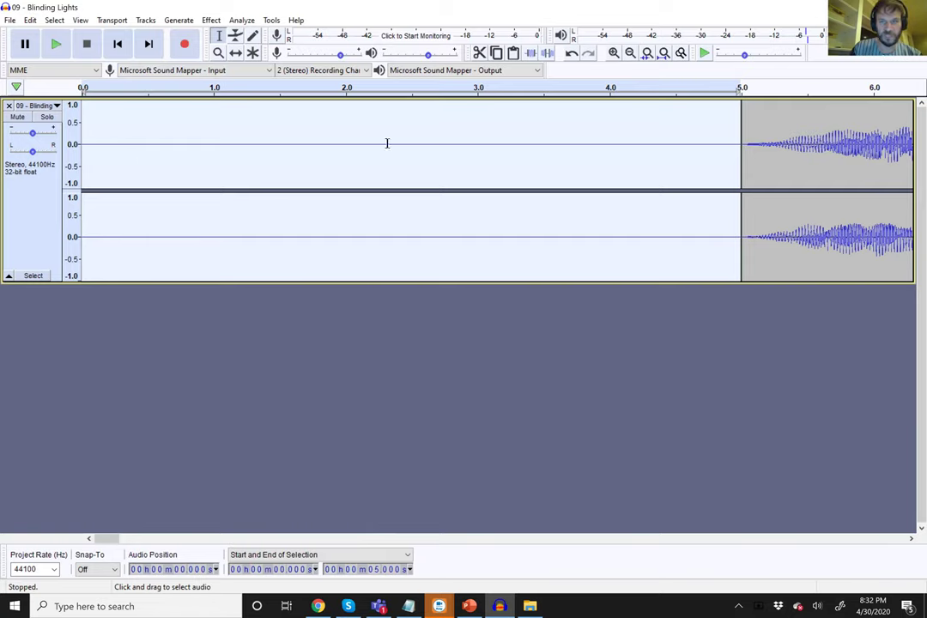
- Play the new silent section from about 0.6 s and pause it
click(631, 54)
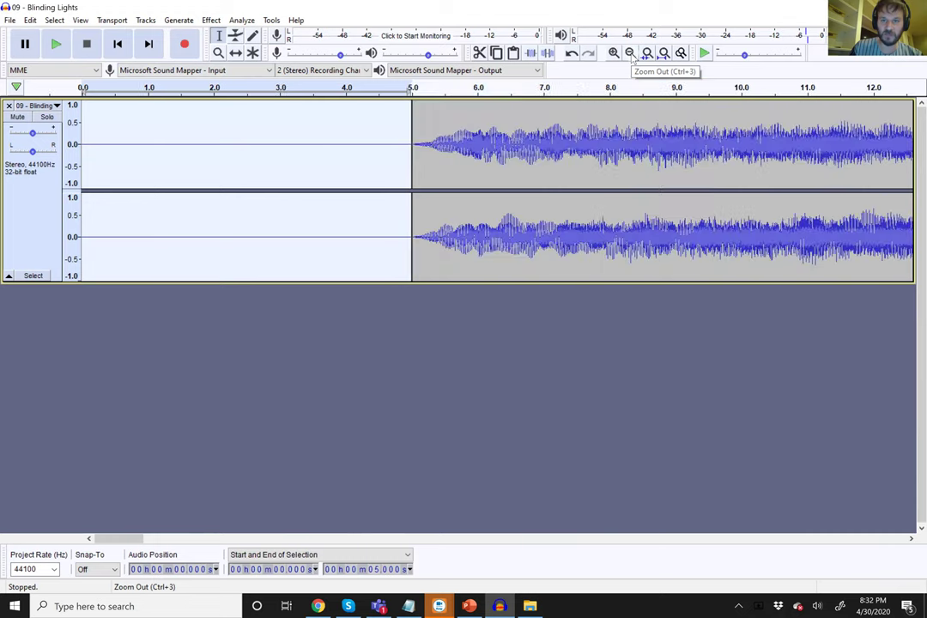
click(631, 54)
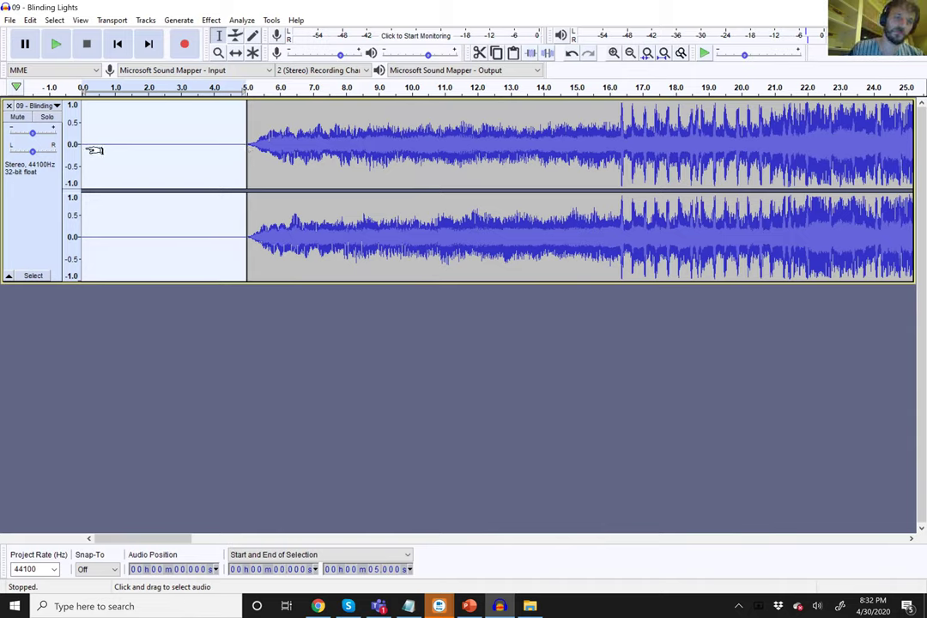
click(277, 150)
click(102, 144)
click(55, 44)
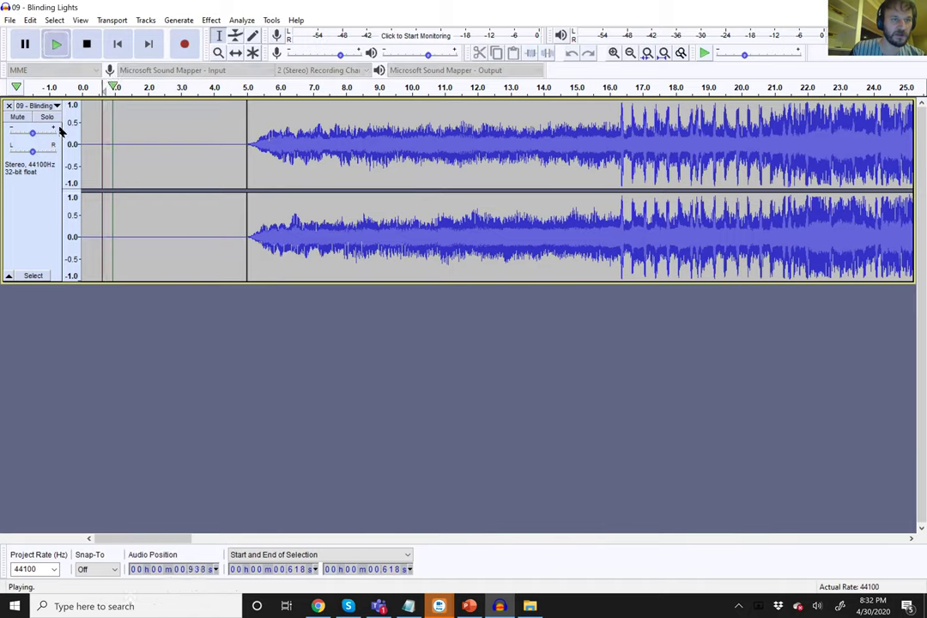
key(p)
- Play the transition from silence into the music from about 4.4 s and pause
click(228, 105)
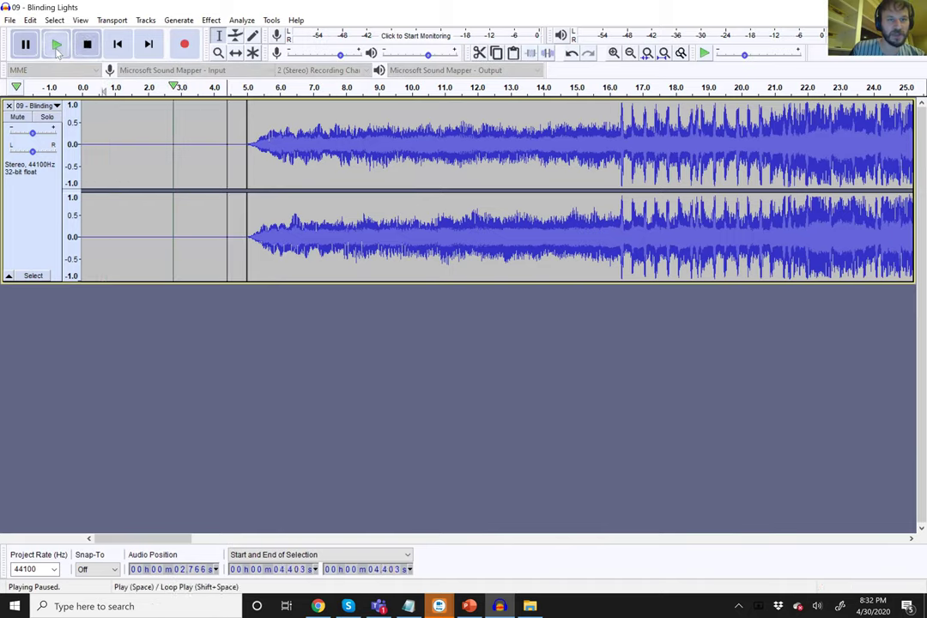
click(56, 47)
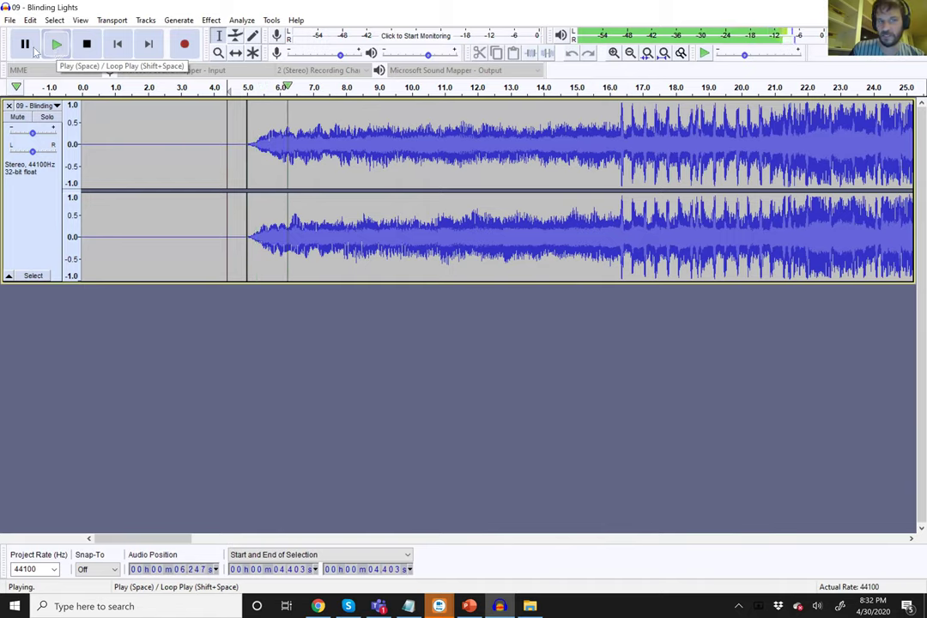
click(27, 44)
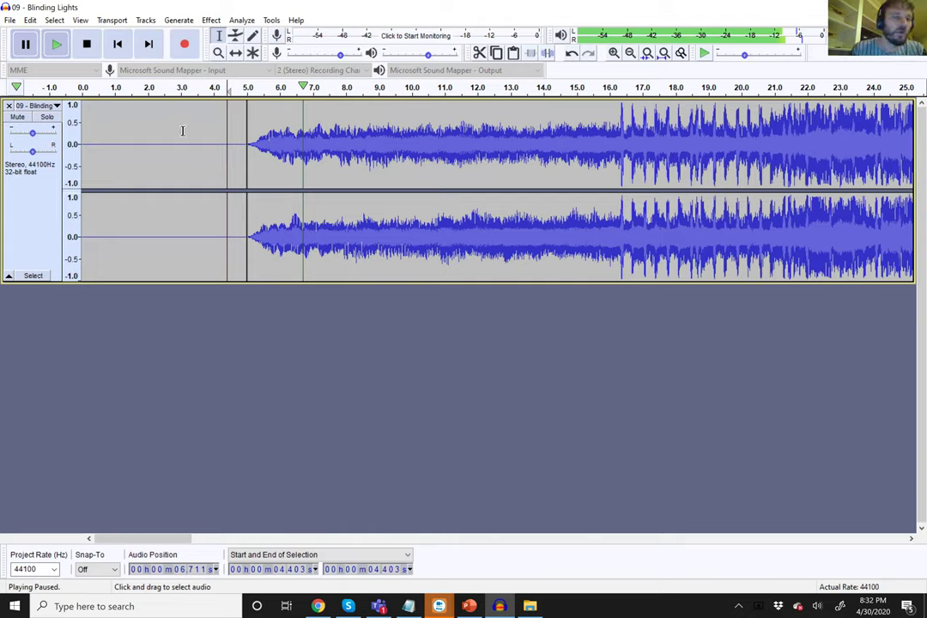
- Undo the silence generated at the start of the track, redo it, and undo it once more
click(31, 21)
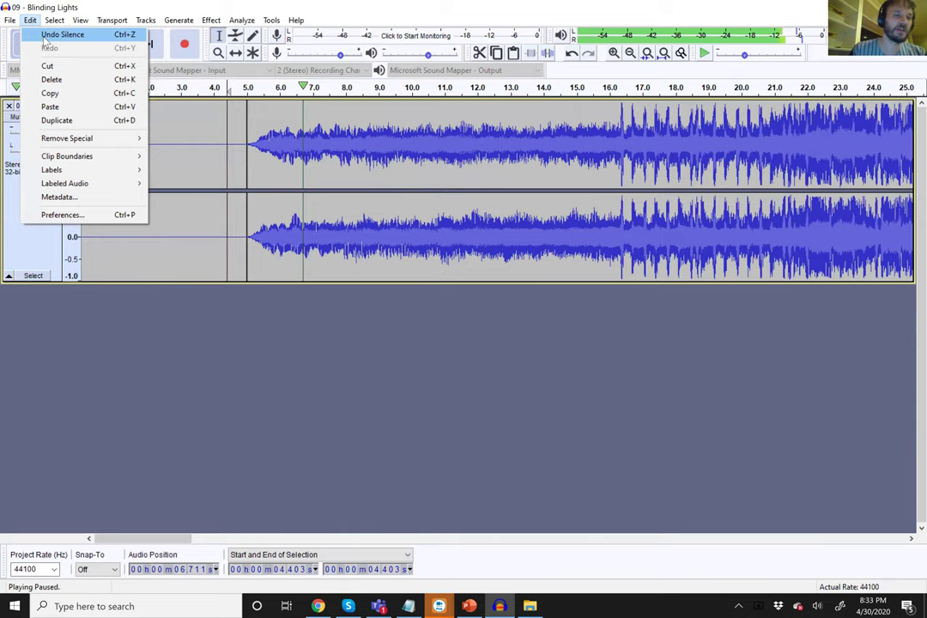
click(112, 35)
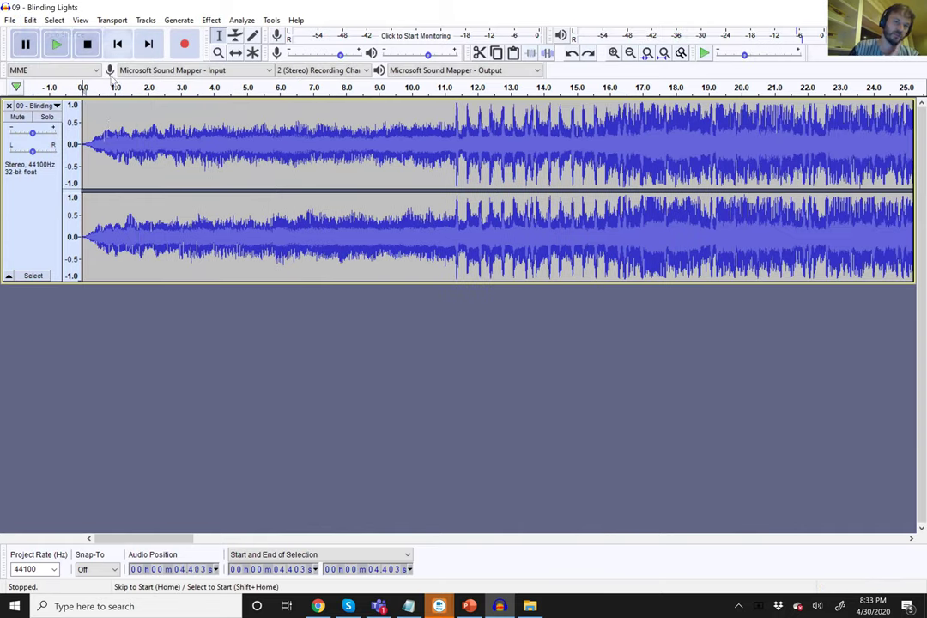
click(31, 21)
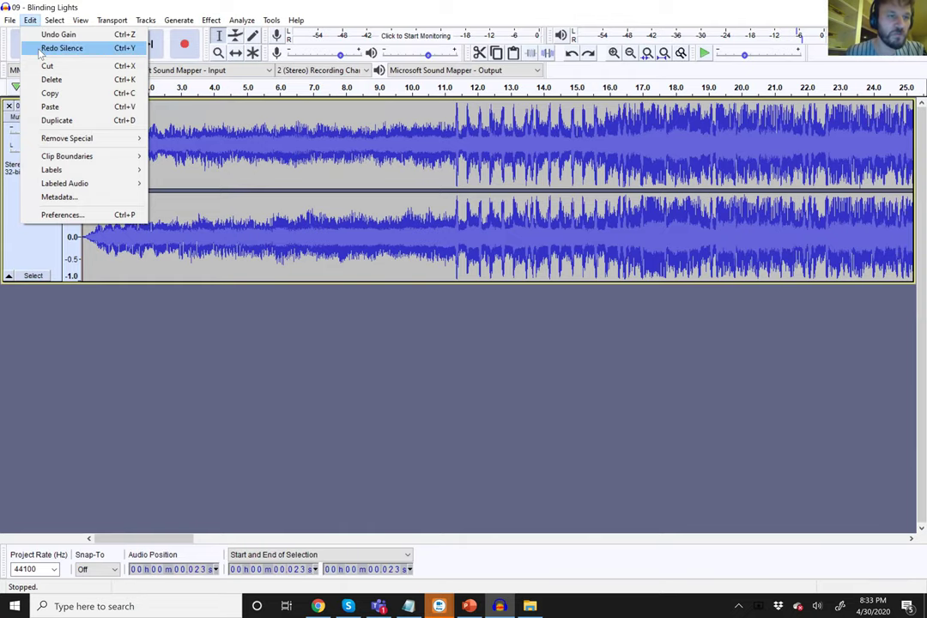
click(43, 49)
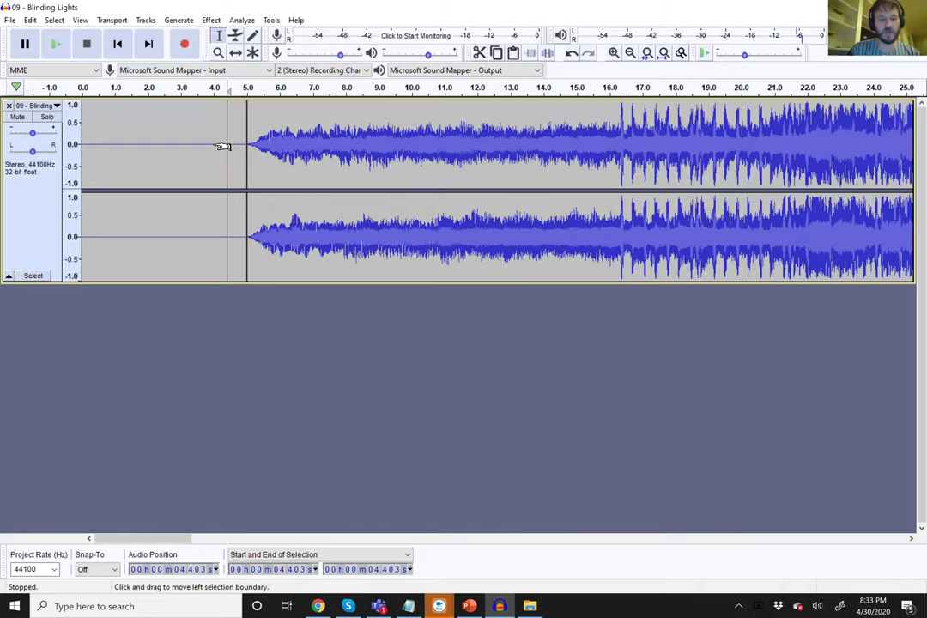
key(ctrl+z)
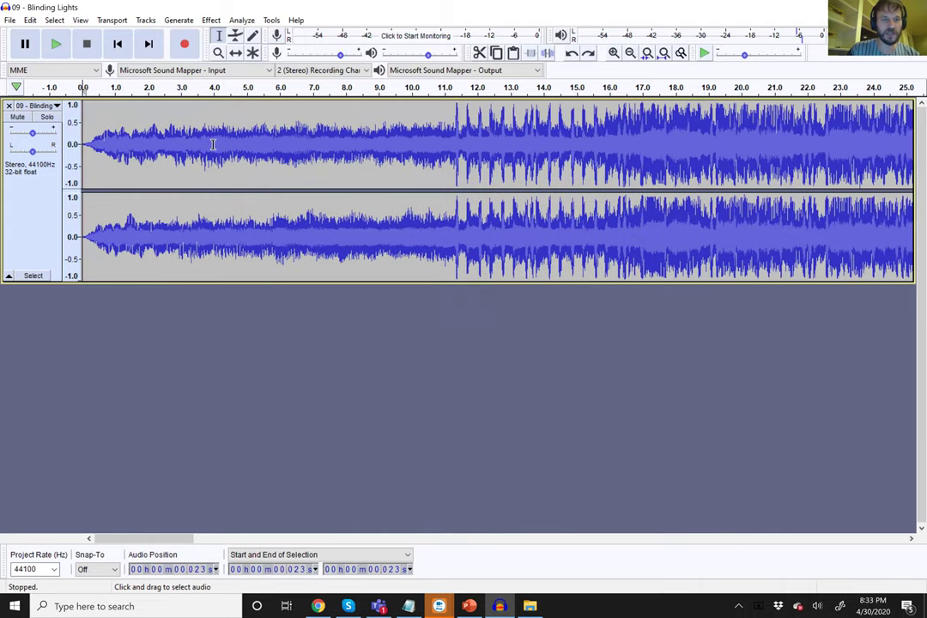
- Generate 2 seconds of silence at about 11.3 s in the track and undo it
click(159, 129)
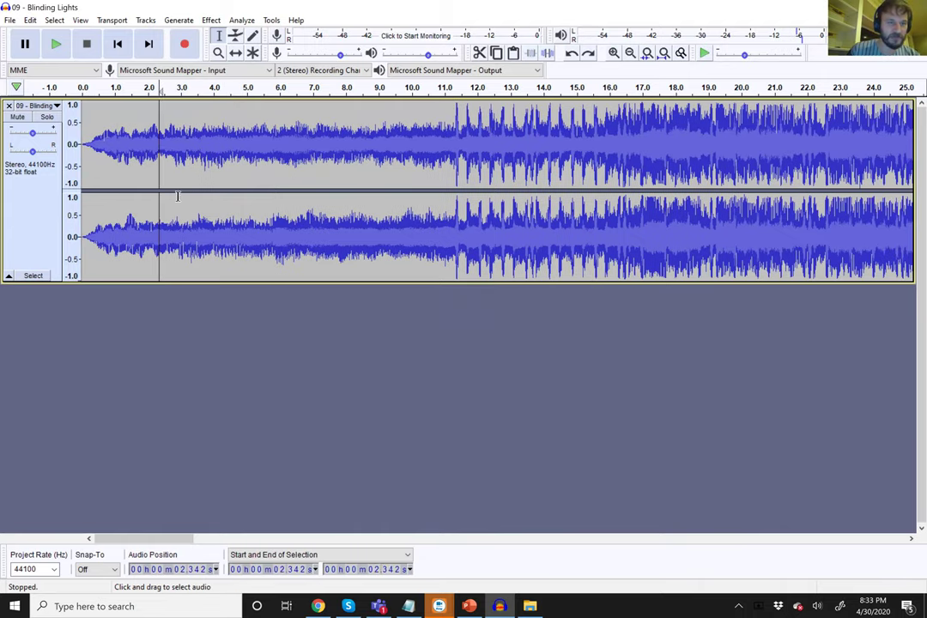
click(455, 146)
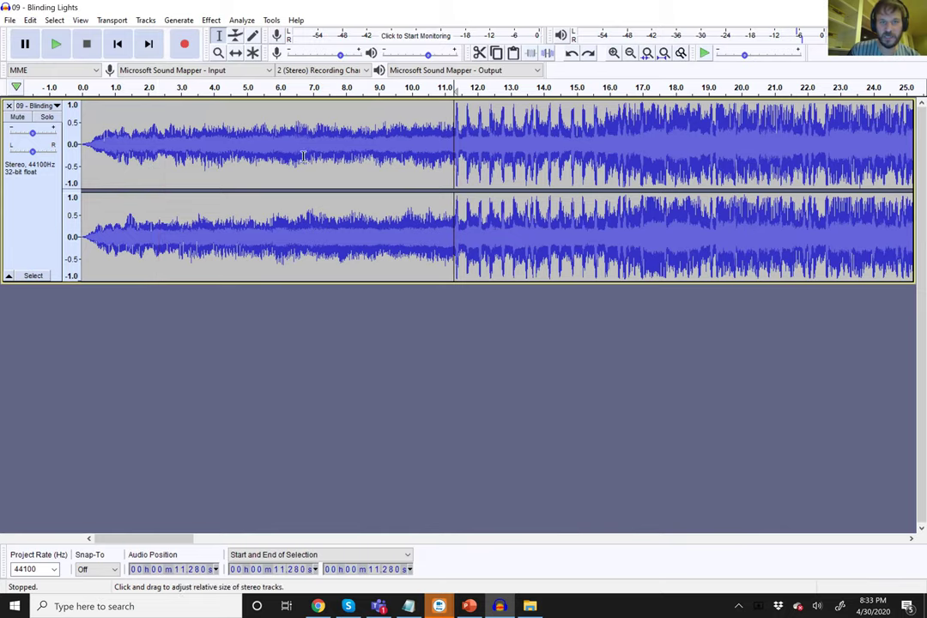
click(179, 19)
click(202, 92)
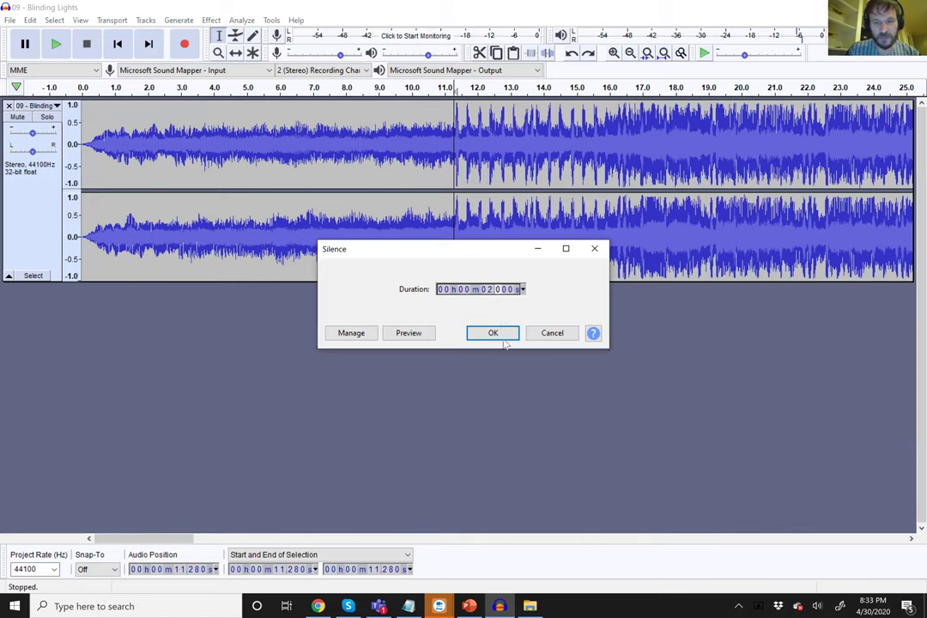
click(504, 341)
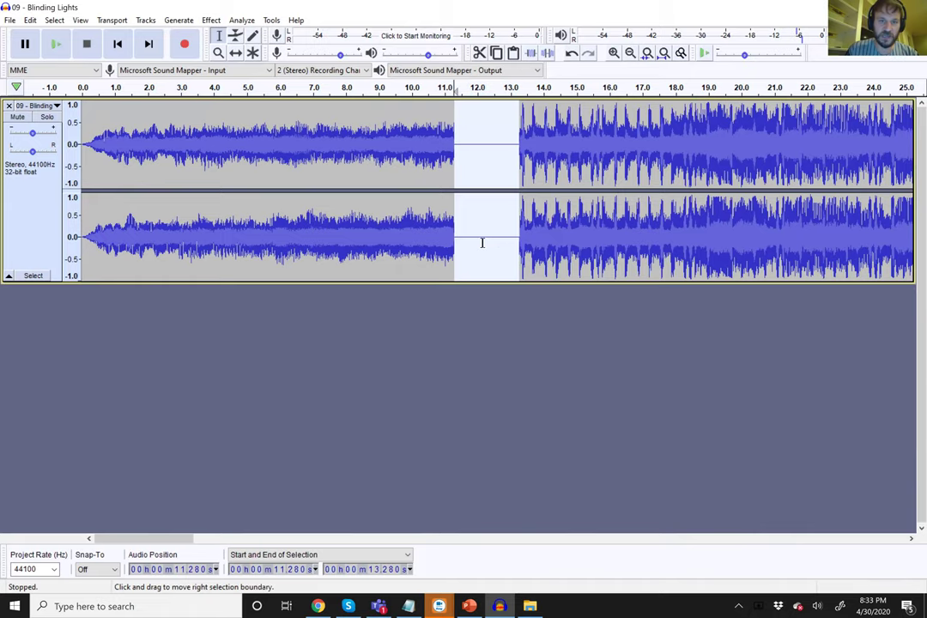
key(ctrl+z)
- Generate 1 second of silence at 10.7 s in the track
click(435, 142)
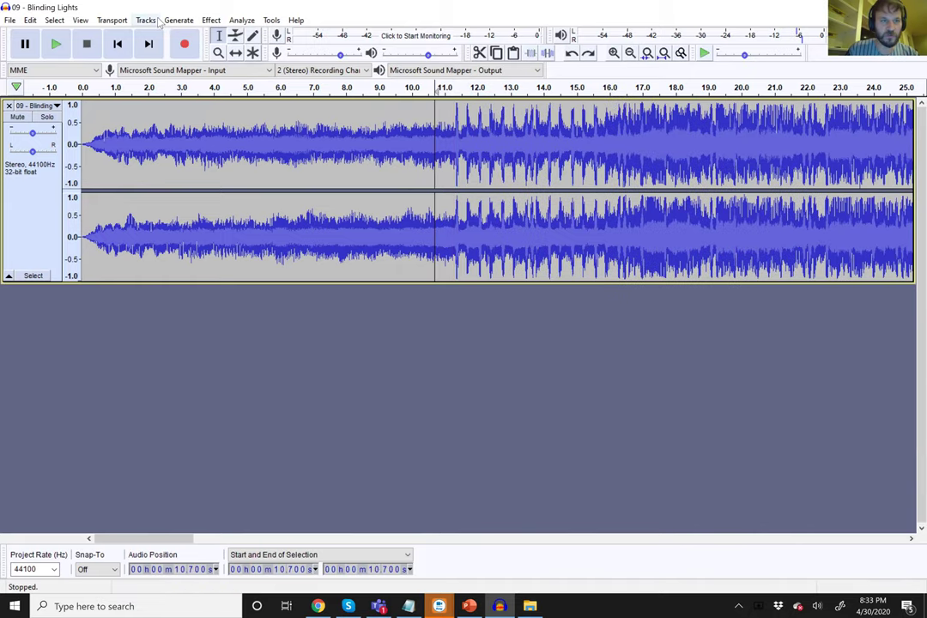
click(179, 20)
click(192, 80)
key(Escape)
click(178, 20)
key(Down)
key(Down)
key(Down)
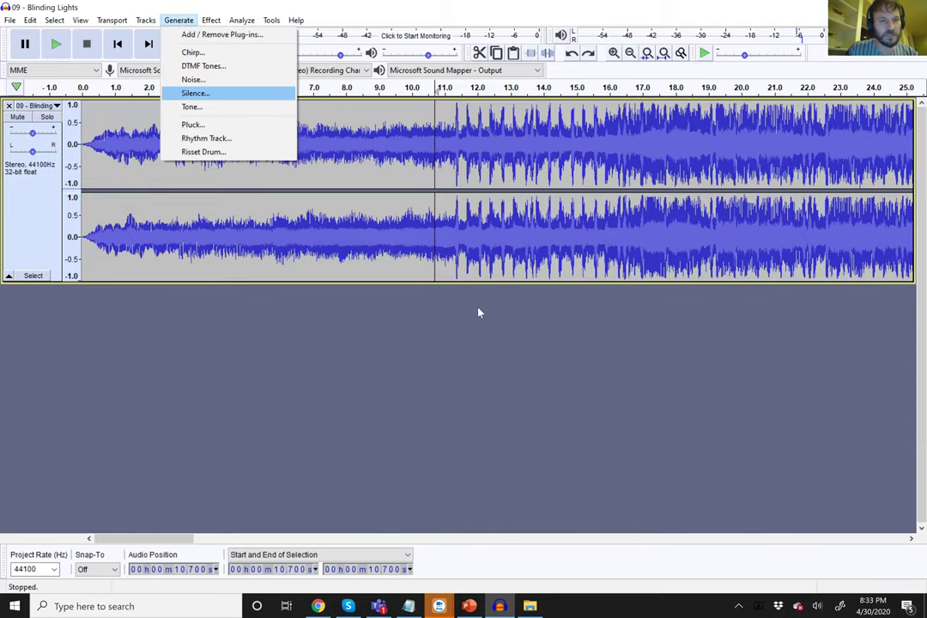
key(Return)
key(Down)
click(492, 334)
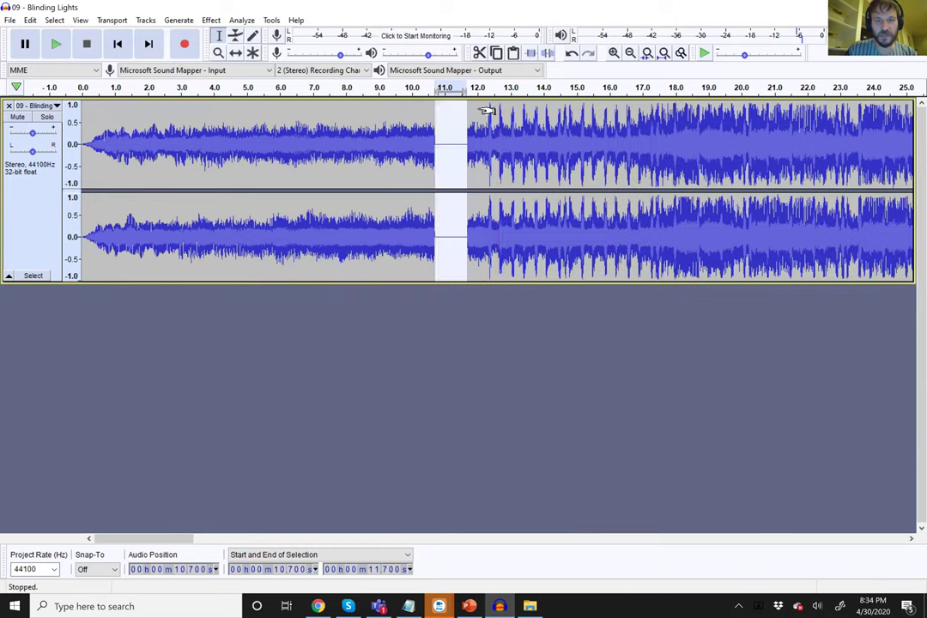
- Generate another 1 second of silence at about 12.6 s in the track
click(498, 152)
click(178, 20)
key(Return)
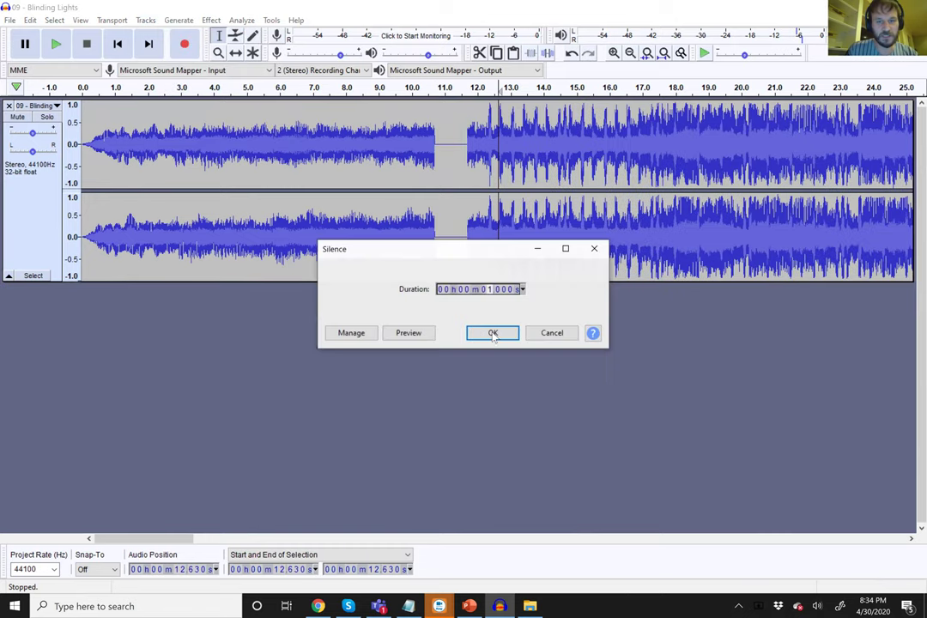
click(490, 332)
- Generate a further 1 second of silence at about 5.8 s in the track
click(273, 137)
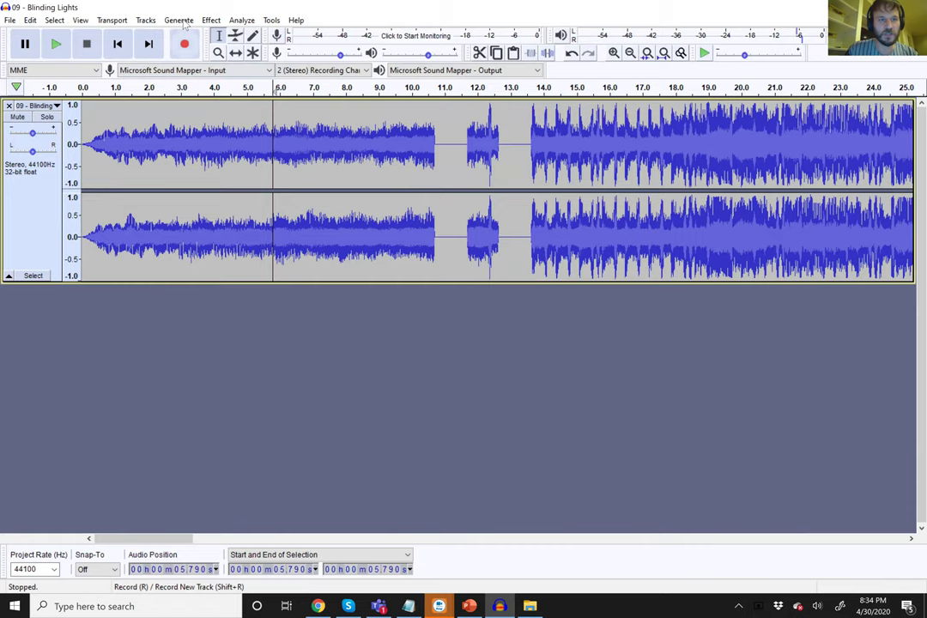
click(178, 20)
key(Up)
key(Return)
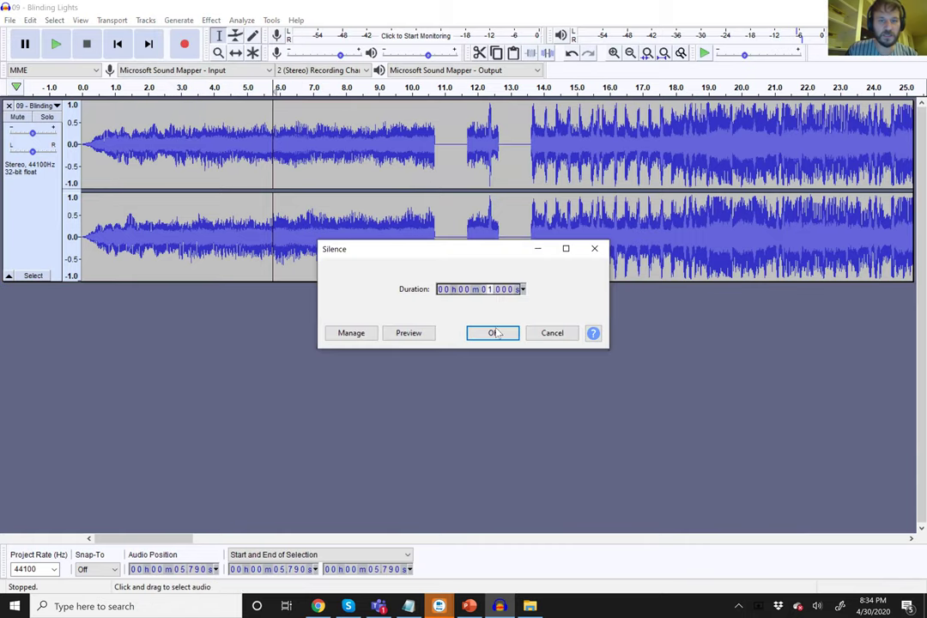
click(491, 331)
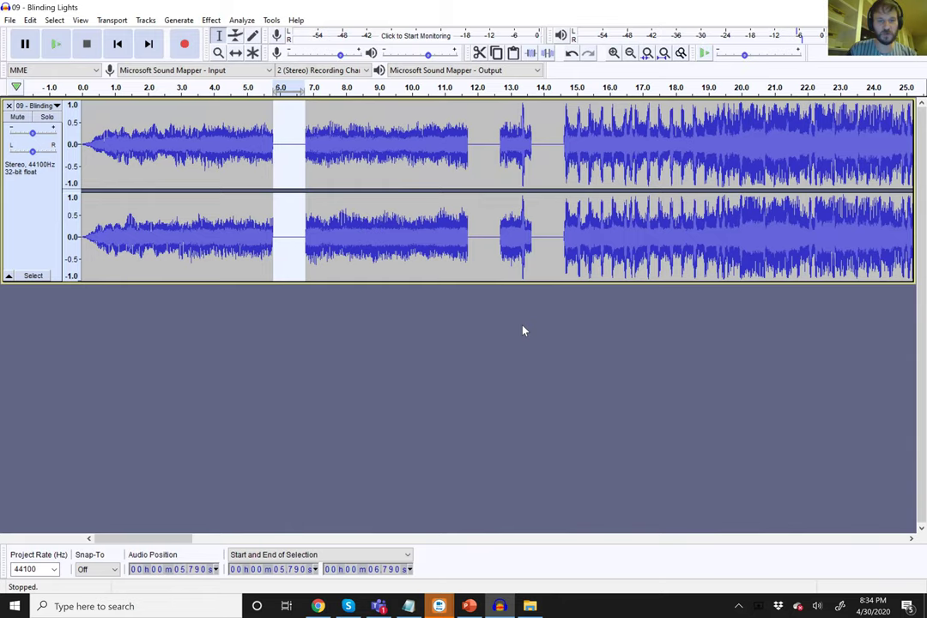
- Undo the three 1-second silences one after another
key(ctrl+z)
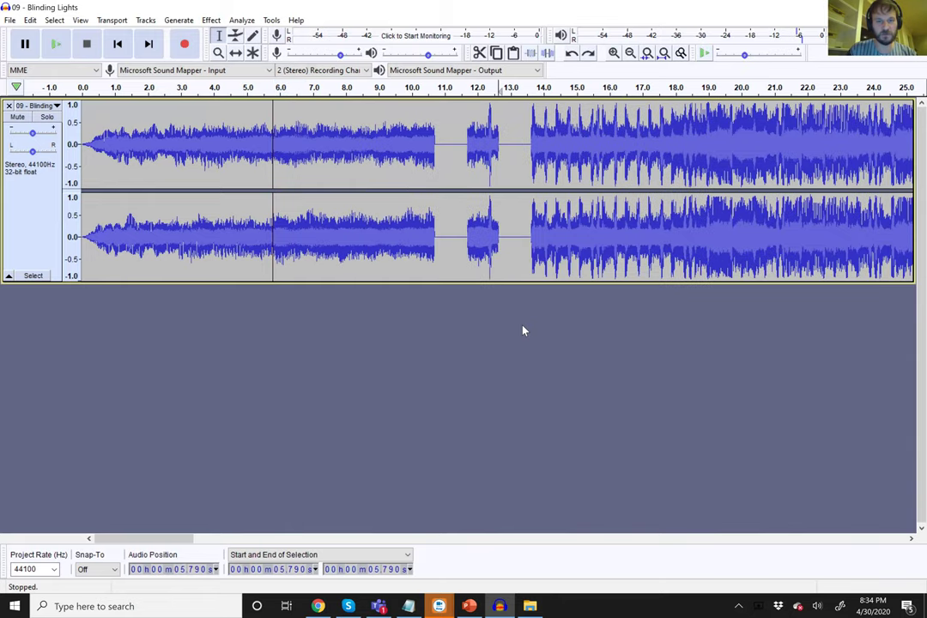
key(ctrl+z)
key(ctrl+z)
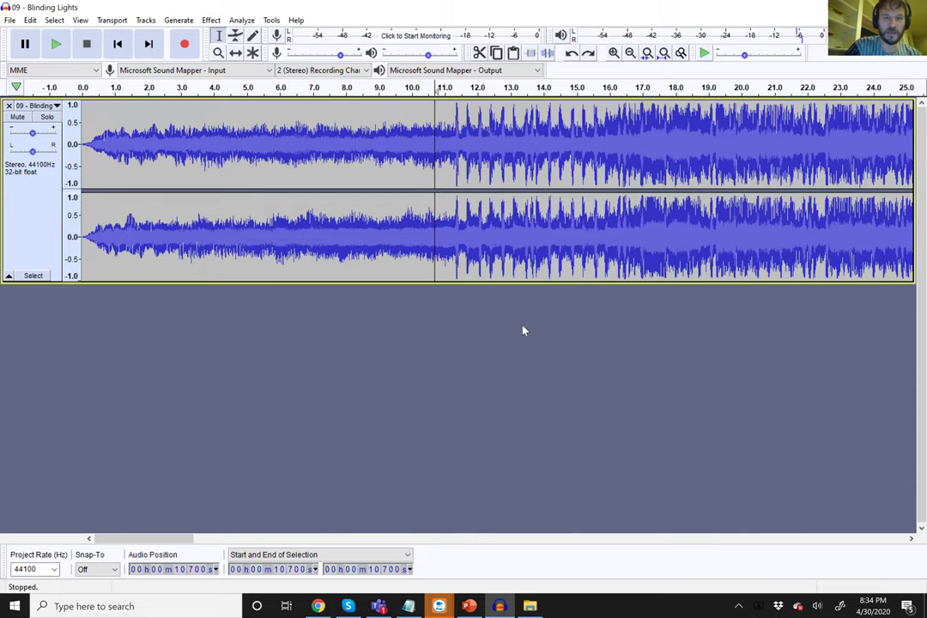
- Redo all three 1-second silences
key(ctrl+y)
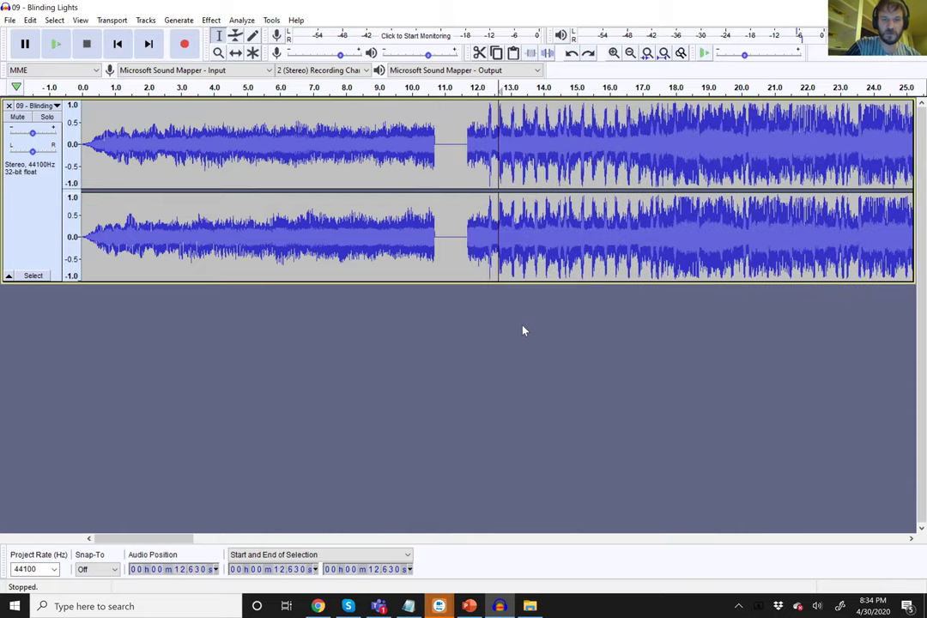
key(ctrl+y)
key(ctrl+y)
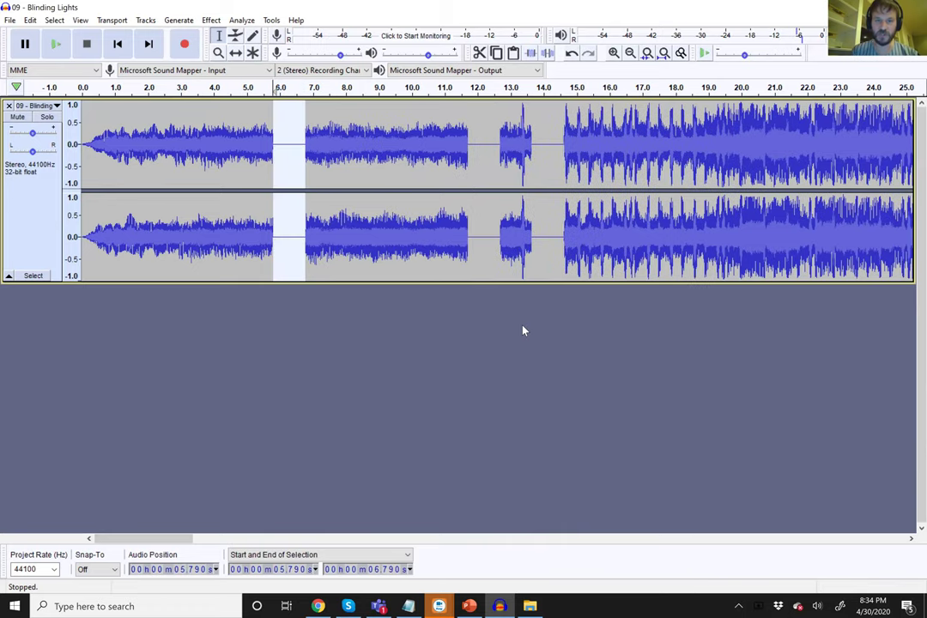
- Undo the three redone silences so the track has no inserted gaps
key(ctrl+z)
key(ctrl+z)
key(ctrl+z)
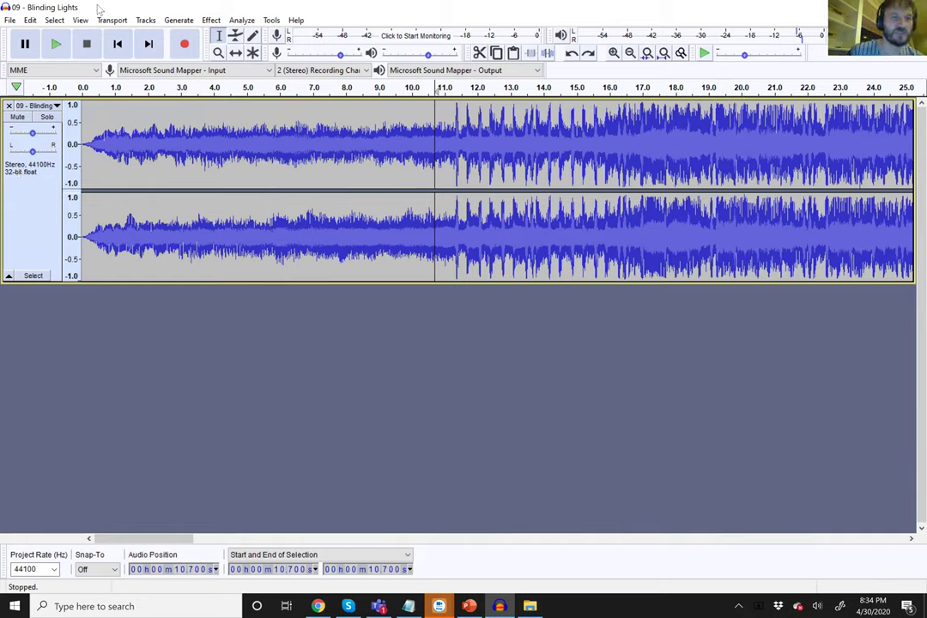
key(alt+e)
key(Down)
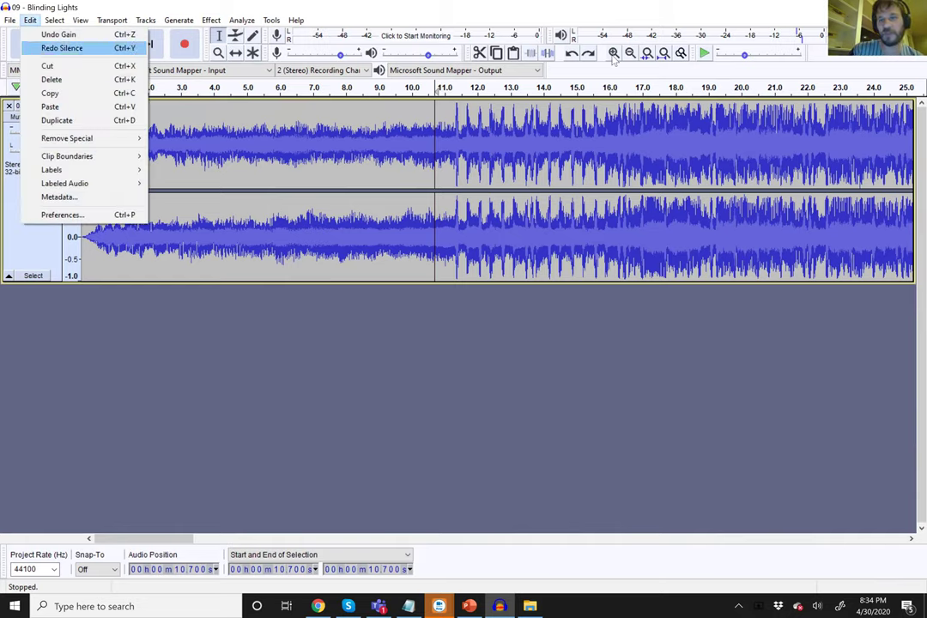
key(Return)
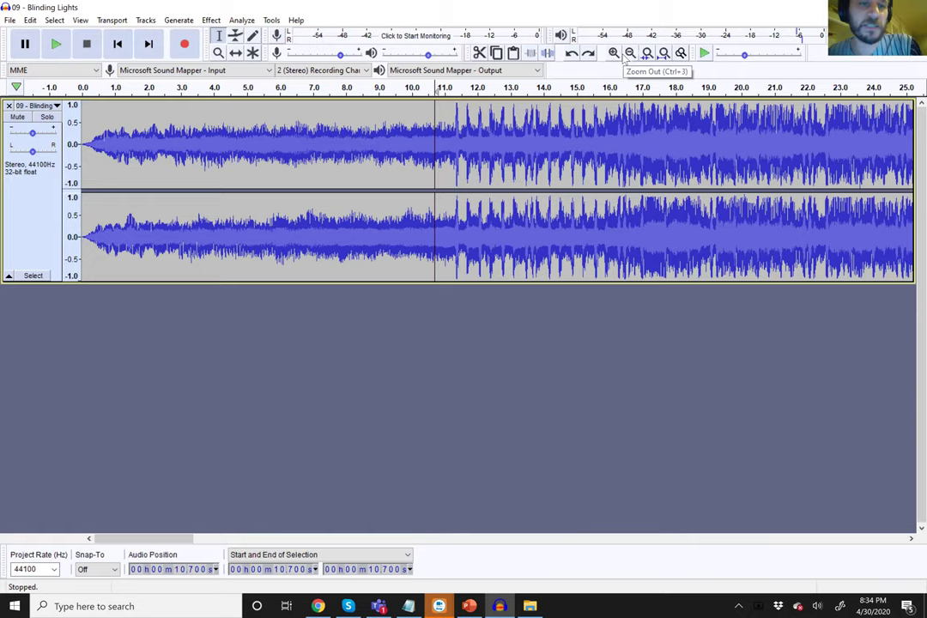
click(297, 21)
click(300, 22)
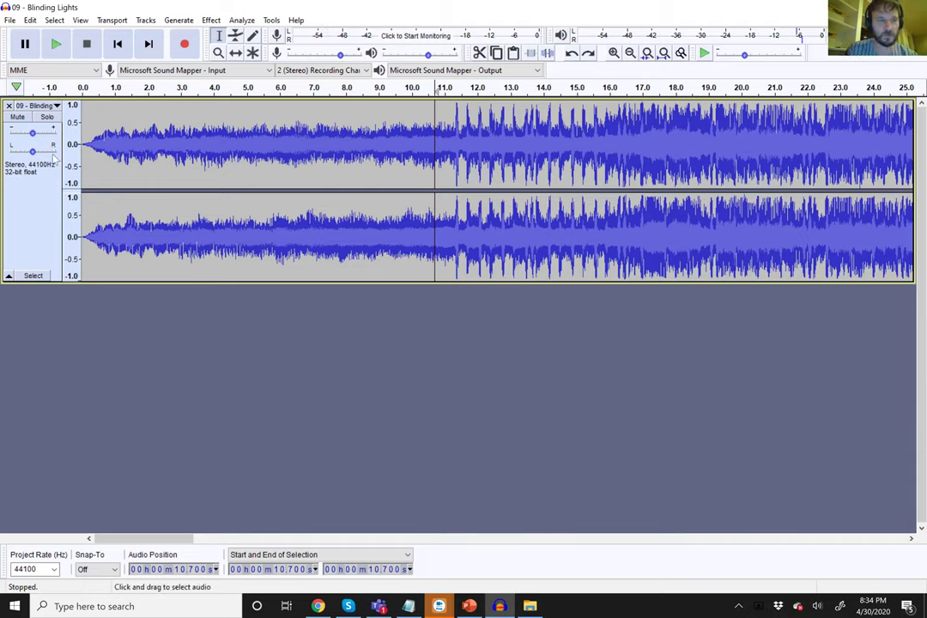
- Move the cursor to the very start of the track and generate 5 seconds of silence there
click(118, 44)
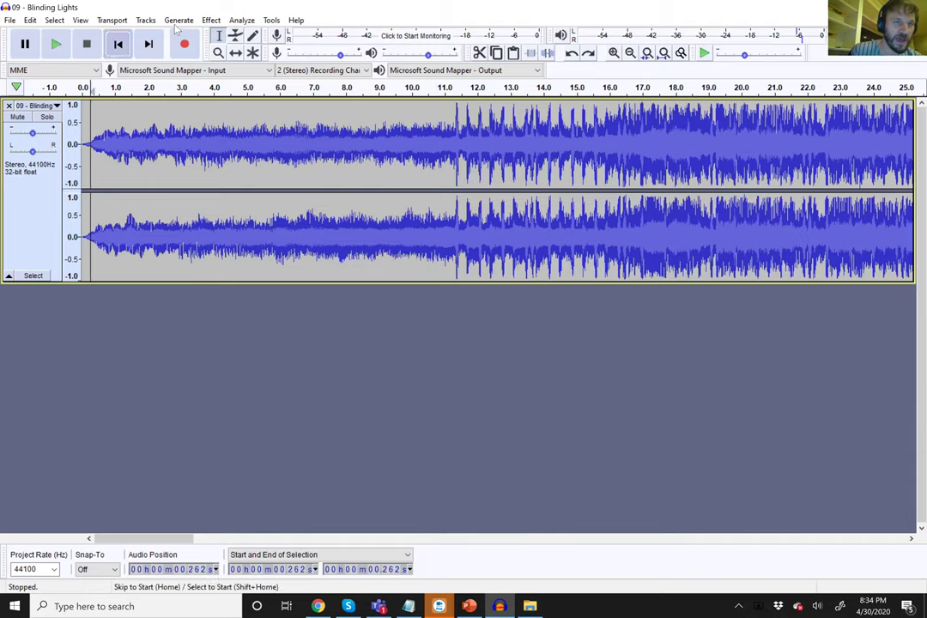
click(178, 20)
click(197, 105)
click(534, 343)
click(178, 20)
click(197, 91)
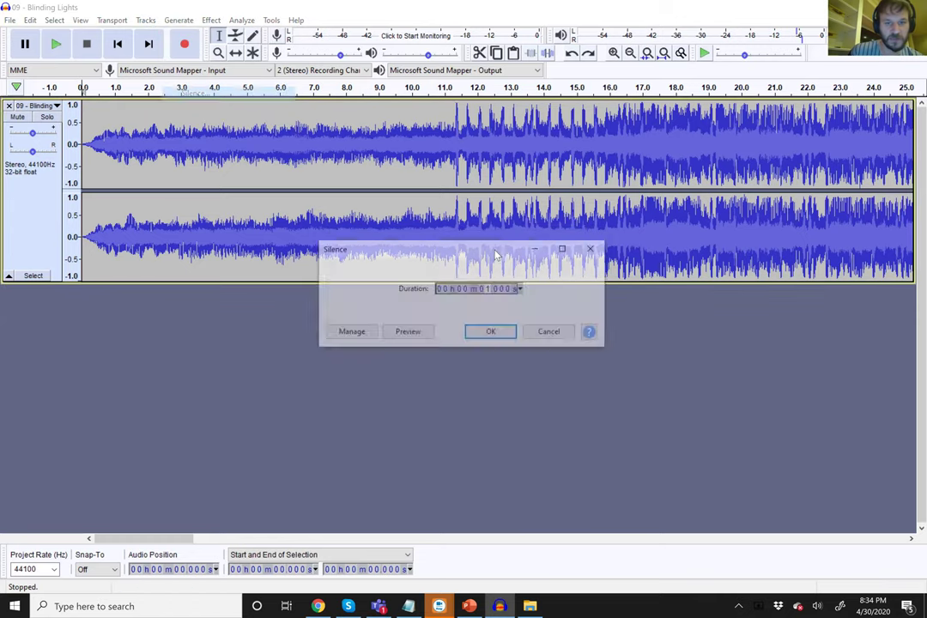
text(5)
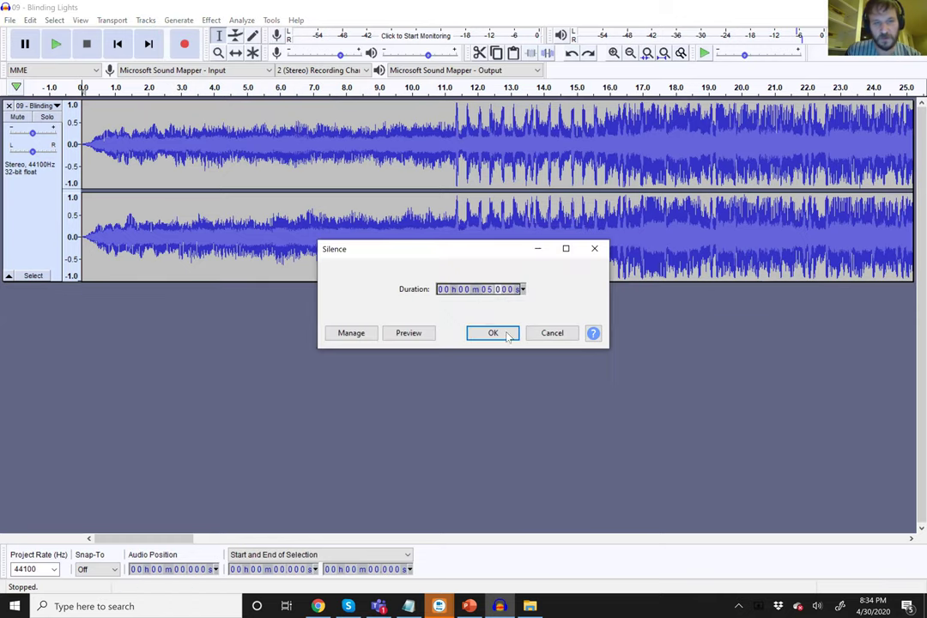
click(508, 336)
- Save the project as "COBRA Webinar" in the Downloads folder as an Audacity project
click(12, 21)
mouse_move(77, 92)
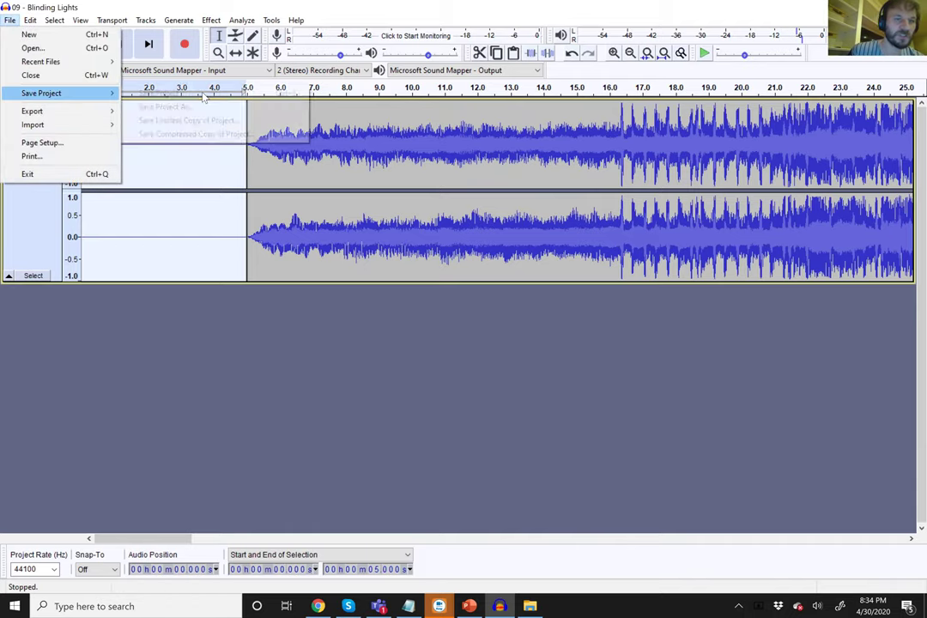
click(172, 93)
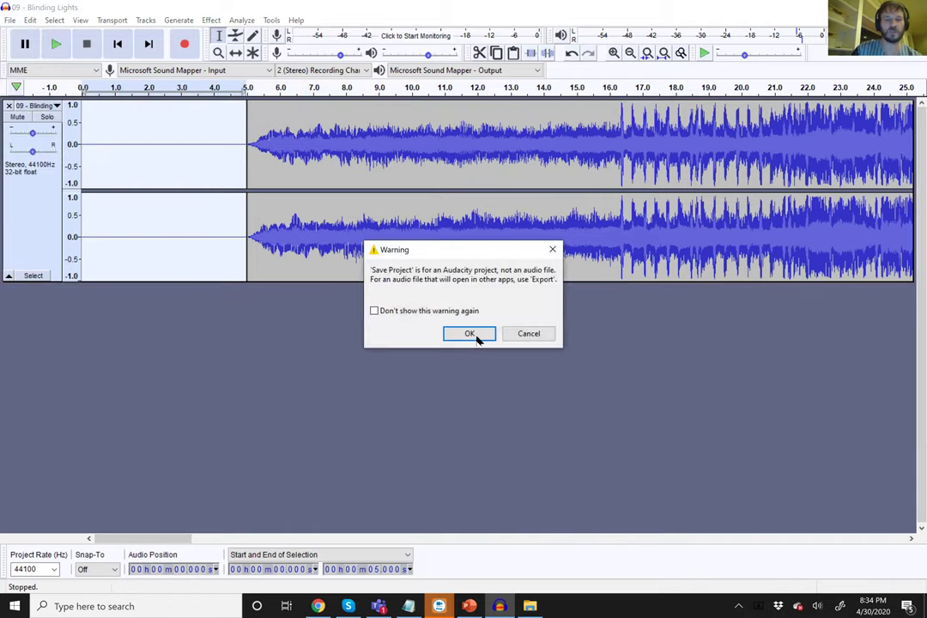
click(471, 334)
text(COBRA Webinar)
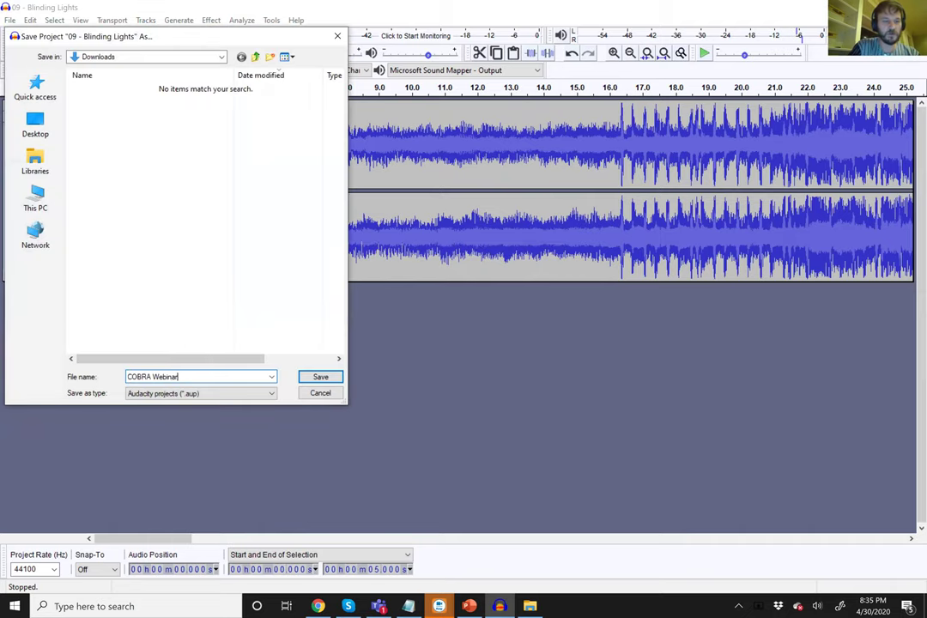
click(316, 378)
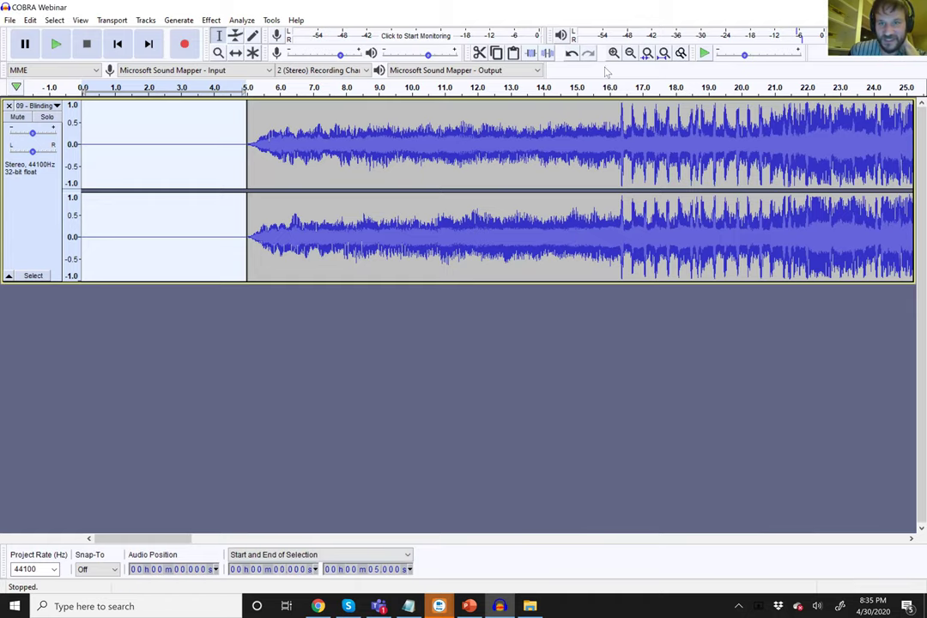
- Place the cursor at about 4.2 s, near the end of the opening silence, and play the track from there
click(631, 53)
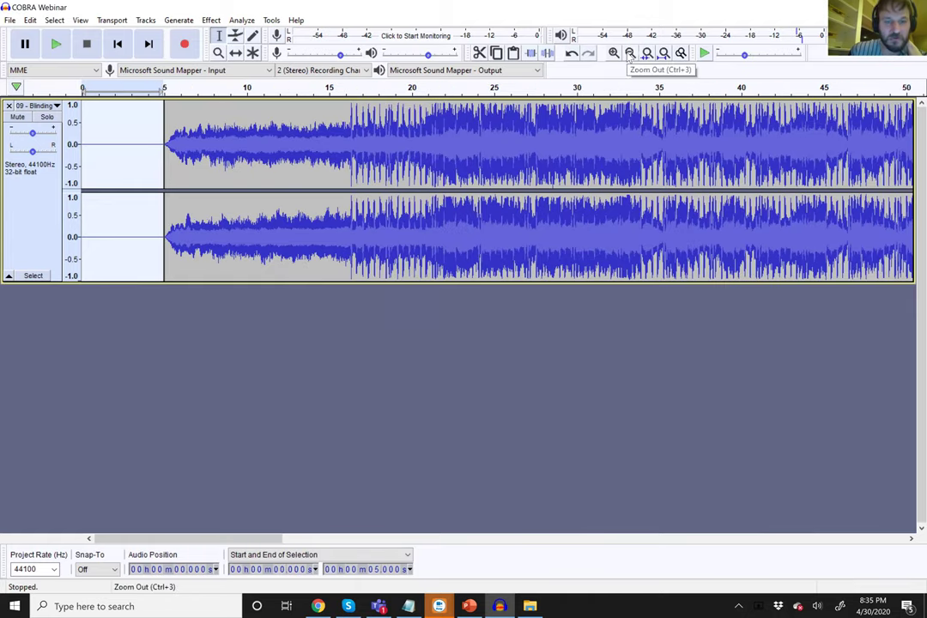
key(ctrl+3)
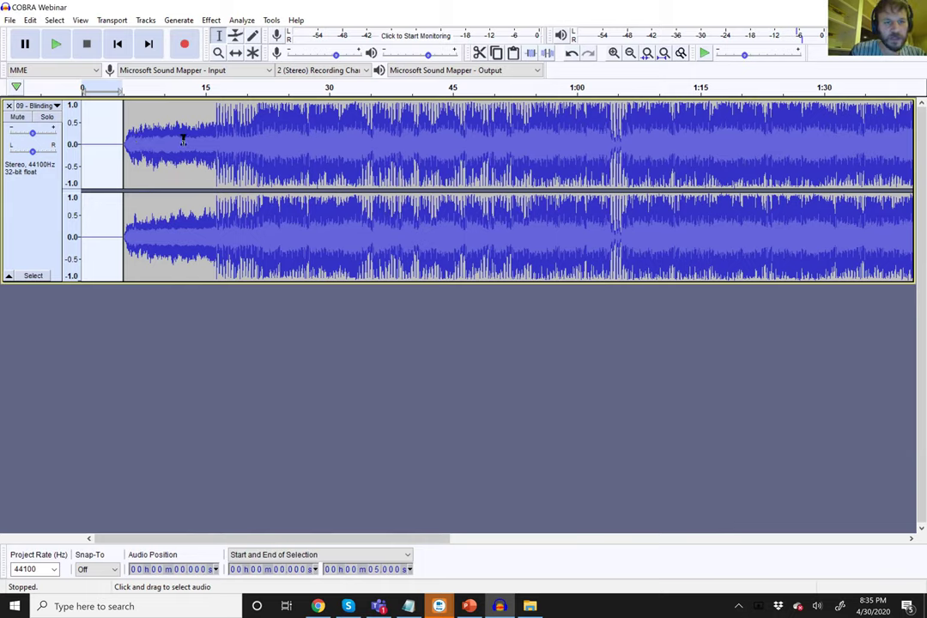
click(118, 129)
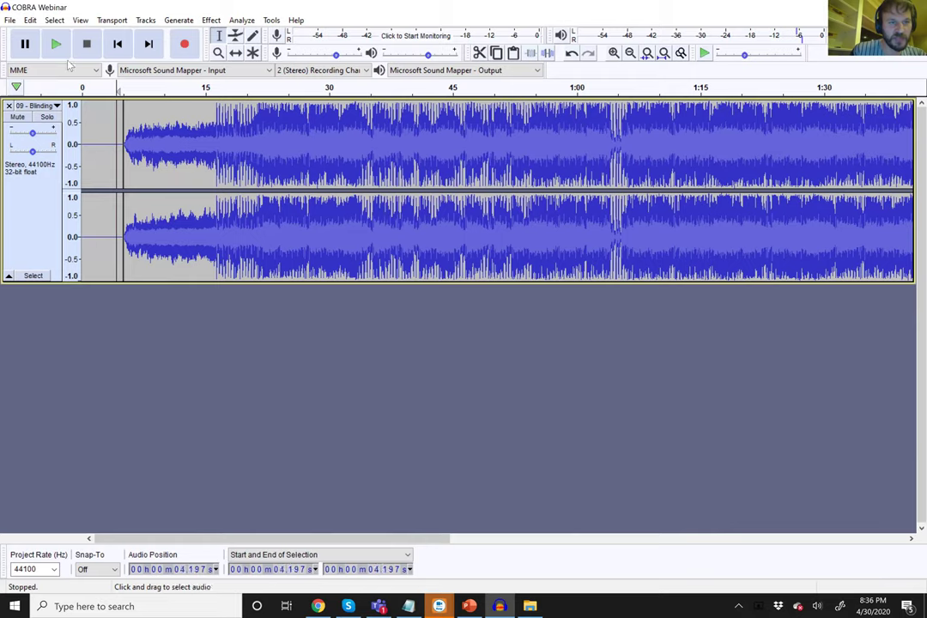
click(58, 47)
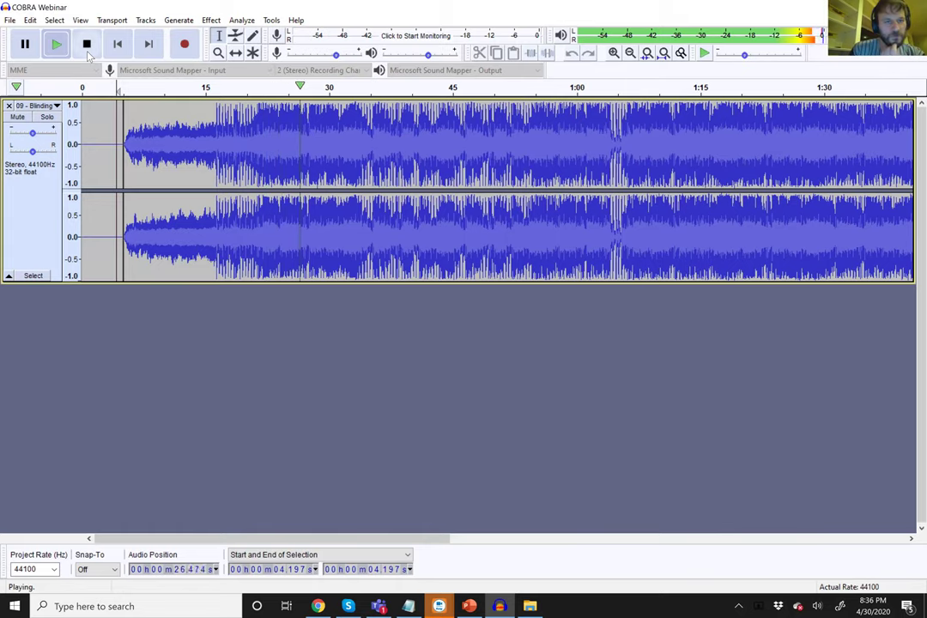
- Stop playback and look through the waveform to the end of the song for its short quiet breaks
click(87, 44)
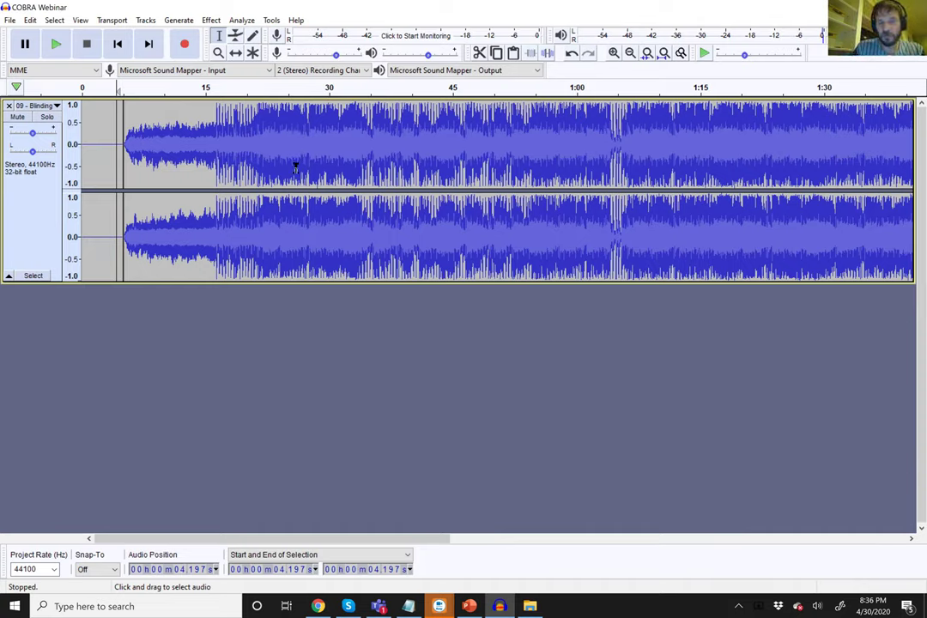
click(357, 135)
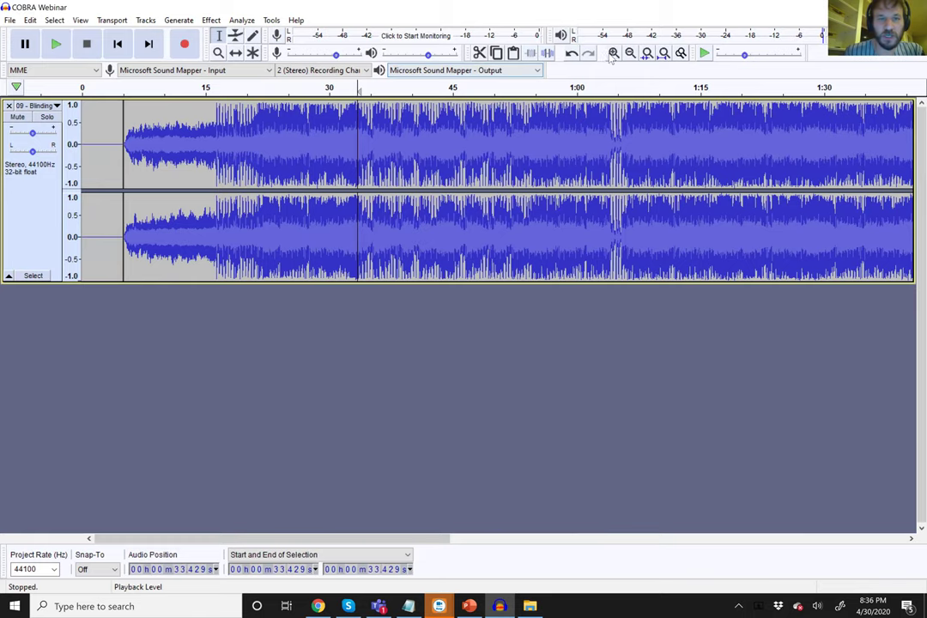
key(ctrl+1)
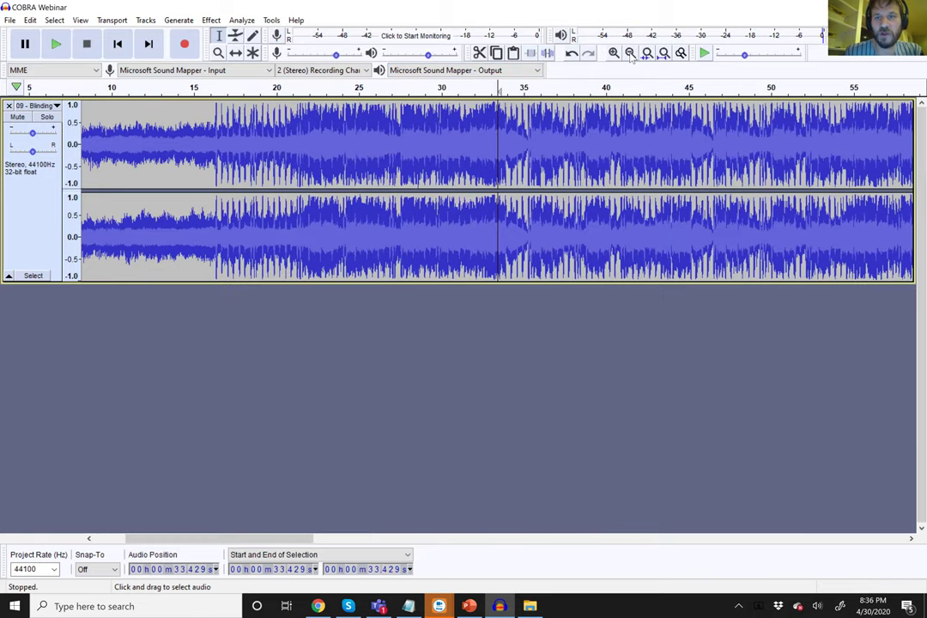
key(ctrl+3)
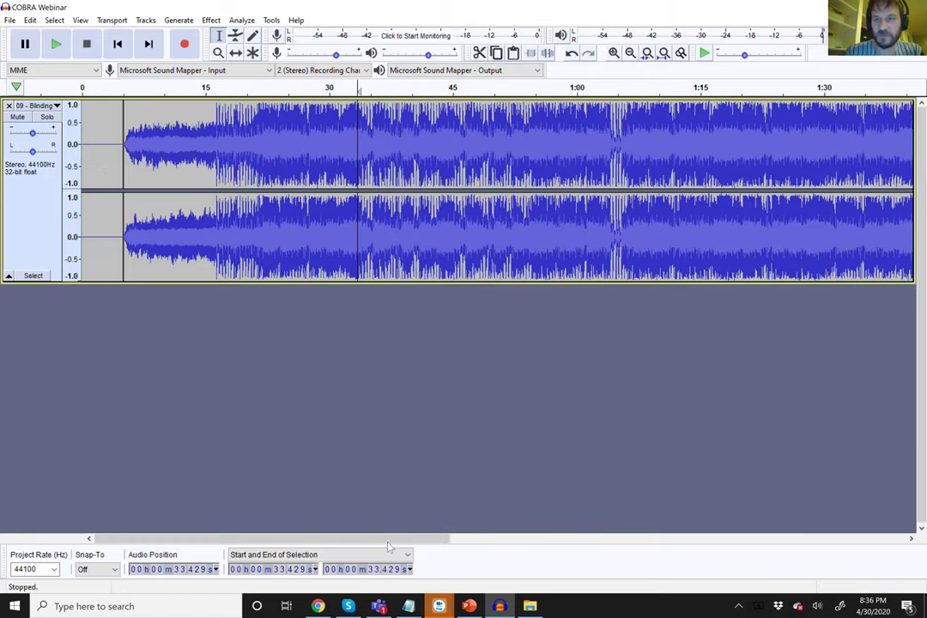
scroll(388, 547, right, 5)
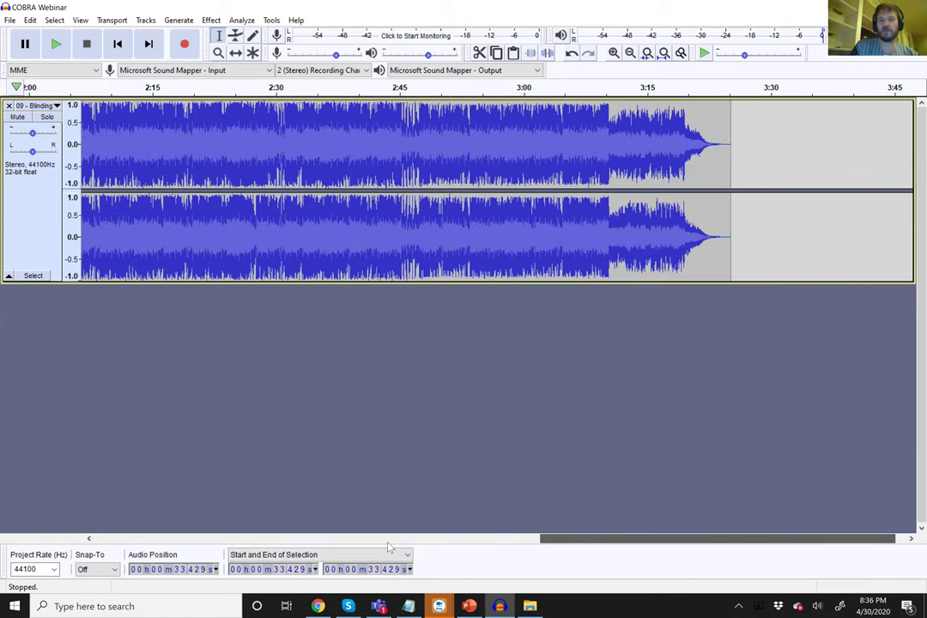
scroll(388, 547, left, 6)
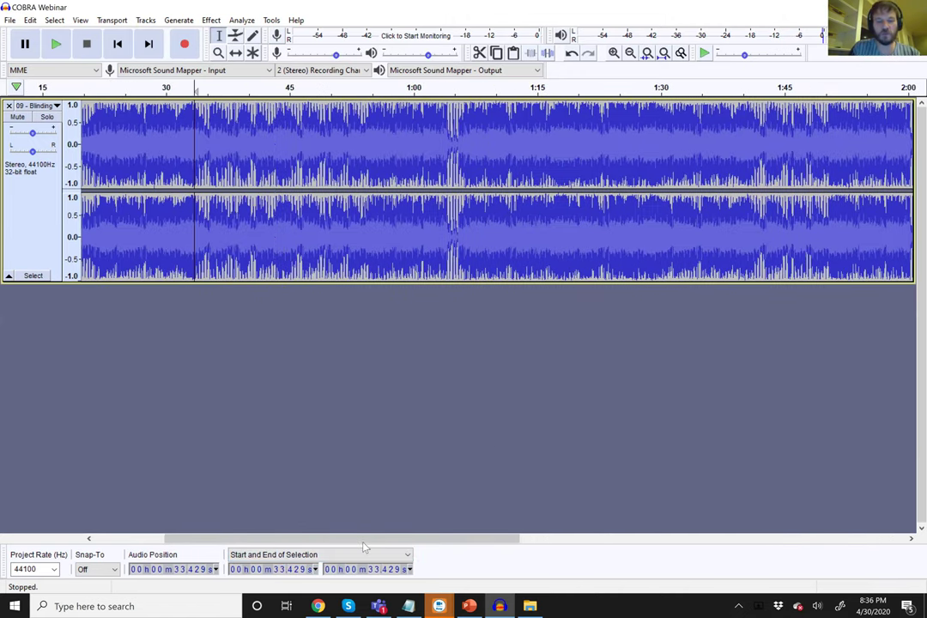
drag(364, 547, 397, 223)
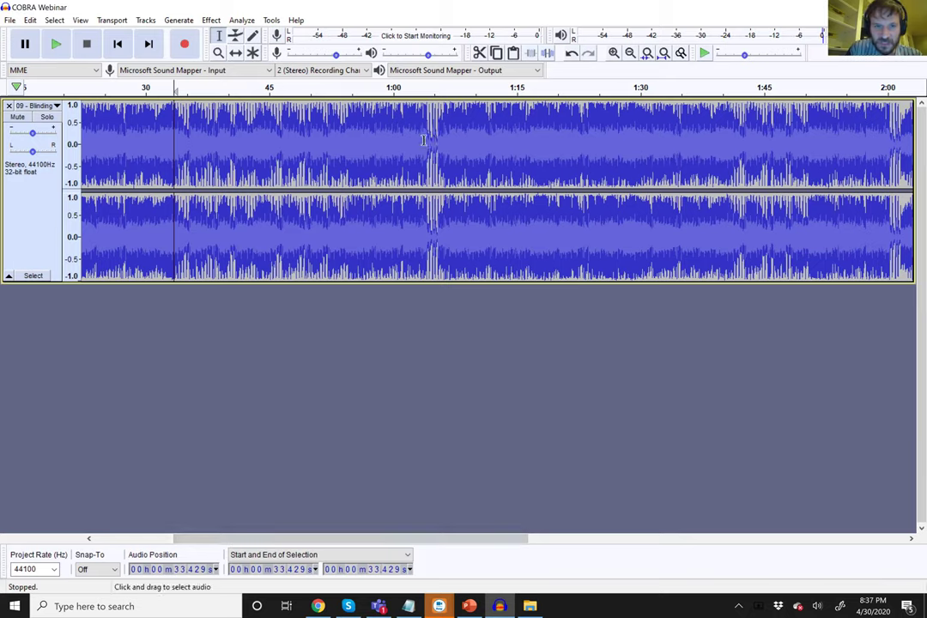
- Play the two short quiet breaks from about 1:03.9 and 2:00.2, pausing after each, to compare them
mouse_move(439, 141)
mouse_down()
mouse_move(427, 138)
mouse_move(441, 138)
mouse_up()
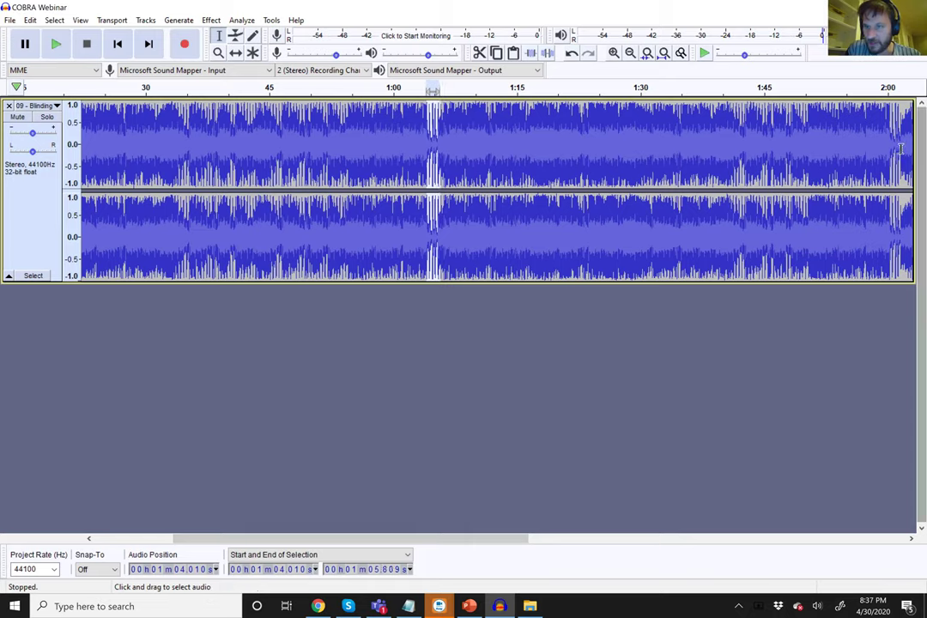
drag(901, 148, 888, 148)
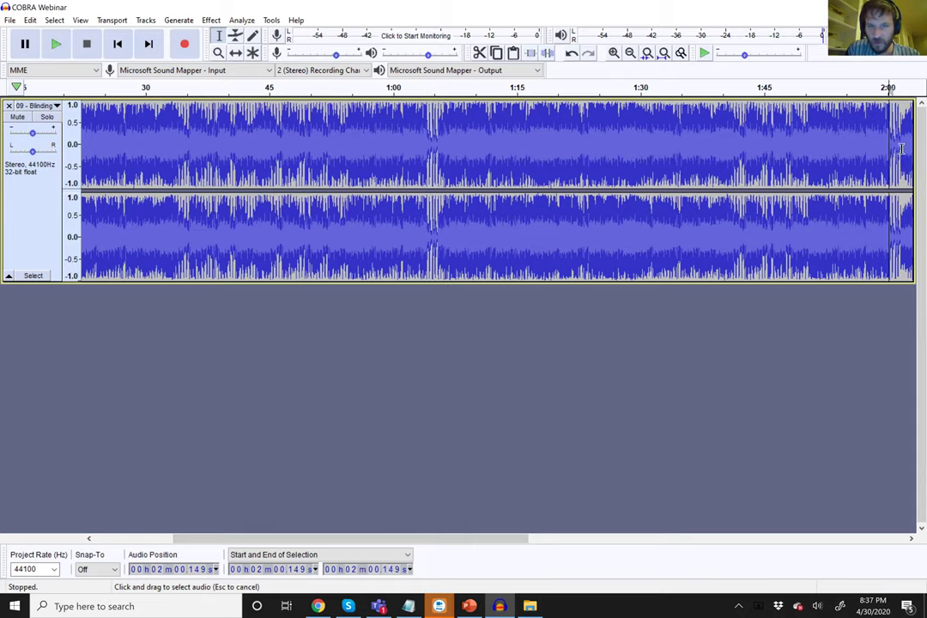
click(424, 146)
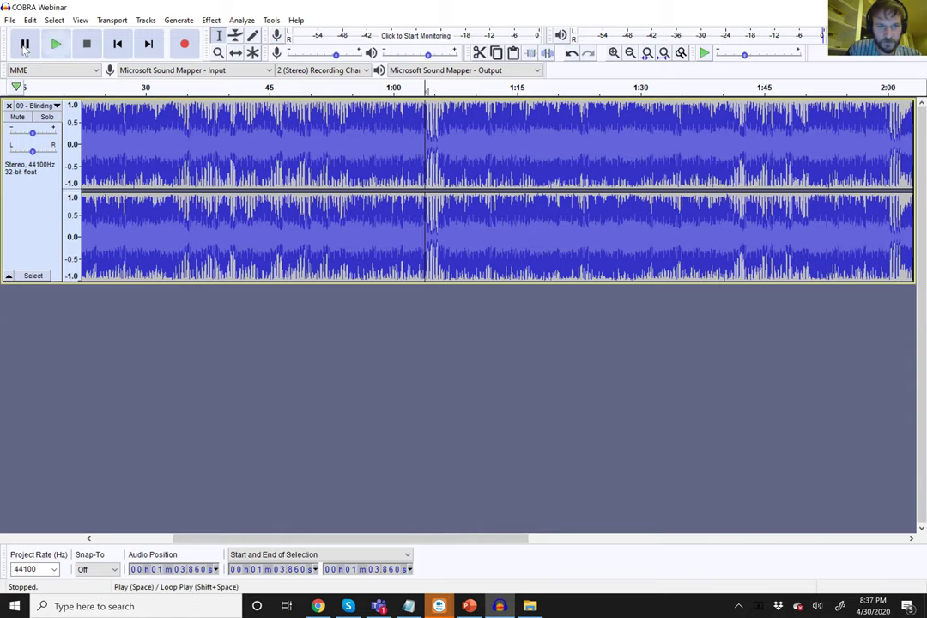
click(56, 44)
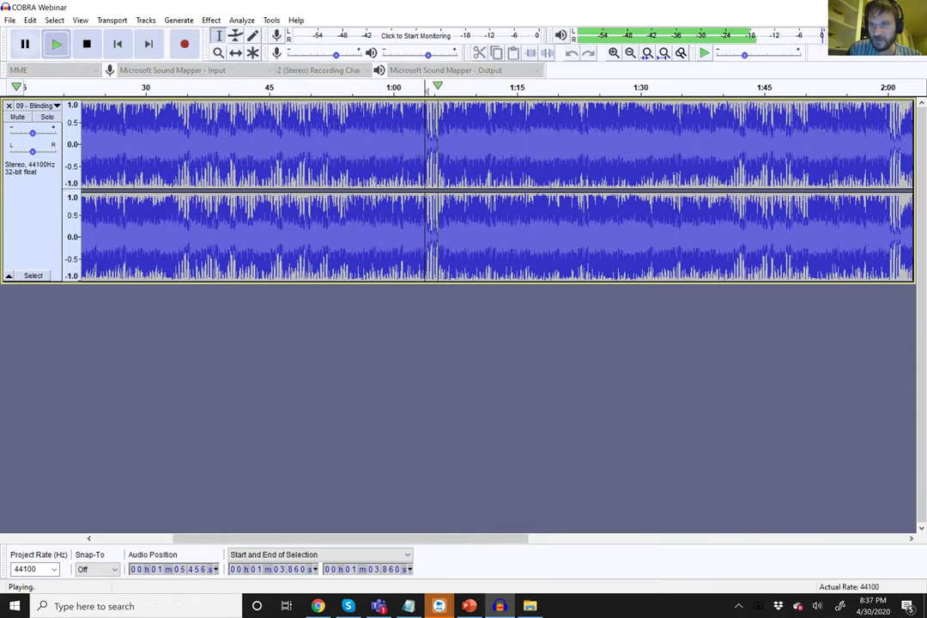
click(30, 41)
click(889, 189)
click(28, 45)
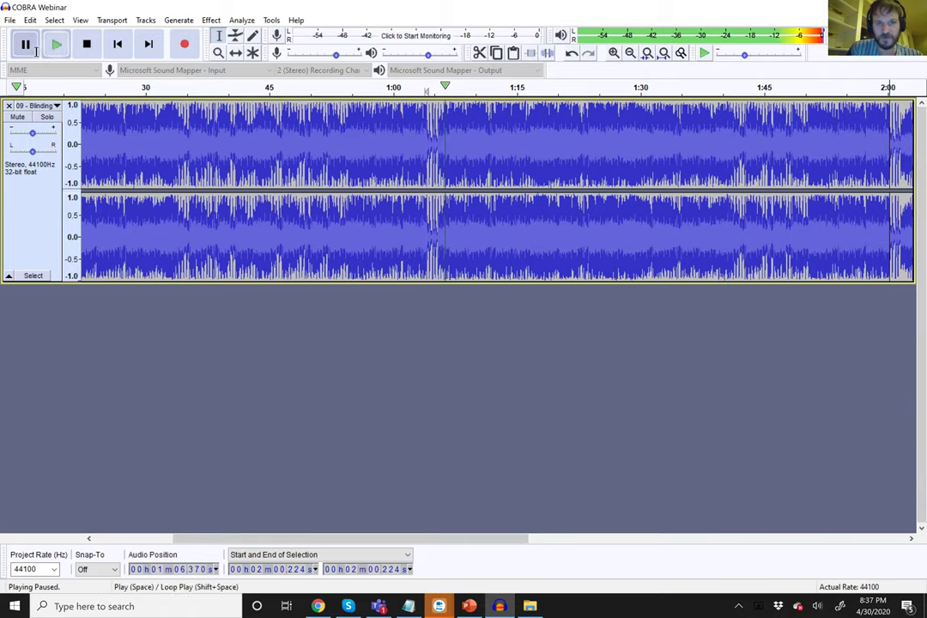
click(28, 45)
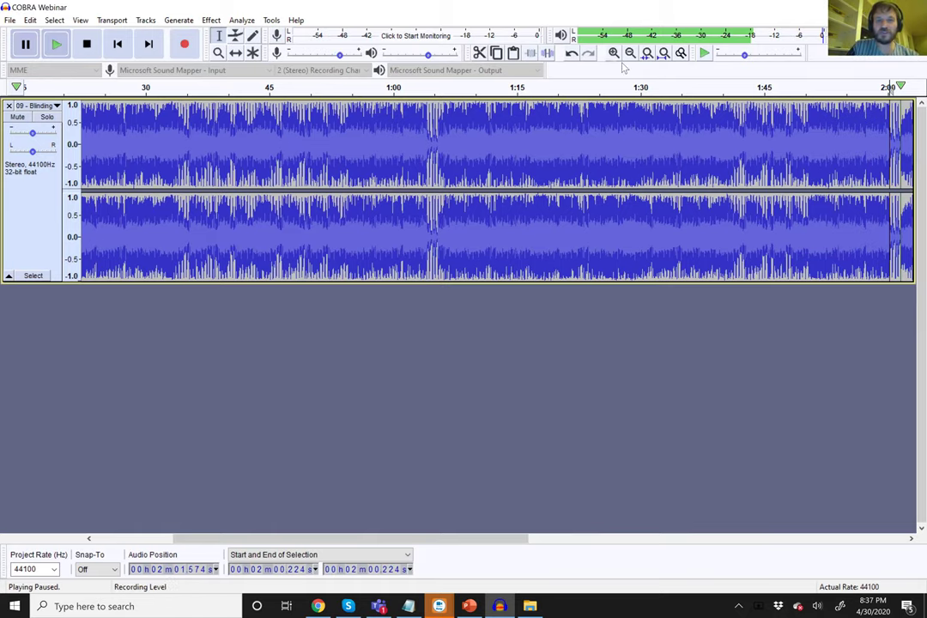
- Try selecting the short stretch just after the first break, from about 1:05.7 to 1:07.2
click(615, 53)
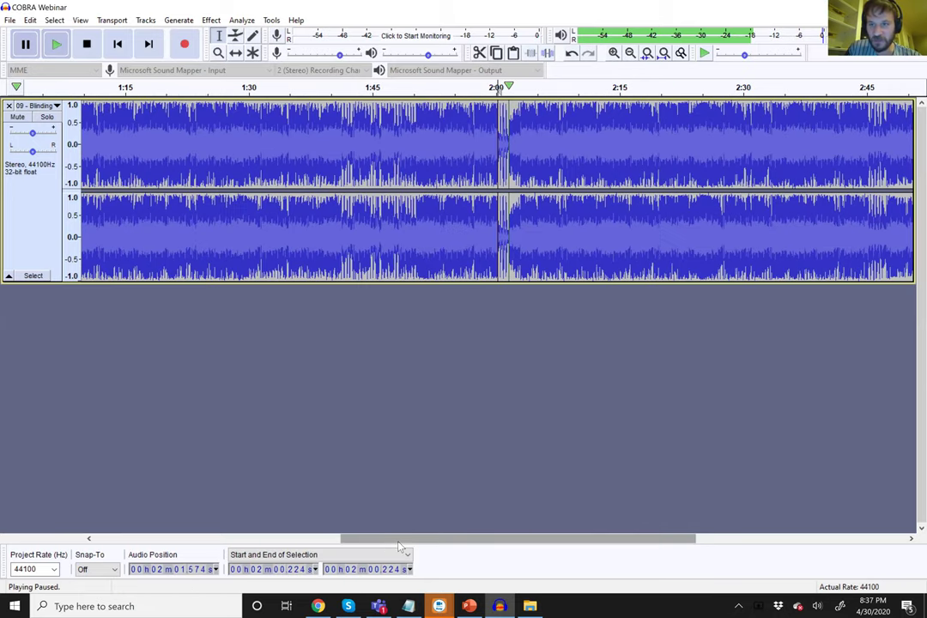
key(ctrl+3)
scroll(399, 547, right, 10)
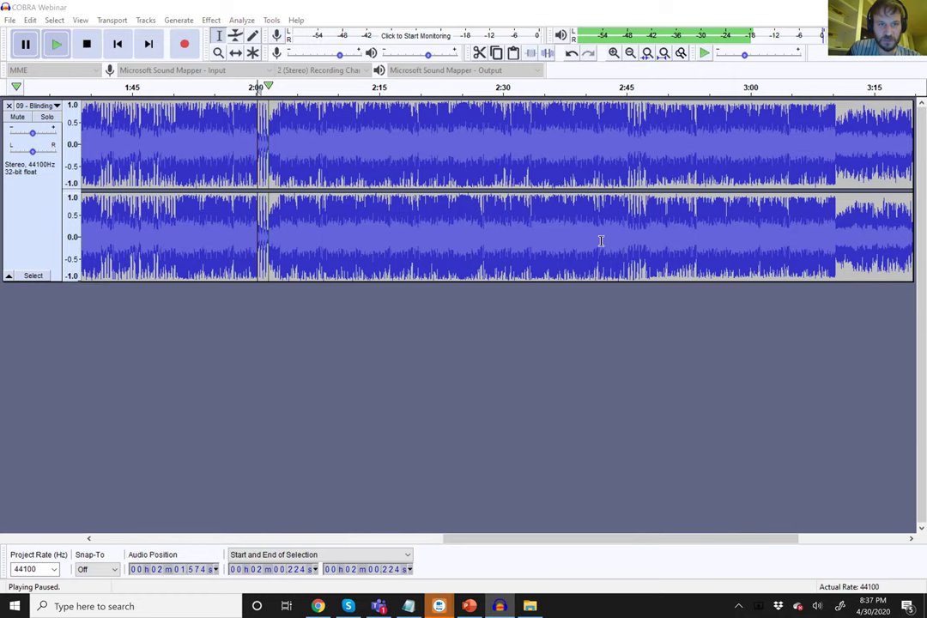
scroll(601, 240, left, 5)
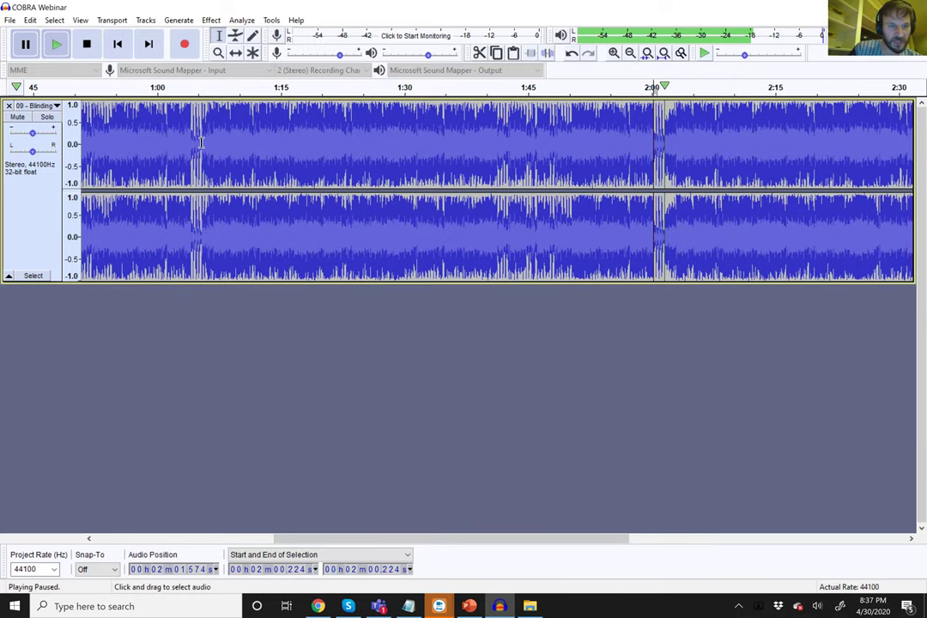
click(204, 143)
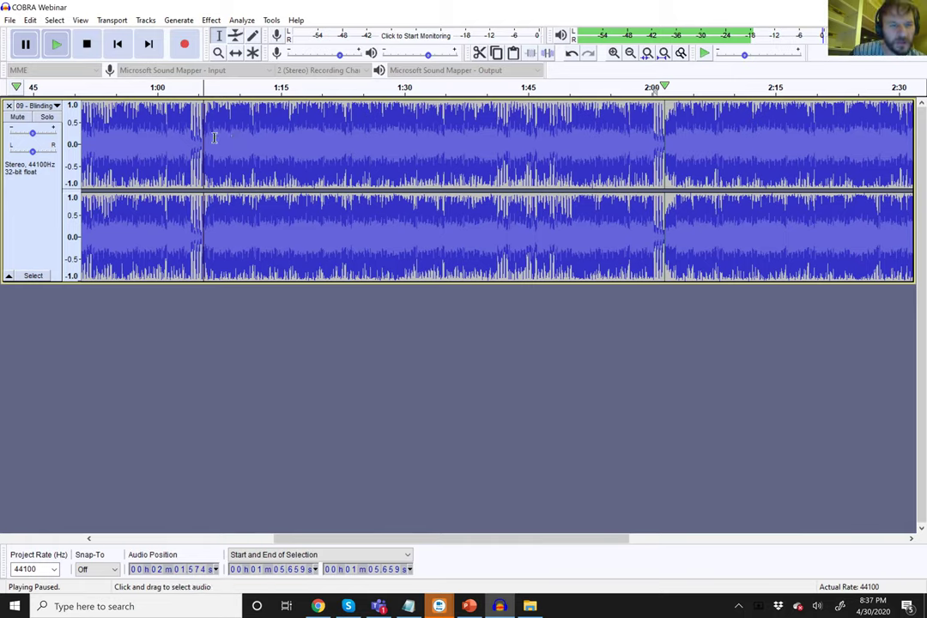
click(216, 134)
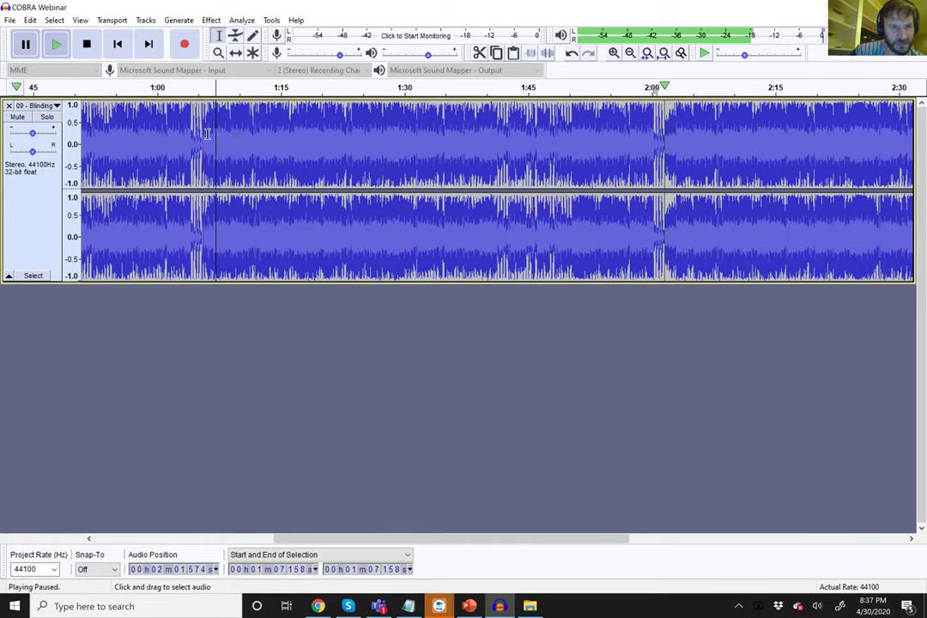
drag(208, 134, 209, 134)
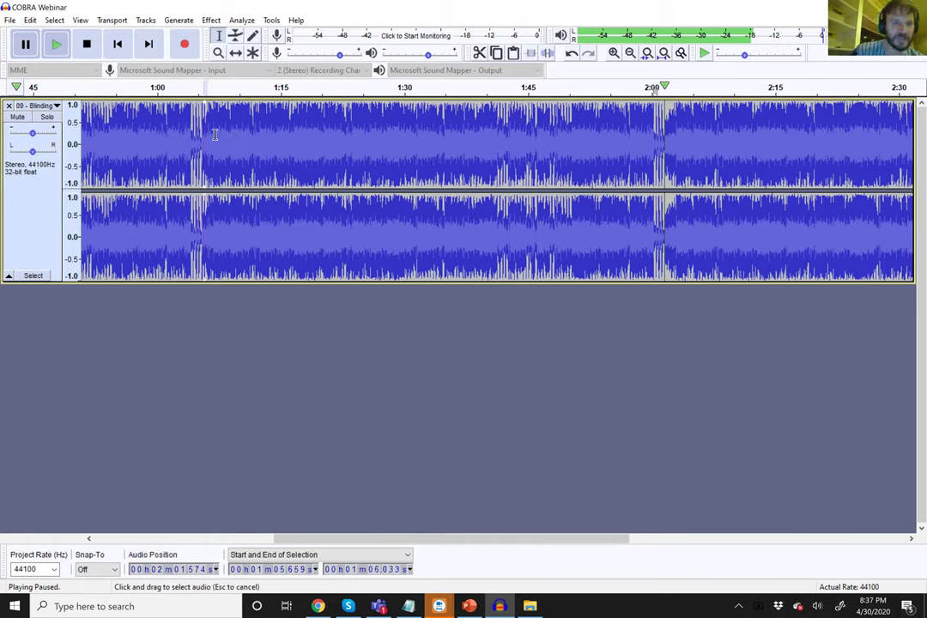
key(shift+Right)
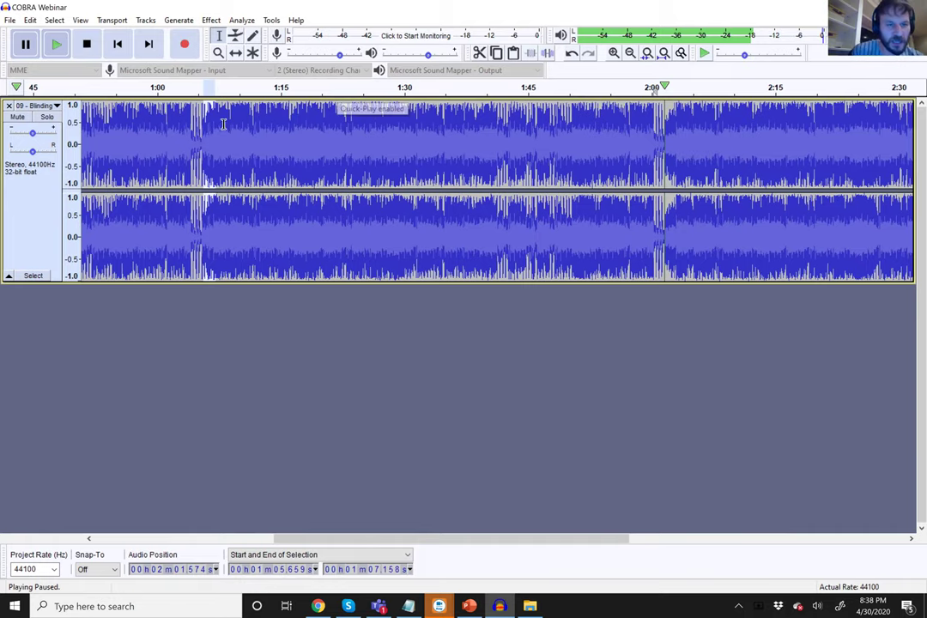
- Cut the section from the end of the first break to the end of the second, about 1:05.9 to 2:01.5
click(199, 142)
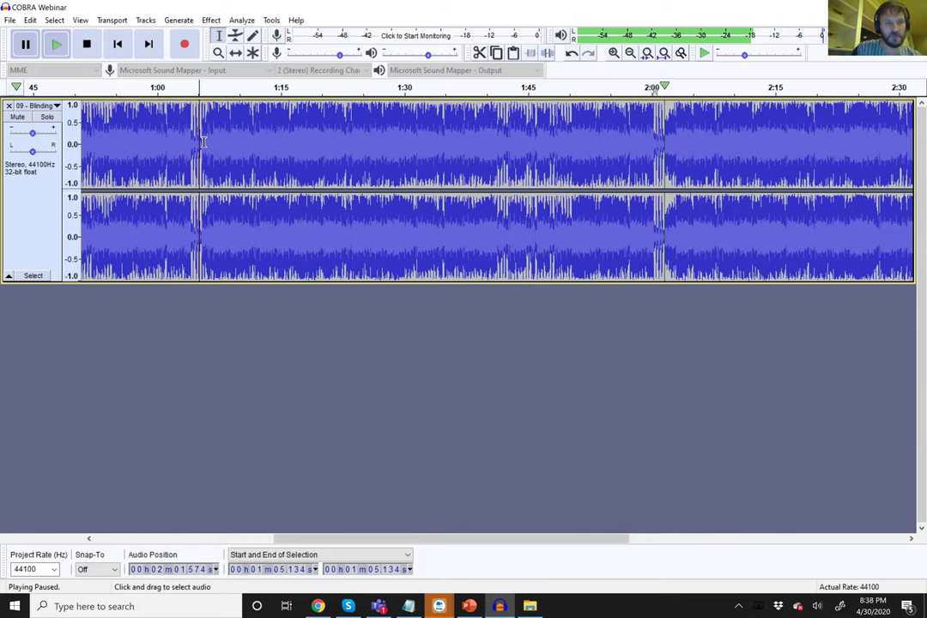
click(203, 141)
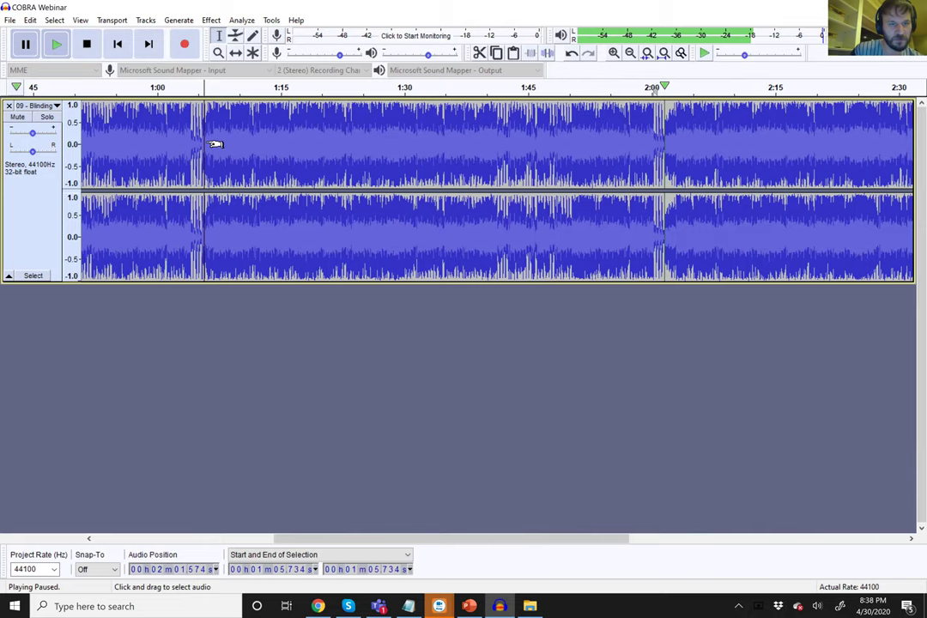
drag(206, 143, 665, 158)
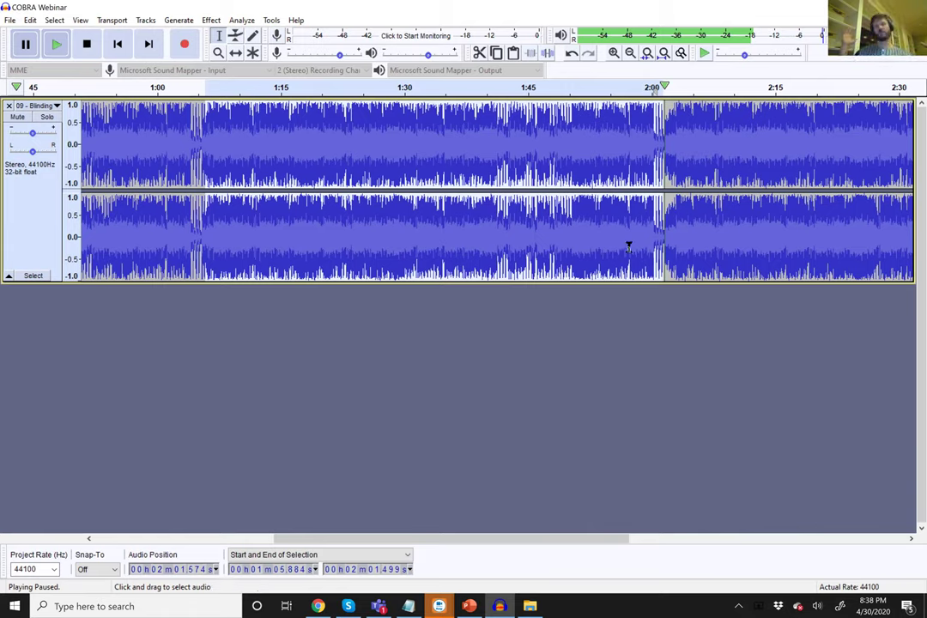
click(34, 20)
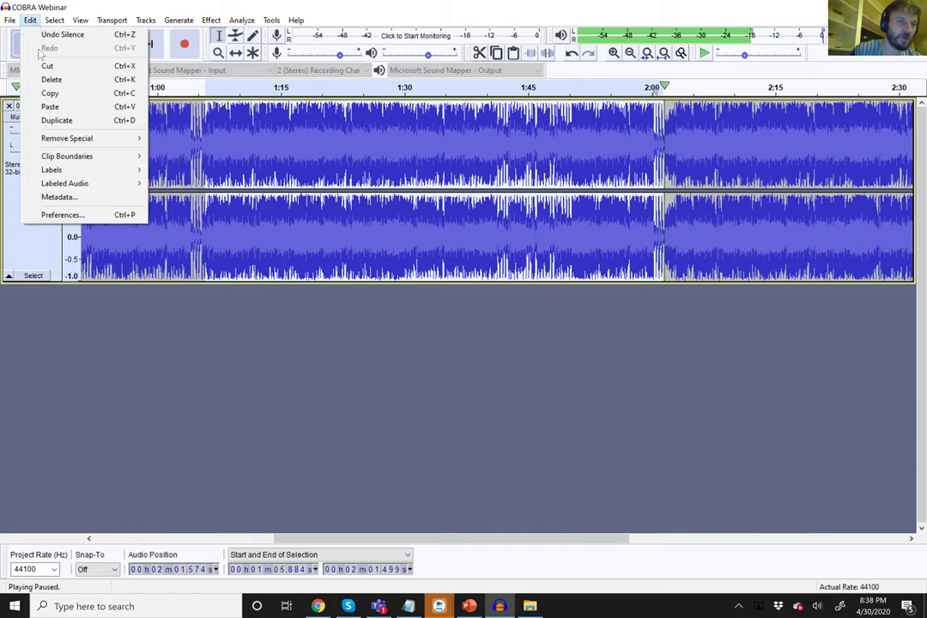
click(131, 69)
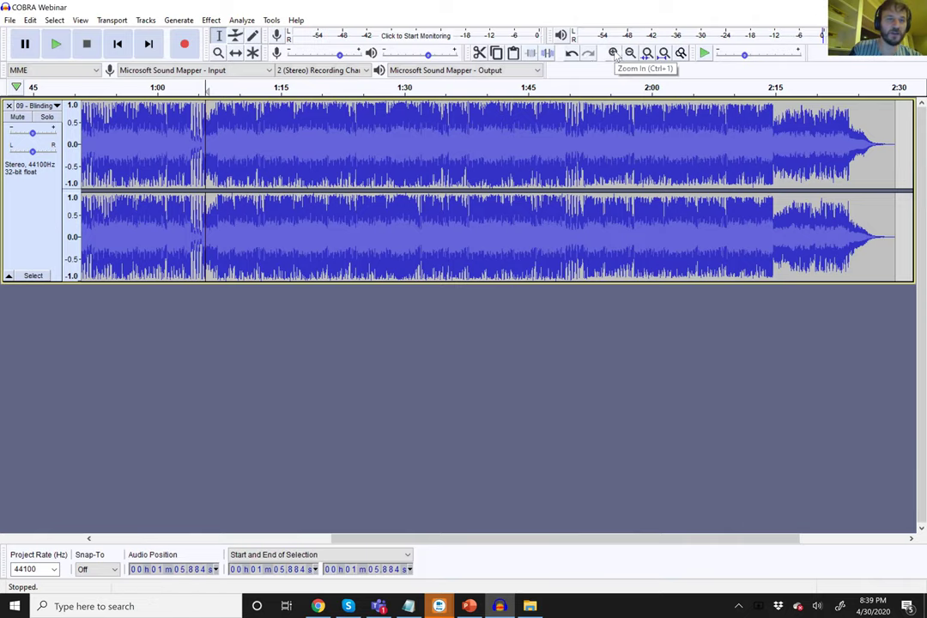
- Play across the join at about 1:05.9 twice, from about 1:04.2 and again from about 1:04.3, pausing after each pass
click(615, 53)
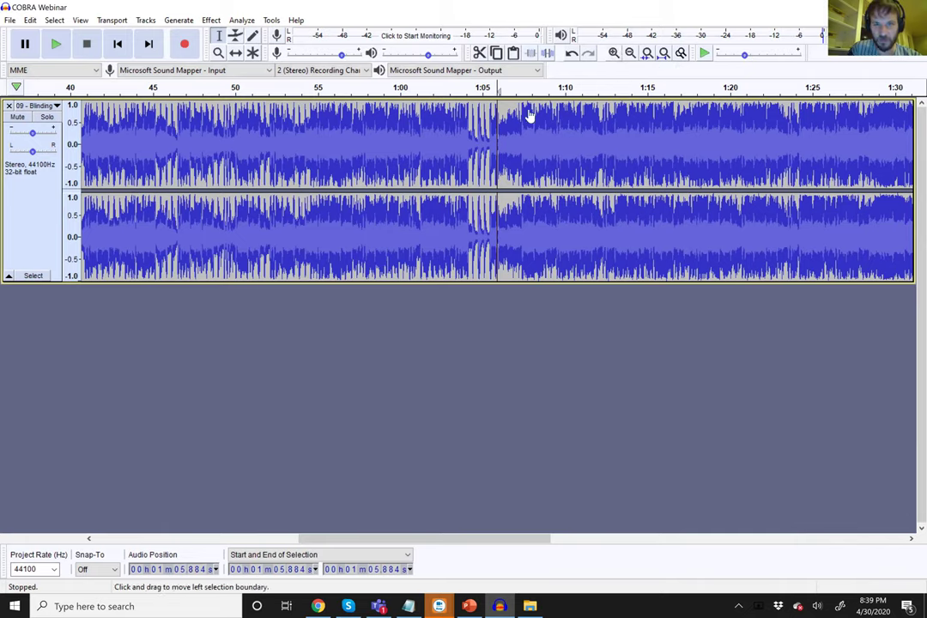
click(615, 54)
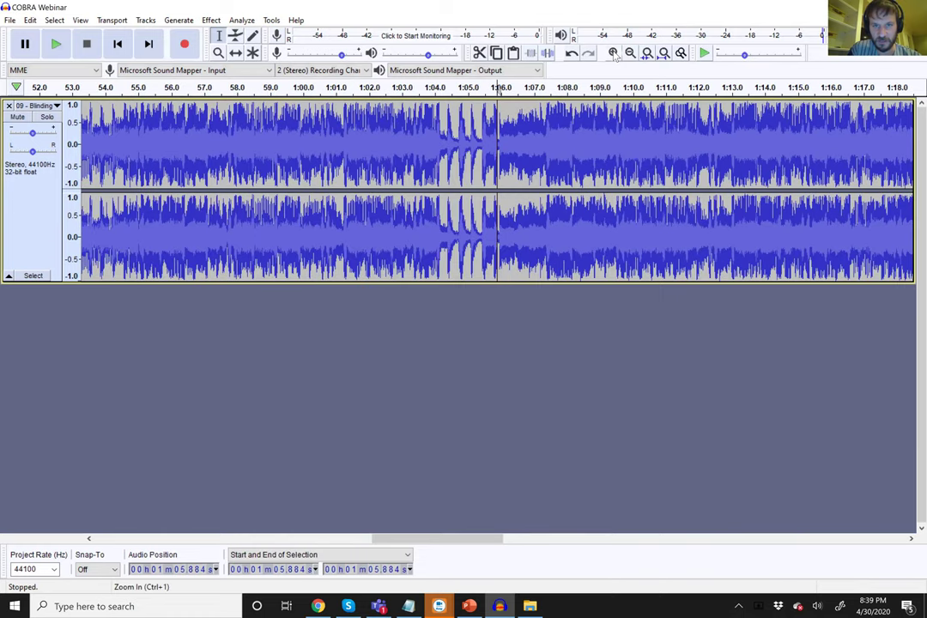
click(615, 54)
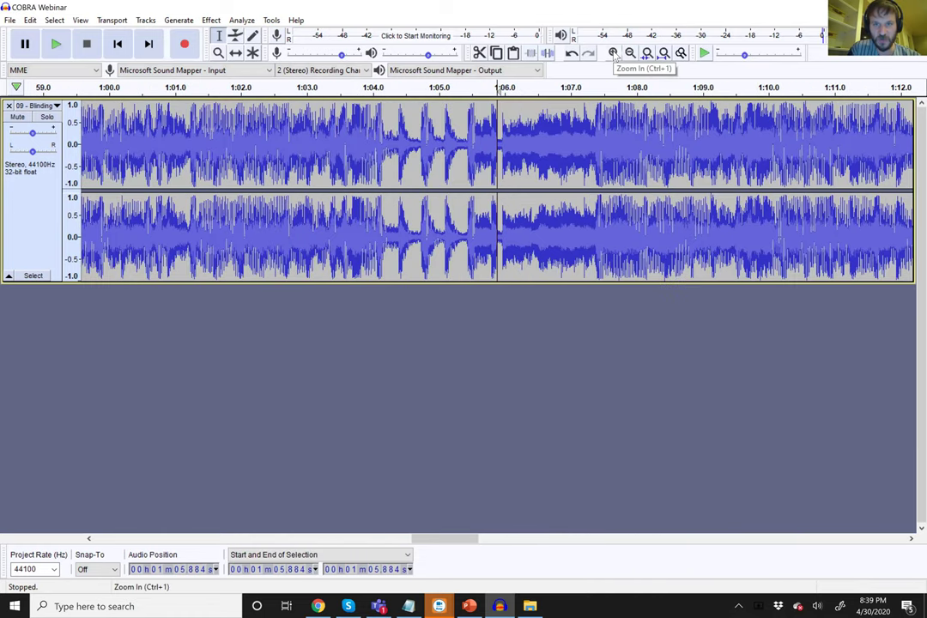
click(614, 54)
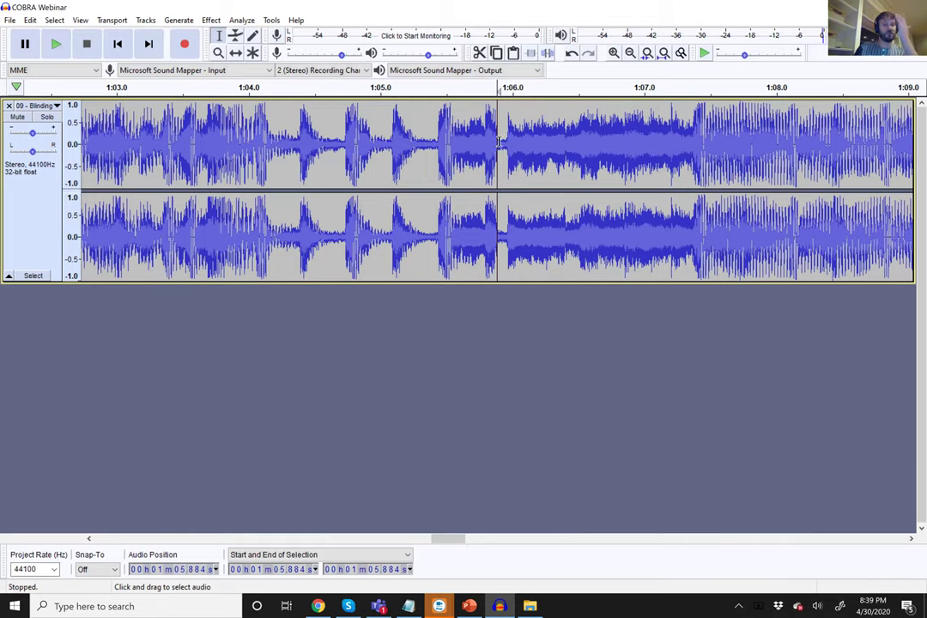
click(270, 129)
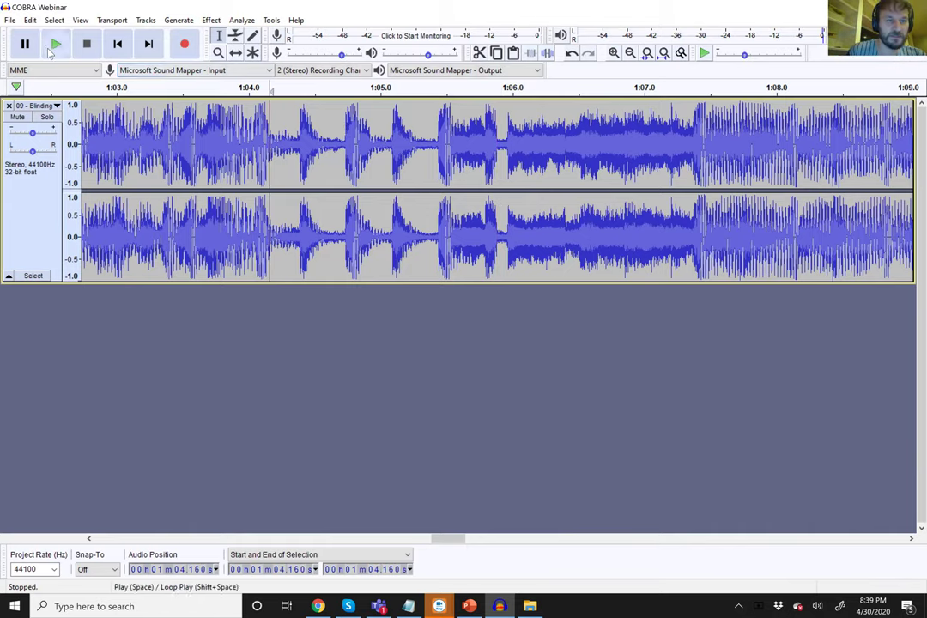
click(51, 51)
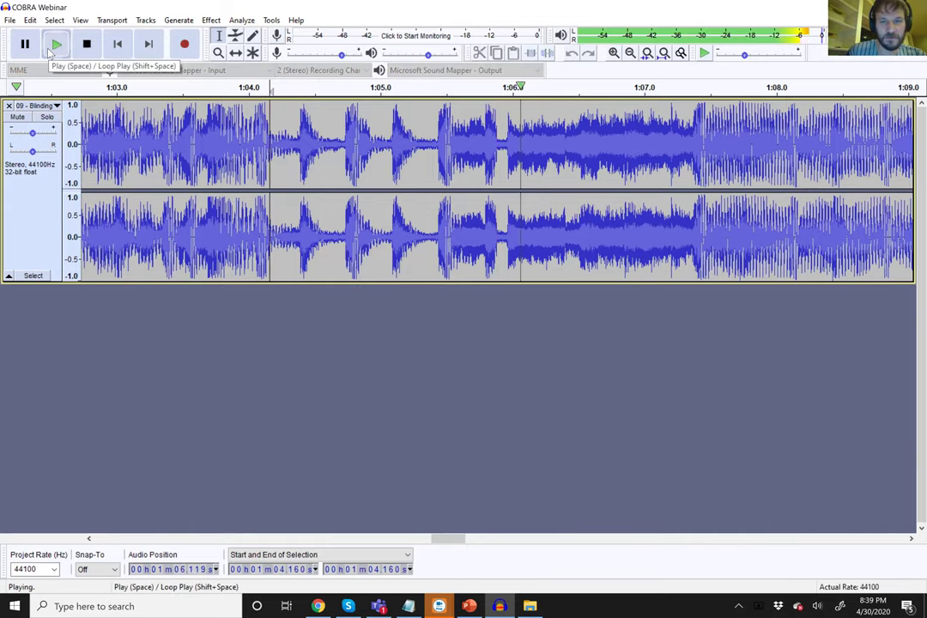
click(37, 49)
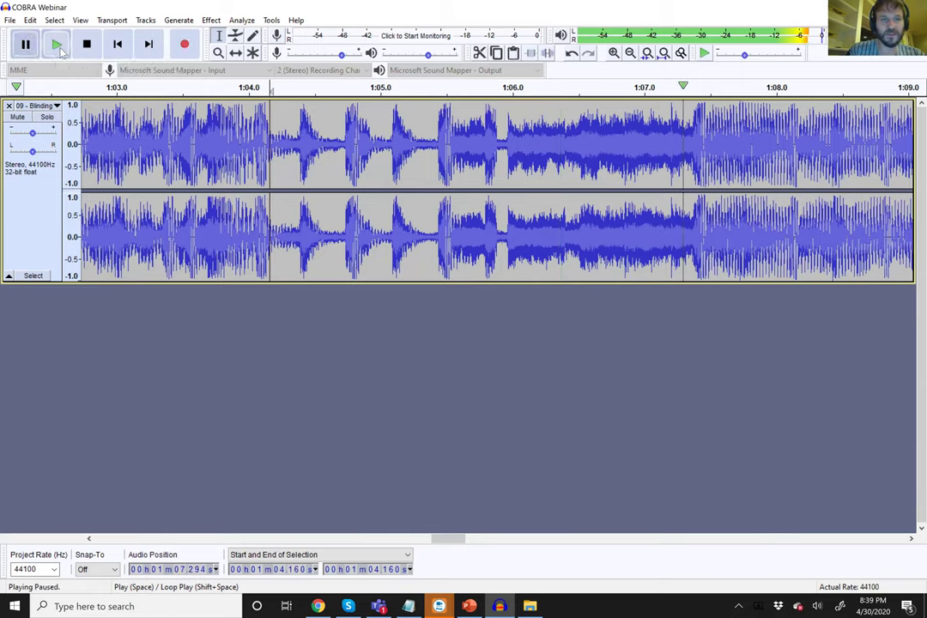
click(287, 128)
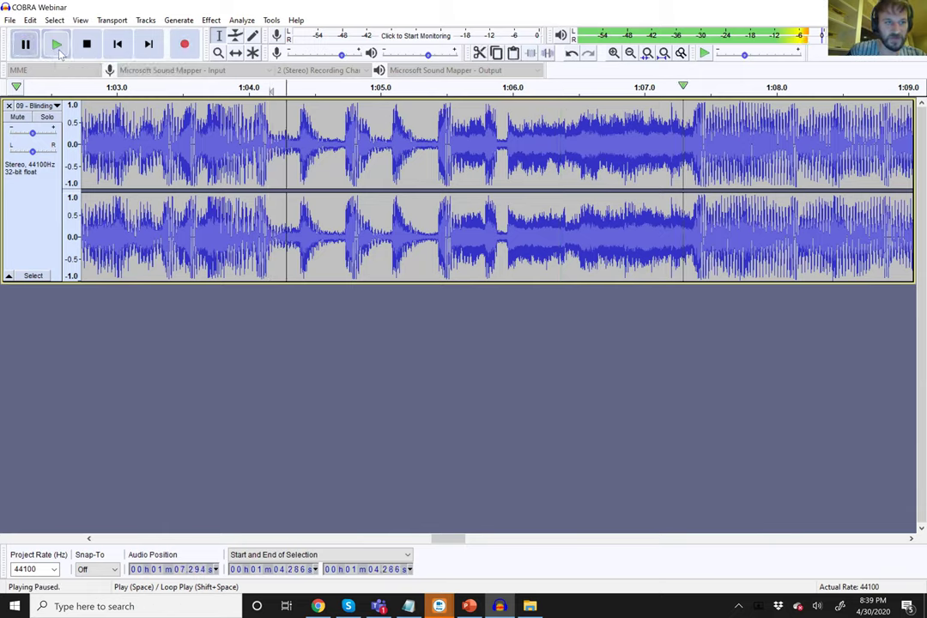
click(26, 47)
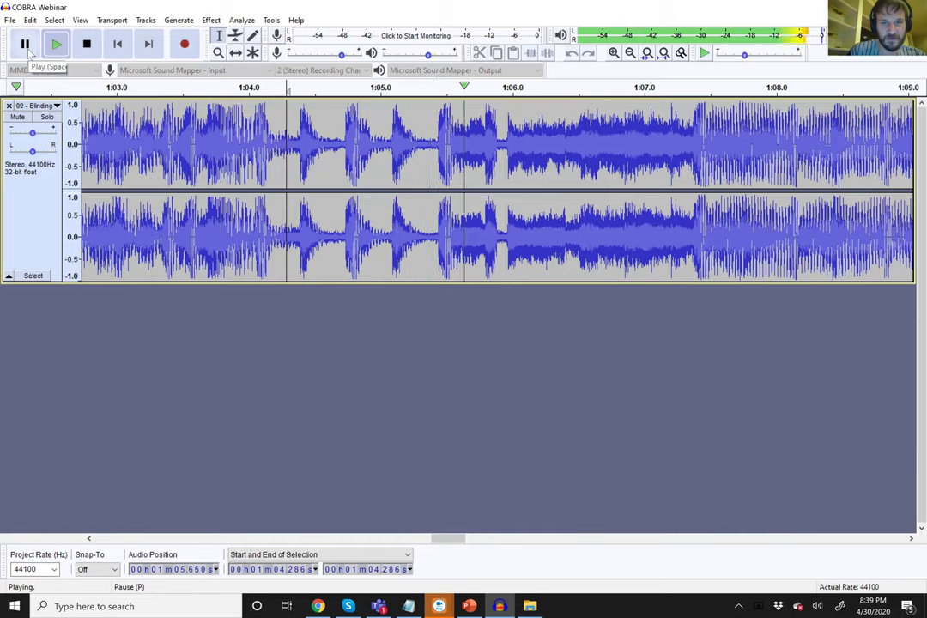
click(27, 48)
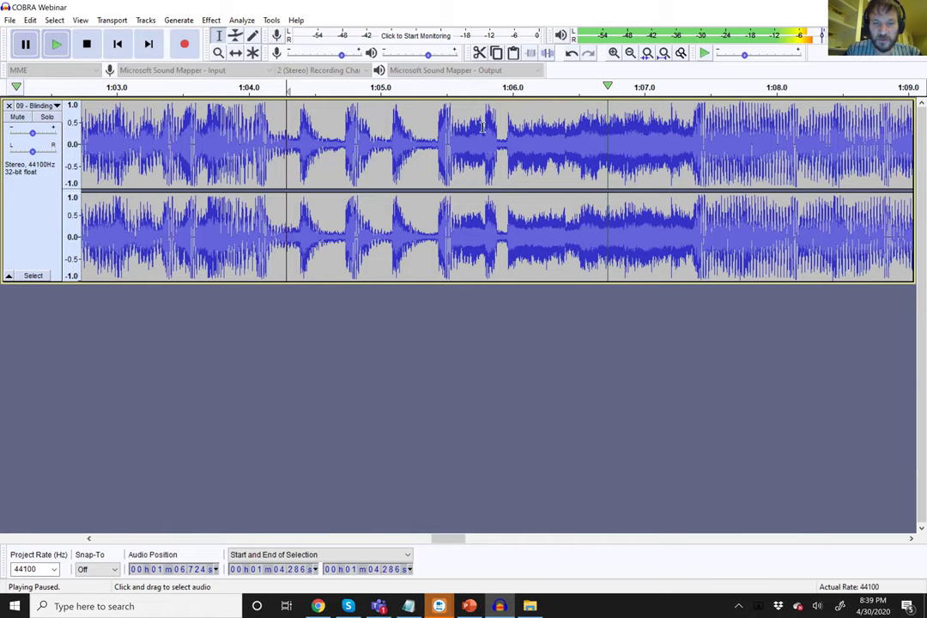
- Try deleting the short beat from about 1:05.78 to 1:05.95, play across the join from about 1:04.5, and undo the deletion
drag(483, 127, 509, 141)
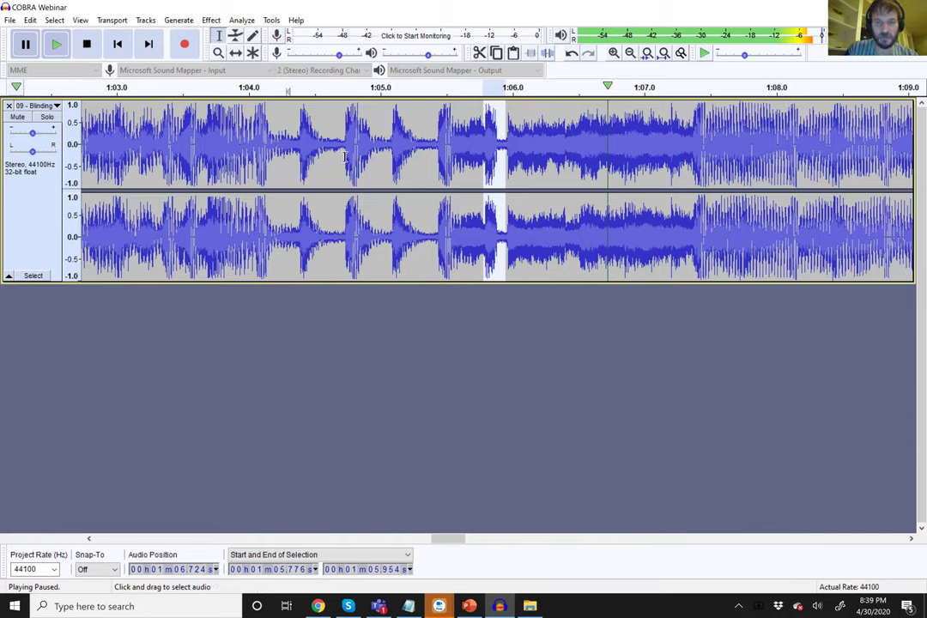
key(Delete)
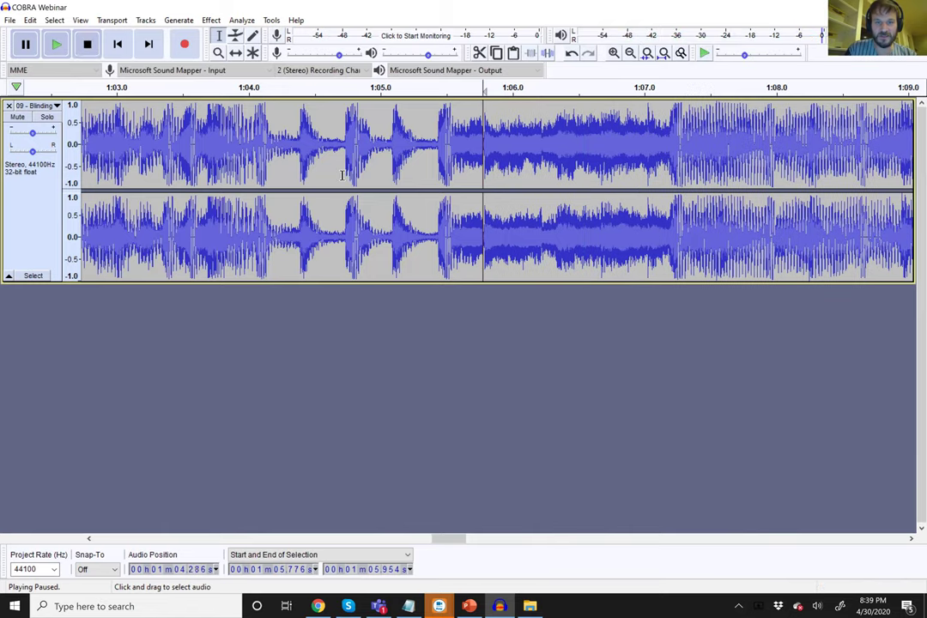
click(318, 128)
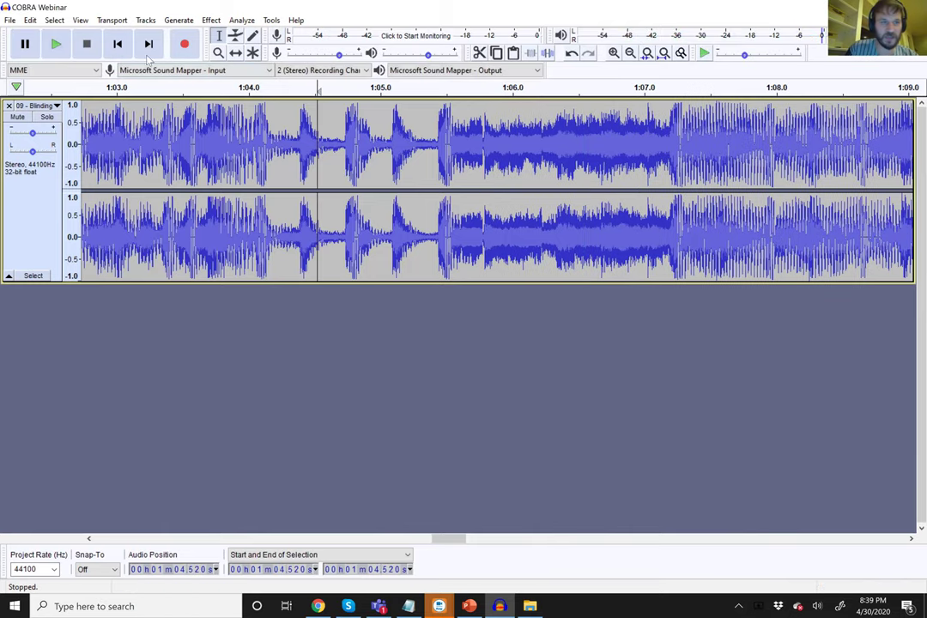
click(50, 49)
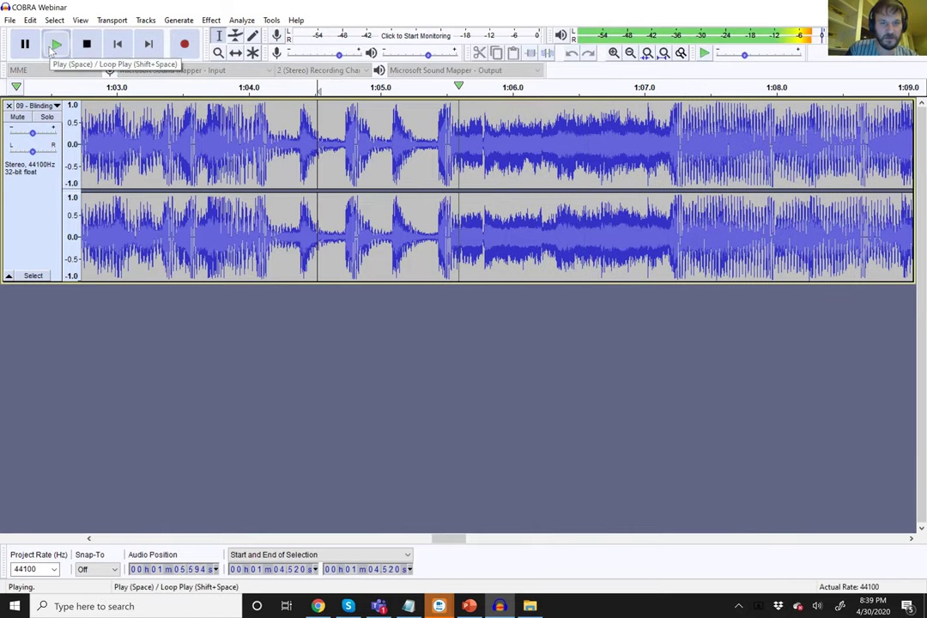
click(25, 43)
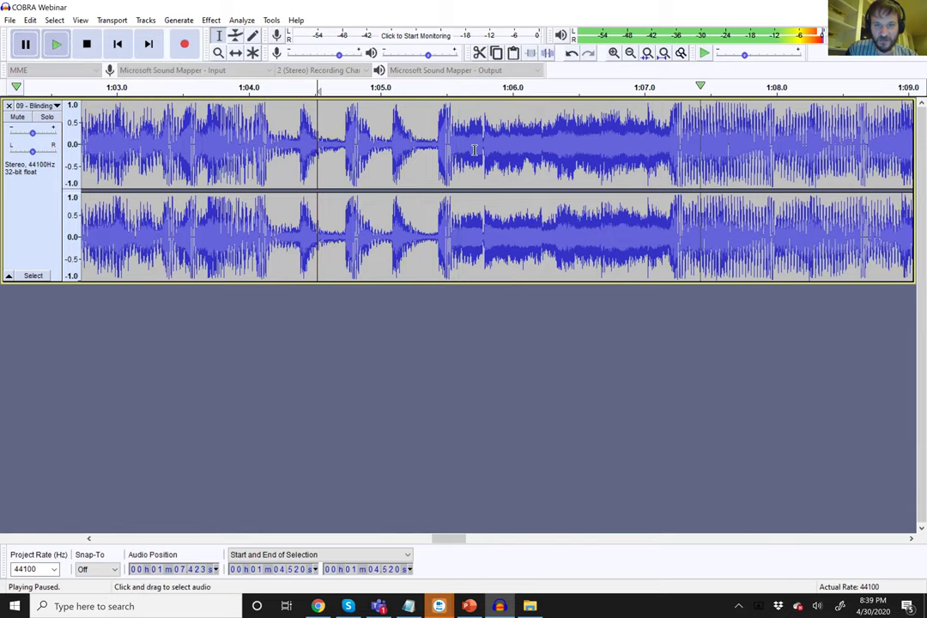
key(ctrl+z)
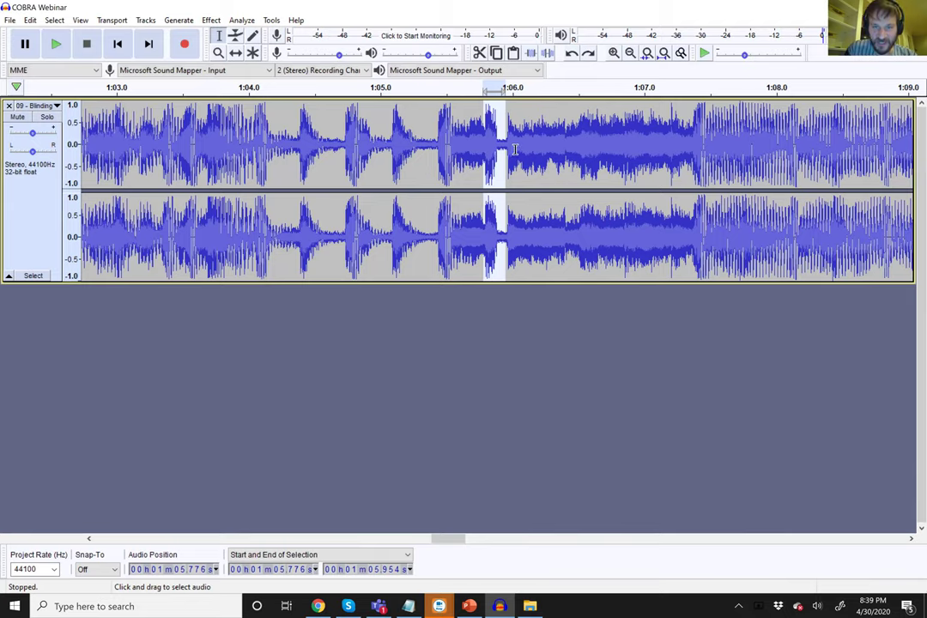
- Try deleting the stretch from about 1:05.94 to 1:06.15, play across the join from about 1:04.2, and undo the deletion
click(504, 146)
drag(505, 144, 512, 146)
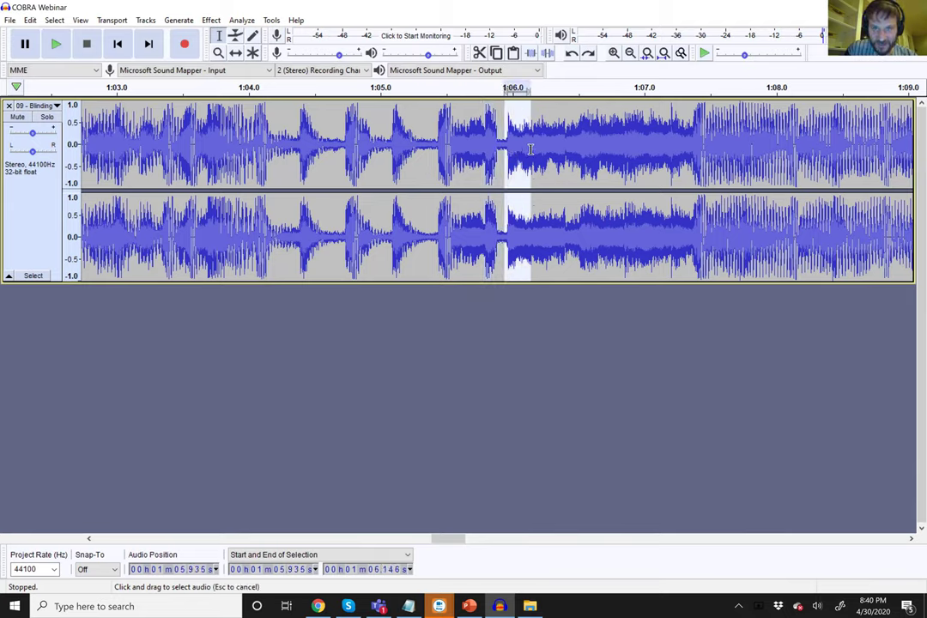
key(Delete)
click(273, 123)
click(55, 44)
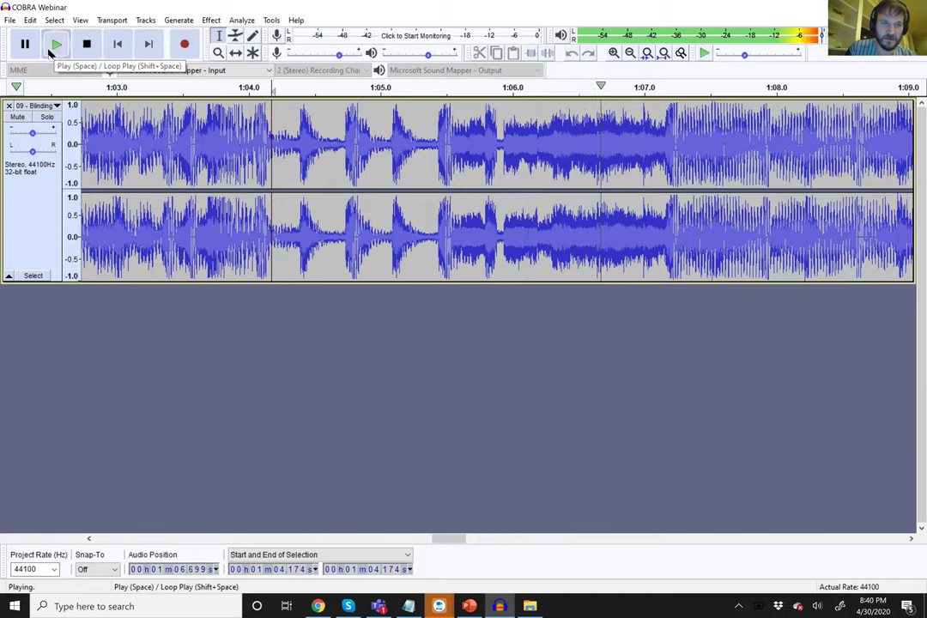
click(27, 48)
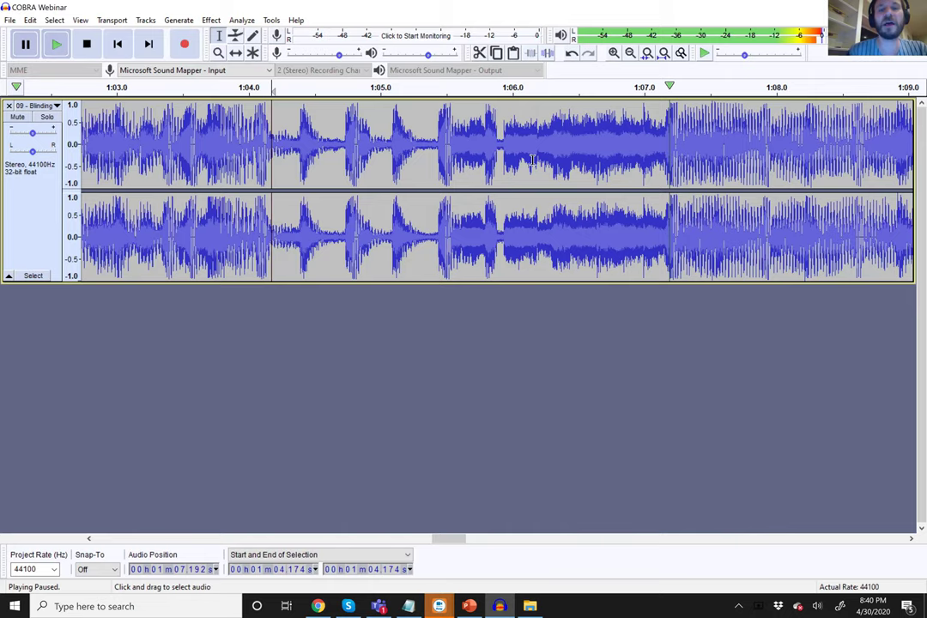
click(504, 154)
key(ctrl+v)
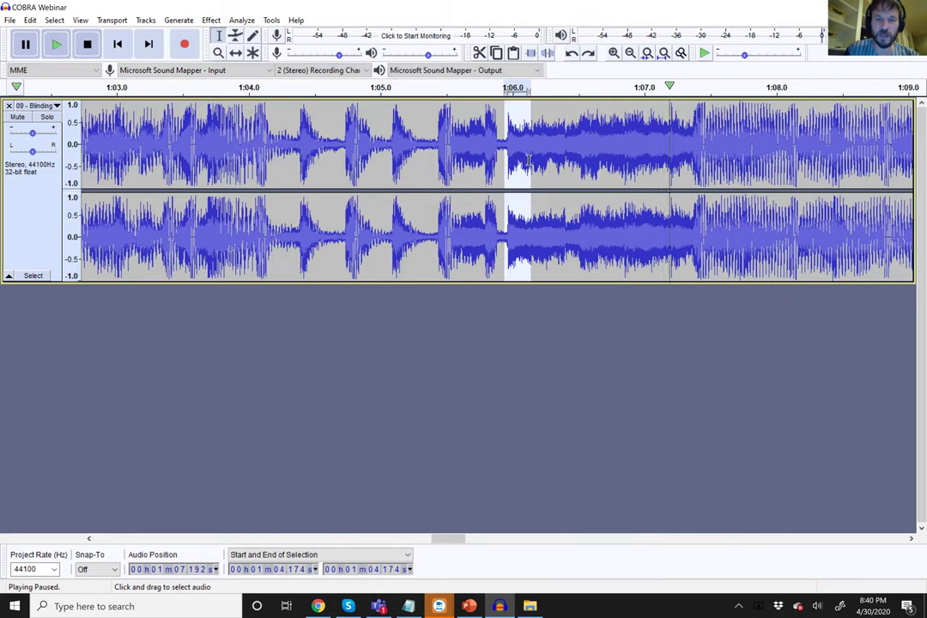
- Delete the stretch around the join from about 1:05.71 to 1:06.26
click(475, 151)
drag(475, 163, 546, 164)
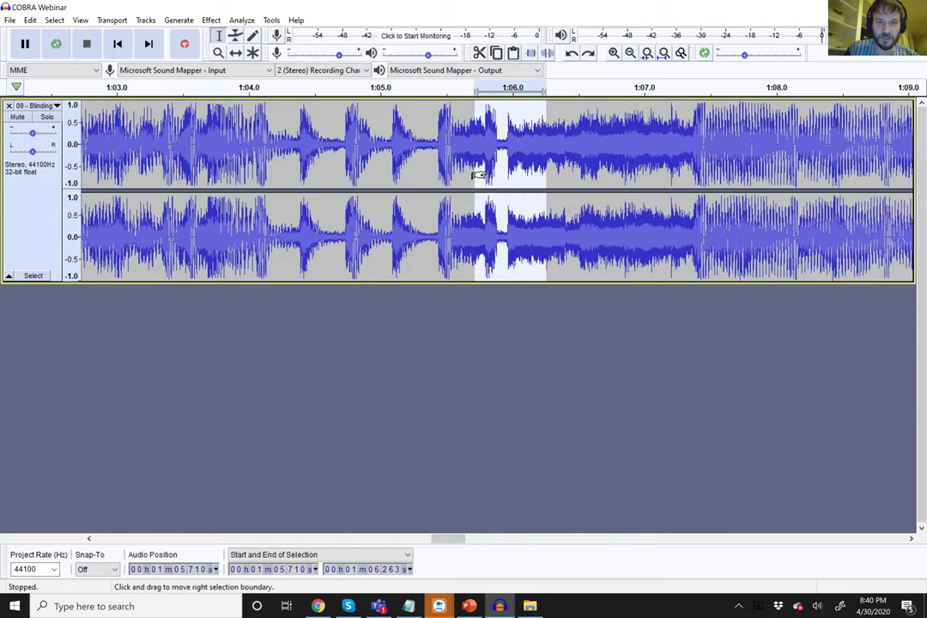
key(Delete)
- Play across the new join at about 1:05.7 twice, from about 1:04.9 and from about 1:04.2, pausing after each pass
click(371, 137)
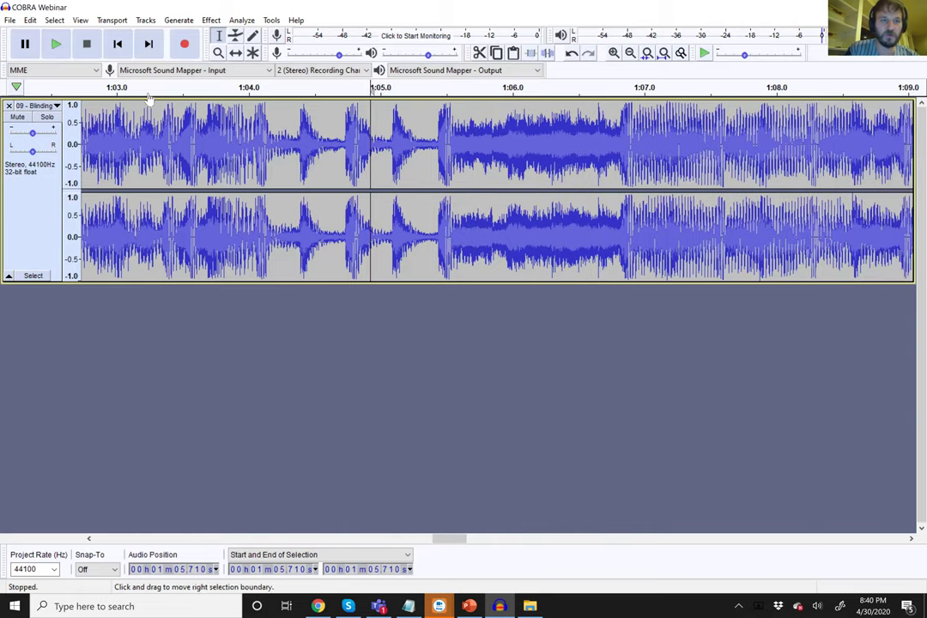
click(57, 48)
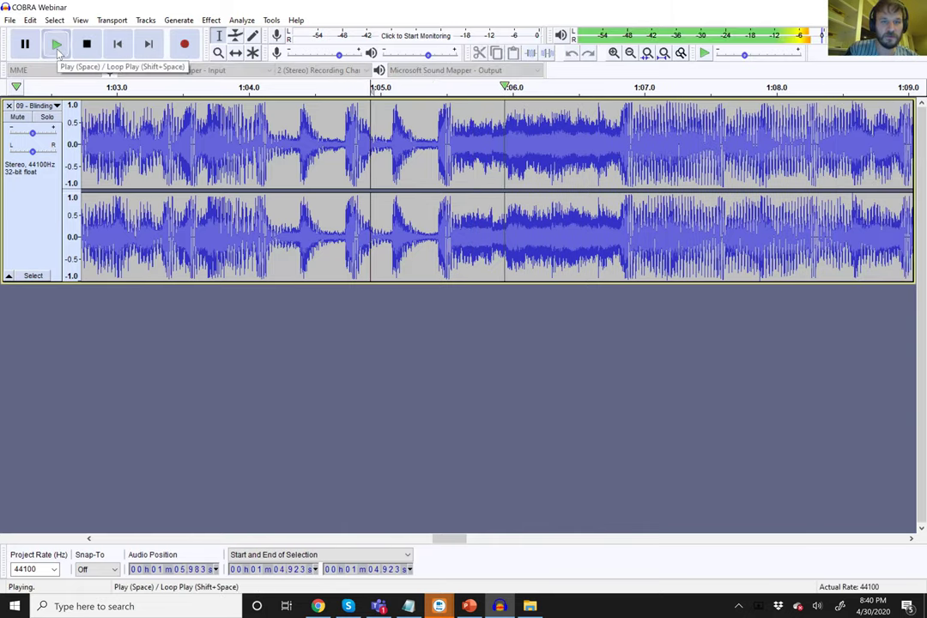
click(25, 44)
click(270, 146)
click(56, 44)
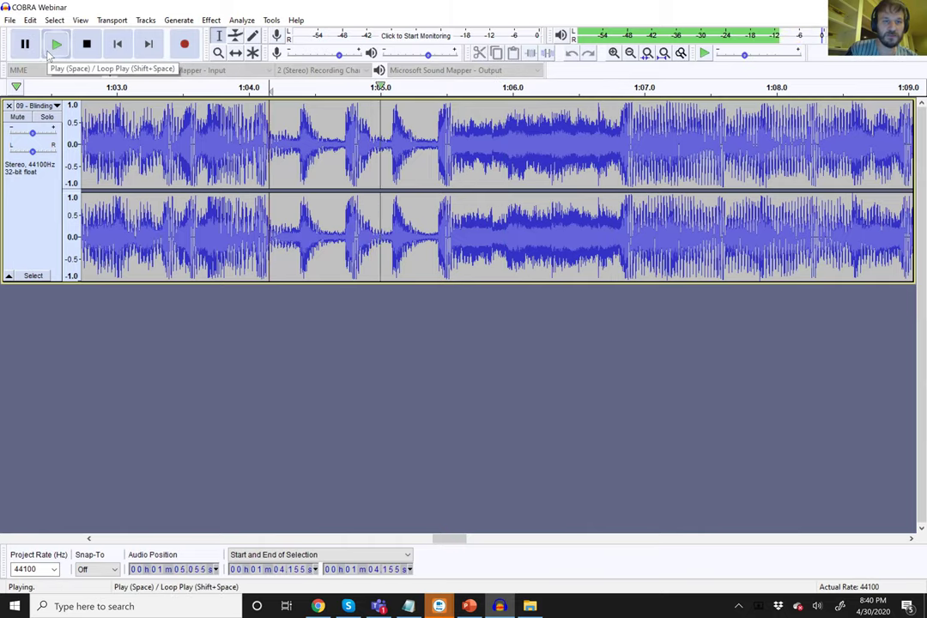
click(26, 46)
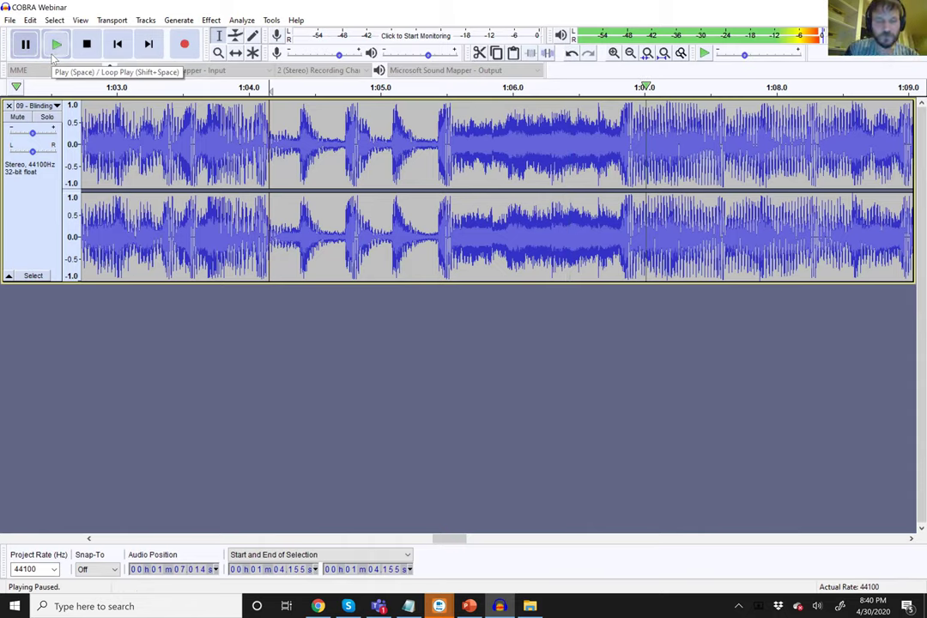
- Examine the shortened song as a whole and around the join, and stop the paused playback
click(631, 54)
click(632, 55)
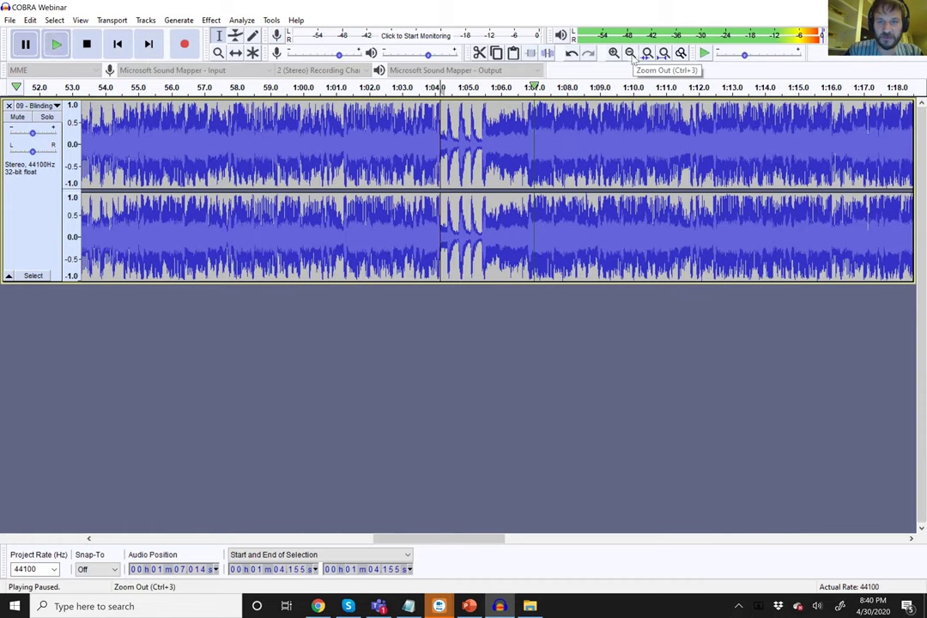
click(632, 55)
click(632, 55)
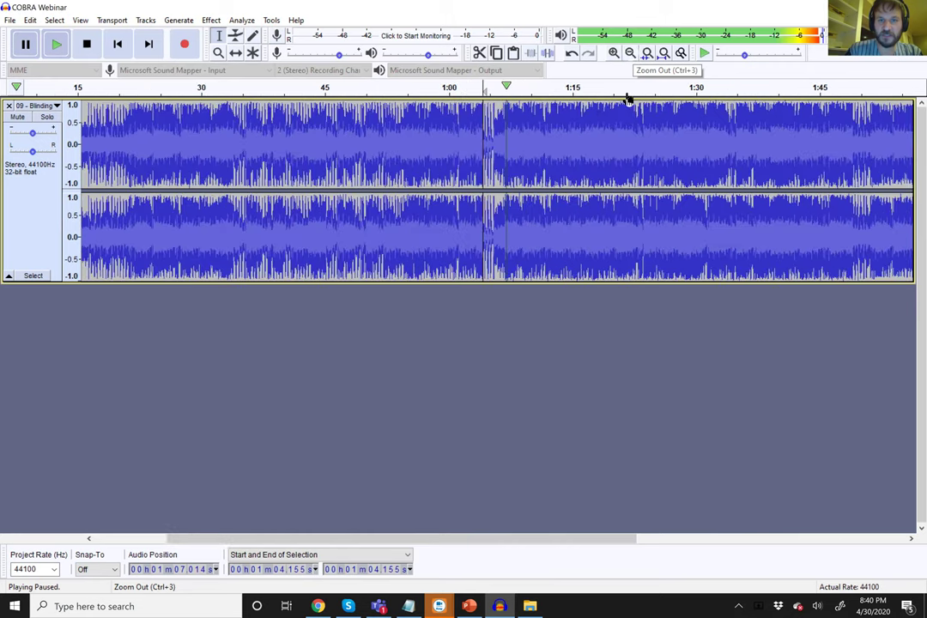
key(ctrl+3)
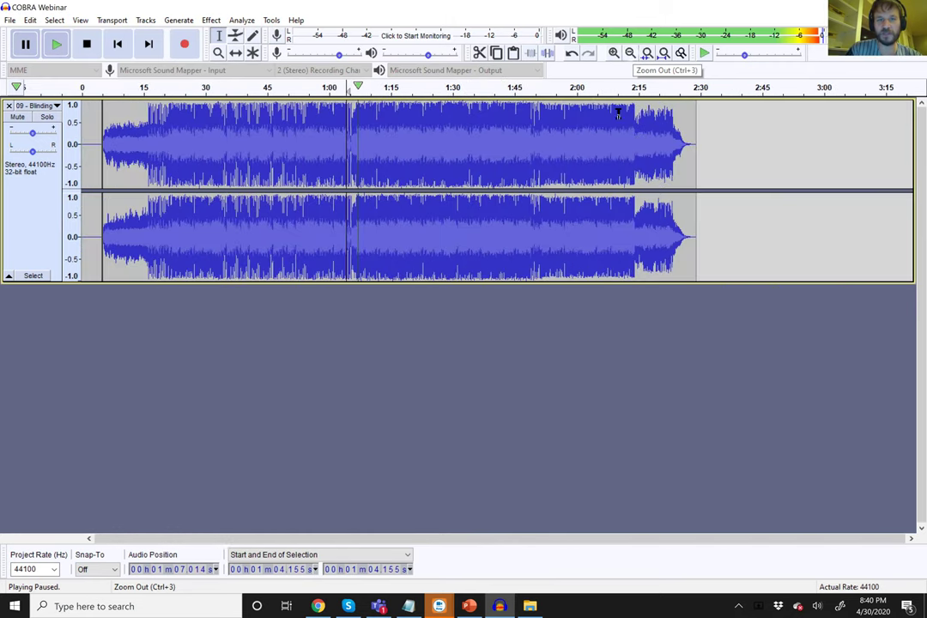
click(615, 53)
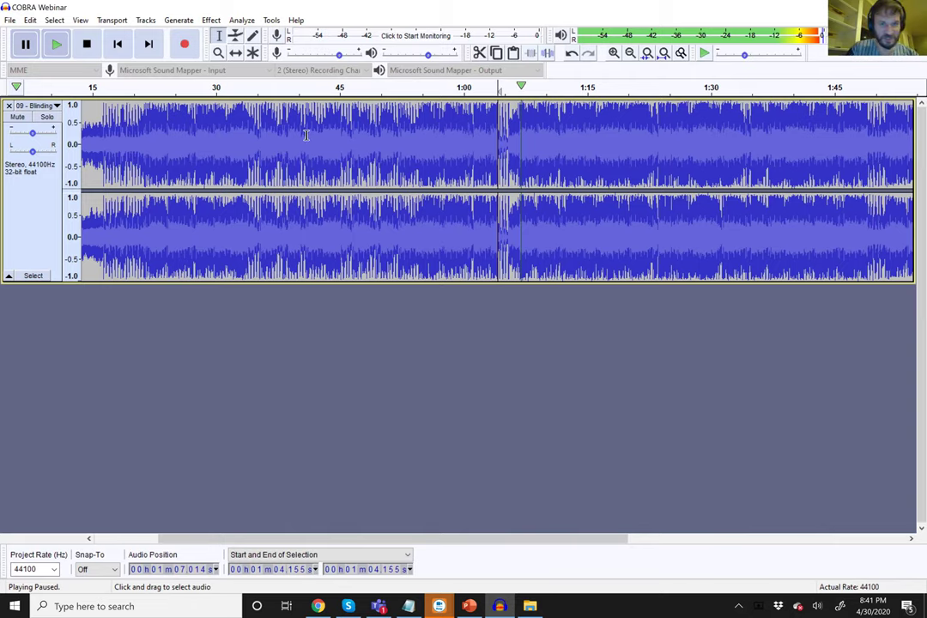
key(space)
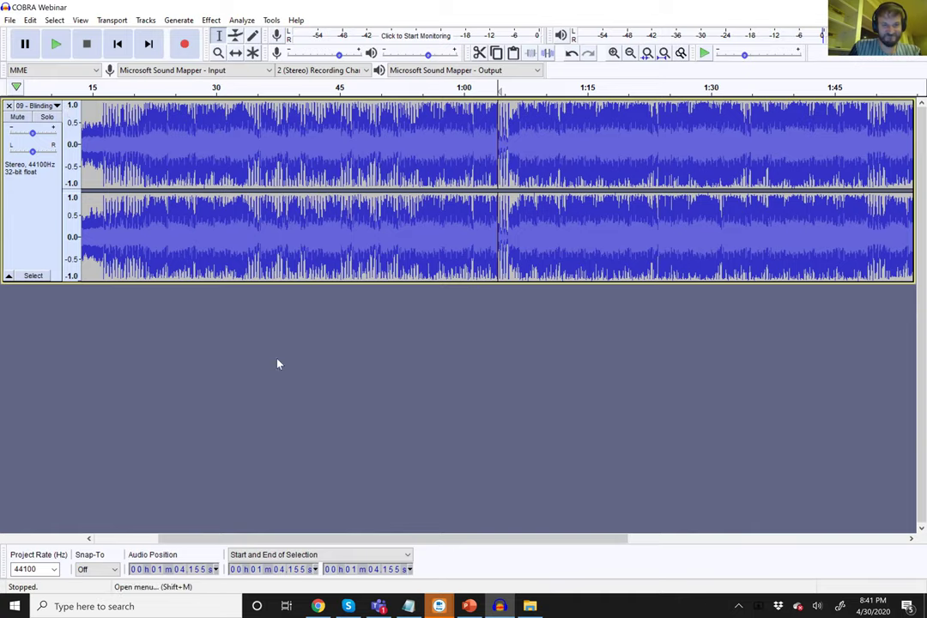
key(Home)
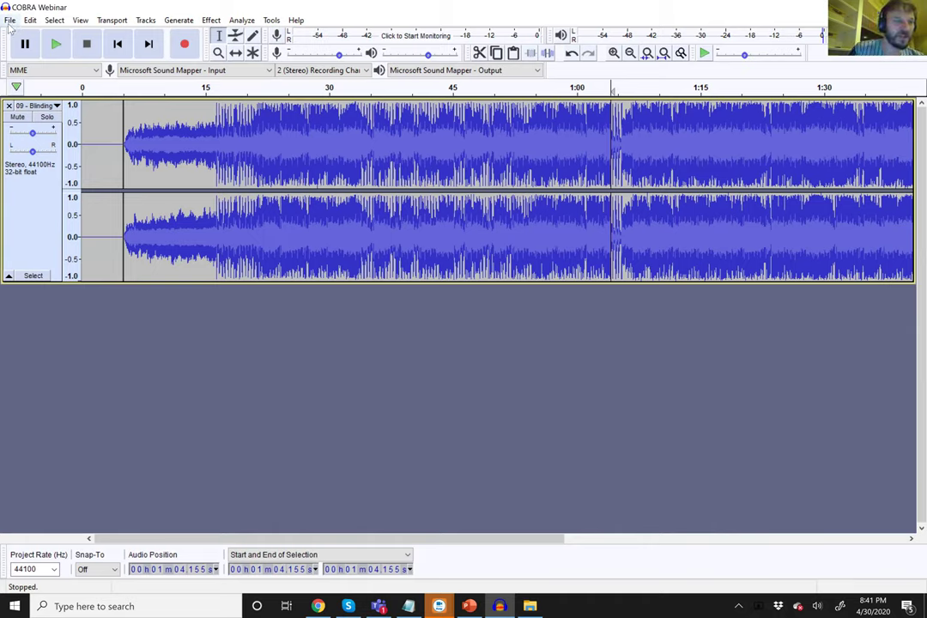
- Try importing "01 - He Is a Pirate (From _Pirates of the Caribbean_)" as a second track, and remove that track again
click(10, 20)
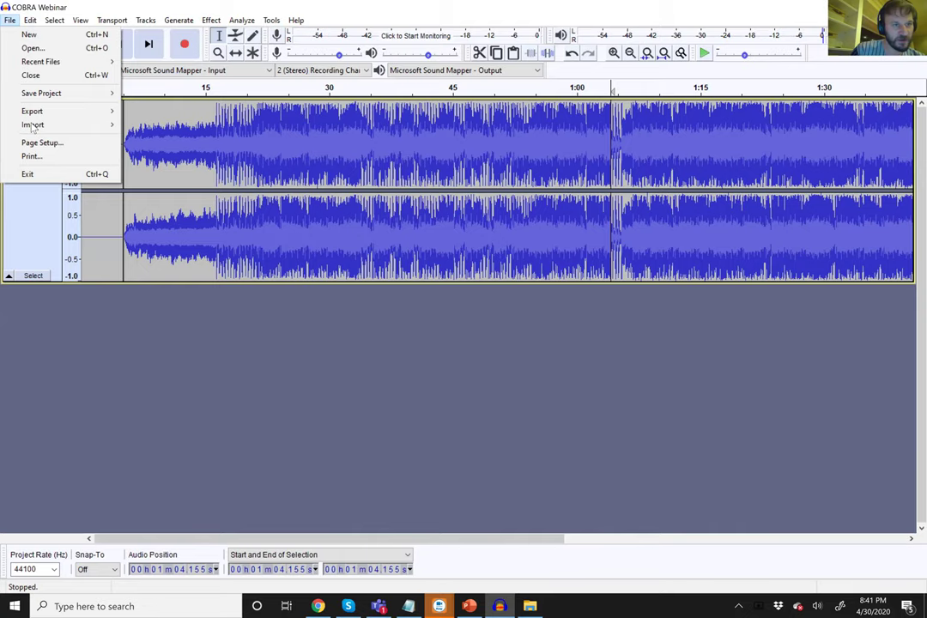
mouse_move(103, 126)
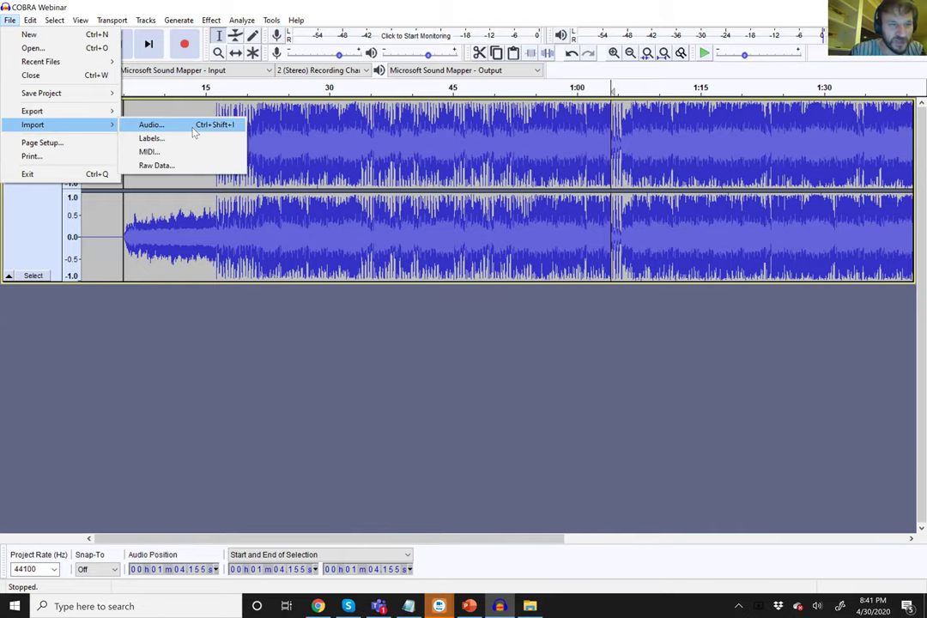
click(195, 128)
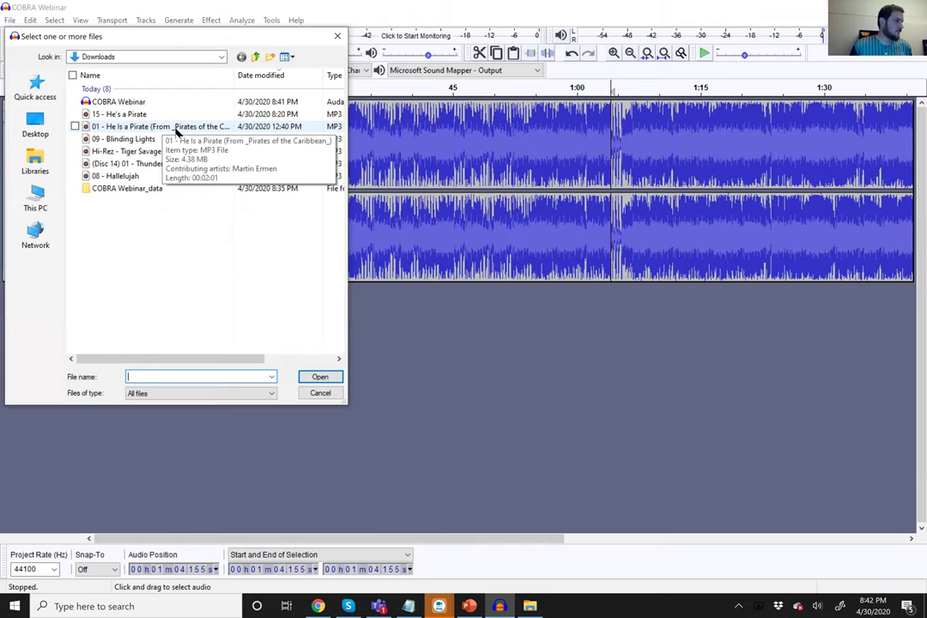
double_click(176, 130)
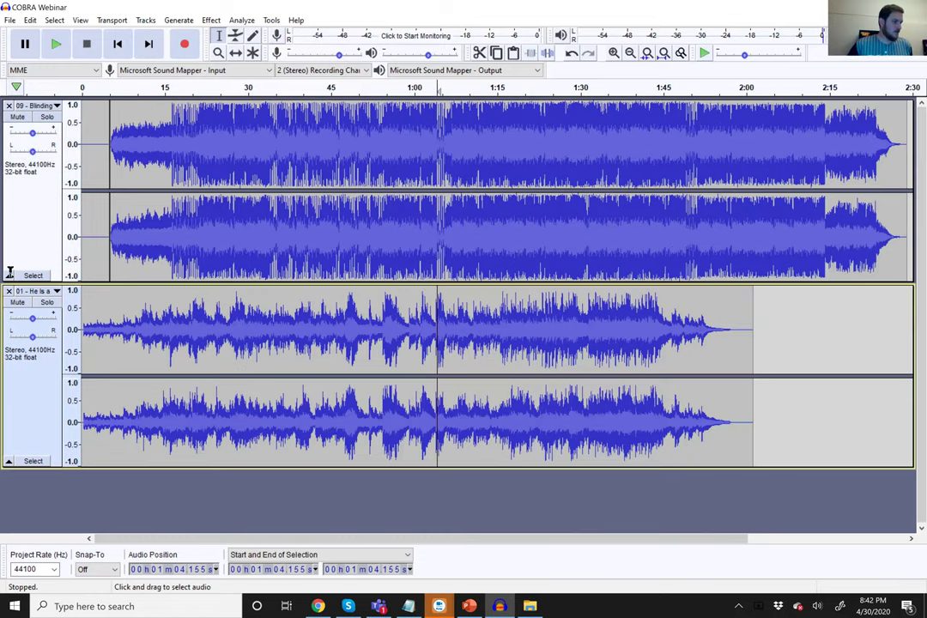
click(8, 291)
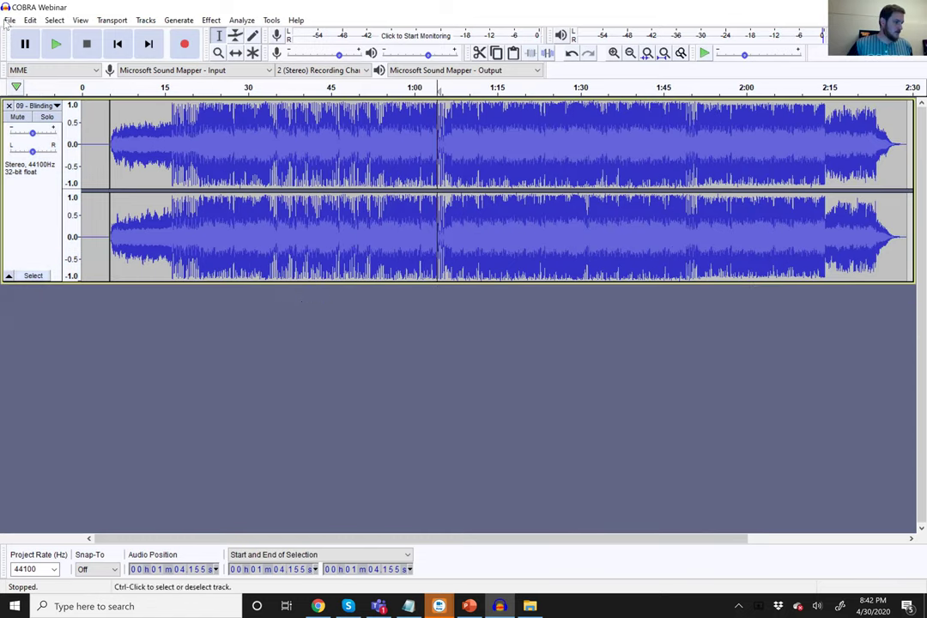
- Import the audio file "15 - He's a Pirate" from Downloads as a second track below the song
click(10, 20)
mouse_move(69, 124)
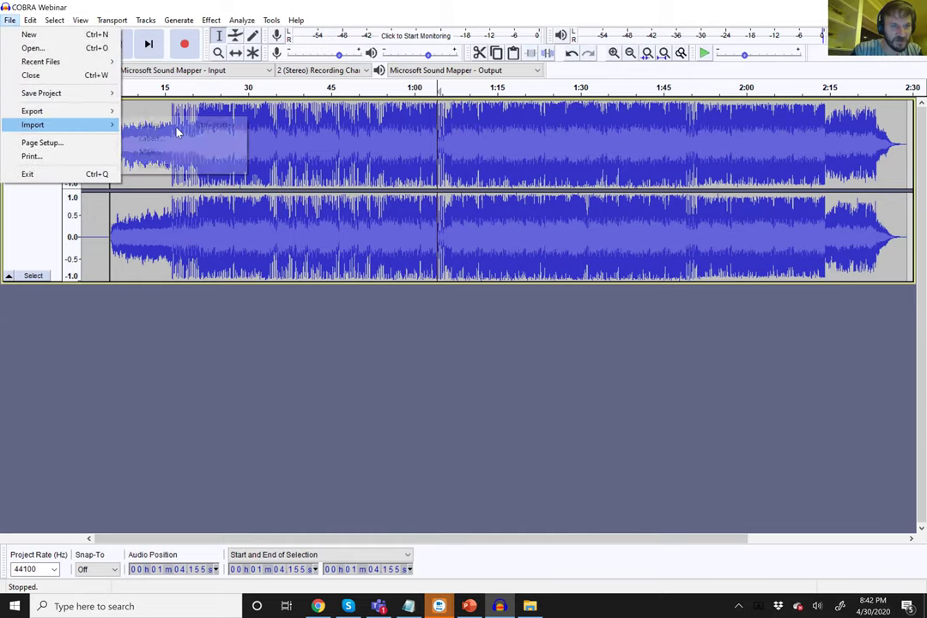
click(176, 127)
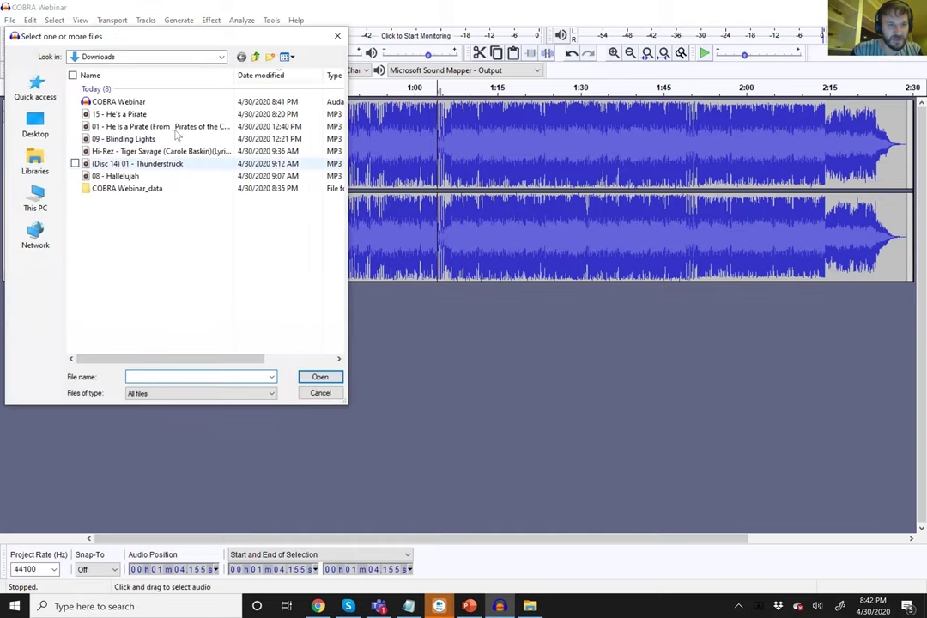
double_click(176, 115)
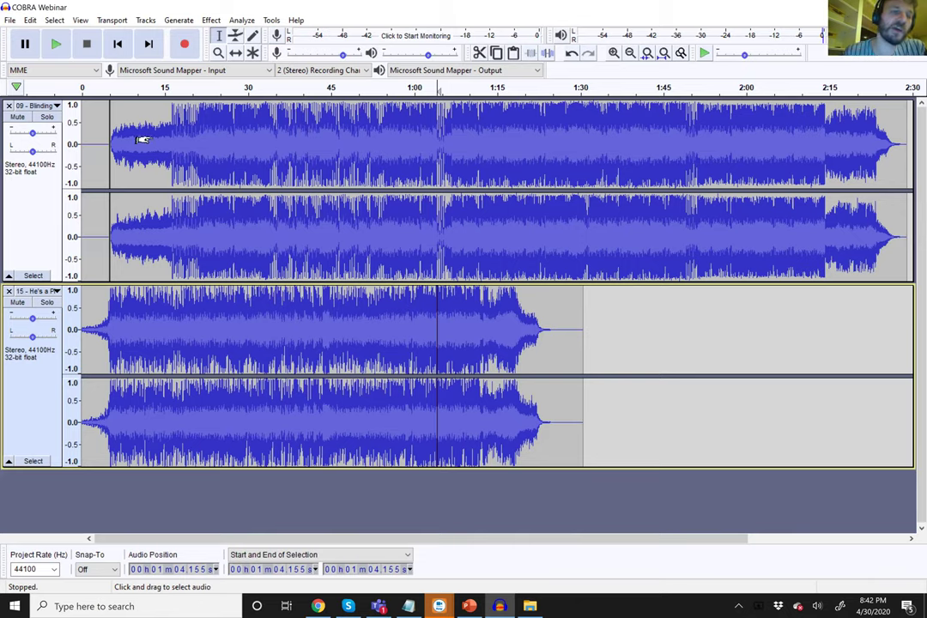
- Play both tracks together from about 0:07.8 and pause after a few seconds to hear them overlap
drag(153, 139, 219, 182)
click(153, 171)
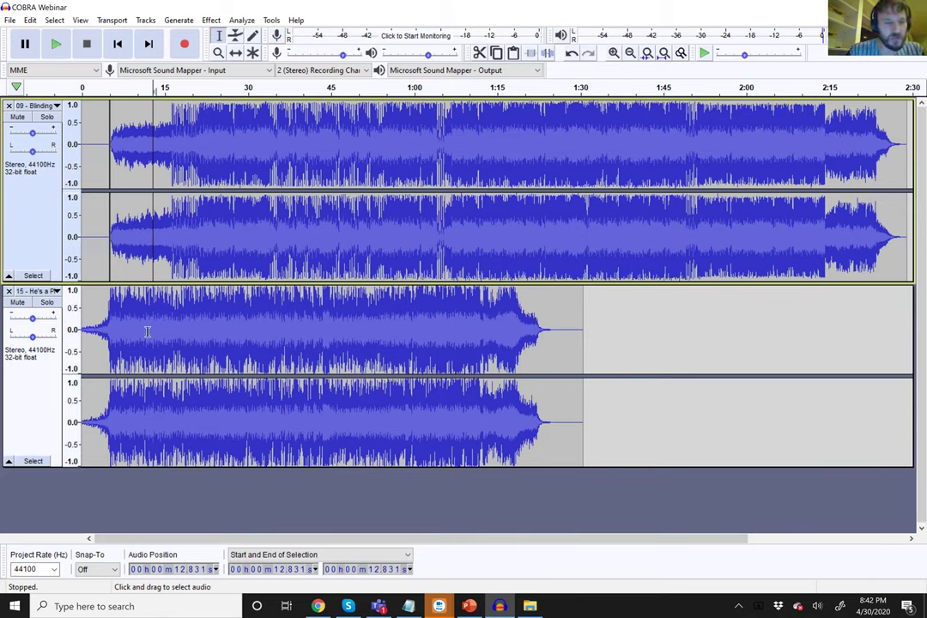
click(177, 187)
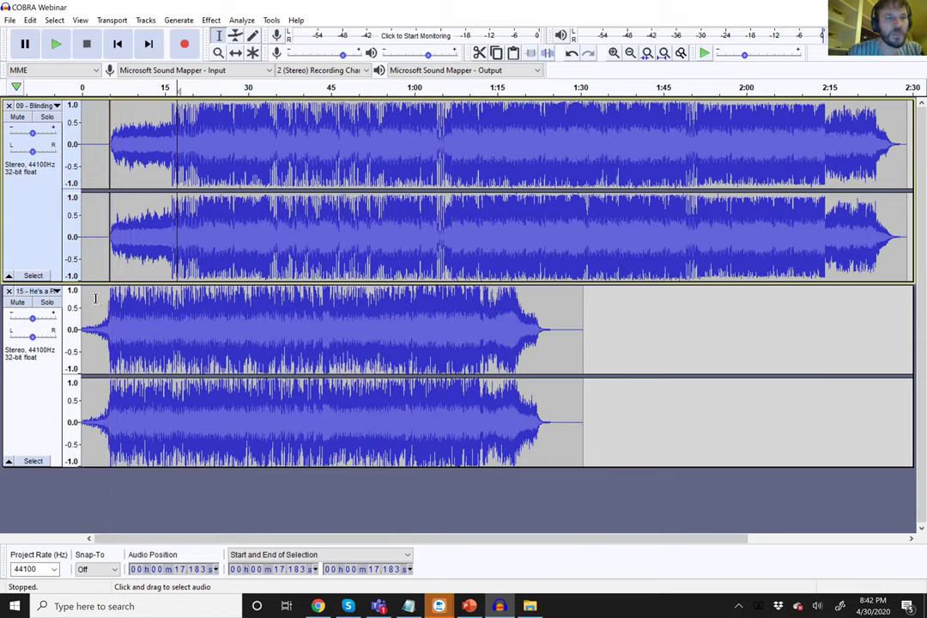
click(126, 146)
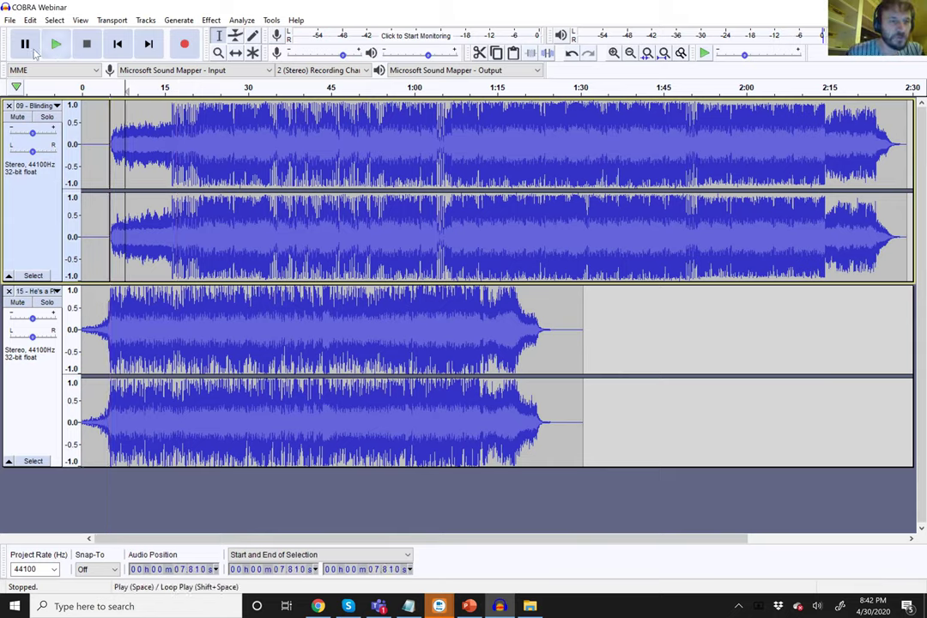
click(56, 44)
click(28, 48)
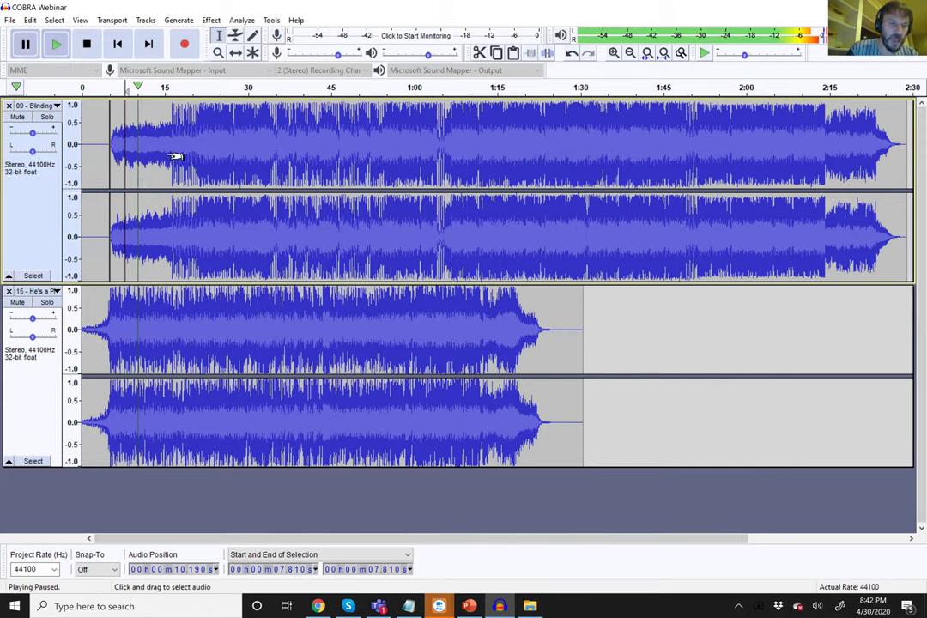
- Try aligning both tracks end to end, and undo the alignment
key(ctrl+a)
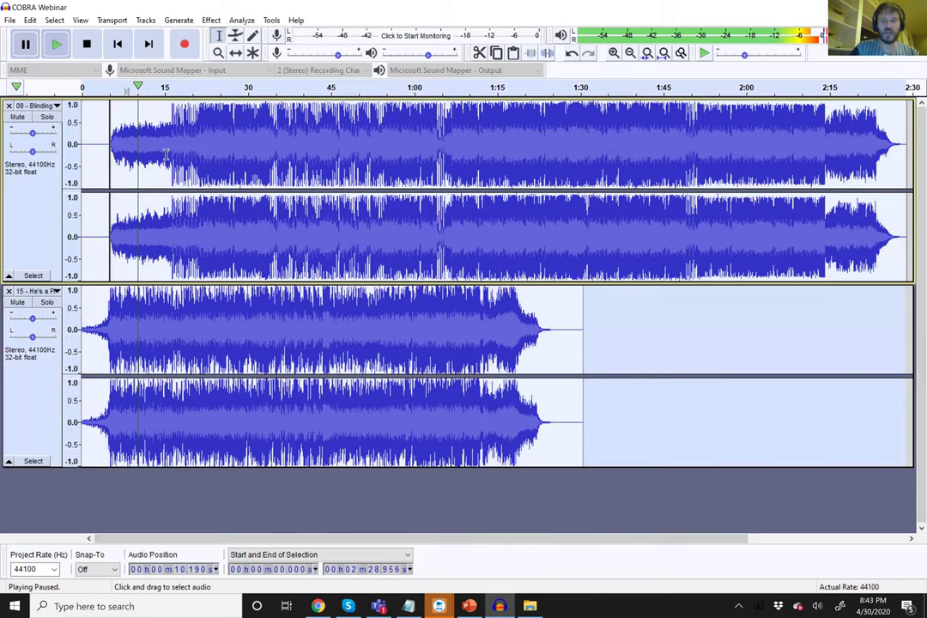
click(155, 21)
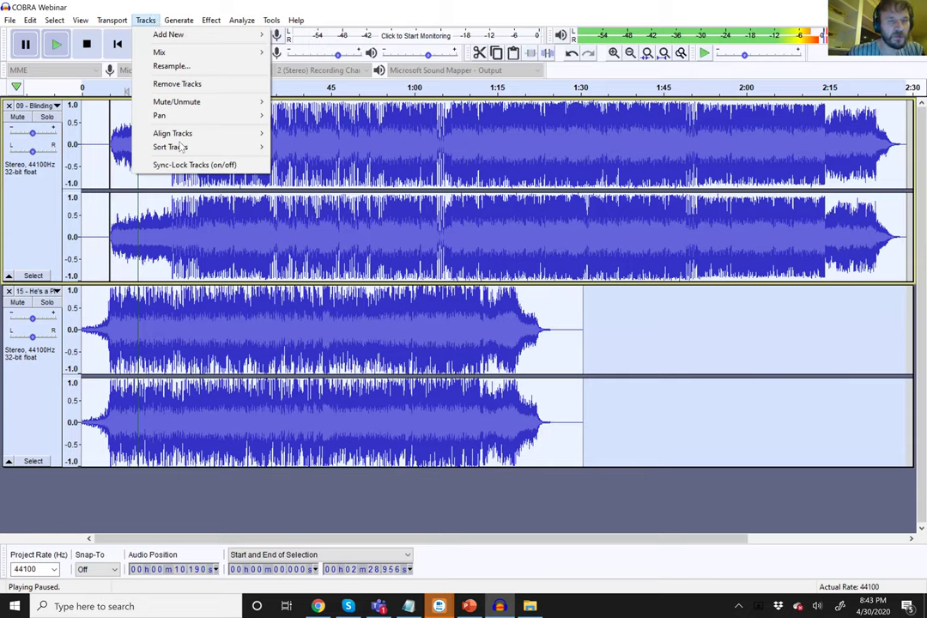
mouse_move(197, 133)
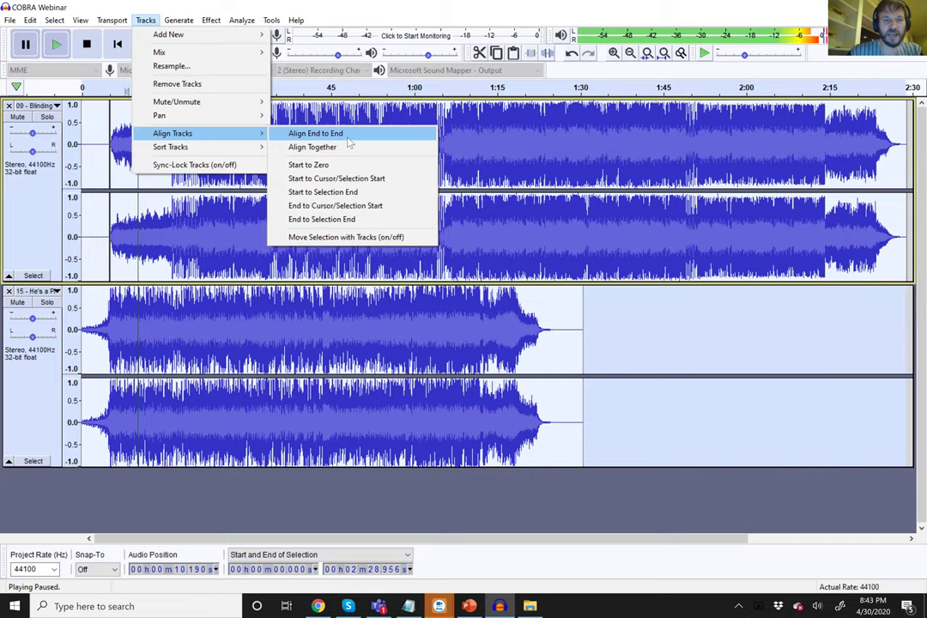
click(347, 136)
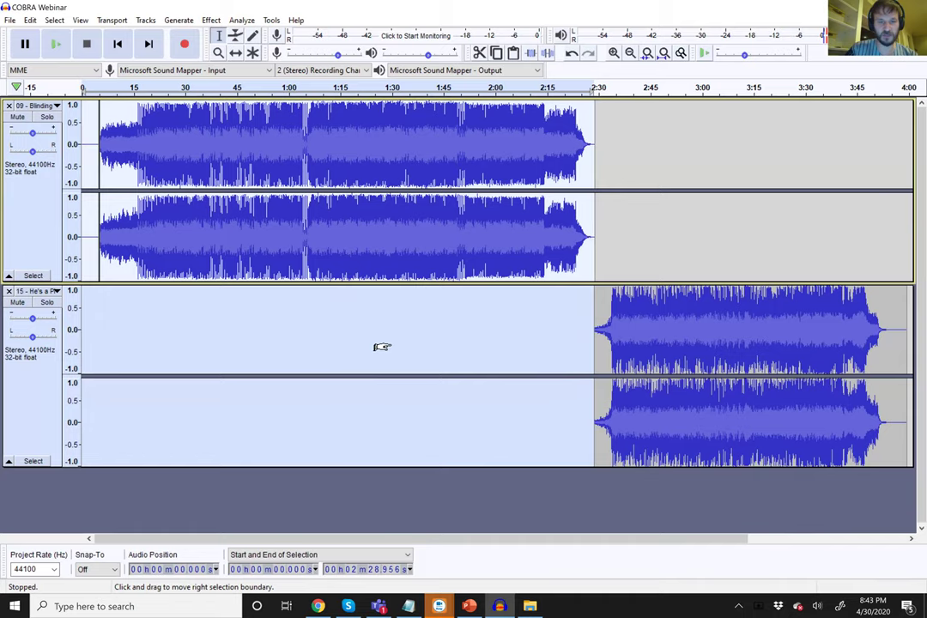
key(ctrl+z)
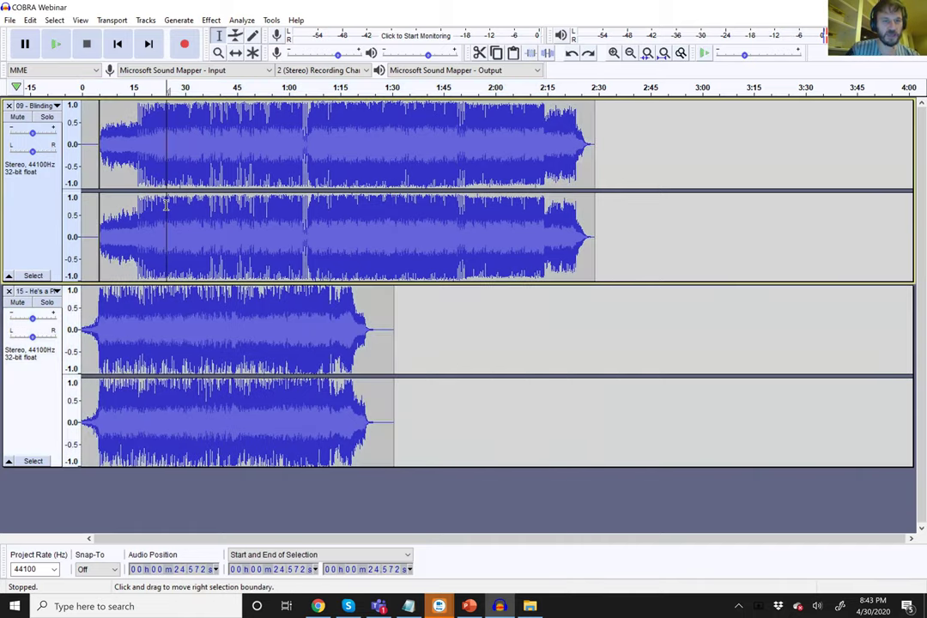
- Repeat the end-to-end alignment of the two selected tracks, undo it again, and clear the selection
click(145, 20)
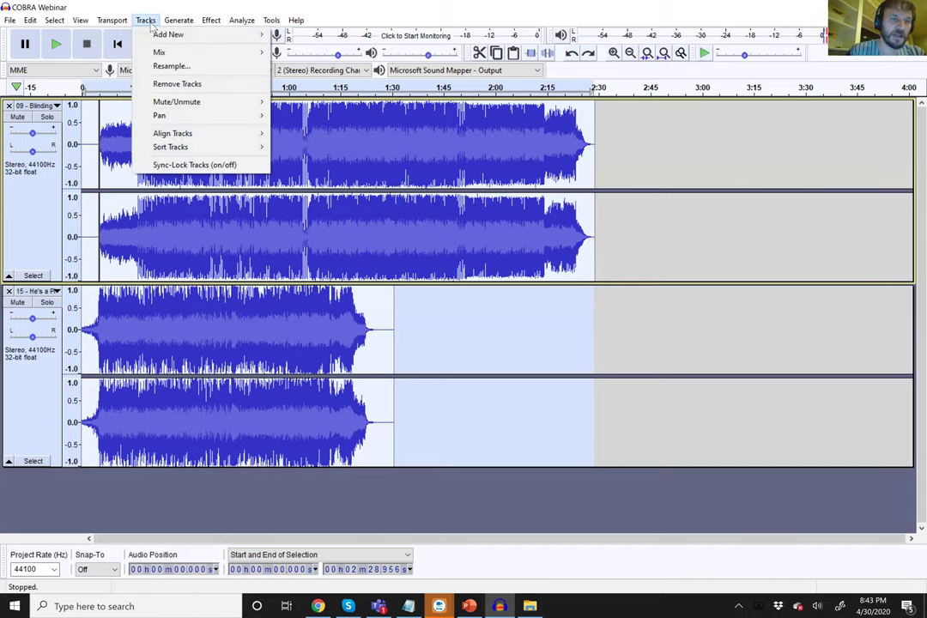
mouse_move(172, 133)
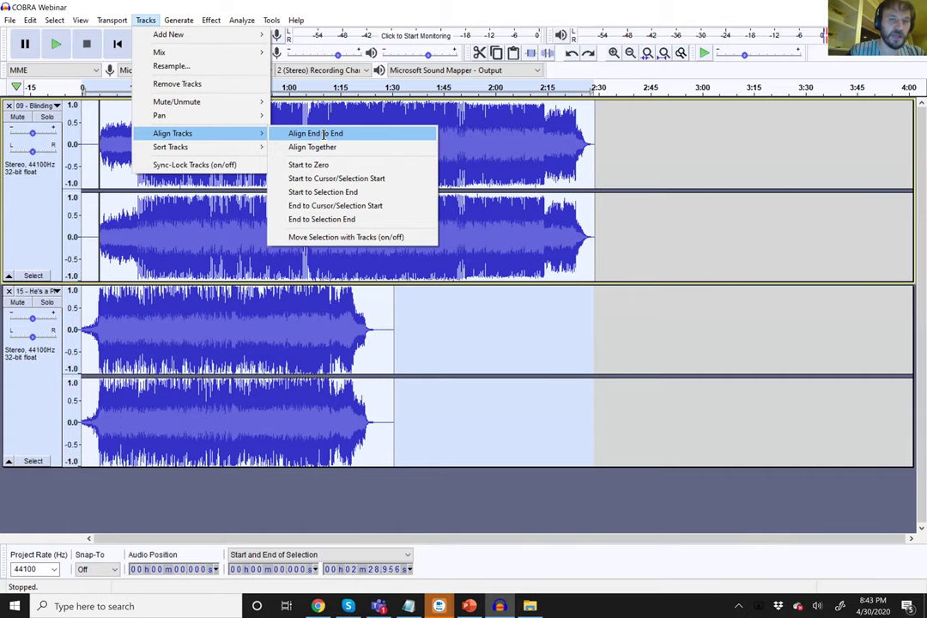
click(323, 134)
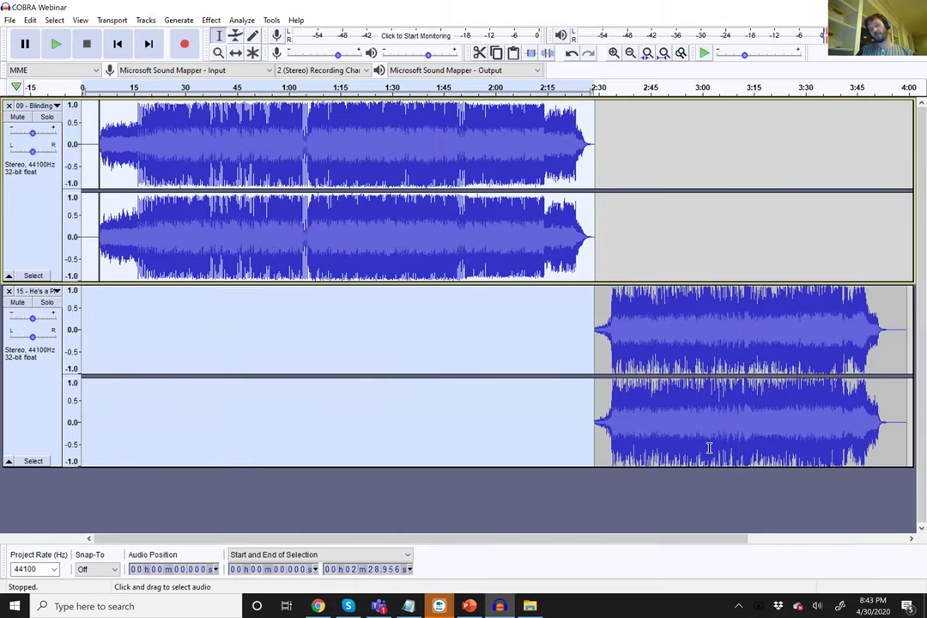
click(413, 304)
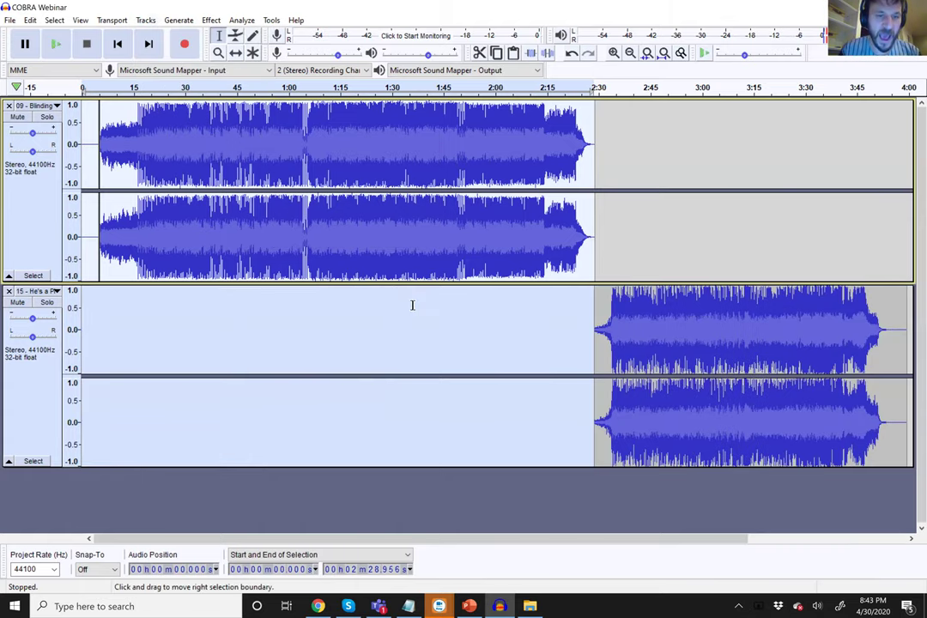
key(ctrl+z)
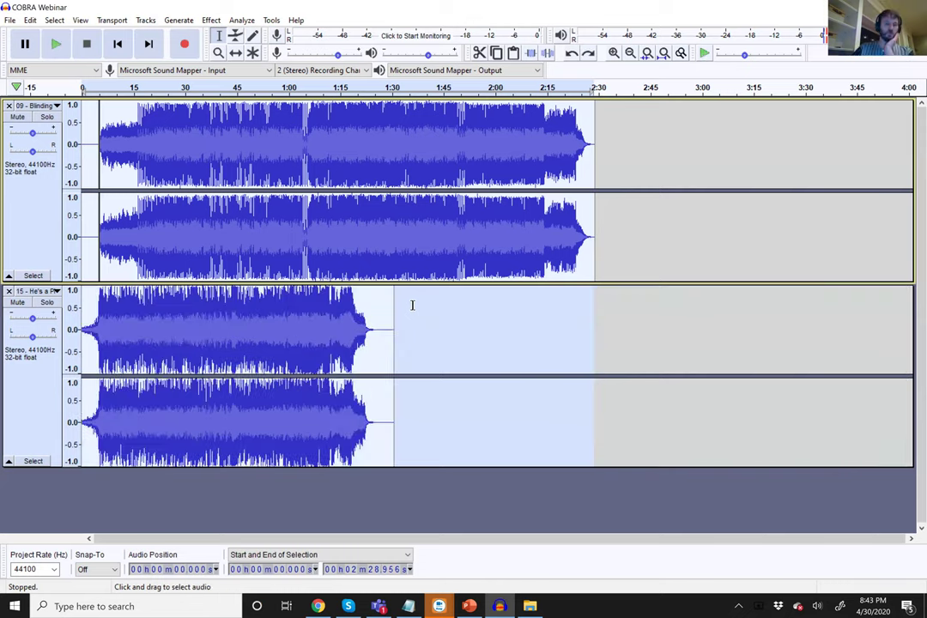
click(440, 245)
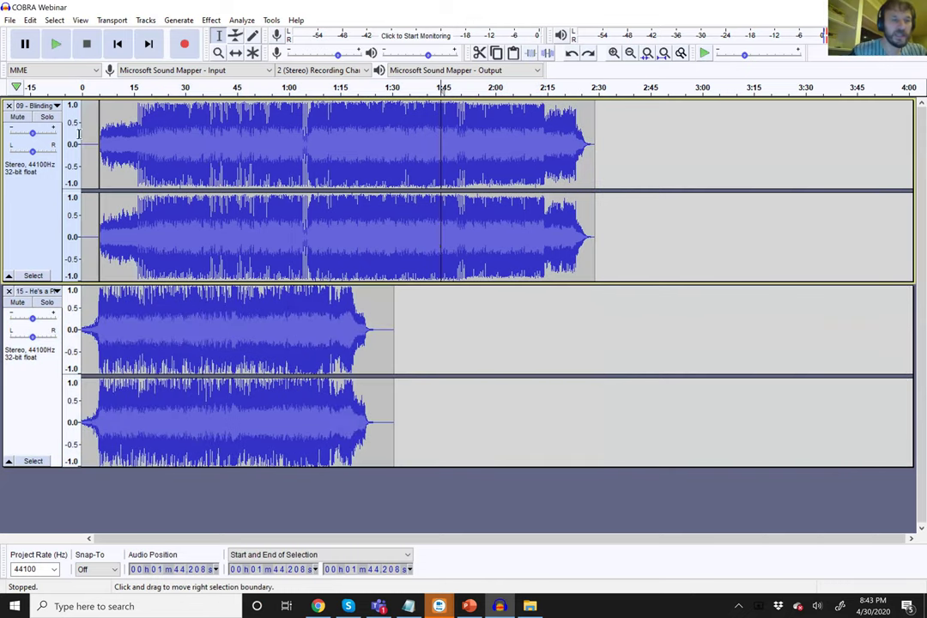
- Mute the "09 - Blinding" track and solo the "15 - He's a Pirate" track
click(19, 118)
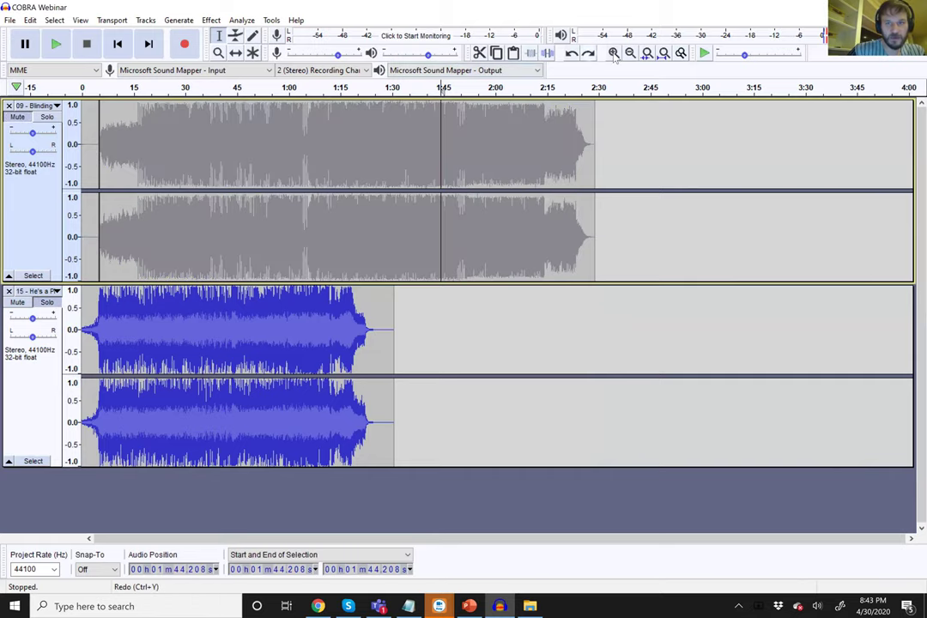
key(ctrl+1)
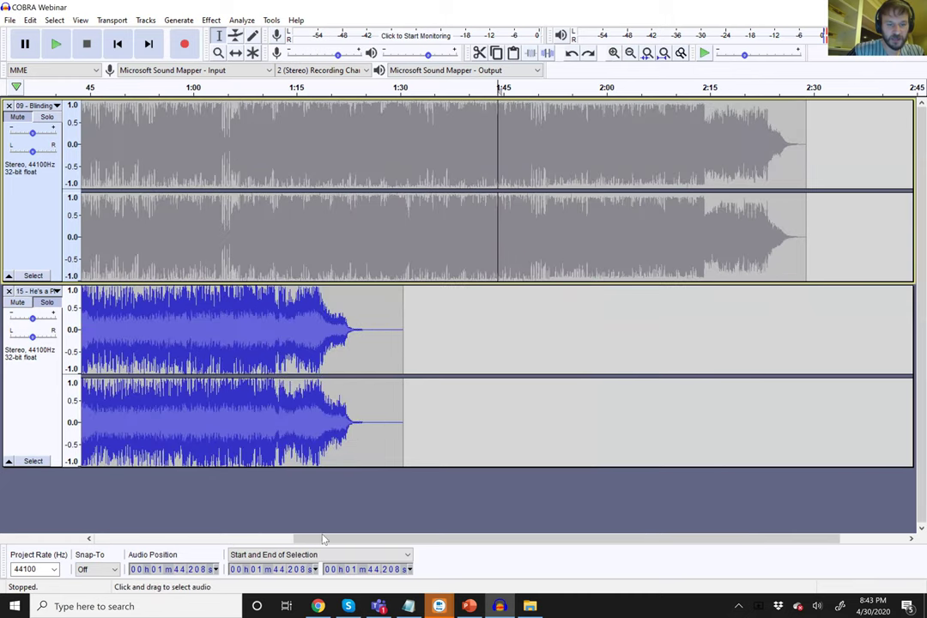
scroll(198, 547, left, 5)
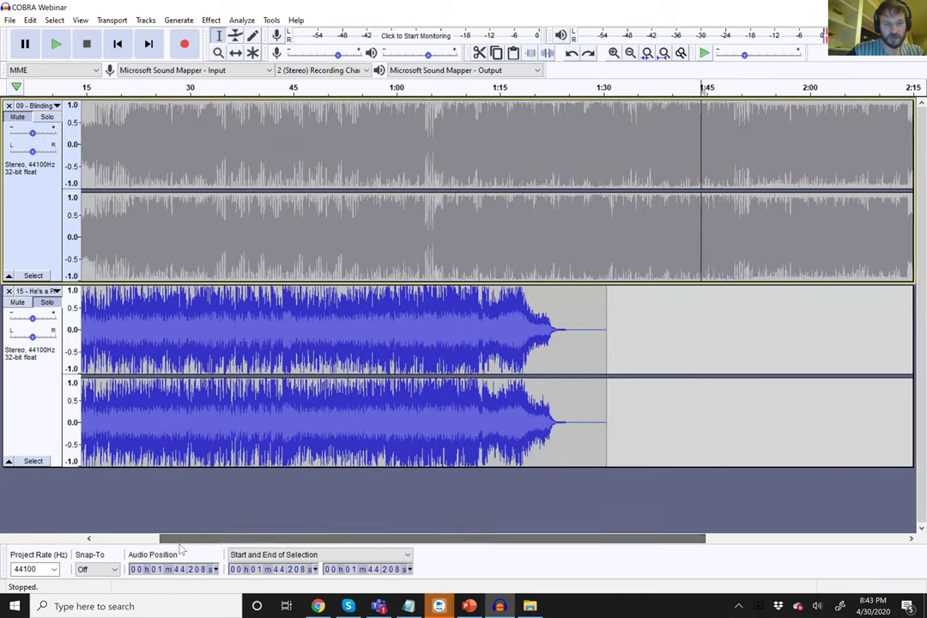
scroll(167, 430, left, 3)
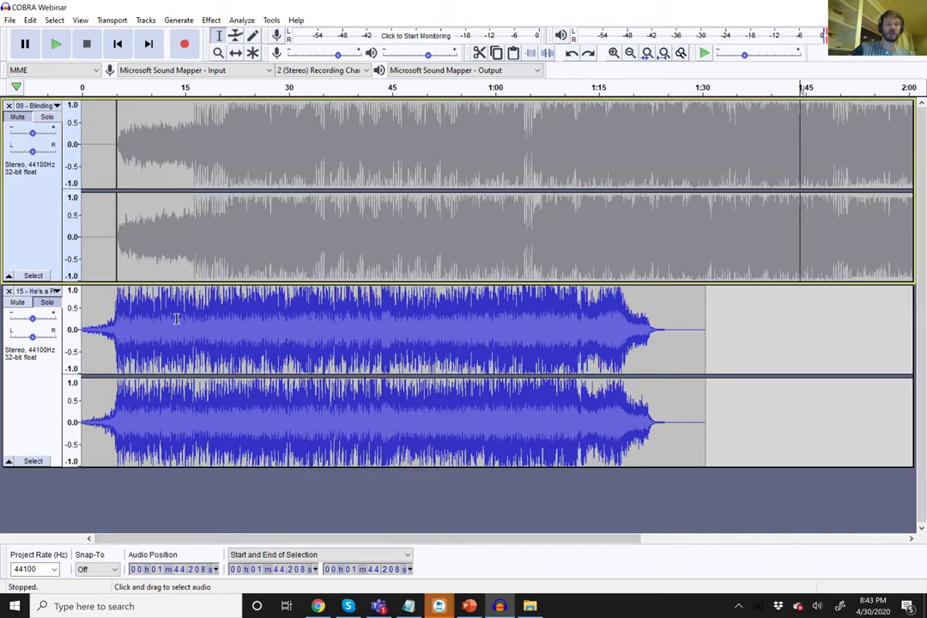
- Insert 5 seconds of silence at about 0:21.3 in the "15 - He's a Pirate" track, and undo it
click(228, 329)
click(179, 20)
click(219, 94)
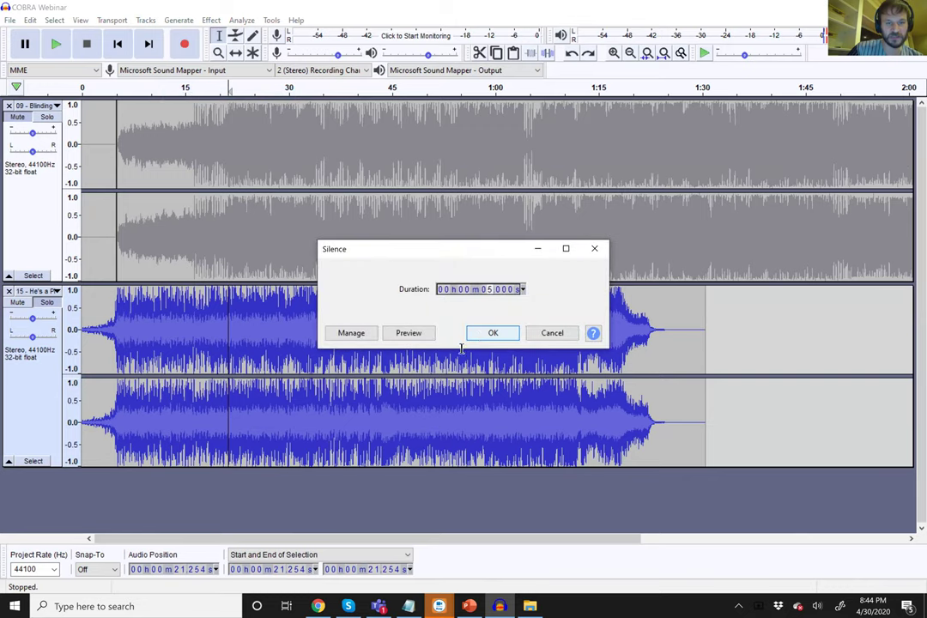
click(492, 332)
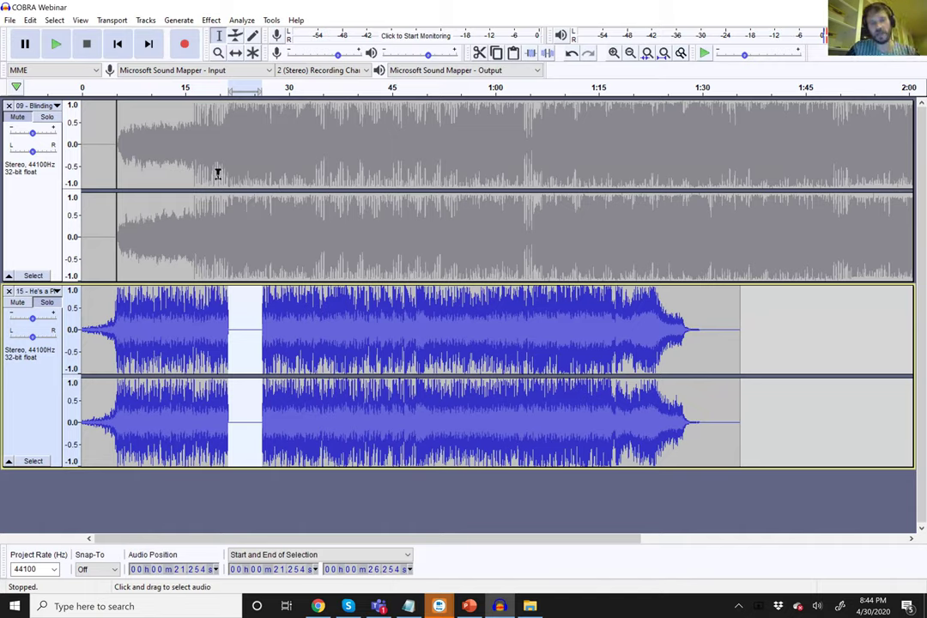
key(ctrl+z)
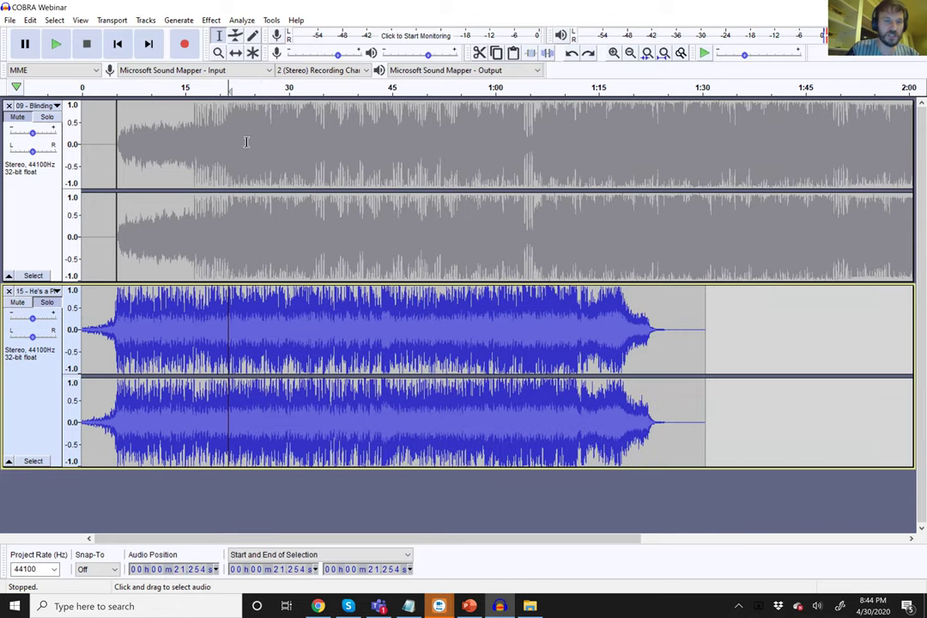
- Insert 5 seconds of silence at about 0:23.9 in the muted "09 - Blinding" track, and delete that silence again
click(247, 128)
click(211, 21)
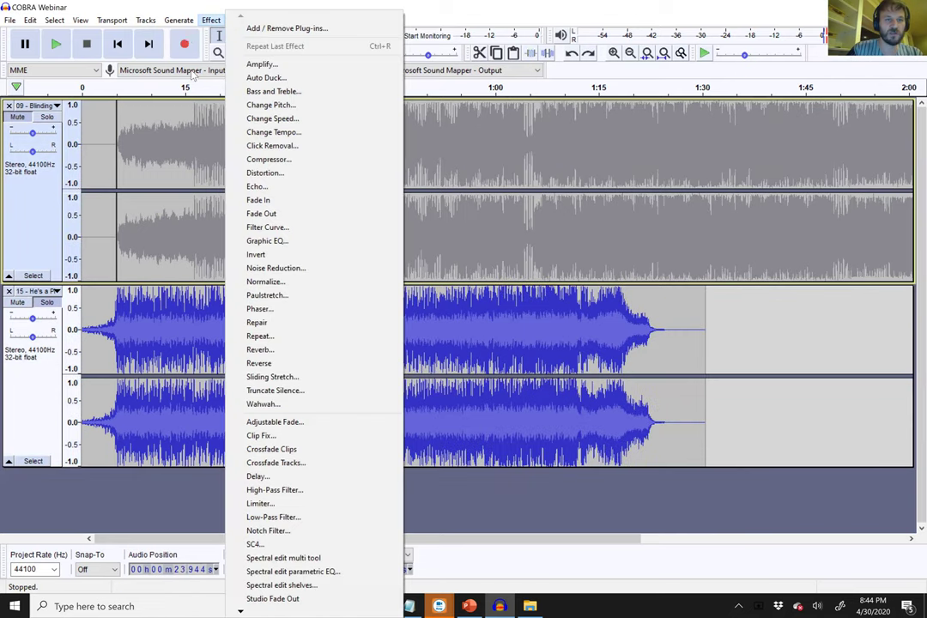
mouse_move(179, 20)
key(Return)
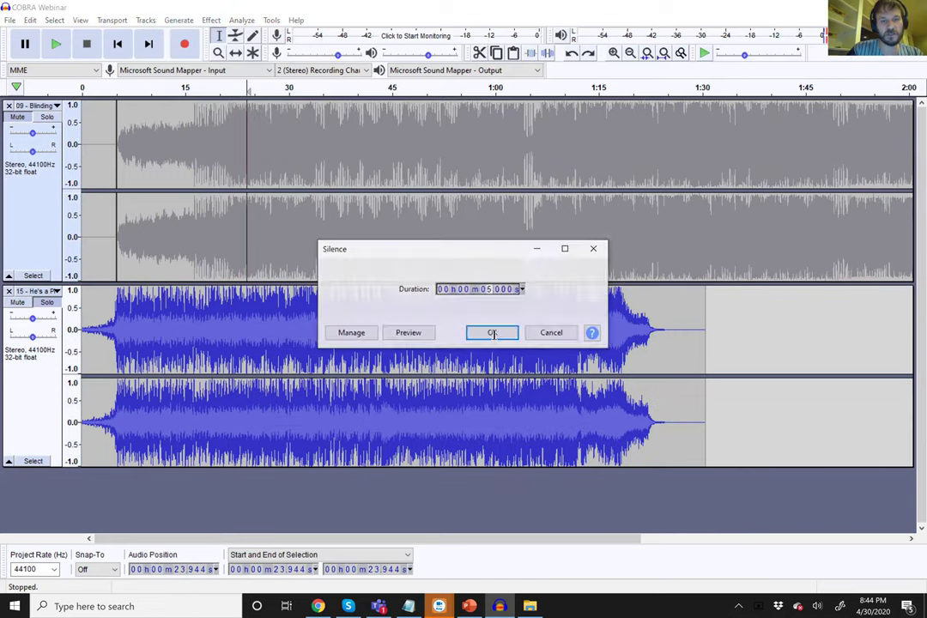
key(Escape)
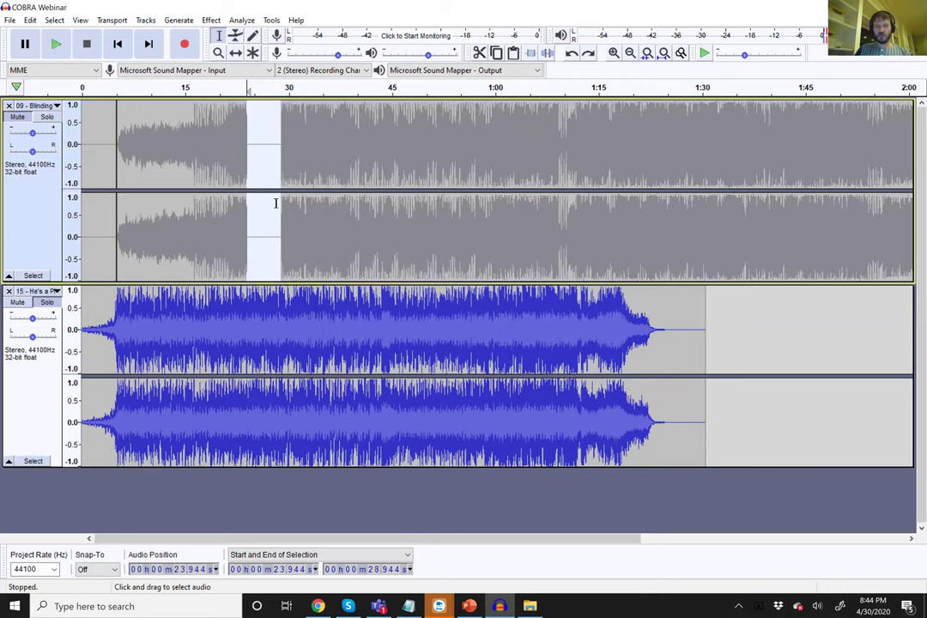
key(Delete)
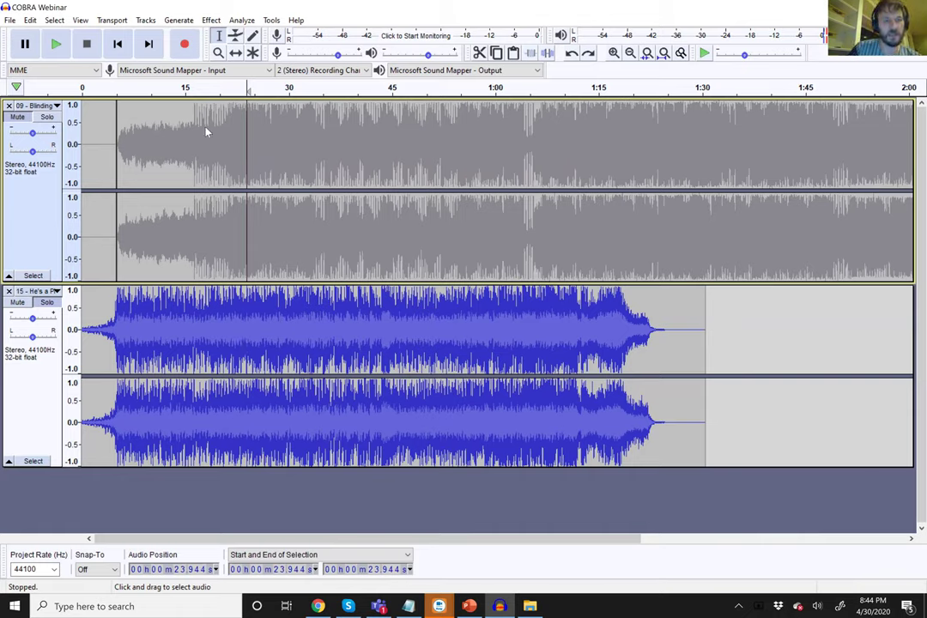
click(146, 20)
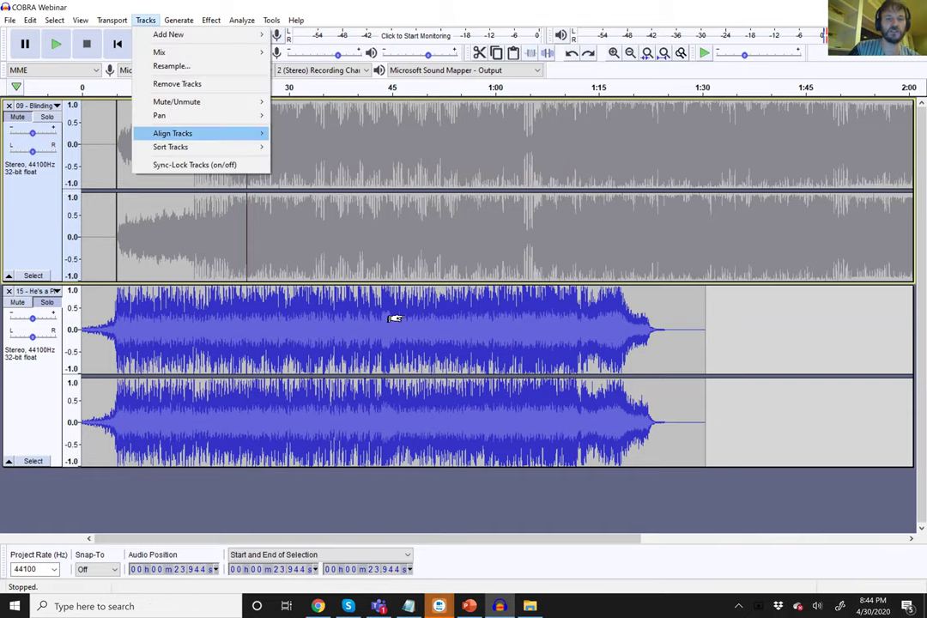
click(28, 142)
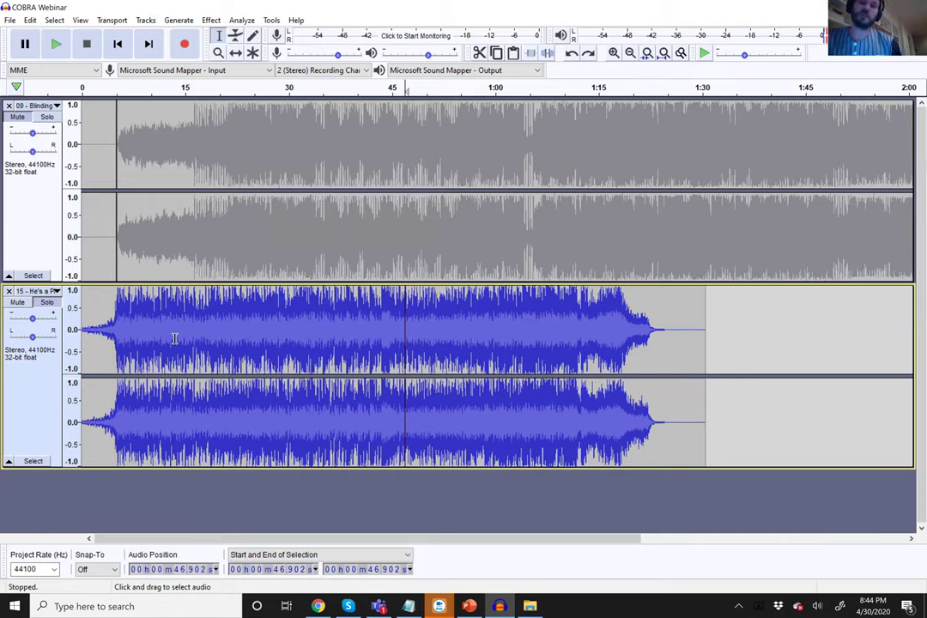
click(146, 20)
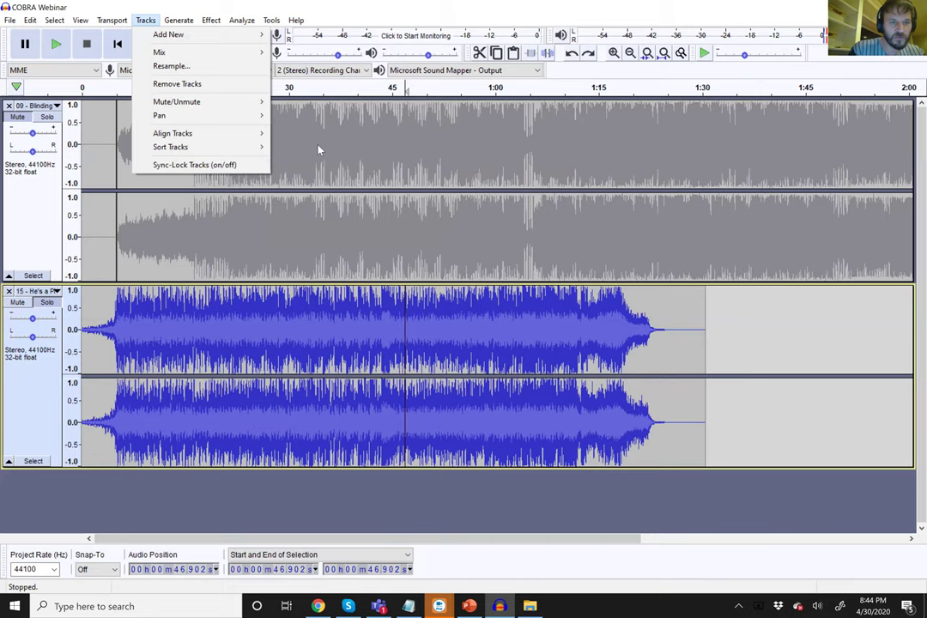
key(Right)
key(Down)
key(Down)
key(Down)
key(Down)
key(Down)
key(Down)
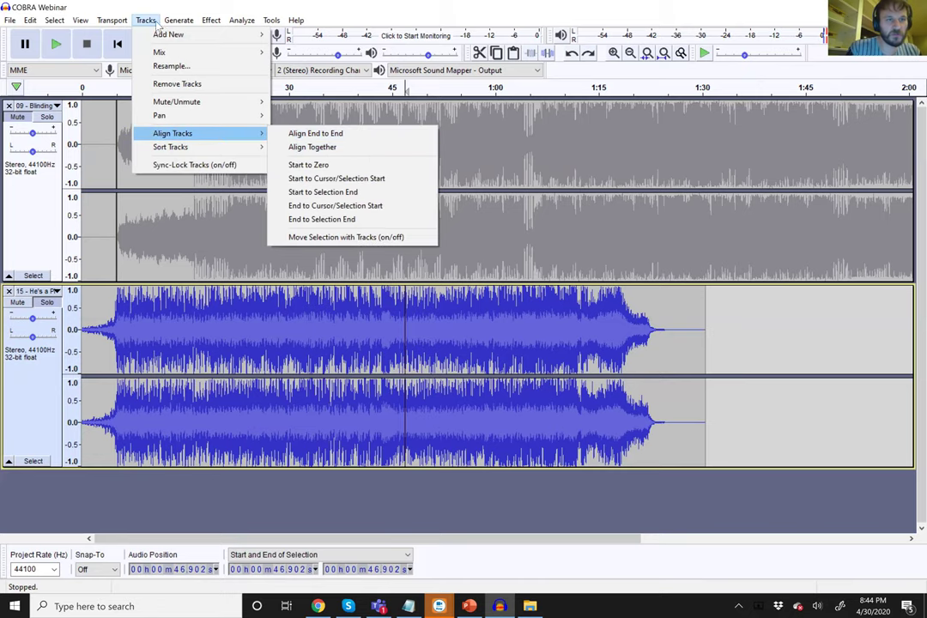
click(243, 255)
- Select all audio in both tracks and align the tracks end to end so the second song follows the first
key(ctrl+a)
key(alt+t)
mouse_move(258, 133)
click(302, 133)
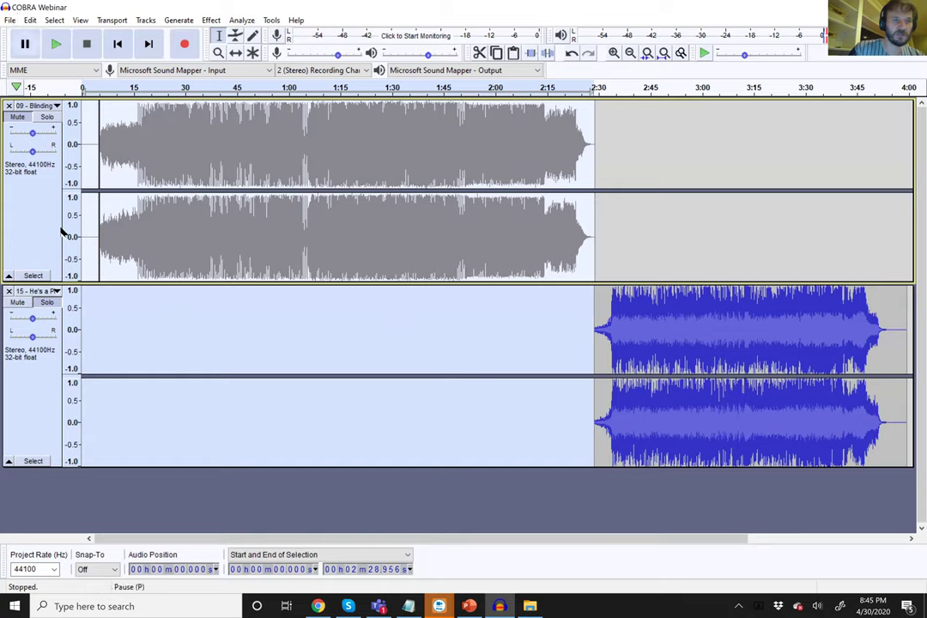
- Save the project with the tracks arranged one after the other
click(10, 20)
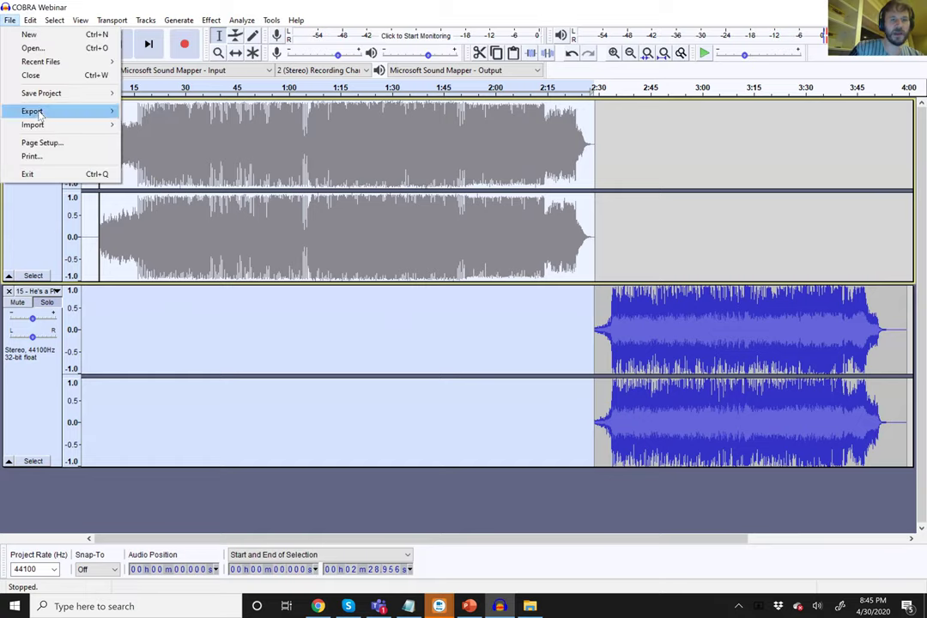
mouse_move(45, 96)
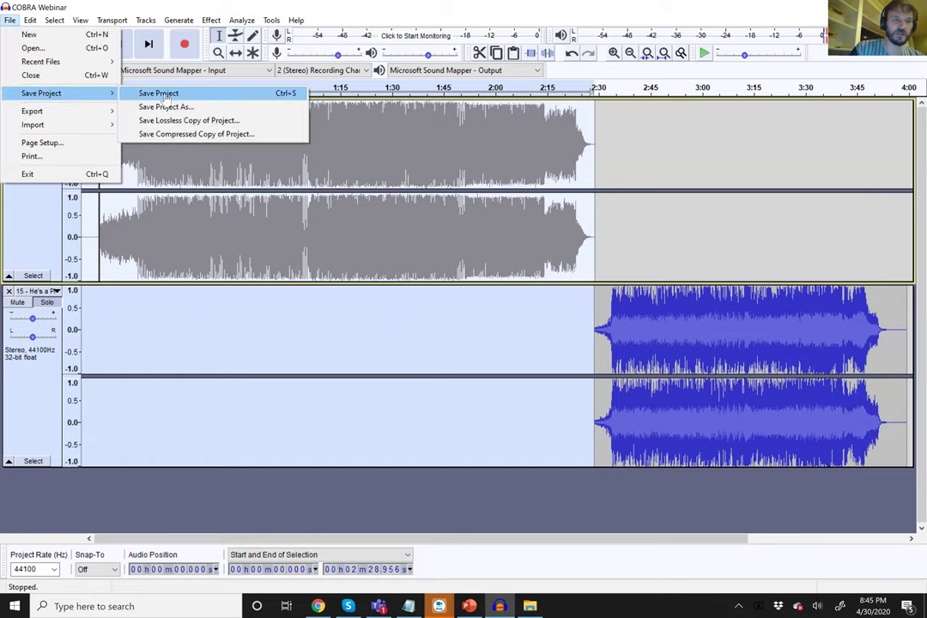
click(161, 93)
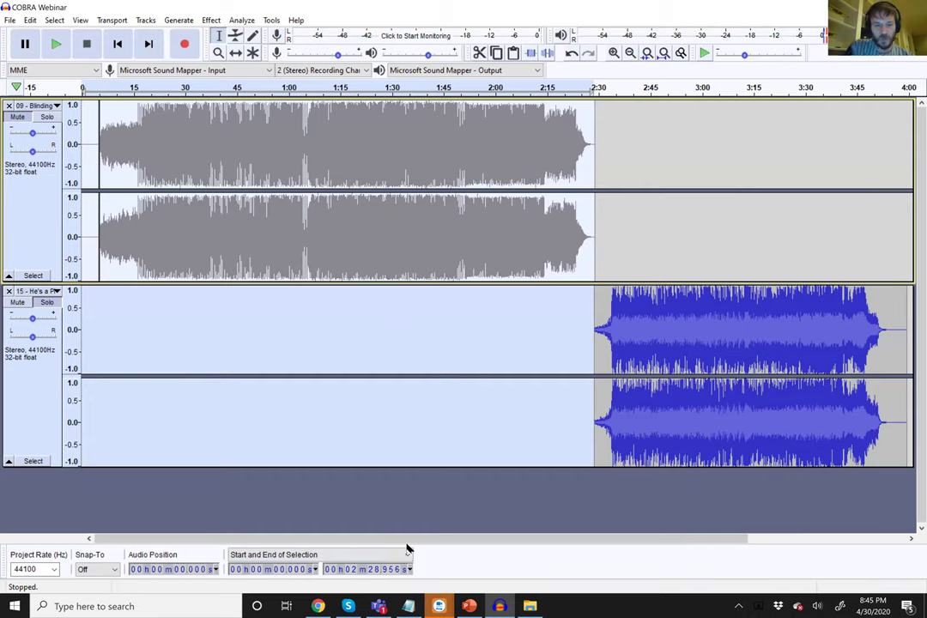
- Play from about 2:28.7, just before the "15 - He's a Pirate" track begins, to hear the start of the second song
drag(430, 542, 610, 550)
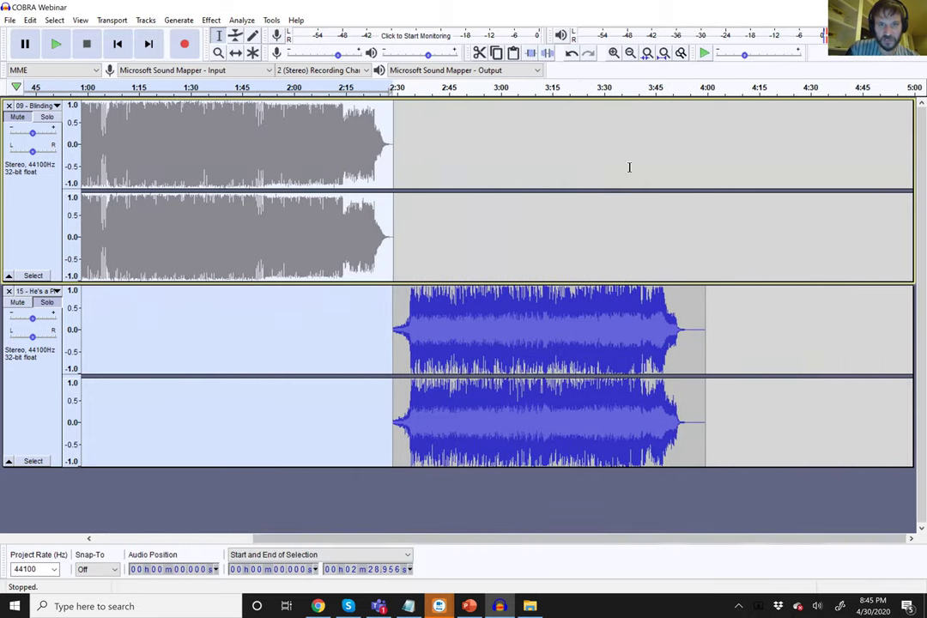
click(614, 52)
drag(530, 538, 910, 549)
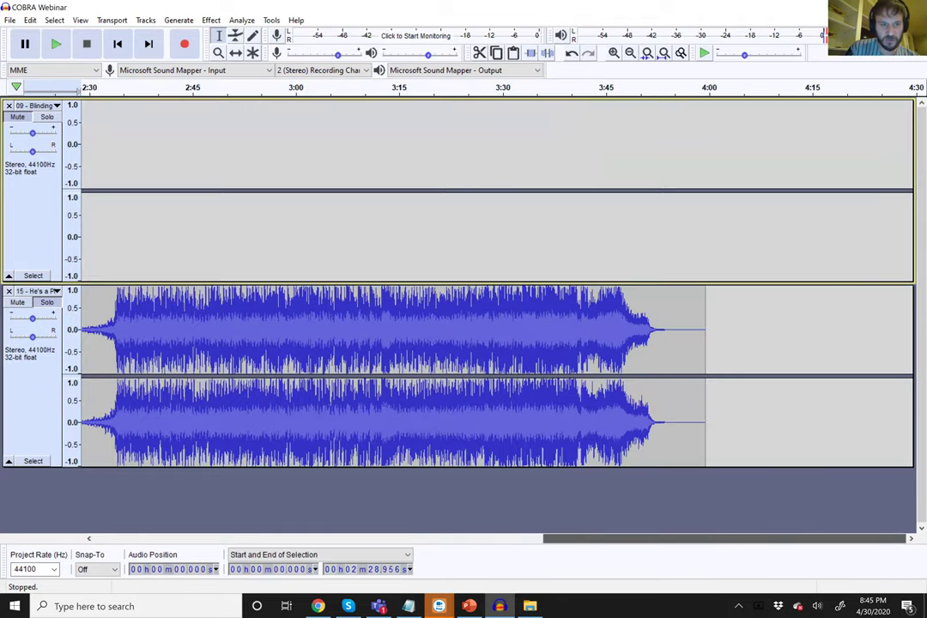
click(614, 52)
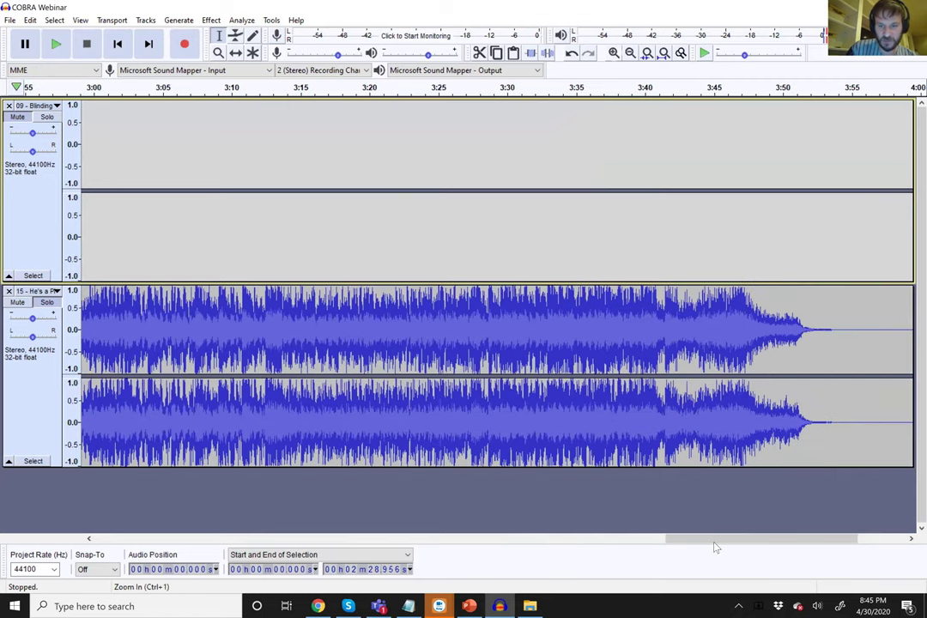
key(ctrl+1)
scroll(577, 554, left, 10)
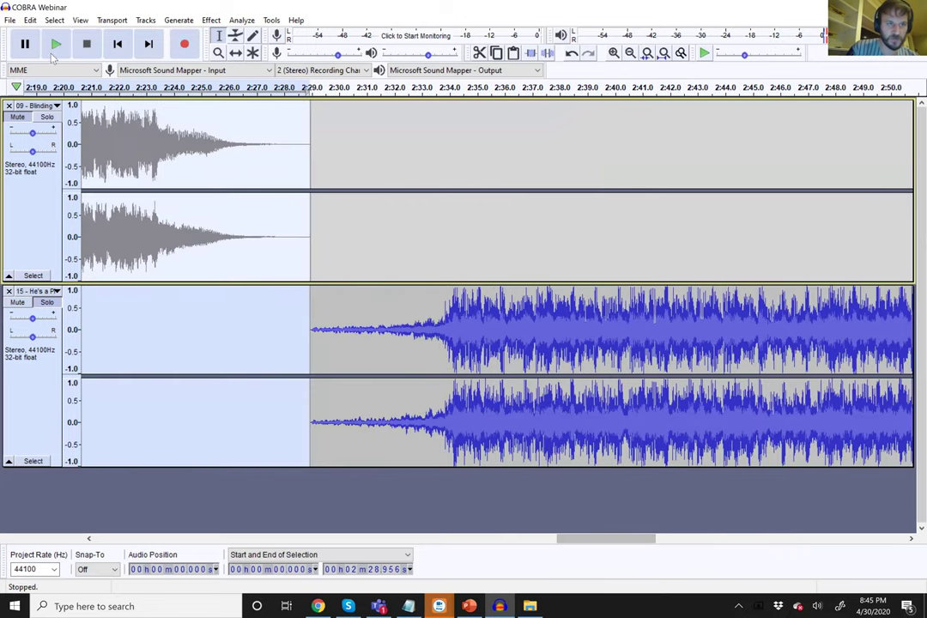
click(304, 343)
click(56, 45)
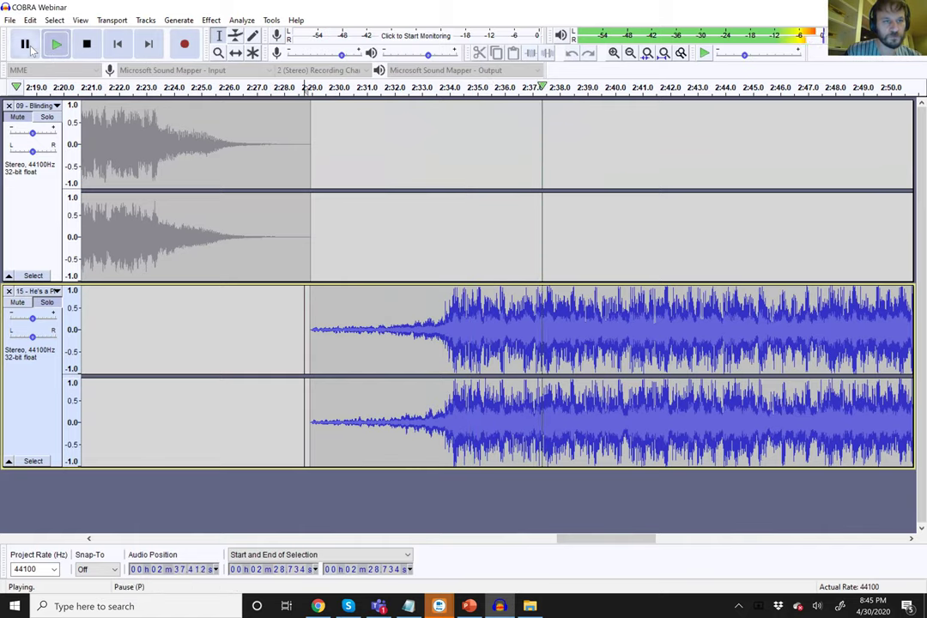
- Pause playback and look along the timeline around the join between the two songs
key(p)
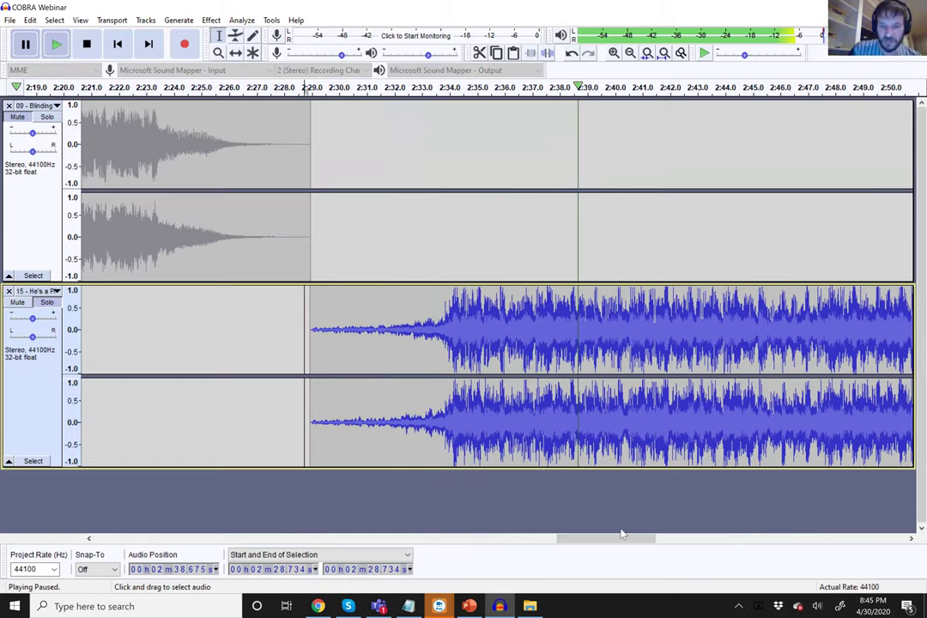
click(761, 541)
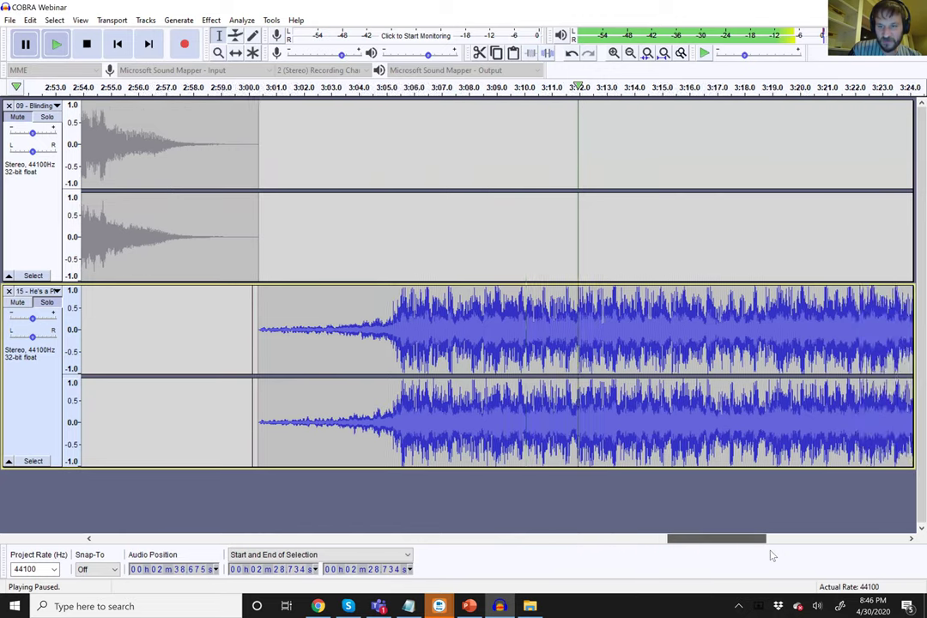
click(657, 539)
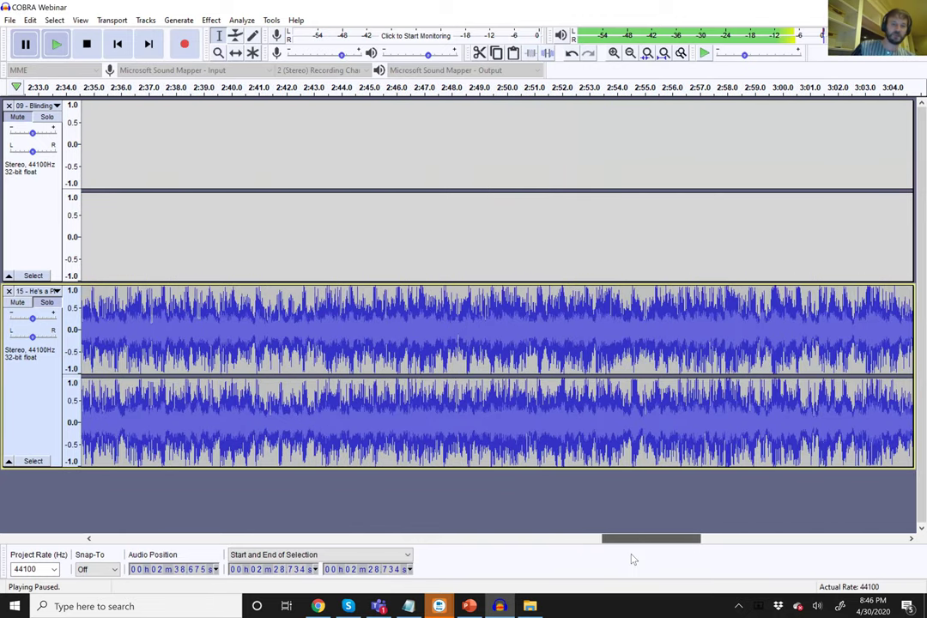
scroll(303, 247, right, 1)
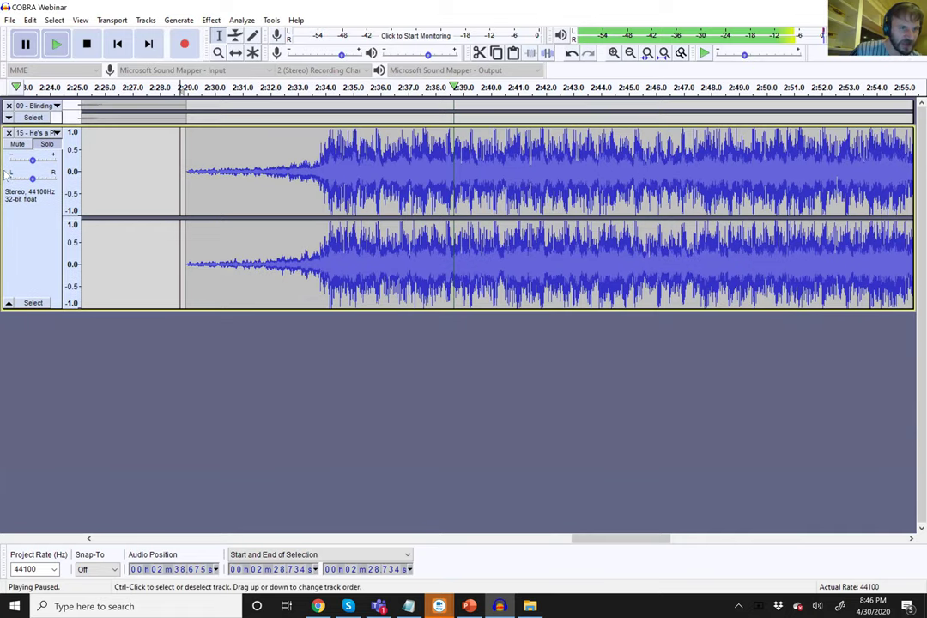
- Collapse the "09 - Blinding" and "15 - He's a Pirate" tracks to make room for another track
click(7, 276)
click(7, 118)
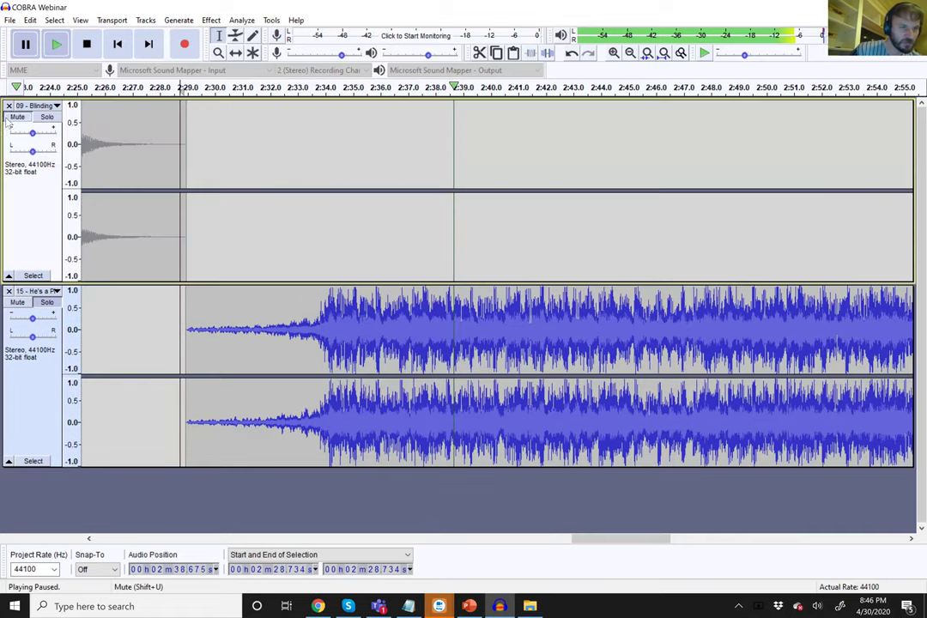
click(8, 276)
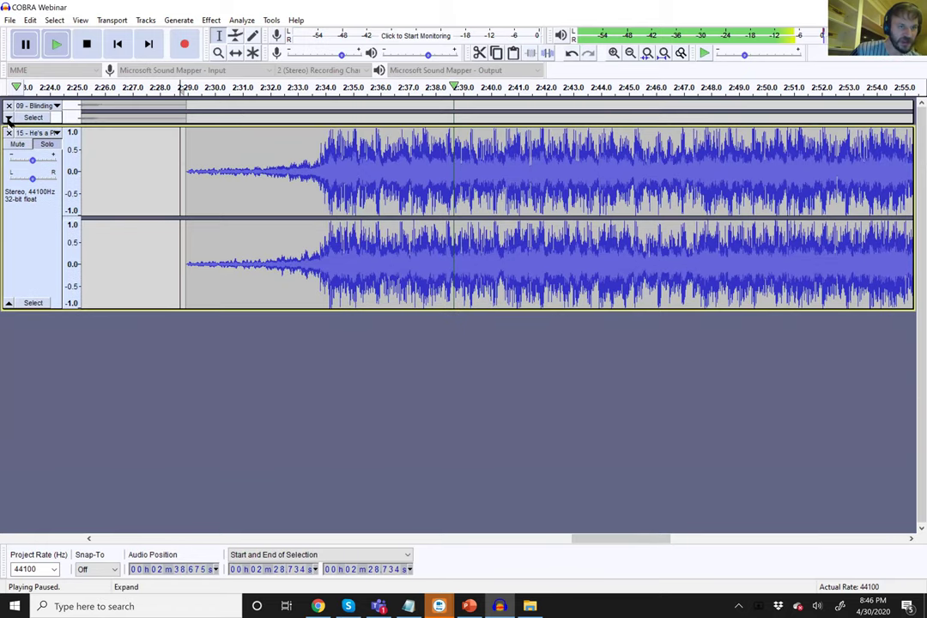
click(7, 117)
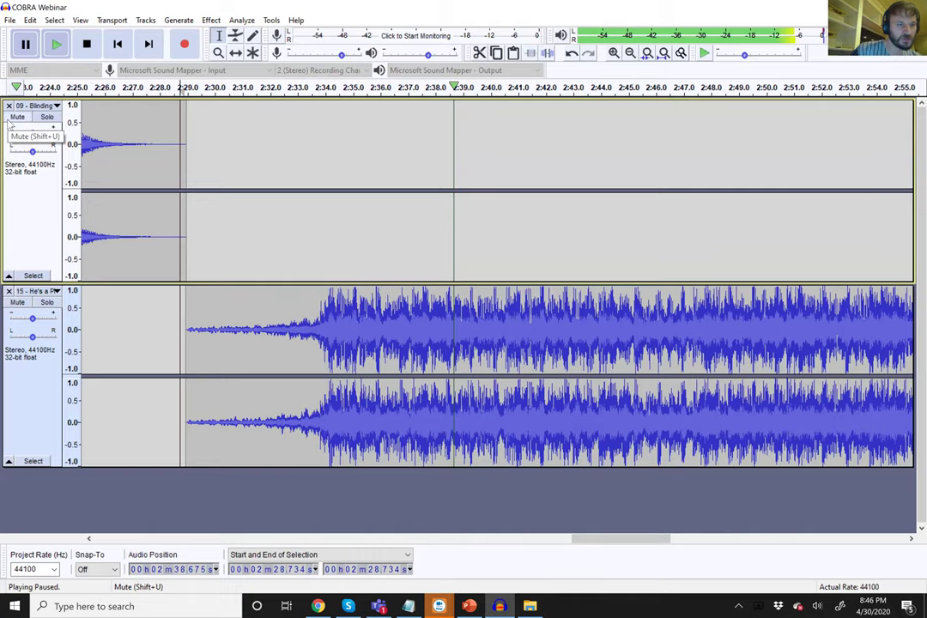
click(8, 276)
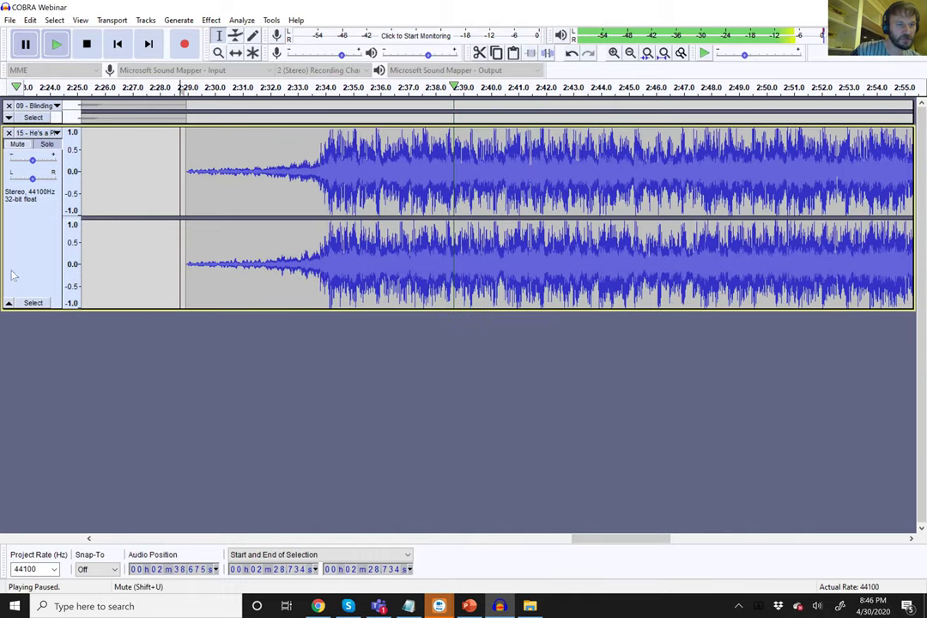
click(7, 303)
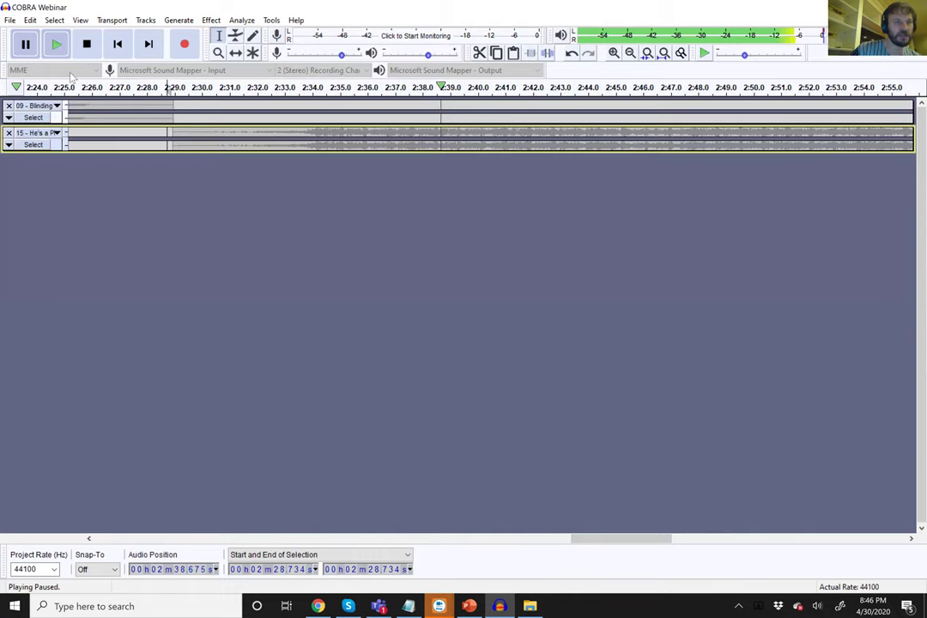
- Add a new empty stereo track below the two song tracks
click(146, 21)
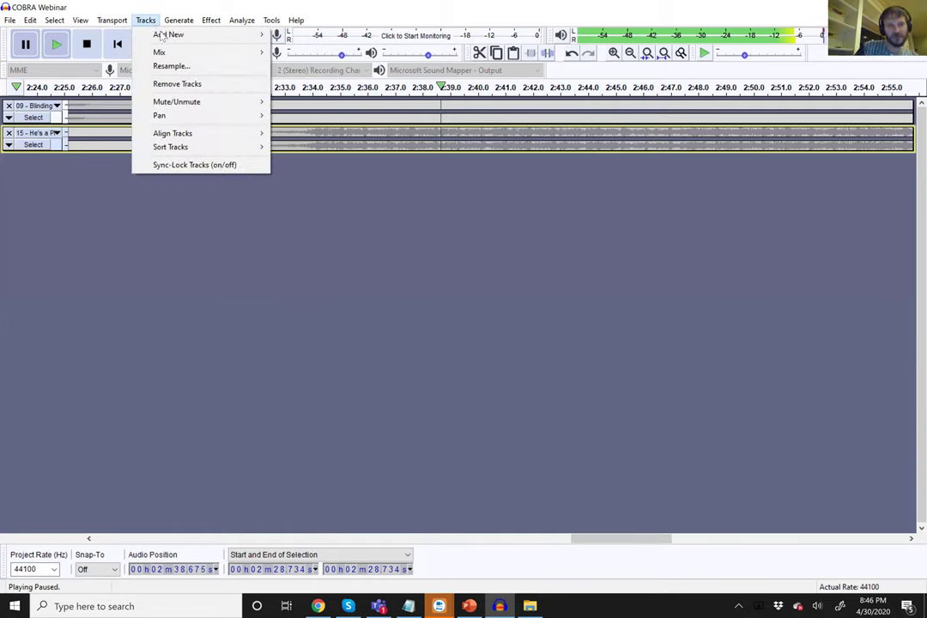
mouse_move(161, 34)
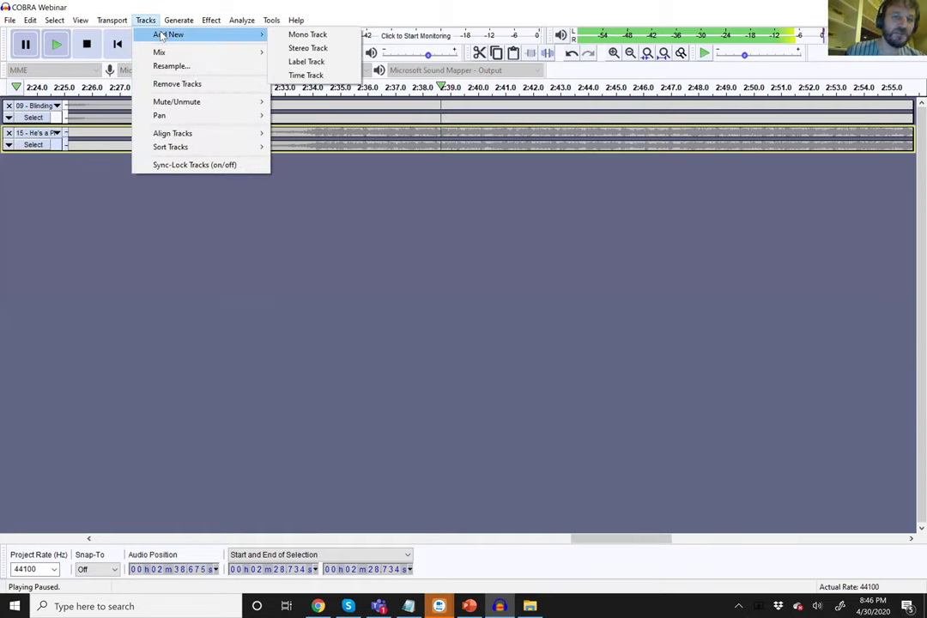
click(311, 49)
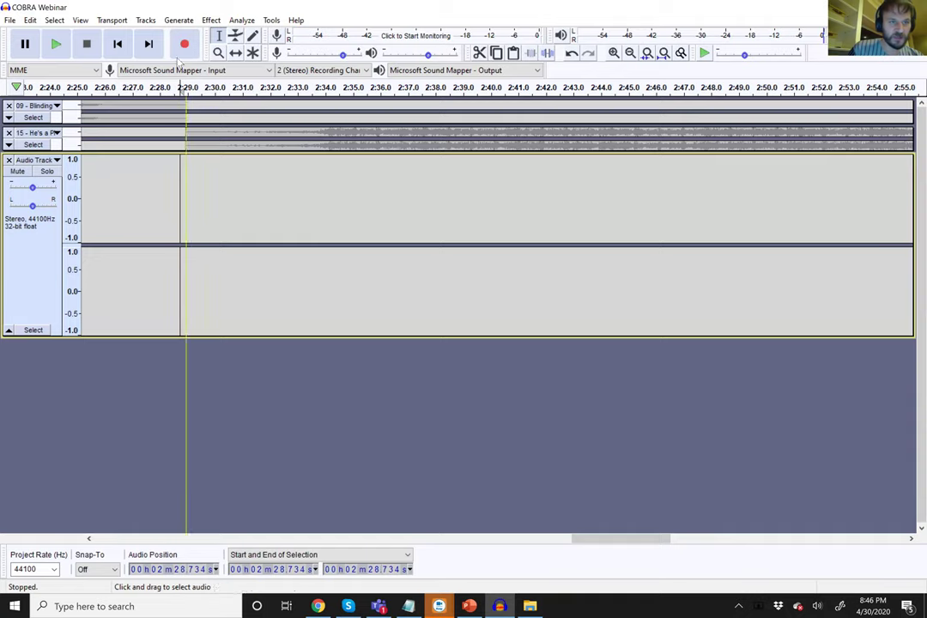
- Record a short voice clip in the new stereo track starting at about 2:29.8, and pause the recording
key(Left)
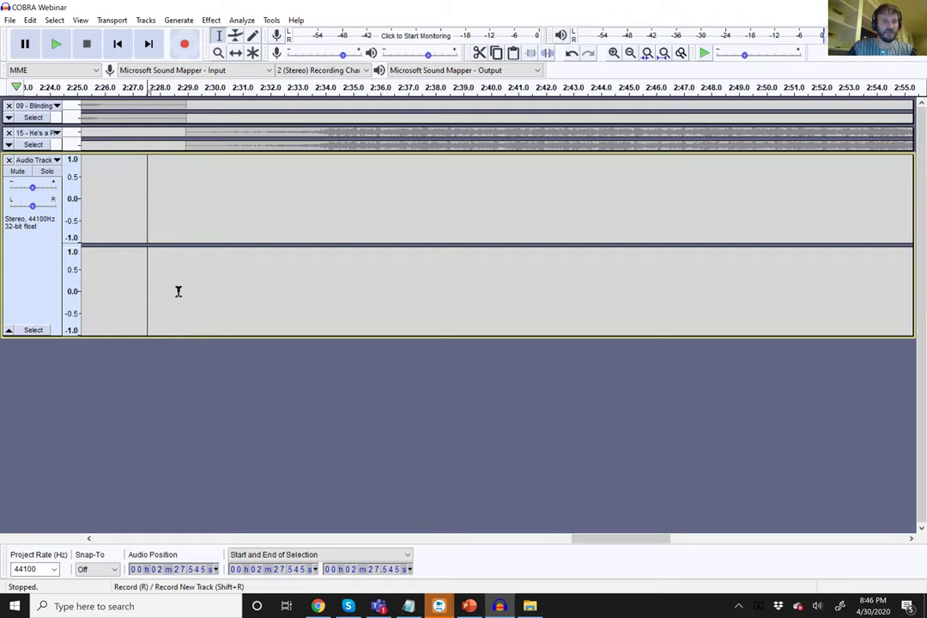
click(234, 180)
click(383, 189)
click(227, 189)
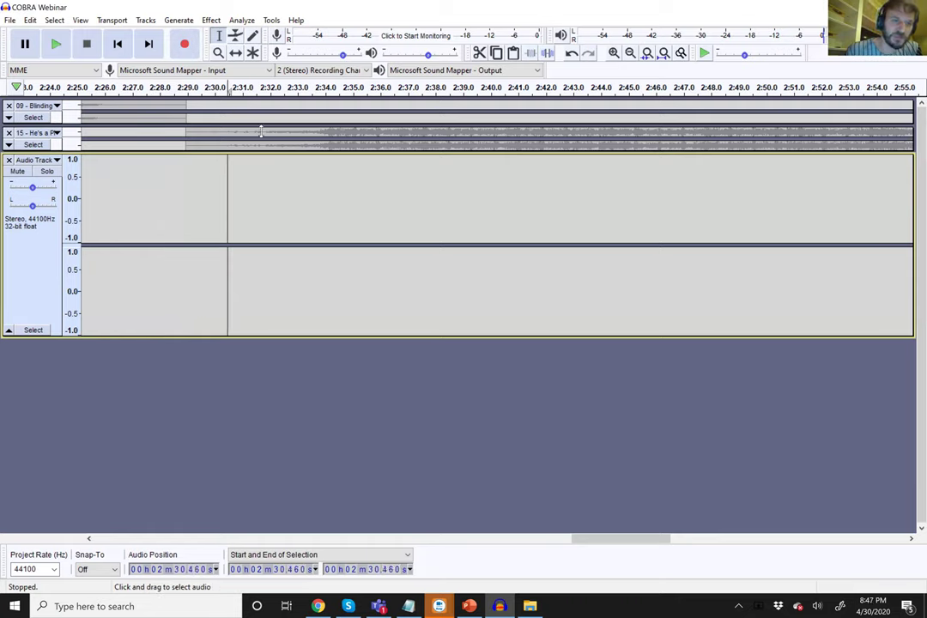
click(294, 188)
click(202, 182)
click(168, 180)
click(140, 180)
click(112, 180)
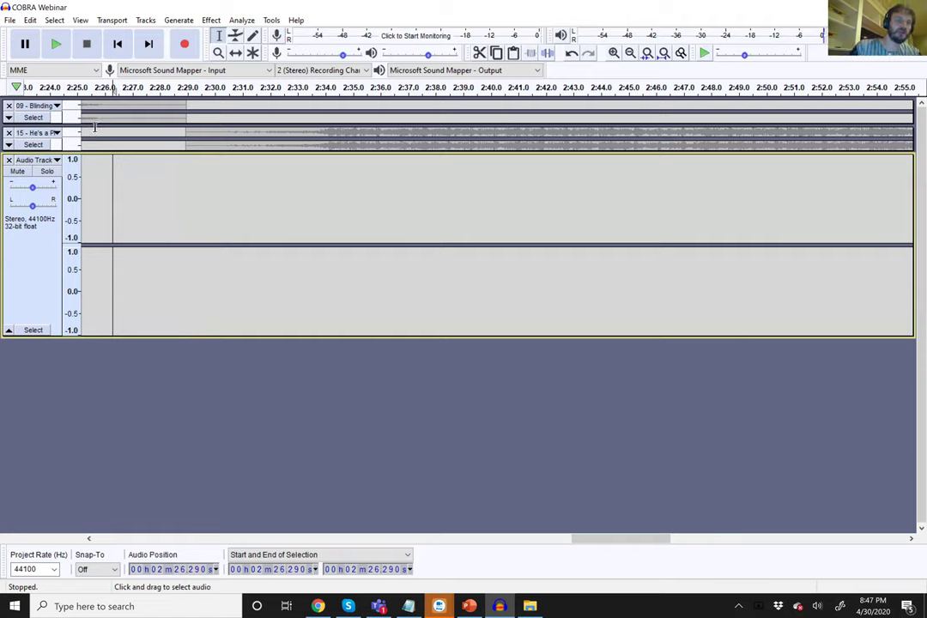
click(246, 195)
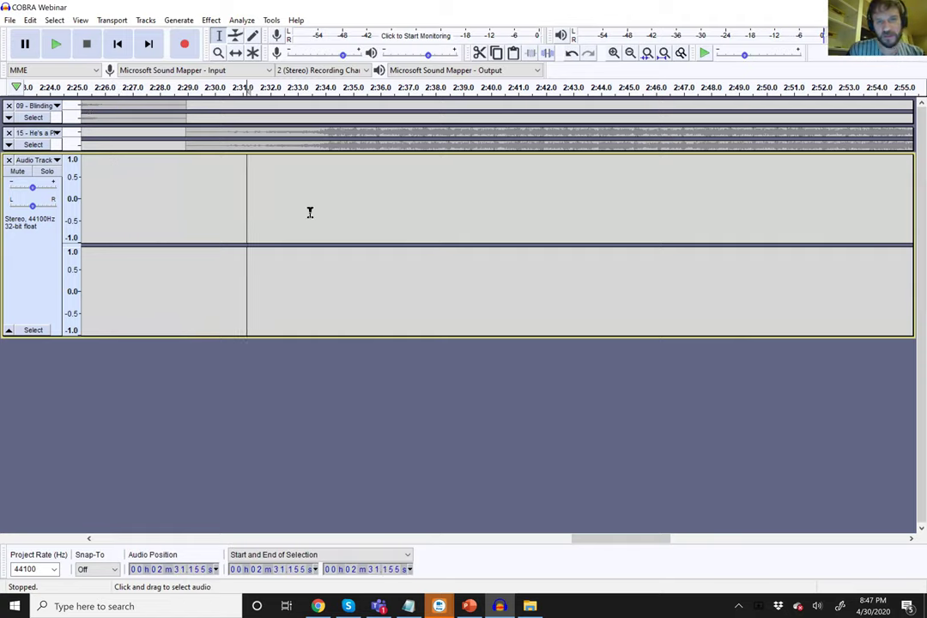
click(210, 190)
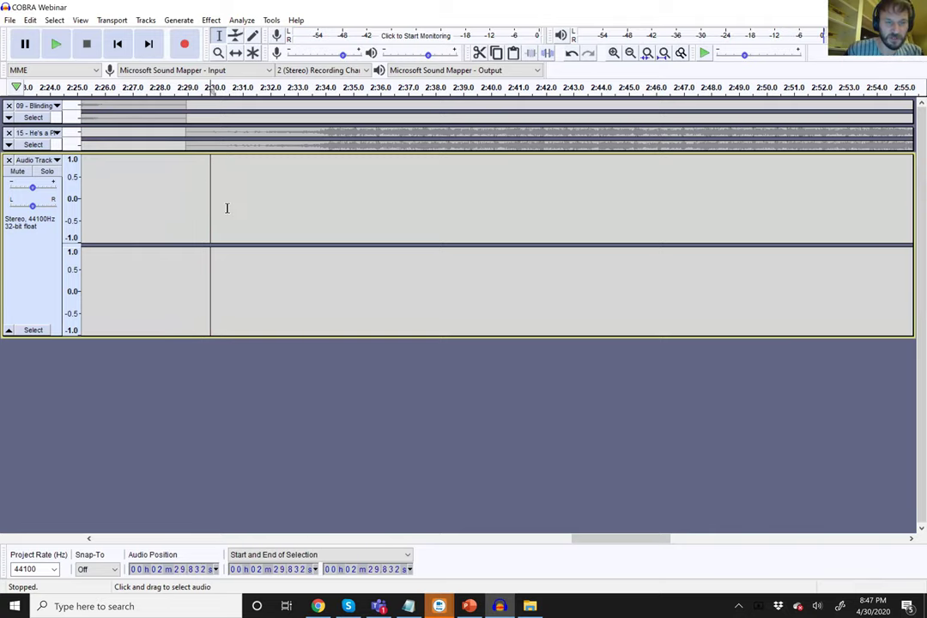
click(185, 45)
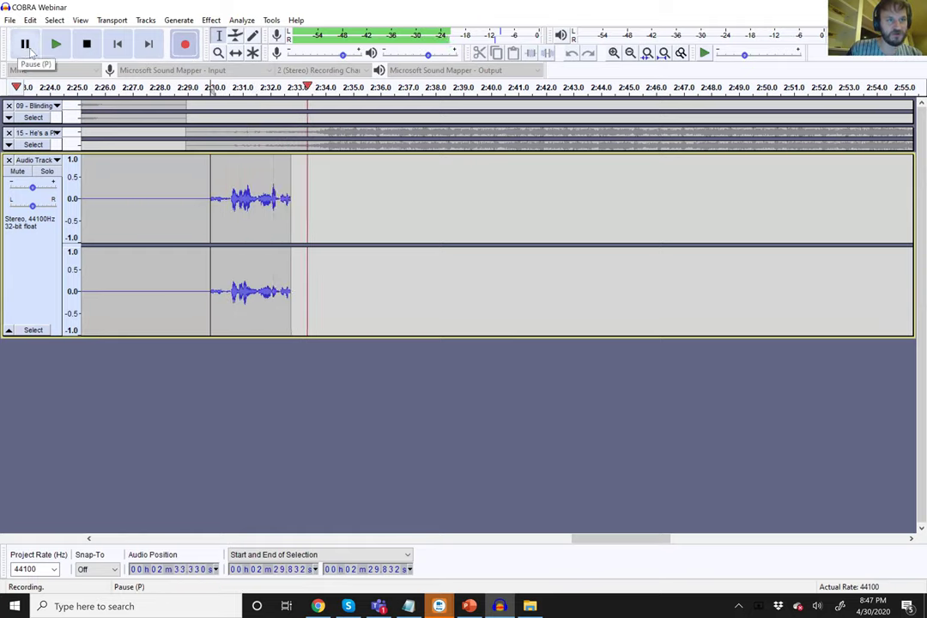
click(27, 47)
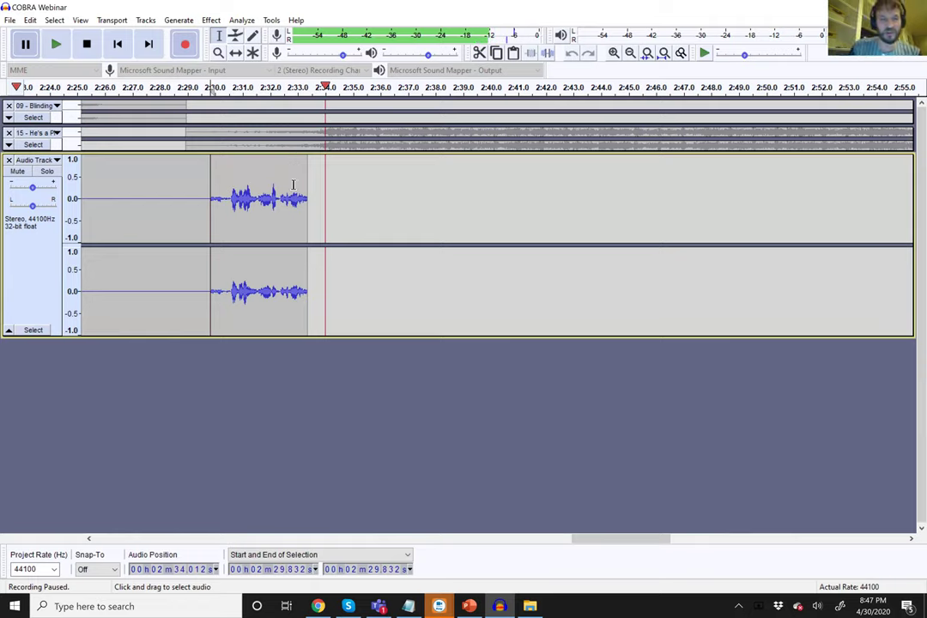
- Expand the "15 - He's a Pirate" track, stop recording, and play the voice clip over the song from about 2:28.8
click(198, 219)
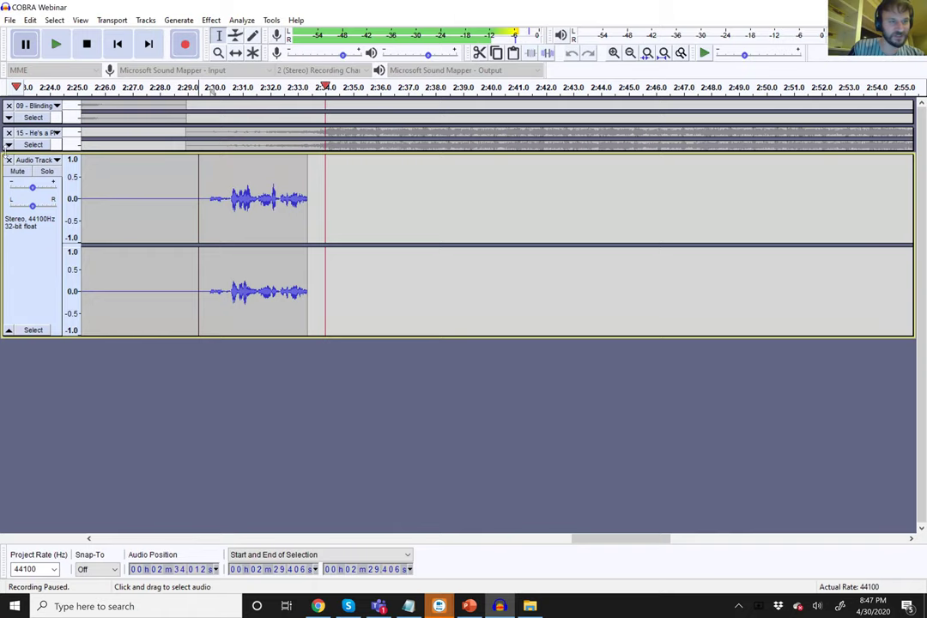
click(10, 145)
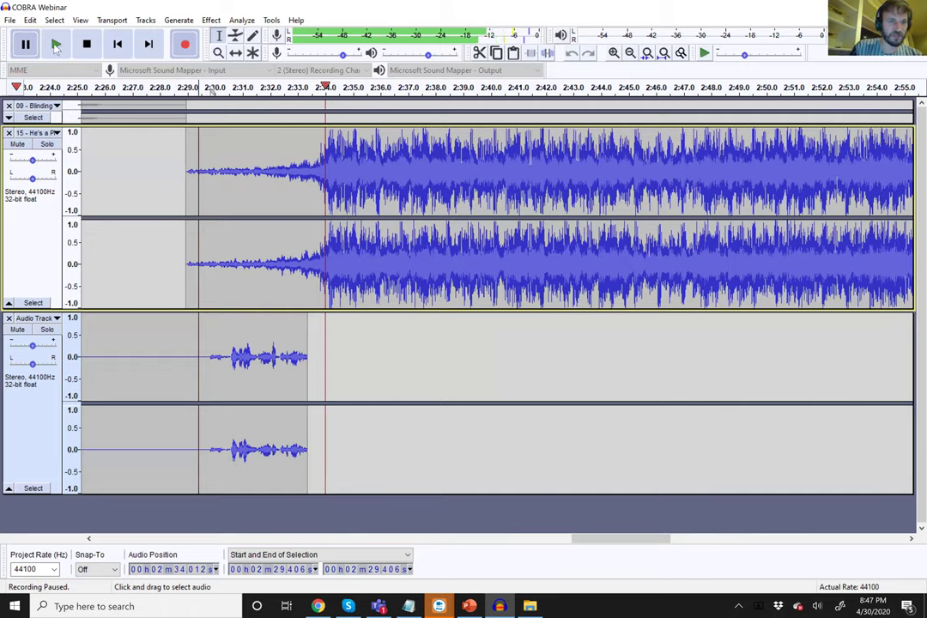
click(174, 197)
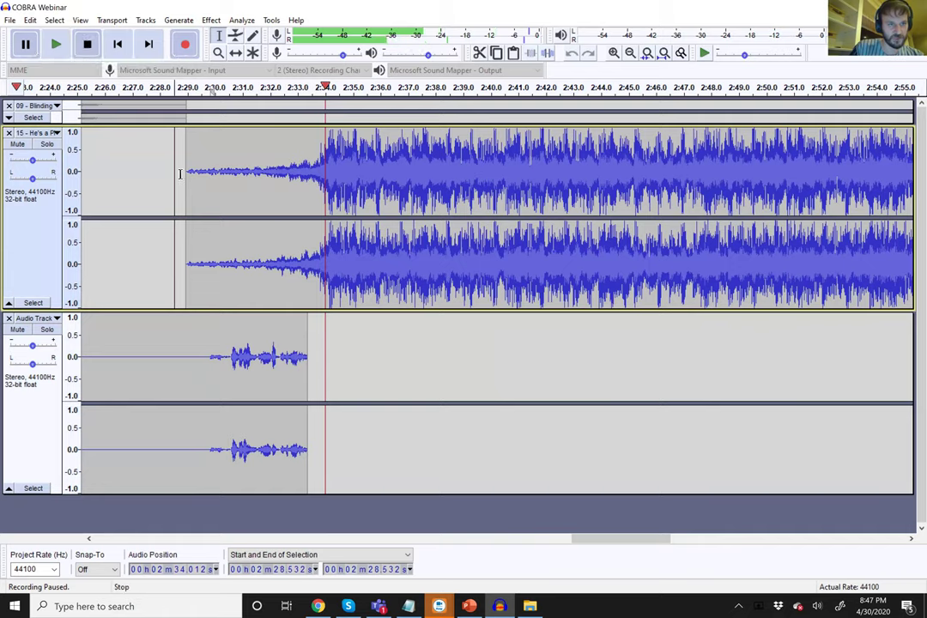
click(86, 44)
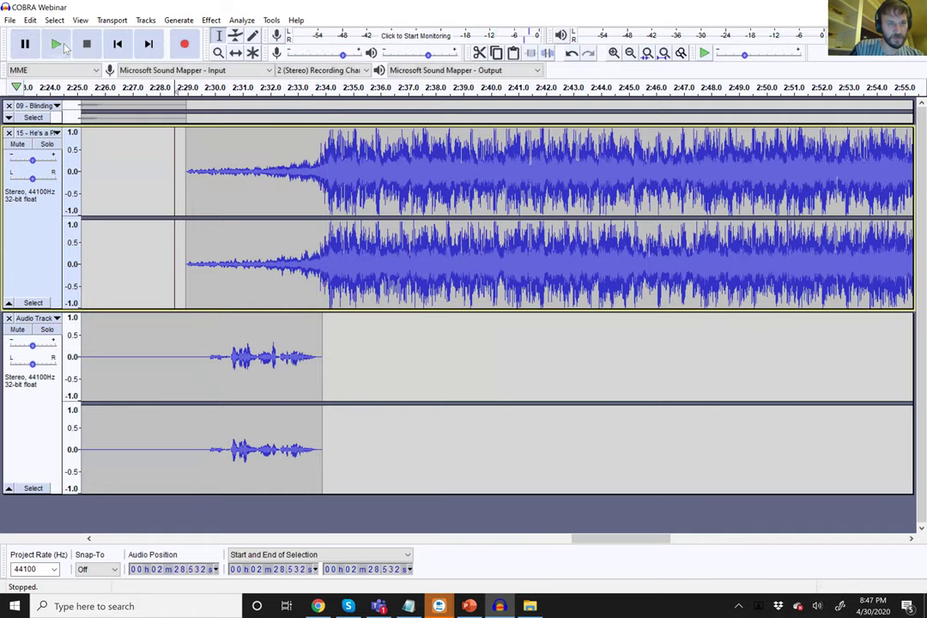
click(56, 44)
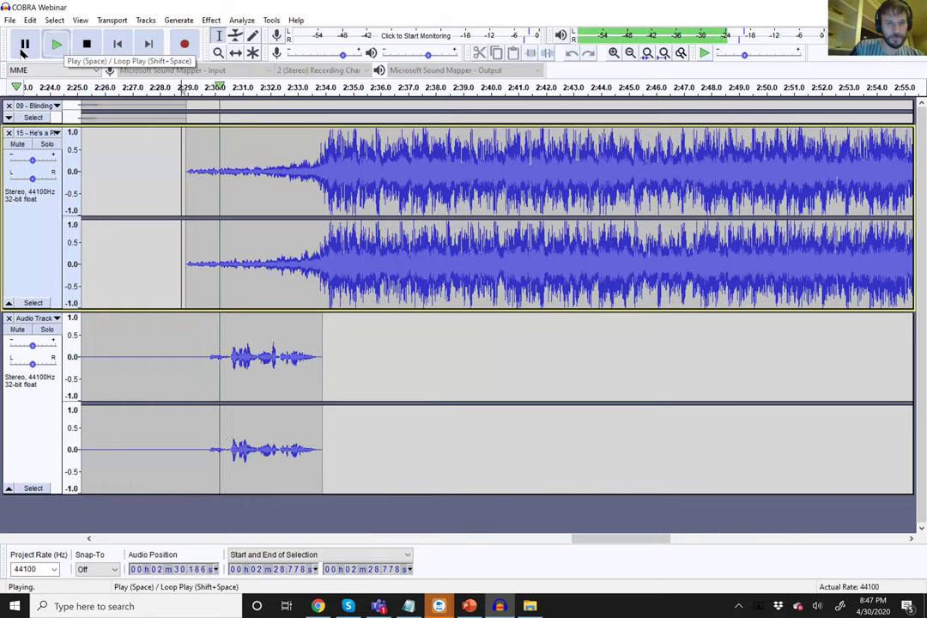
click(25, 45)
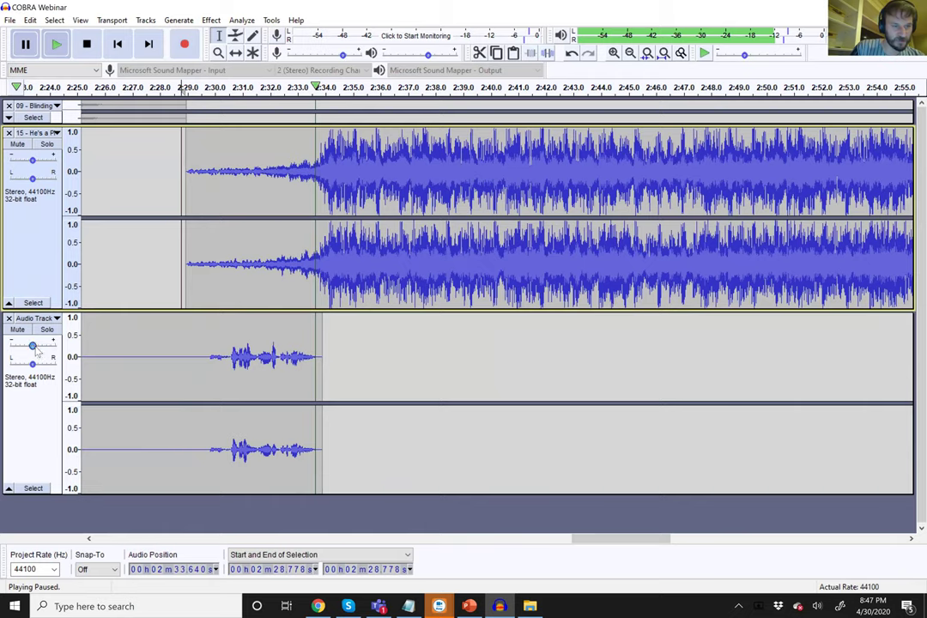
- Raise the gain of the voice recording track and play the mix again from about 2:27.6
drag(31, 345, 53, 352)
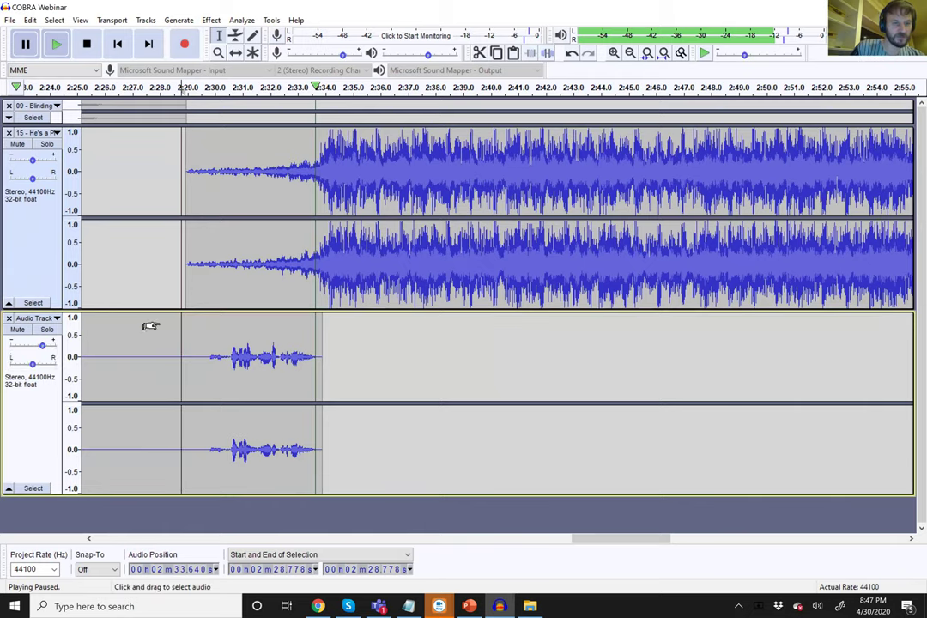
click(149, 324)
click(55, 47)
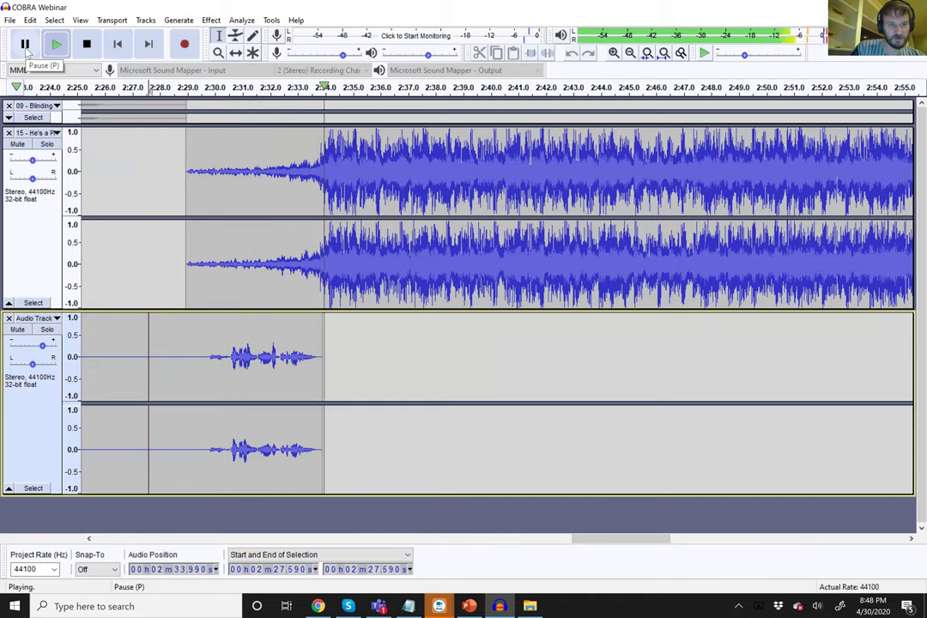
click(25, 44)
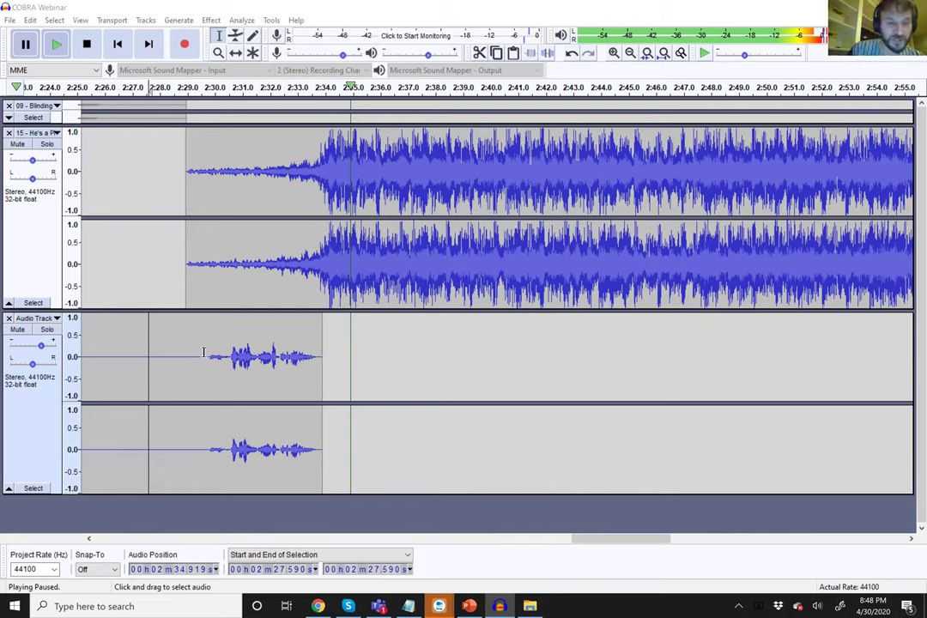
- Stop playback and cut the voice clip between about 2:29.6 and 2:33.8 out of the recorded track
drag(206, 358, 317, 359)
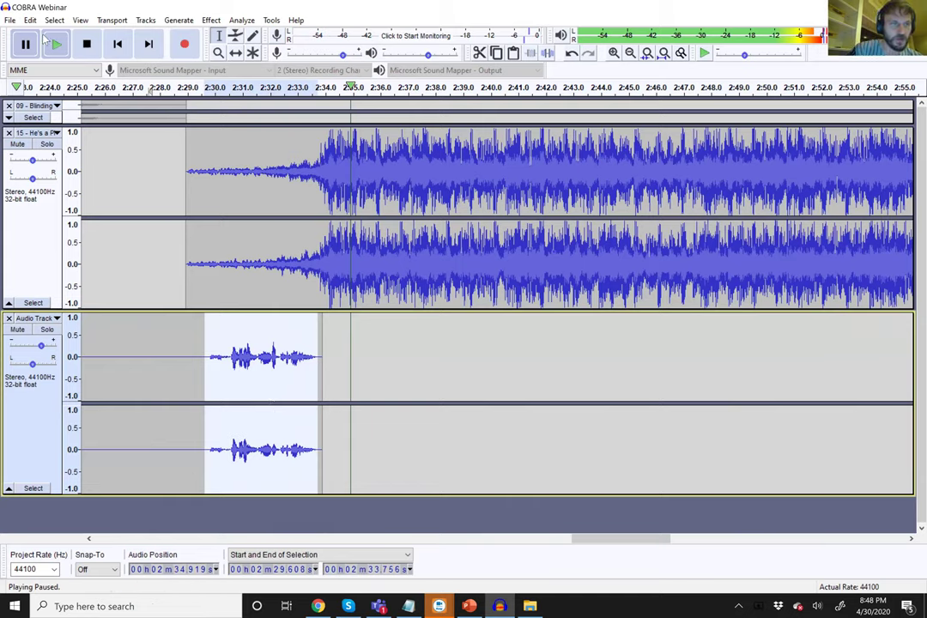
click(87, 44)
click(30, 20)
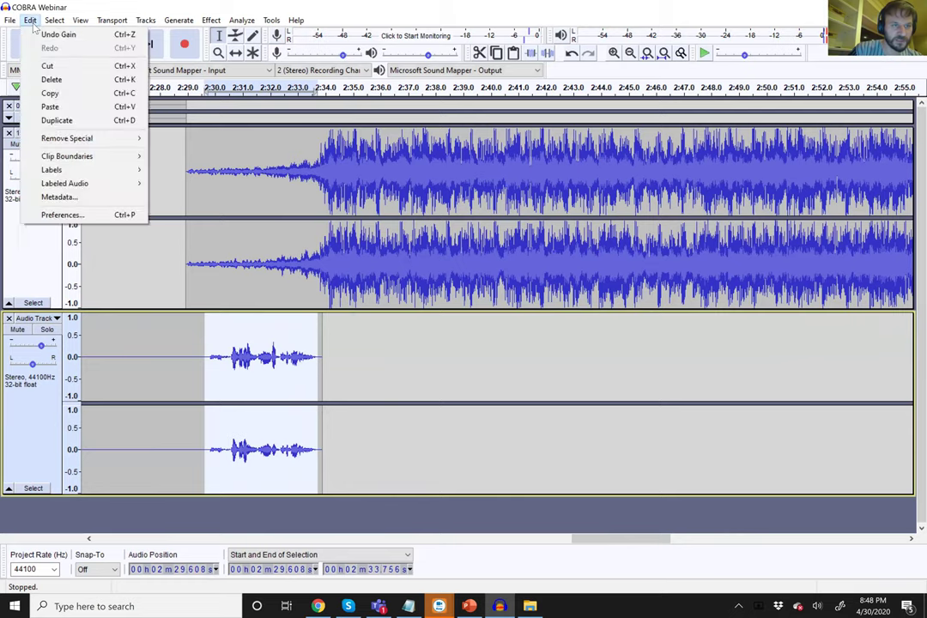
click(47, 66)
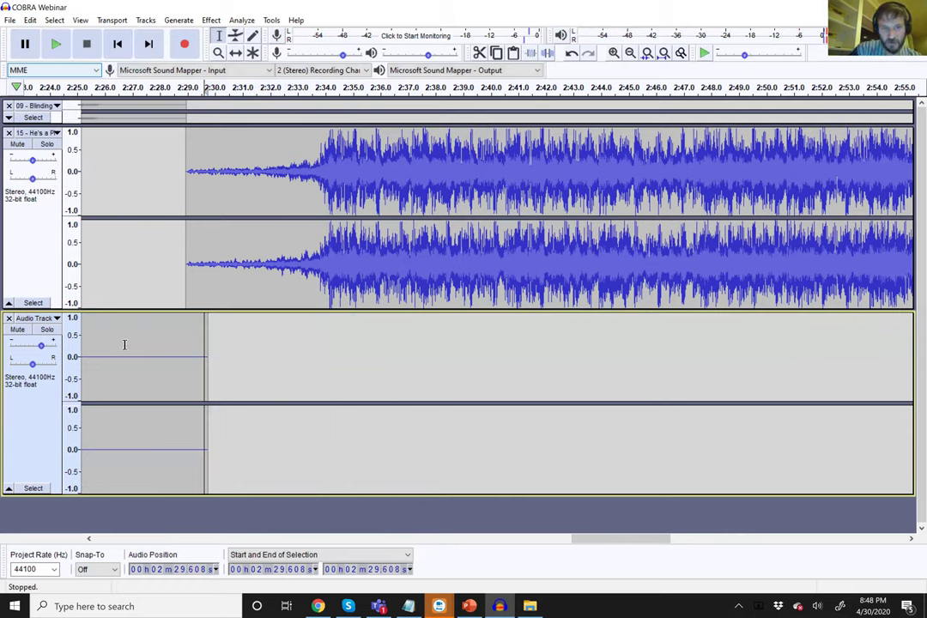
- Paste the cut voice clip at about 2:37.2 in the recorded track, and remove the pasted clip again
click(482, 345)
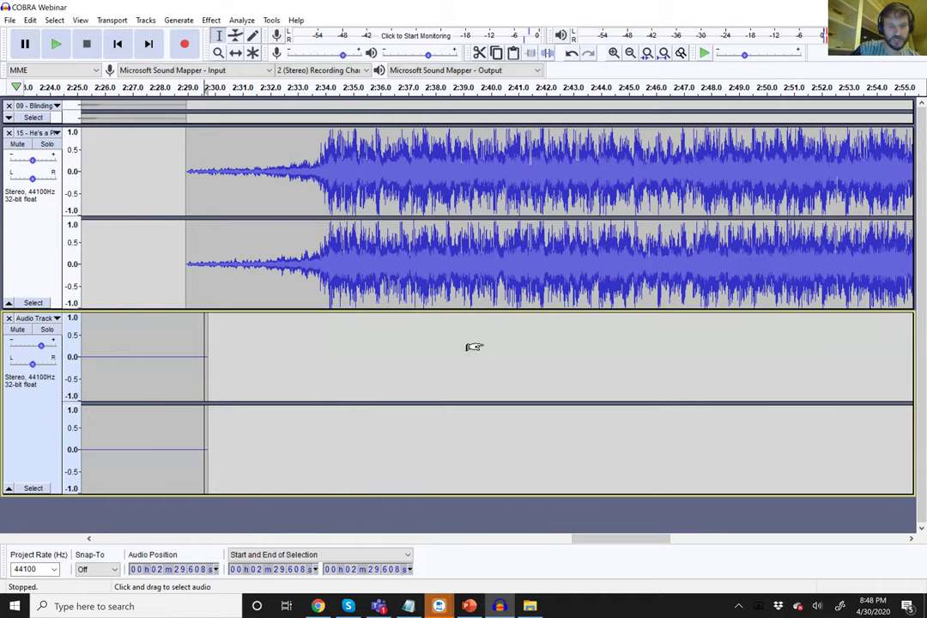
click(414, 347)
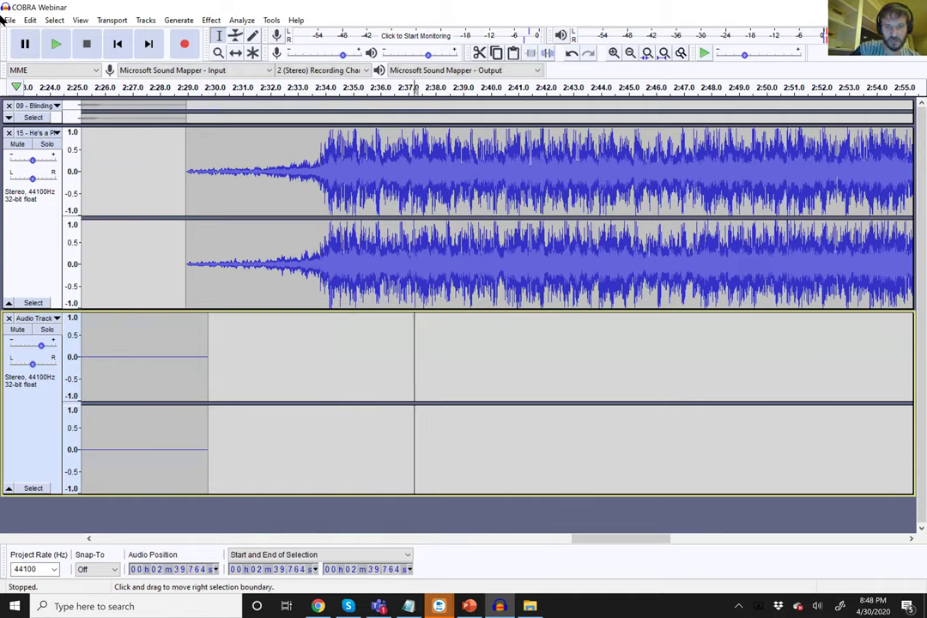
click(30, 20)
click(72, 107)
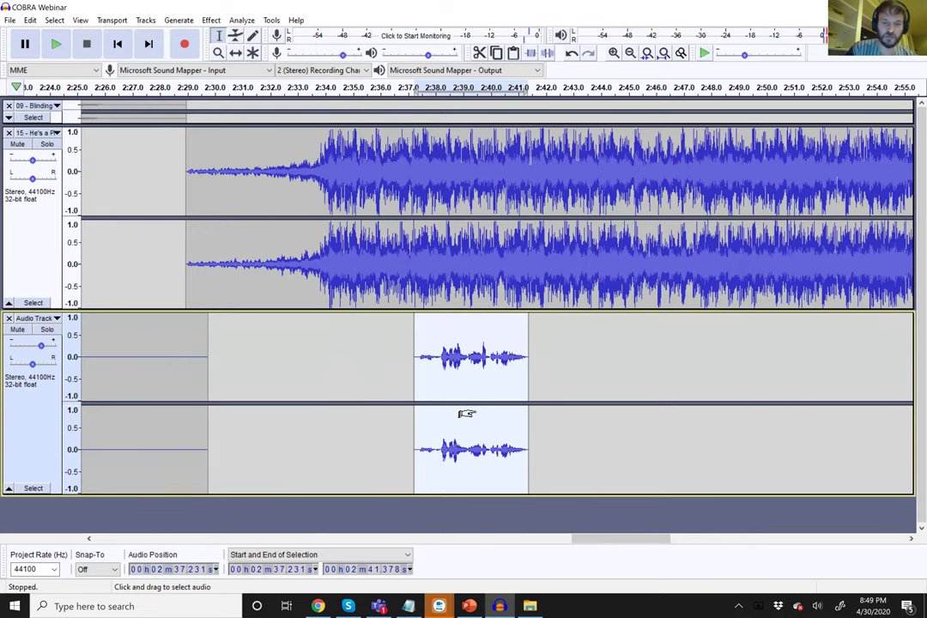
key(Delete)
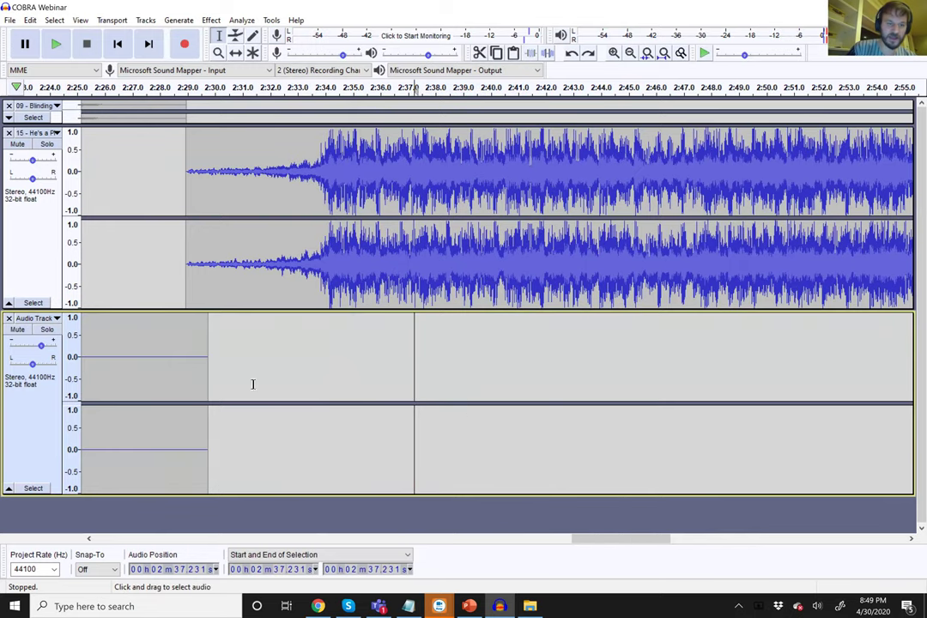
- Paste the cut voice clip at about 2:25.5 in the recorded track, undo the paste, and paste it again there
click(93, 348)
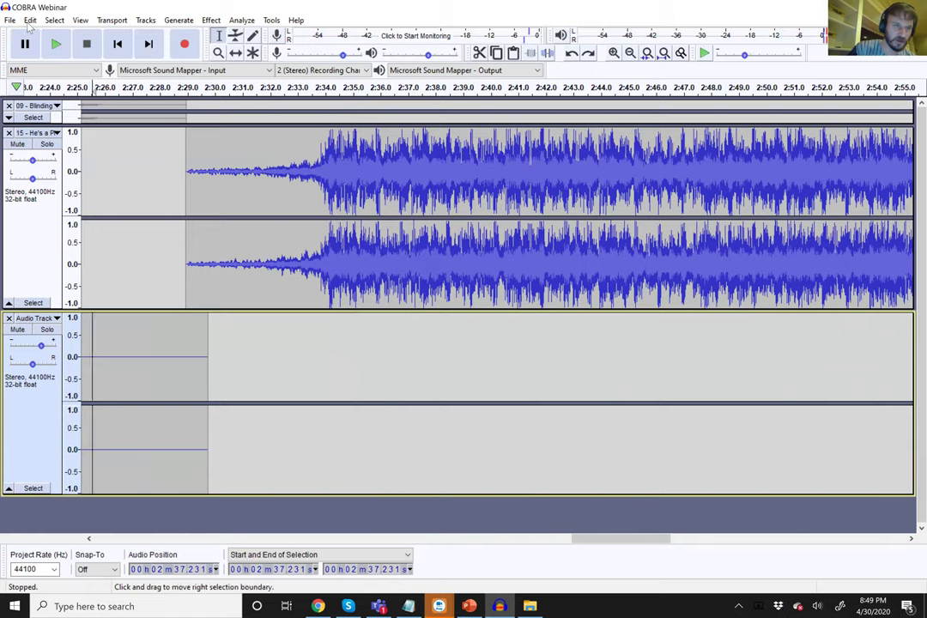
click(30, 20)
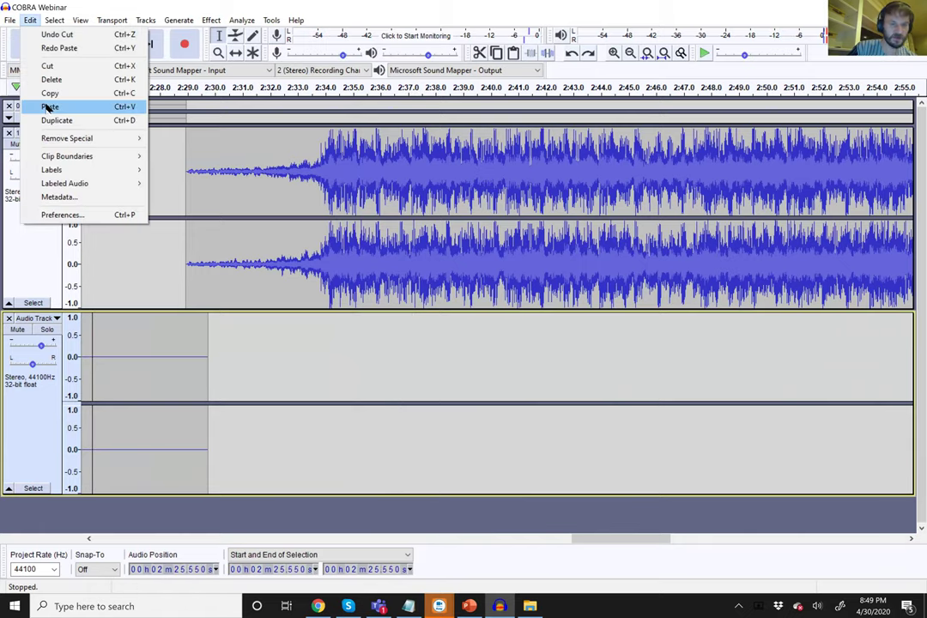
key(Return)
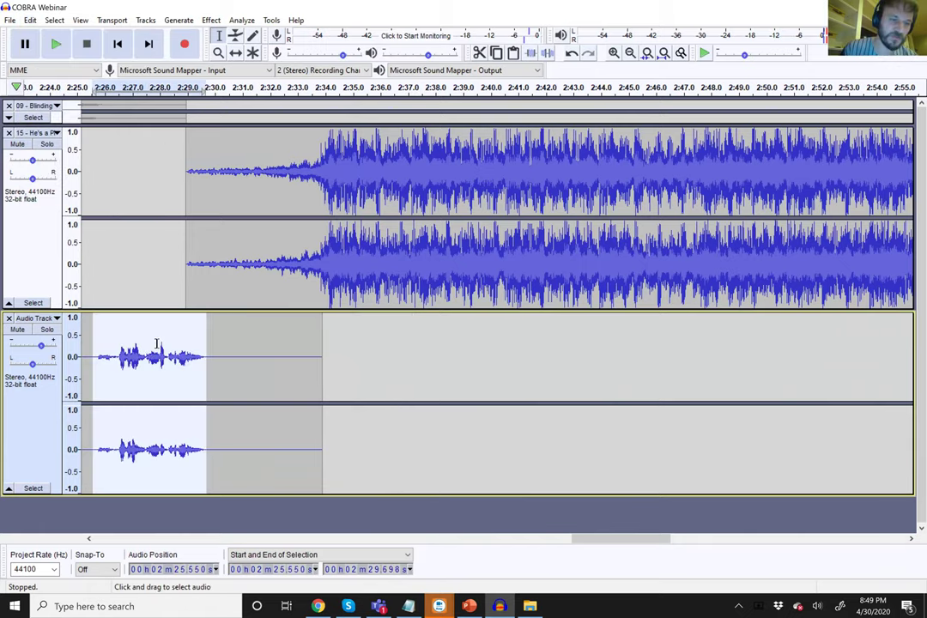
key(ctrl+z)
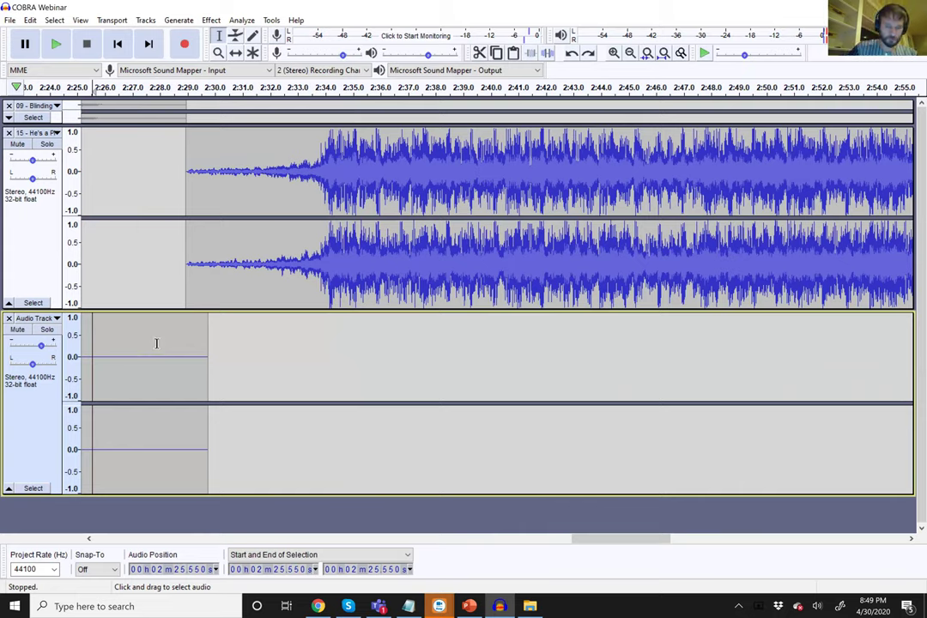
key(ctrl+v)
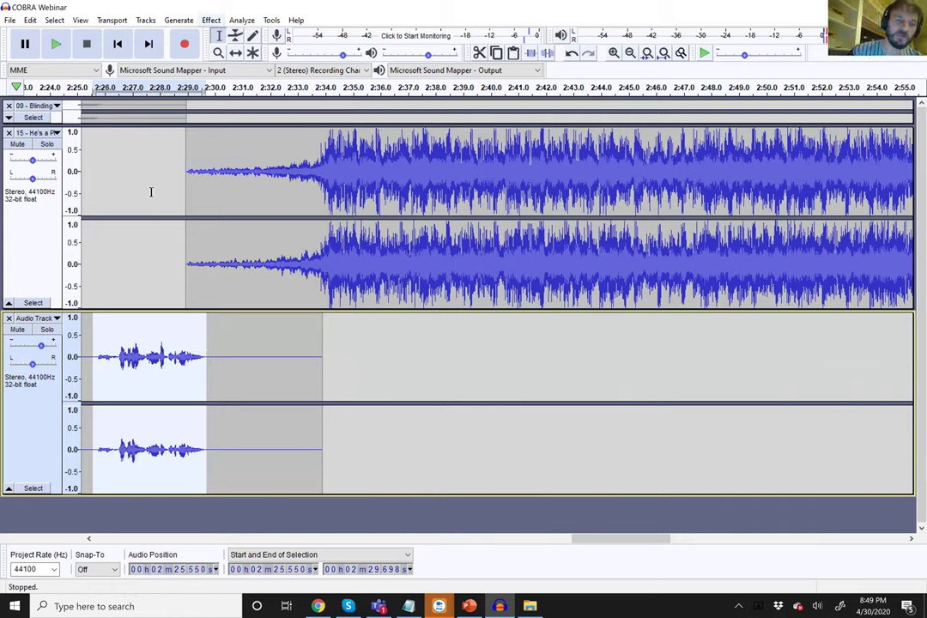
- Apply an Echo with a 1-second delay and 0.5 decay factor to the voice passage between about 2:25.8 and 2:29.7
click(155, 353)
drag(186, 358, 430, 267)
drag(316, 258, 429, 258)
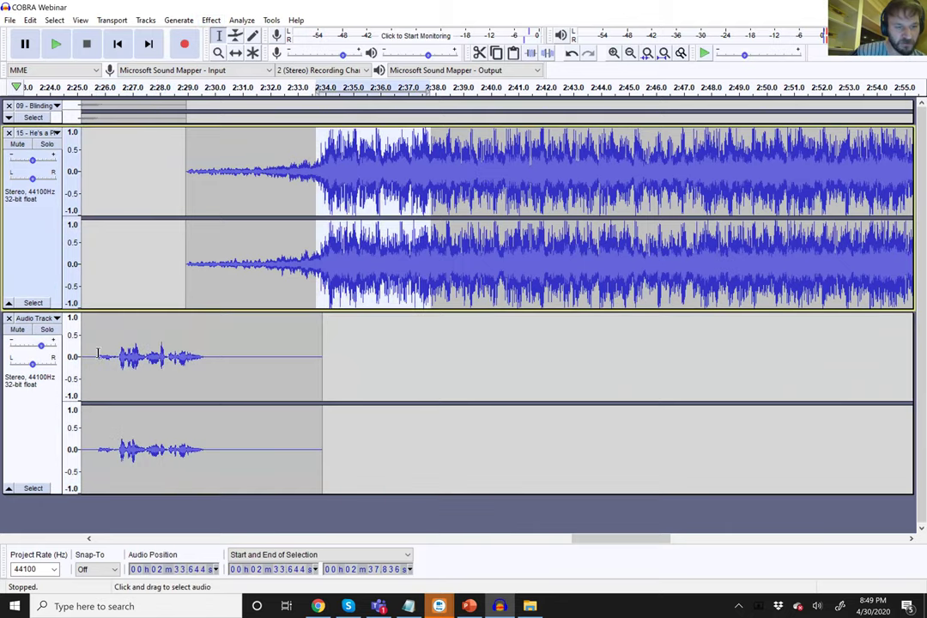
drag(98, 354, 204, 359)
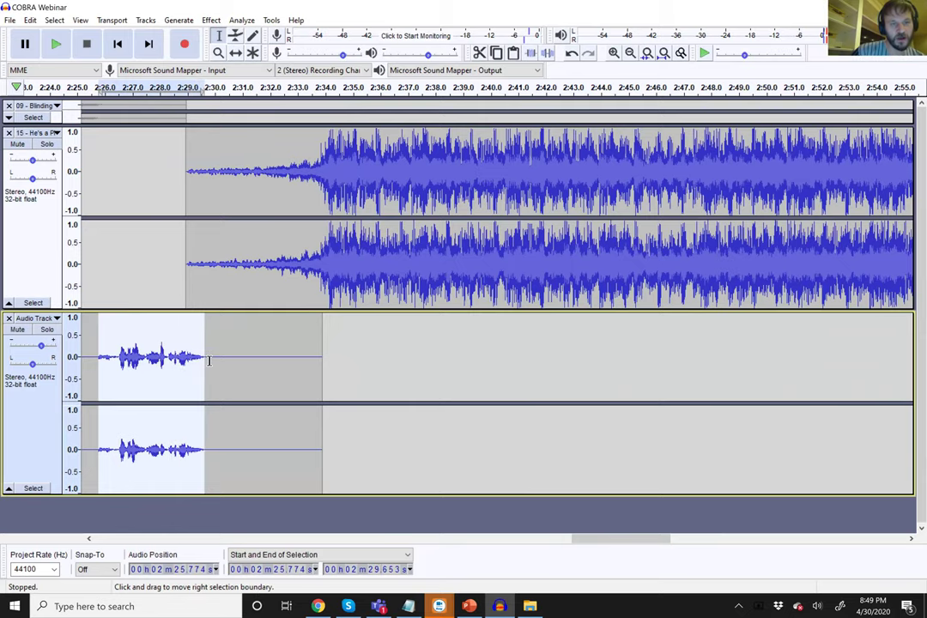
click(212, 21)
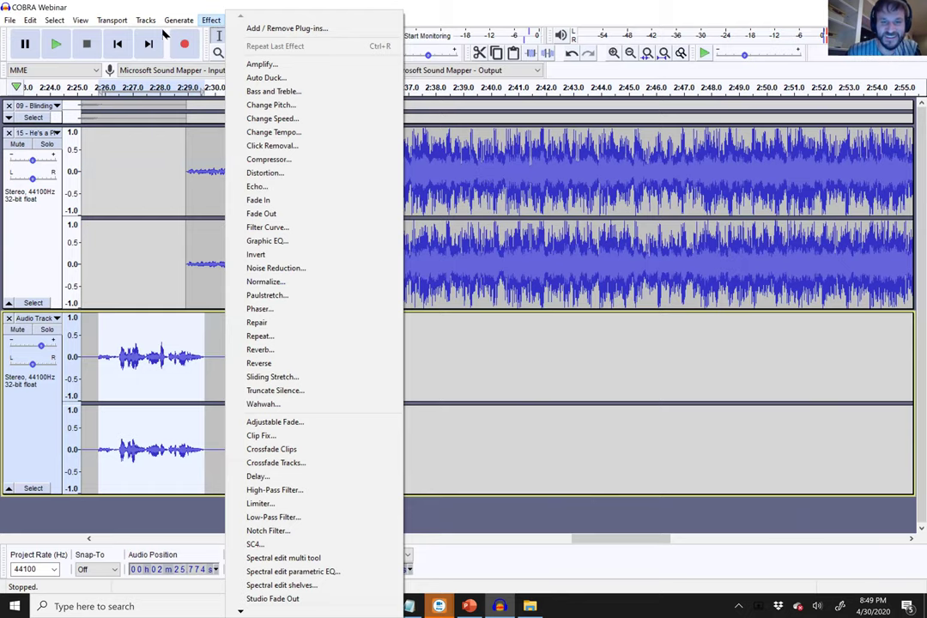
mouse_move(178, 20)
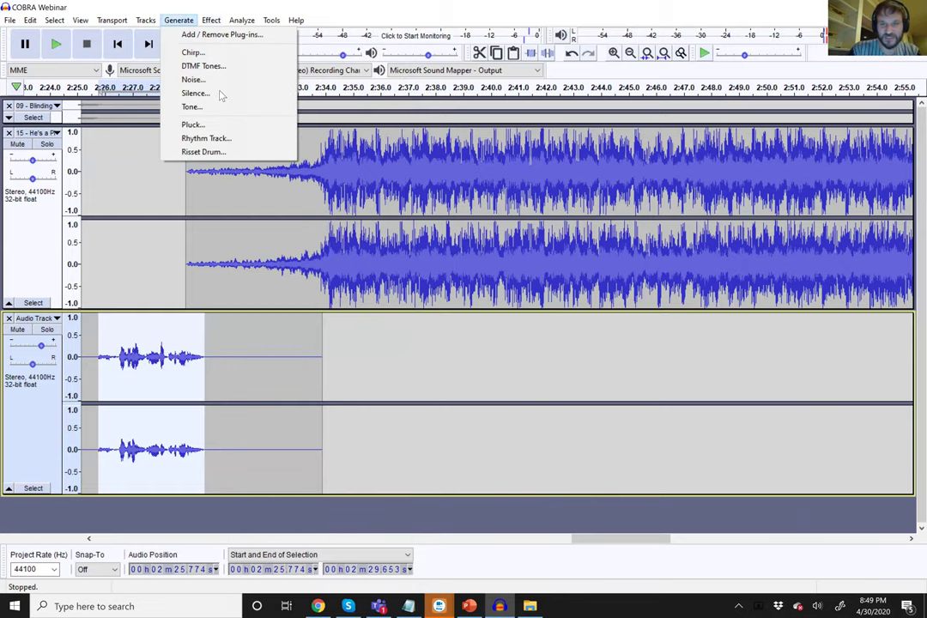
click(142, 12)
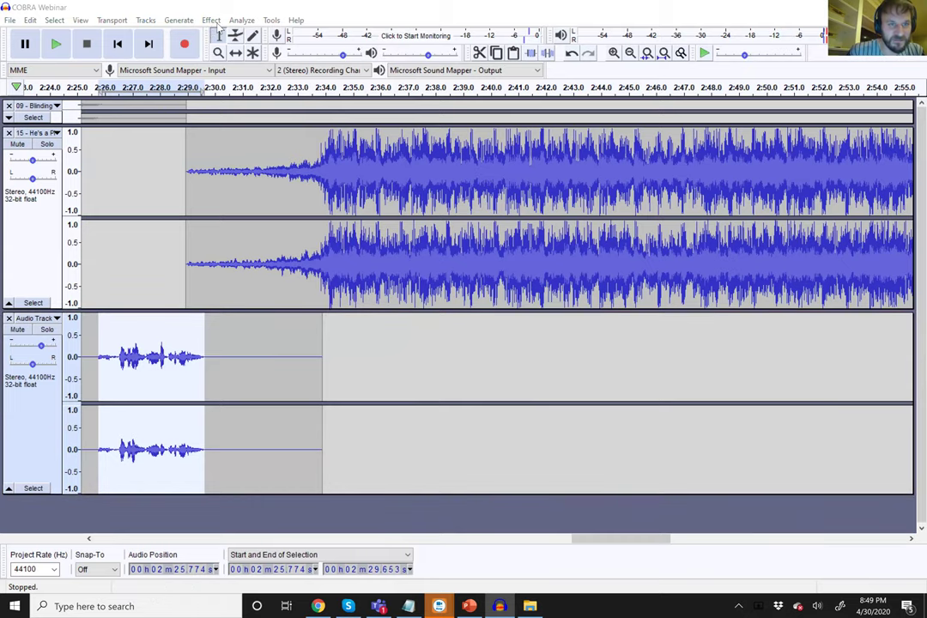
click(215, 21)
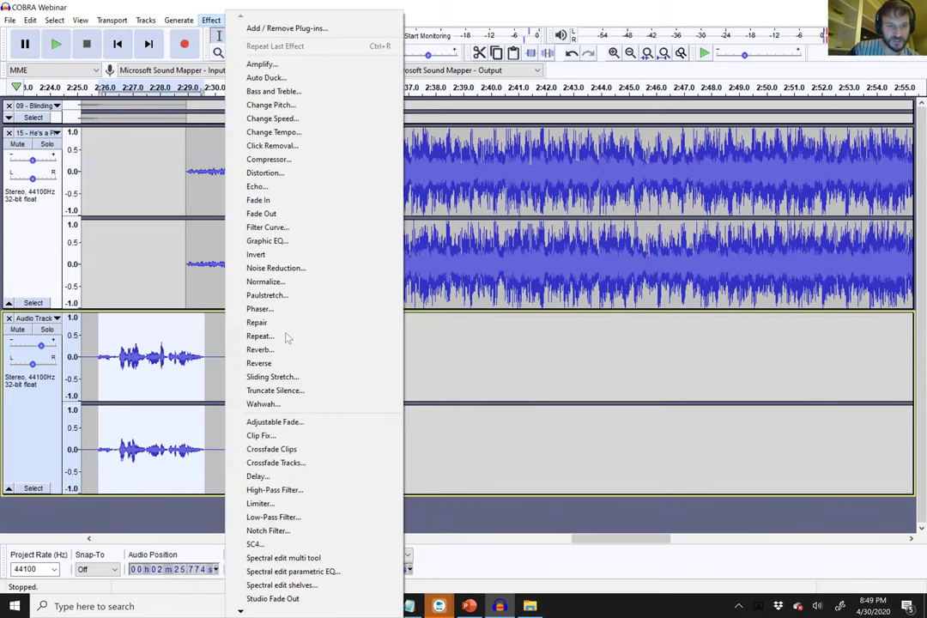
click(309, 188)
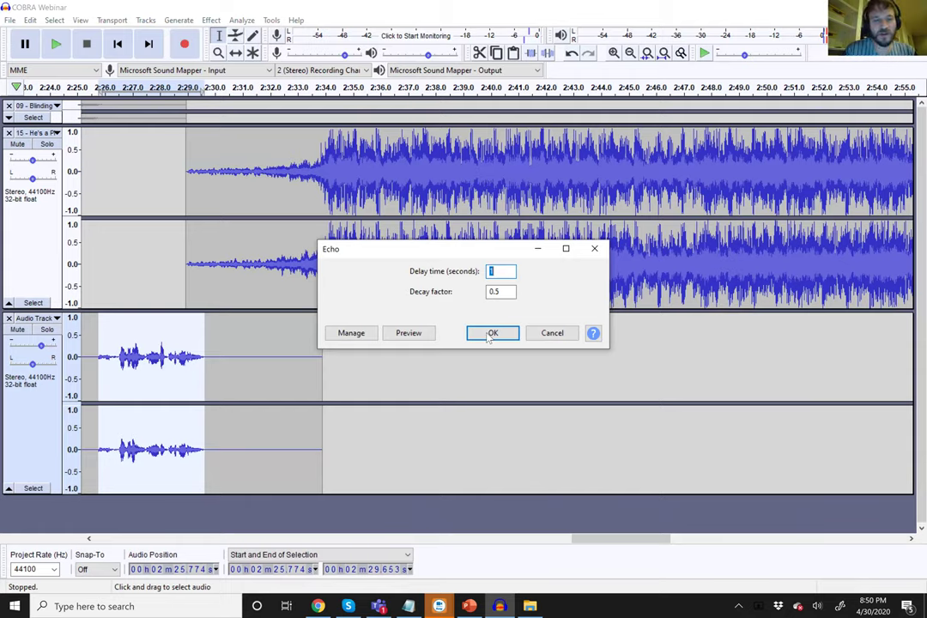
key(Return)
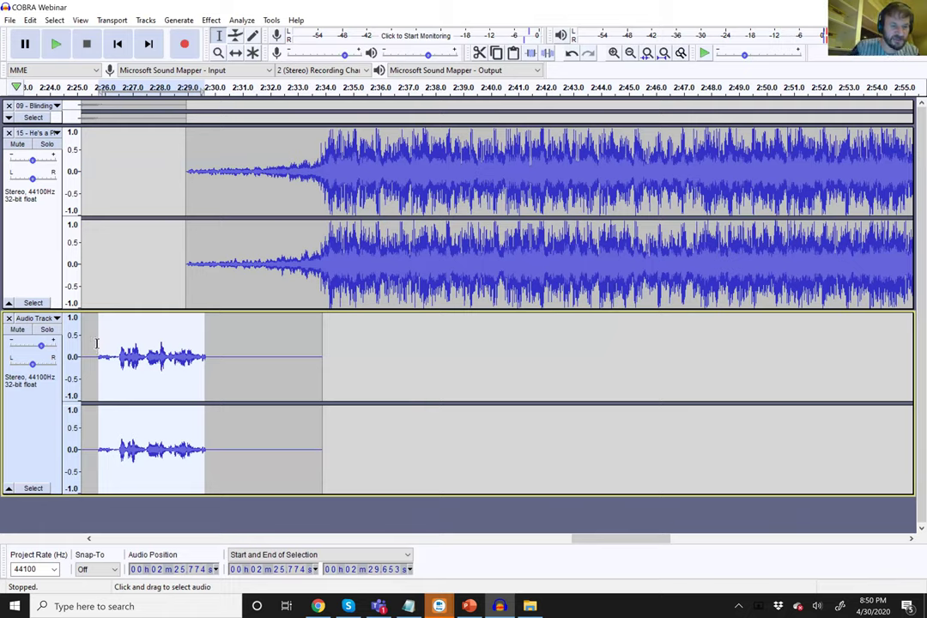
- Play the mix with the echoed voice from about 2:25.6, pause it, and undo the echo
click(100, 343)
key(space)
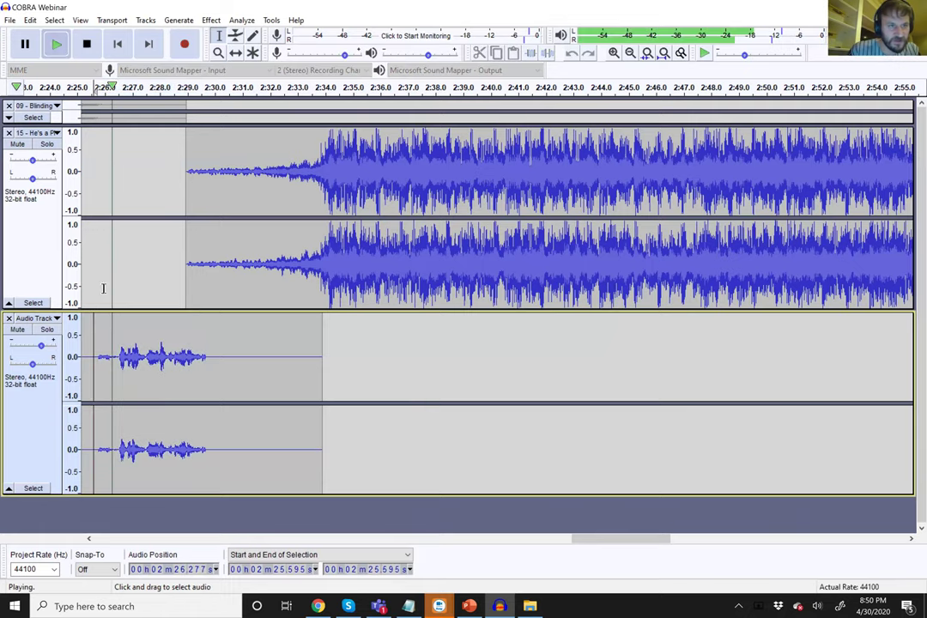
click(24, 43)
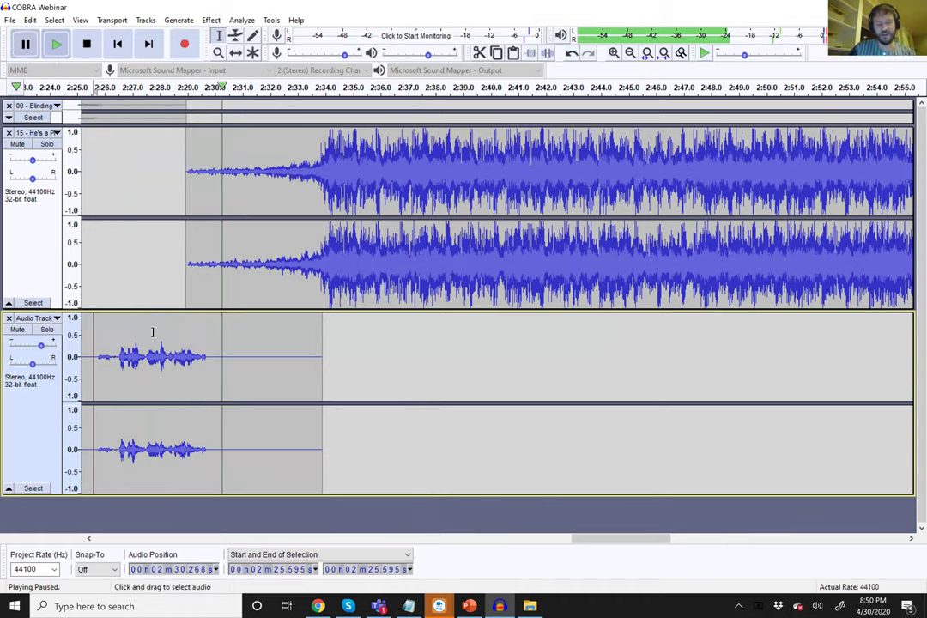
double_click(151, 332)
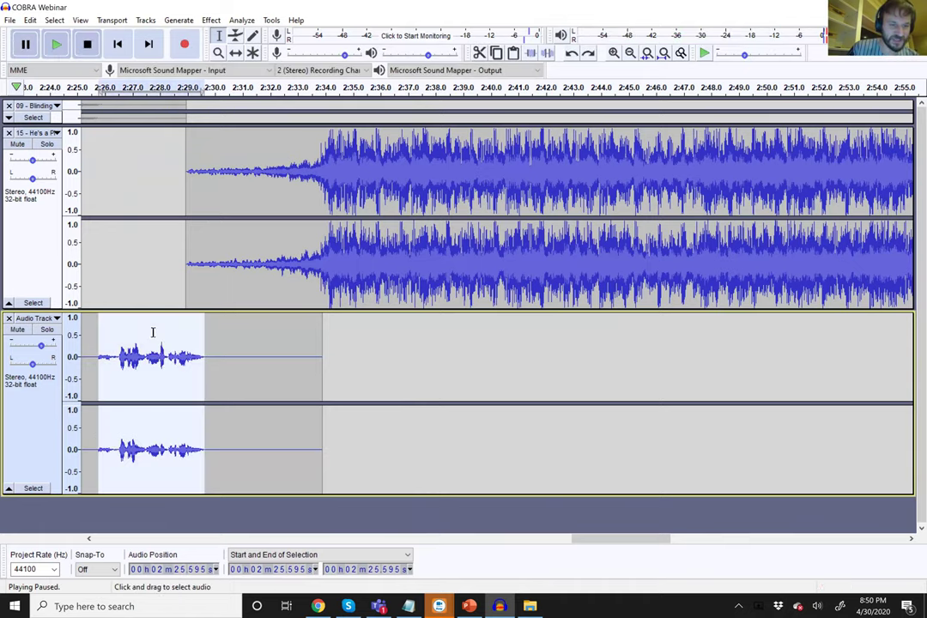
- Apply the Wahwah effect to the selected voice passage with 1.5 Hz LFO frequency, 70% depth, 2.5 resonance and -6.0 dB output gain
click(211, 20)
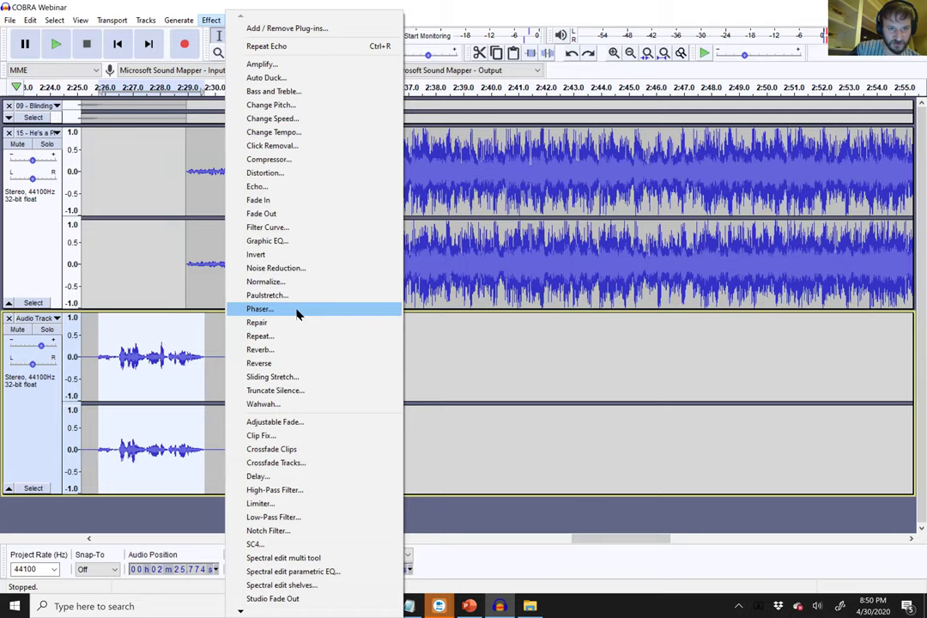
click(303, 405)
click(630, 366)
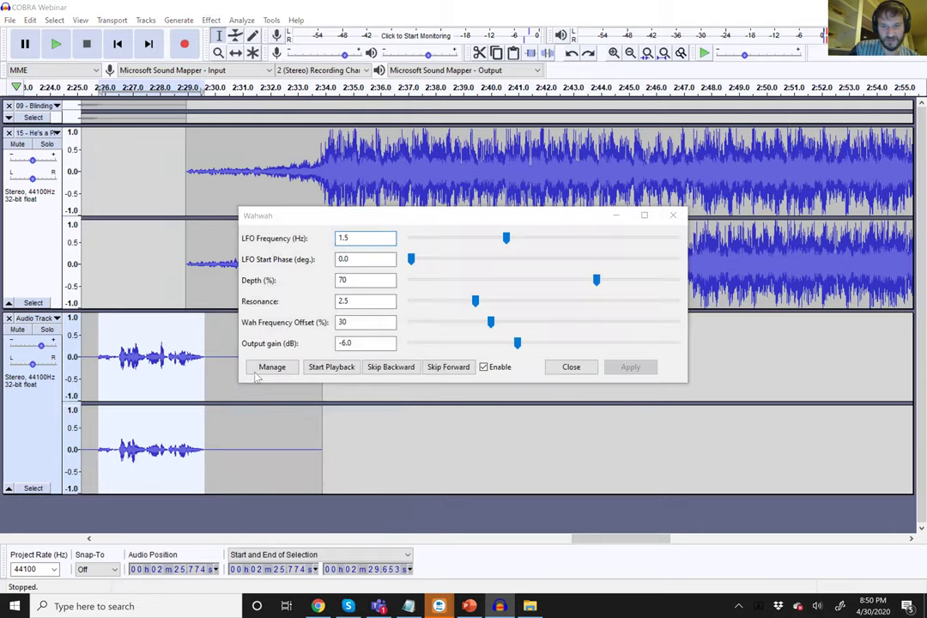
- Play the voice with the Wahwah effect from about 2:26.0, then undo the effect and close its settings
click(105, 354)
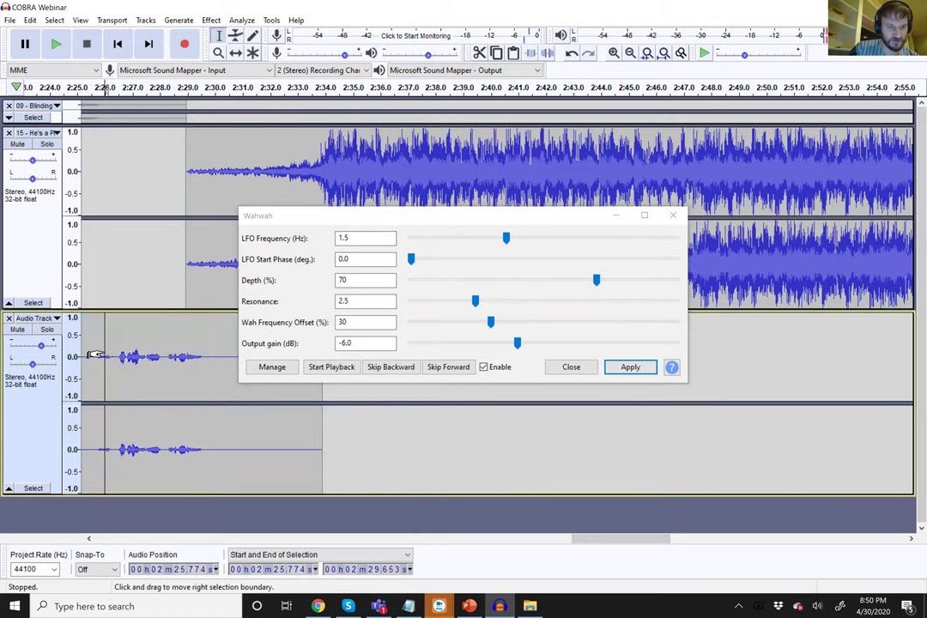
key(space)
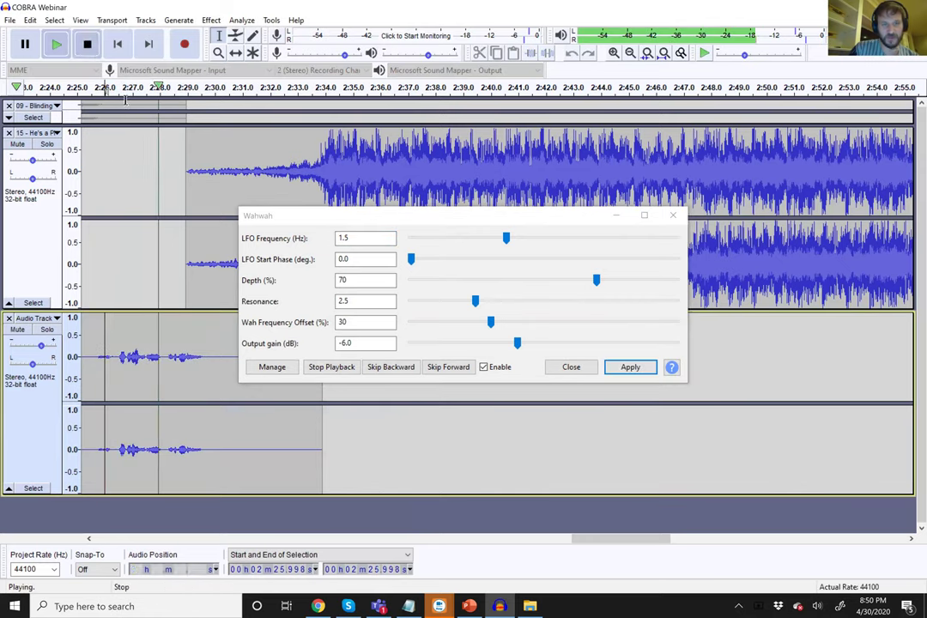
key(space)
key(ctrl+z)
click(673, 215)
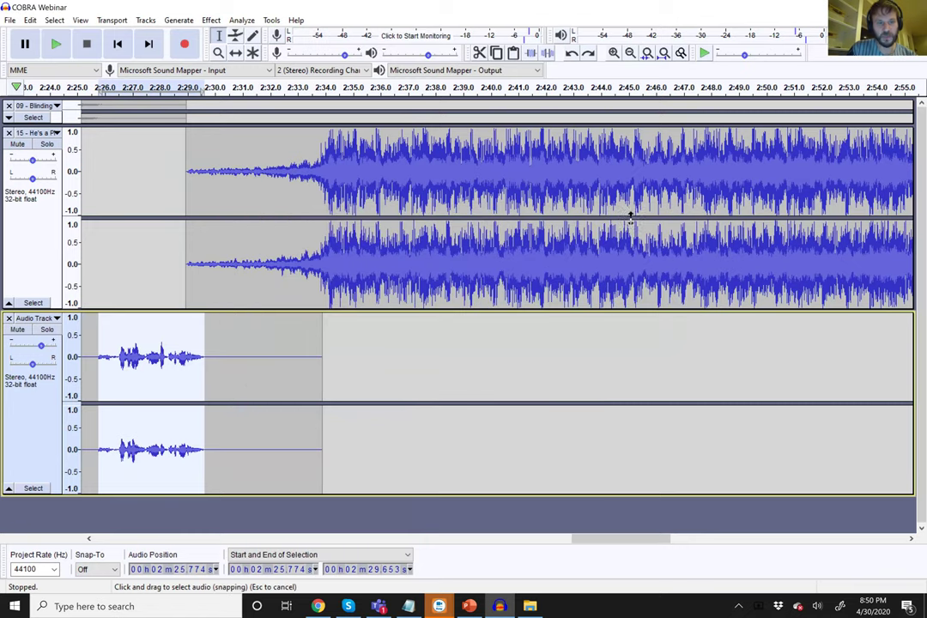
click(212, 20)
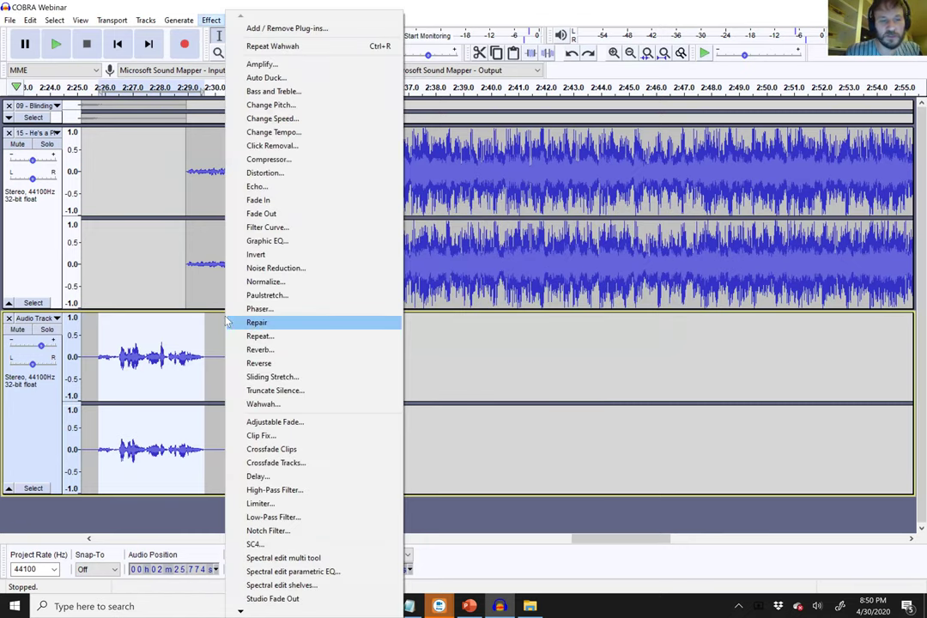
click(177, 327)
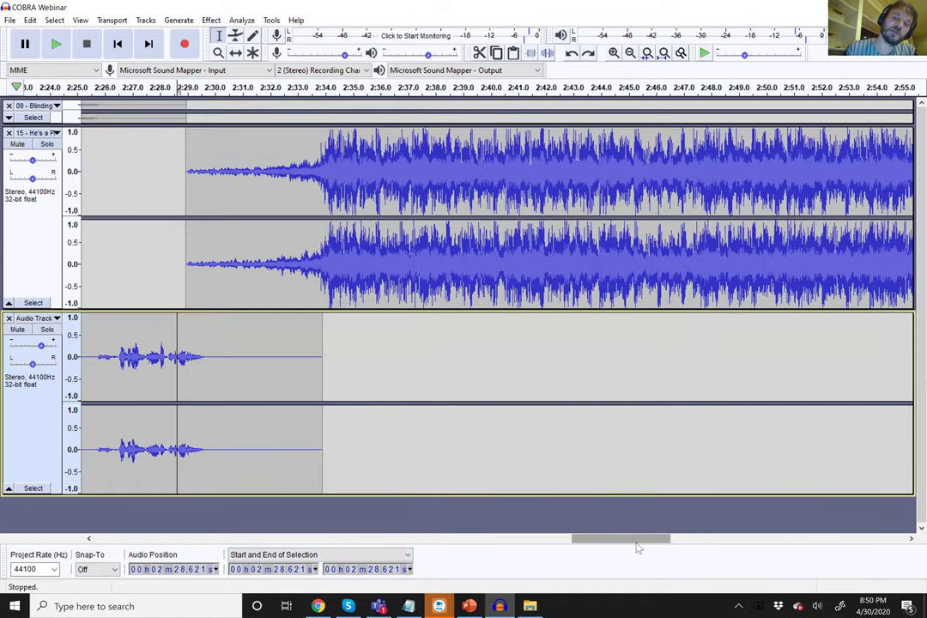
- Delete the section between about 3:32.1 and 3:38.3 from the "15 - He's a Pirate" track
drag(648, 540, 825, 534)
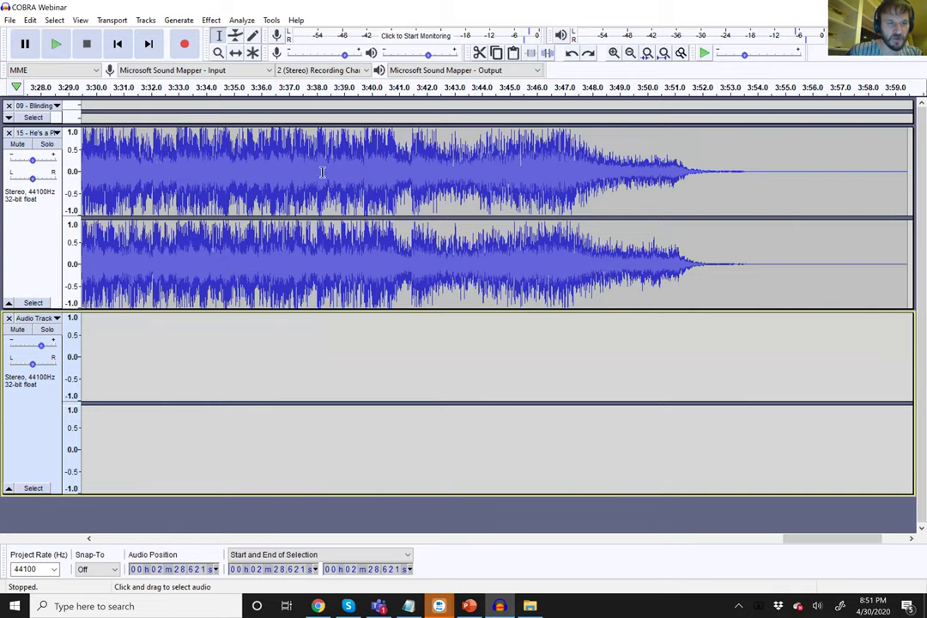
drag(143, 172, 313, 172)
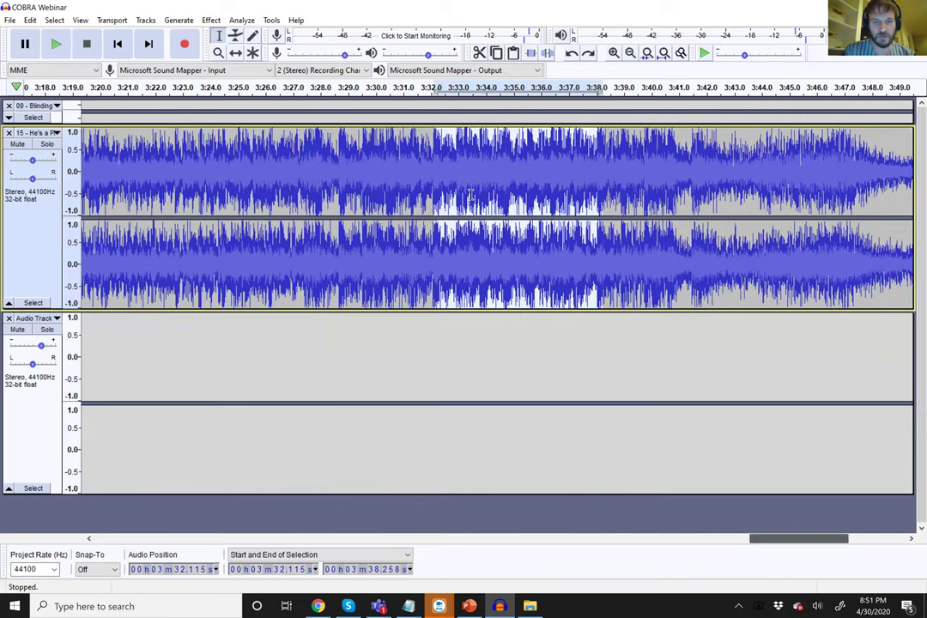
scroll(481, 198, left, 3)
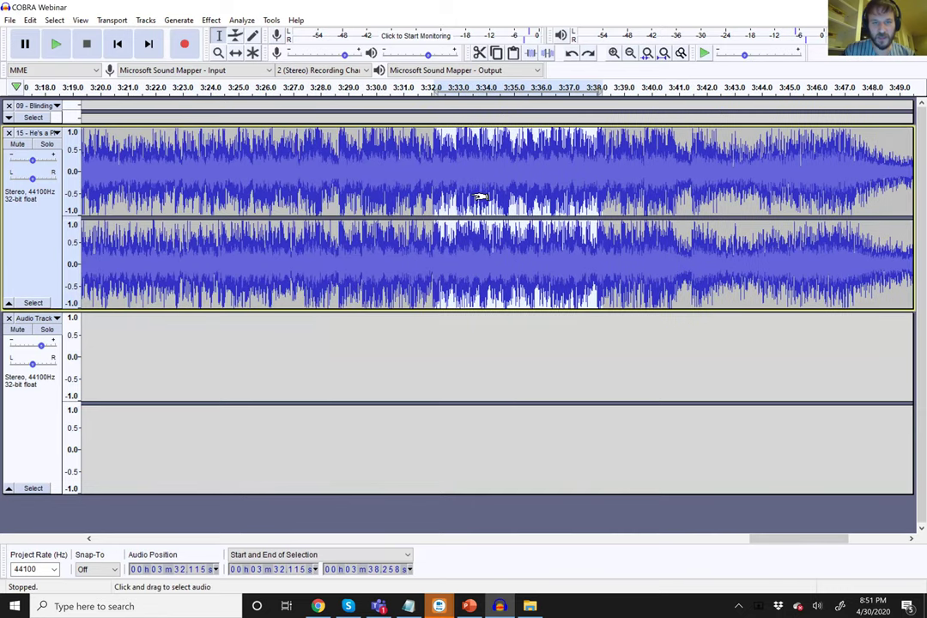
- Play the shortened song across the cut from about 3:31.4, pause it, and undo the deletion
click(414, 165)
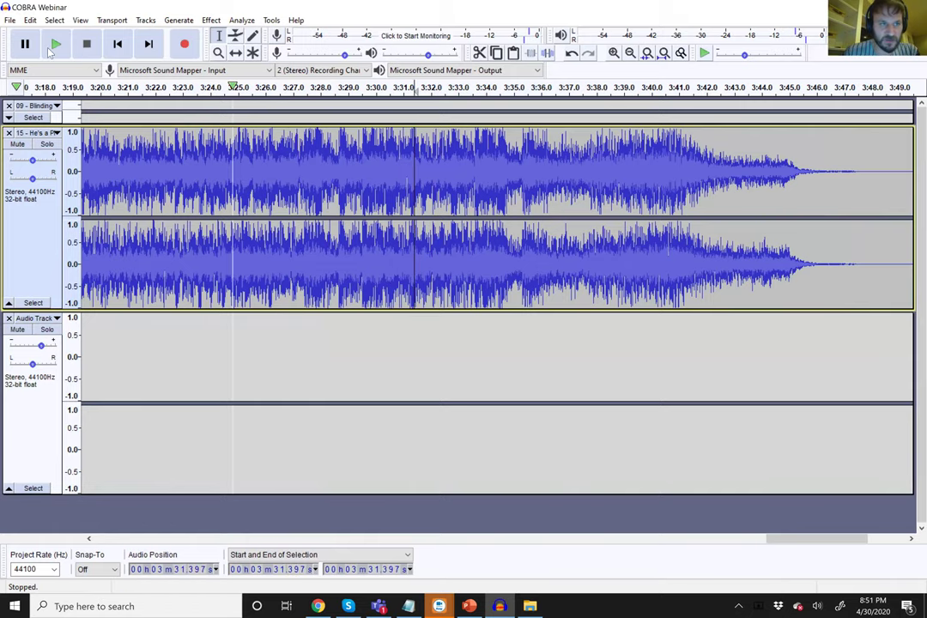
key(space)
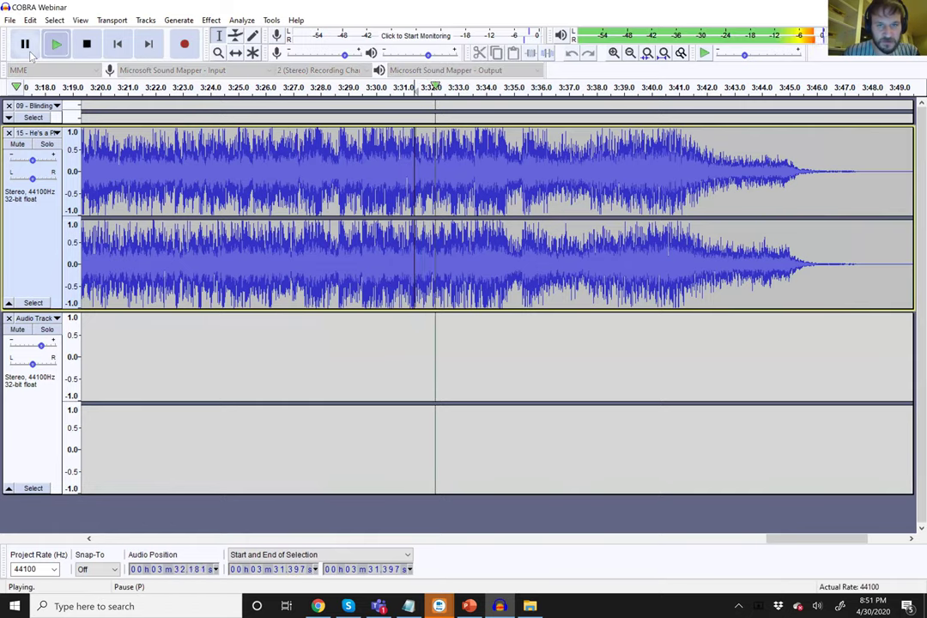
click(28, 50)
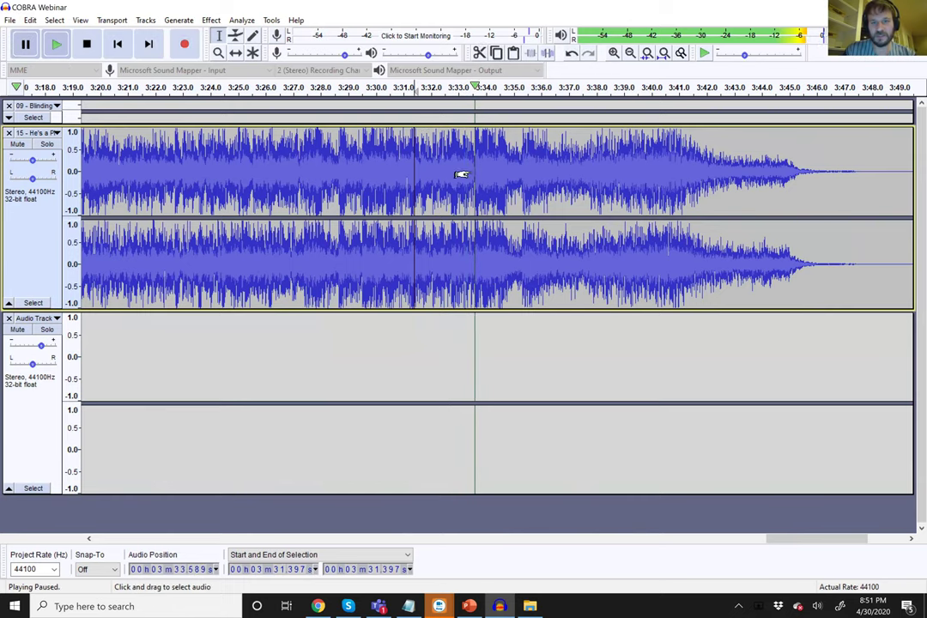
key(ctrl+z)
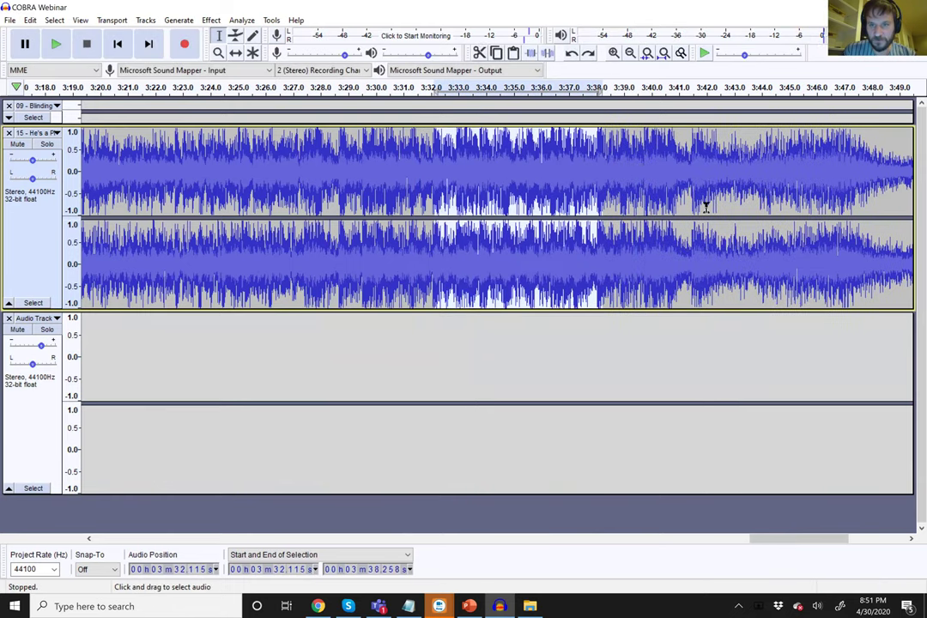
- Delete the quieter passage between about 3:41.2 and 3:45.2 of the song and play it from about 3:40.6
drag(682, 172, 785, 181)
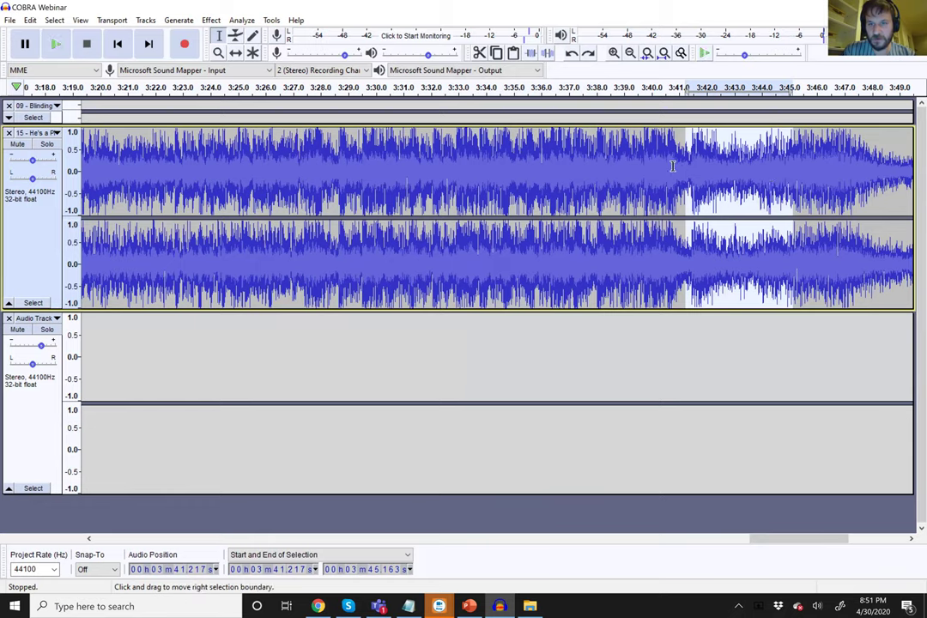
key(ctrl+y)
click(56, 44)
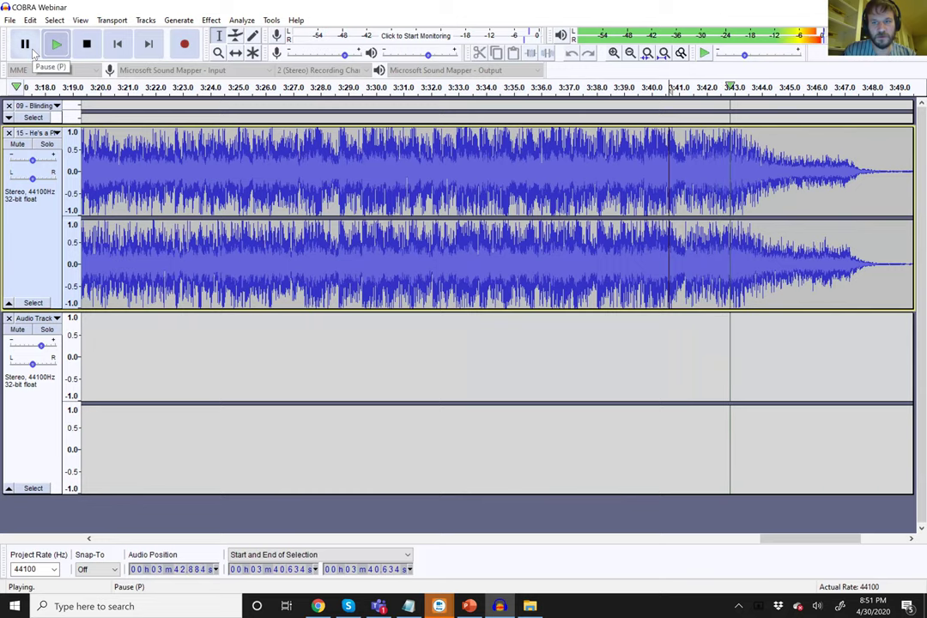
- Stop playback and undo the deletion of the quieter passage
click(26, 44)
key(ctrl+z)
key(space)
- Delete the song's fading ending between about 3:48 and 3:54, and play the abrupt cut from about 3:46.5
drag(777, 540, 808, 548)
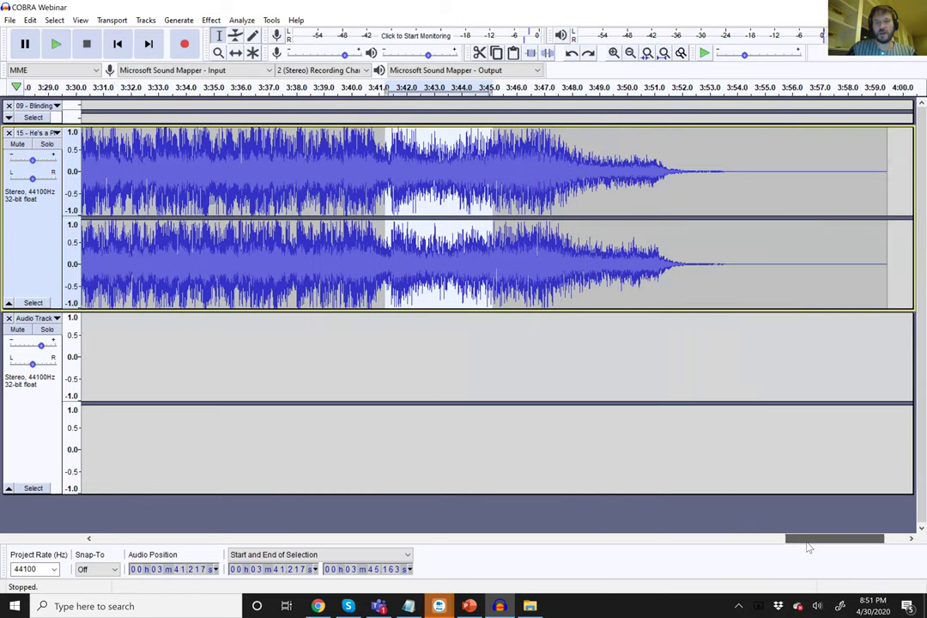
drag(573, 174, 735, 171)
key(Delete)
click(532, 157)
click(55, 44)
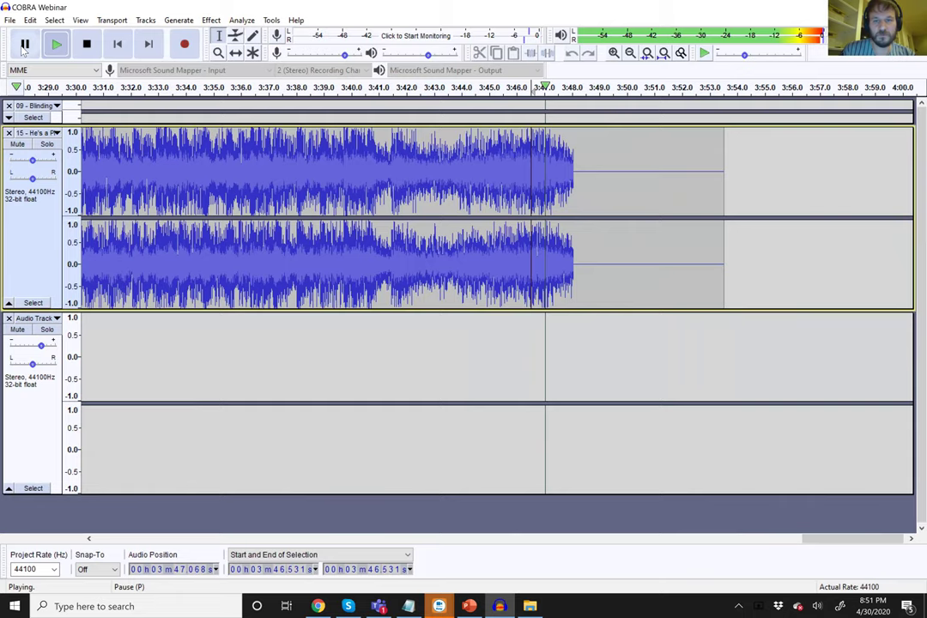
click(24, 45)
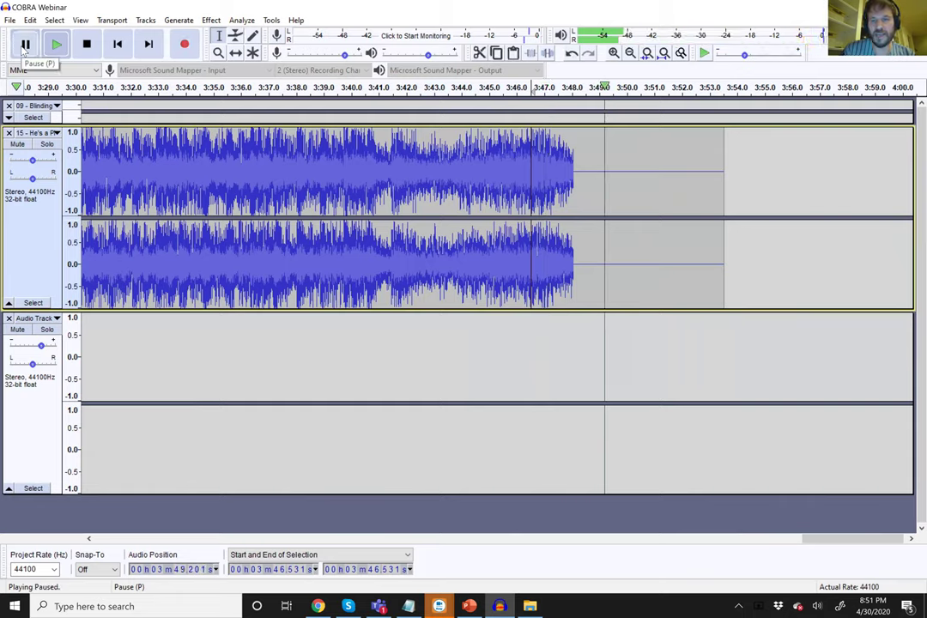
- Play the song's abrupt ending from about 3:44.7 and pause playback once the cut has passed
click(479, 159)
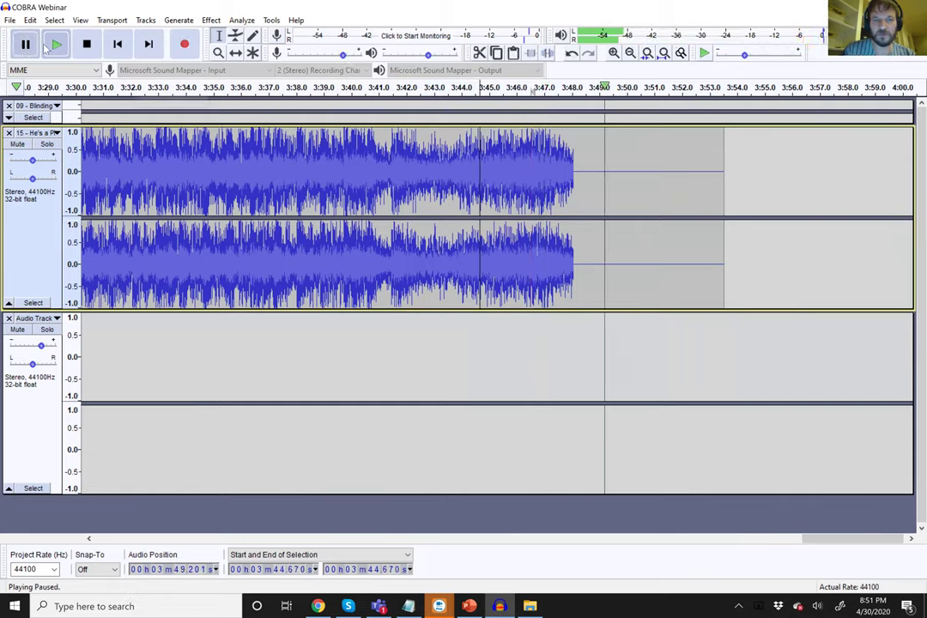
click(24, 45)
click(53, 44)
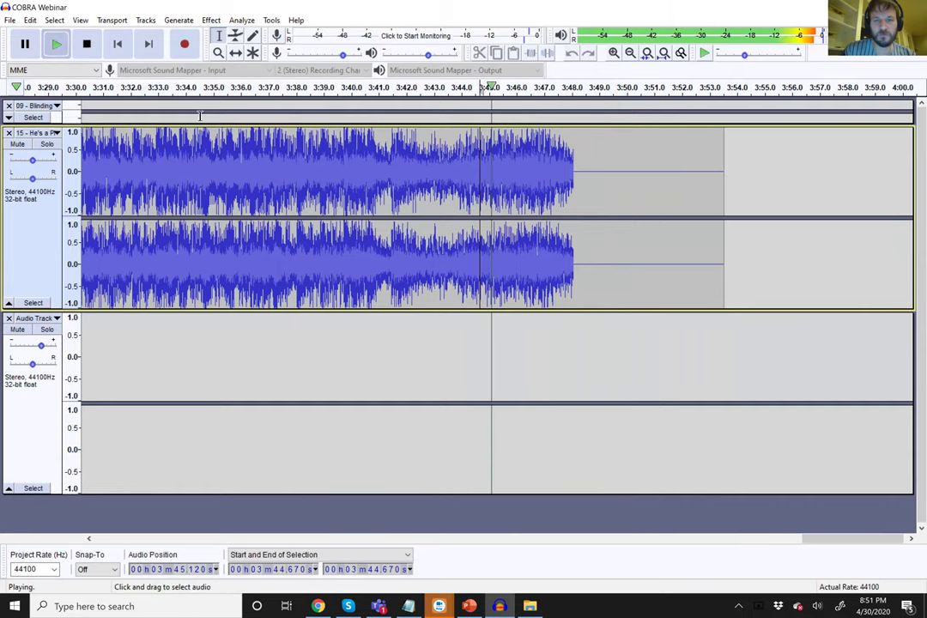
click(31, 48)
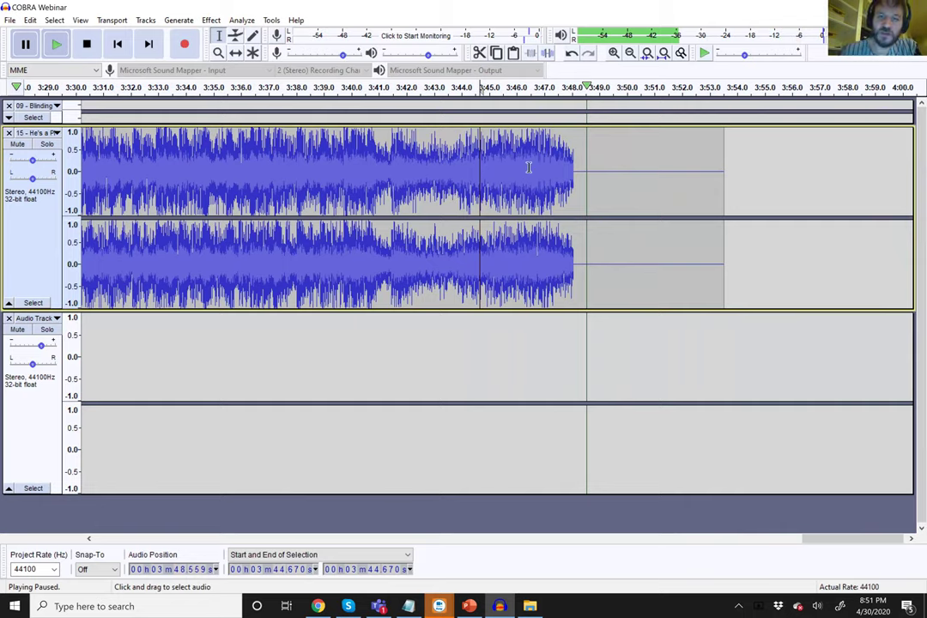
- Apply Fade Out to the end of the song between about 3:46.1 and 3:48.1
drag(519, 157, 573, 178)
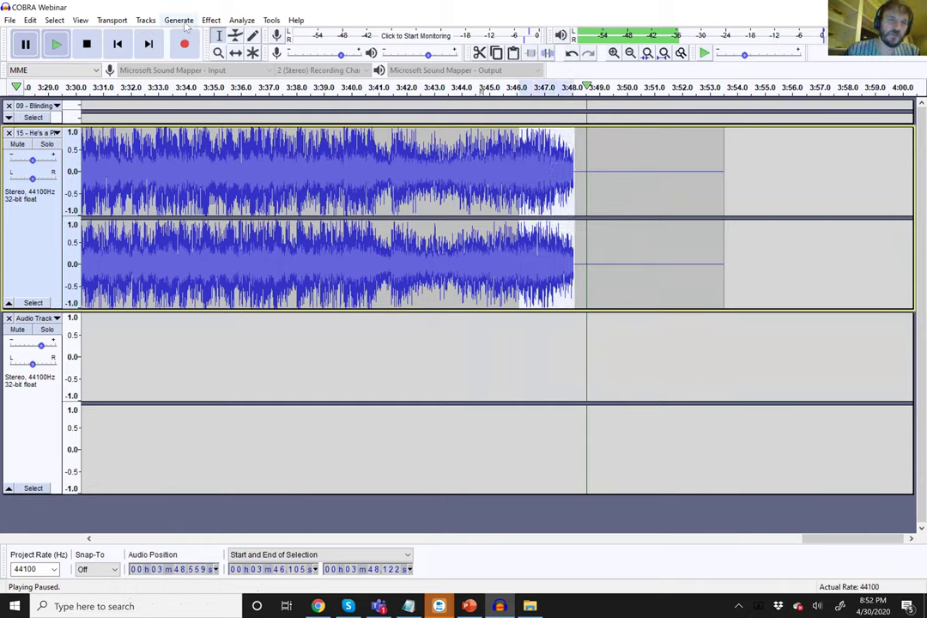
click(182, 22)
mouse_move(209, 22)
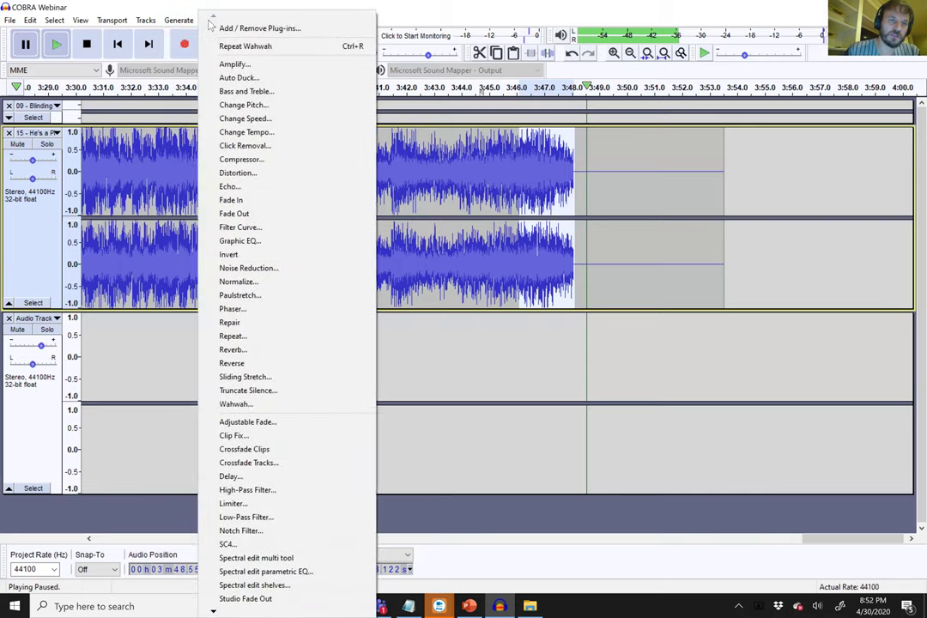
click(241, 219)
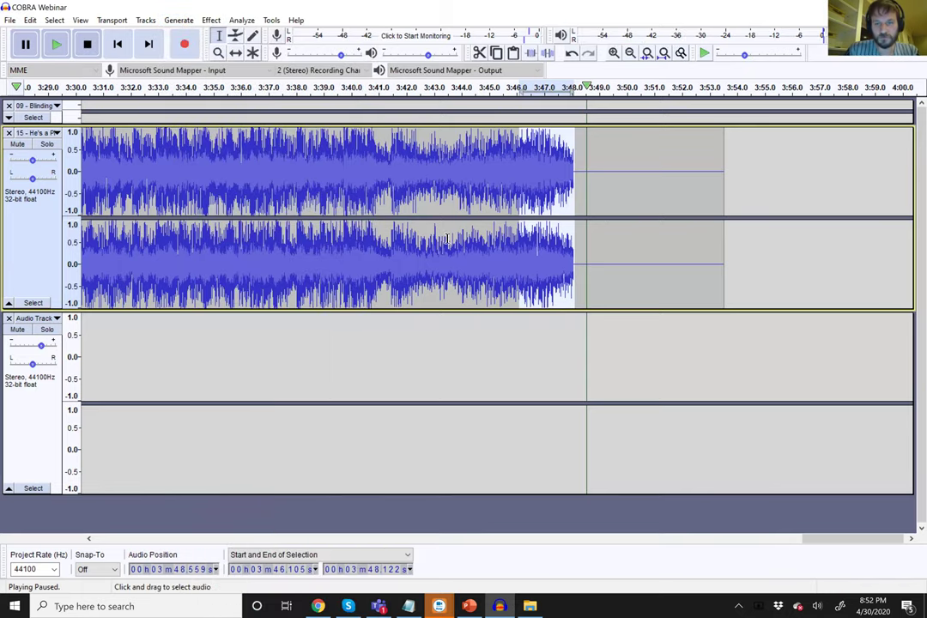
- Play the faded ending from about 3:44.7, pause it, and undo the fade-out
click(480, 172)
click(56, 44)
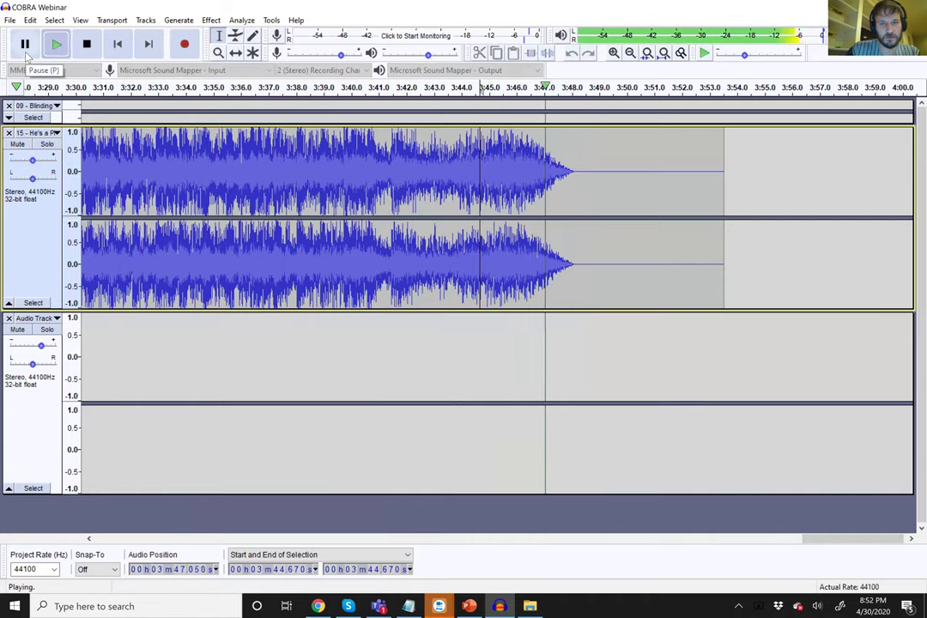
click(25, 49)
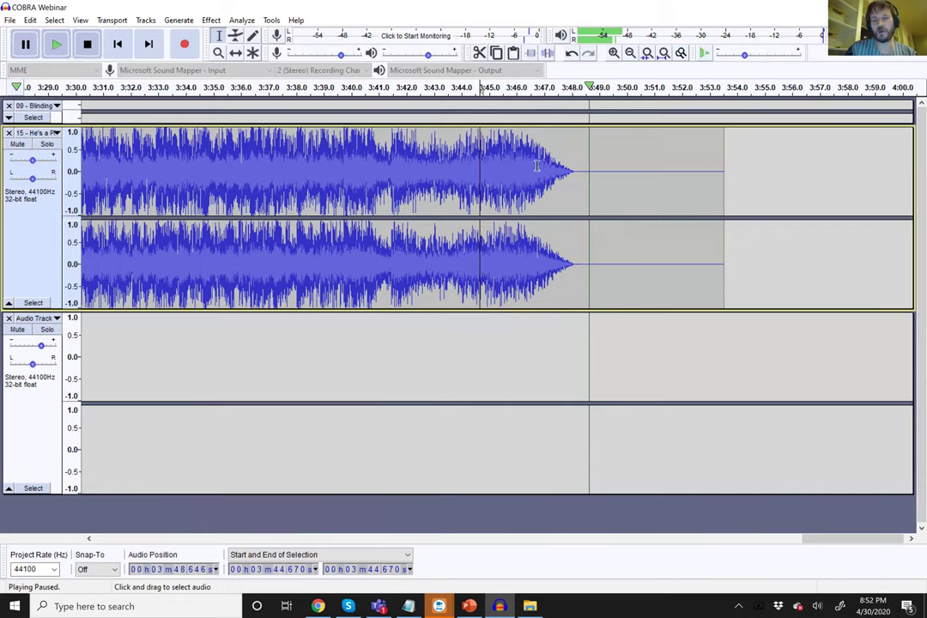
key(ctrl+z)
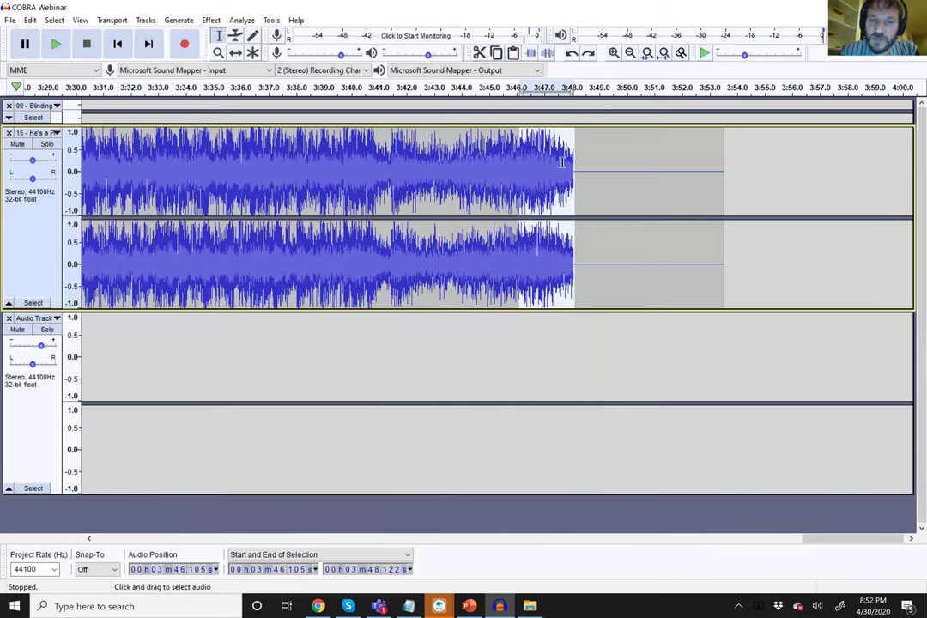
- Apply Fade Out to a longer stretch of the song's ending, from about 3:43.3 to 3:48.2
drag(574, 165, 442, 170)
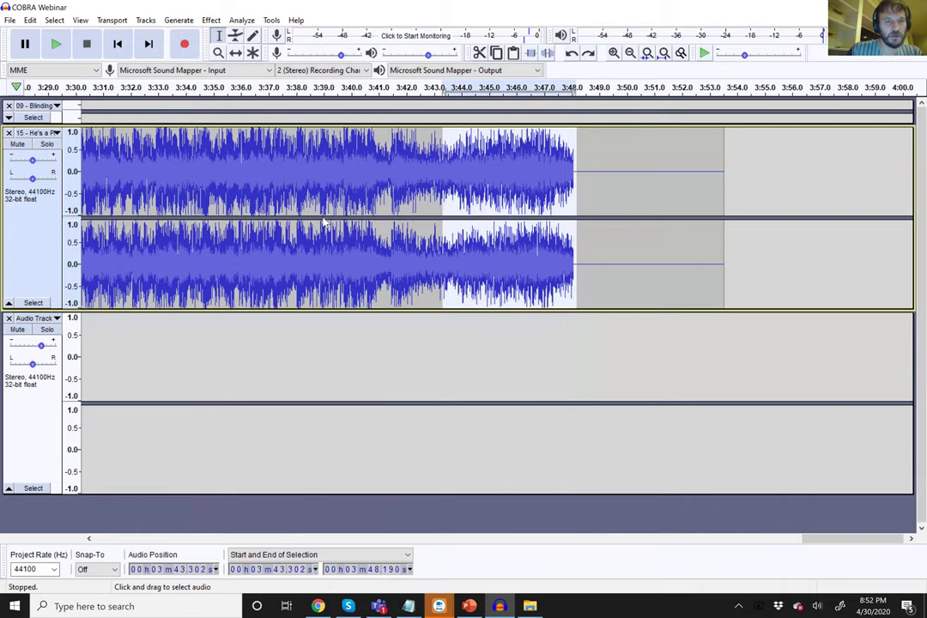
key(alt+c)
key(Down)
key(Down)
key(Down)
key(Down)
key(Down)
key(Down)
key(Down)
key(Down)
key(Down)
key(Down)
key(Down)
key(Down)
key(Down)
key(Down)
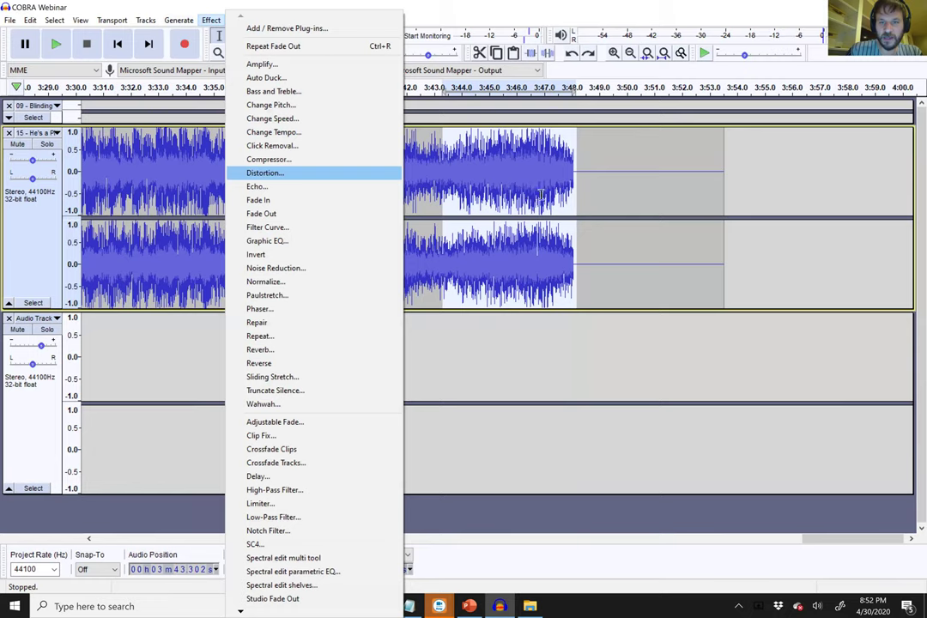
key(Return)
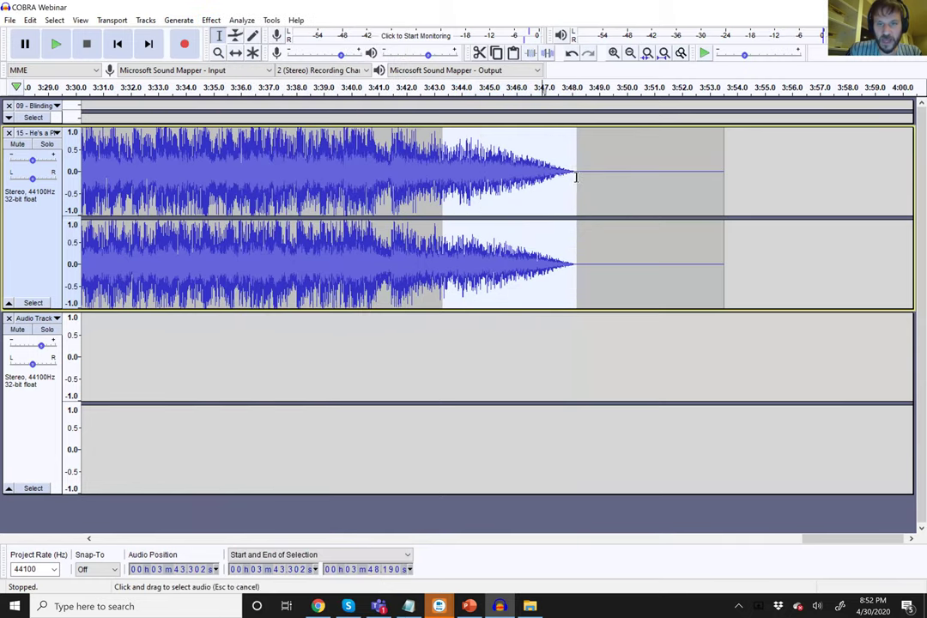
- Apply another Fade Out to the last part of the song, between about 3:46.0 and 3:48.0
click(569, 176)
drag(518, 171, 572, 172)
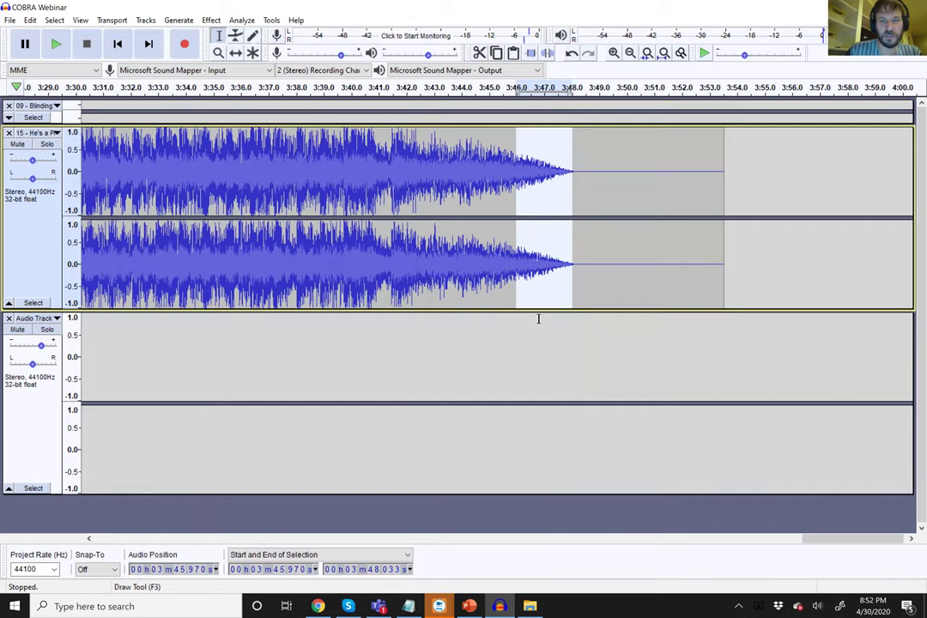
click(212, 19)
key(Down)
key(Down)
key(Down)
key(Down)
key(Down)
key(Down)
key(Down)
key(Down)
key(Down)
key(Down)
key(Down)
key(Down)
key(Down)
key(Down)
key(Down)
key(Up)
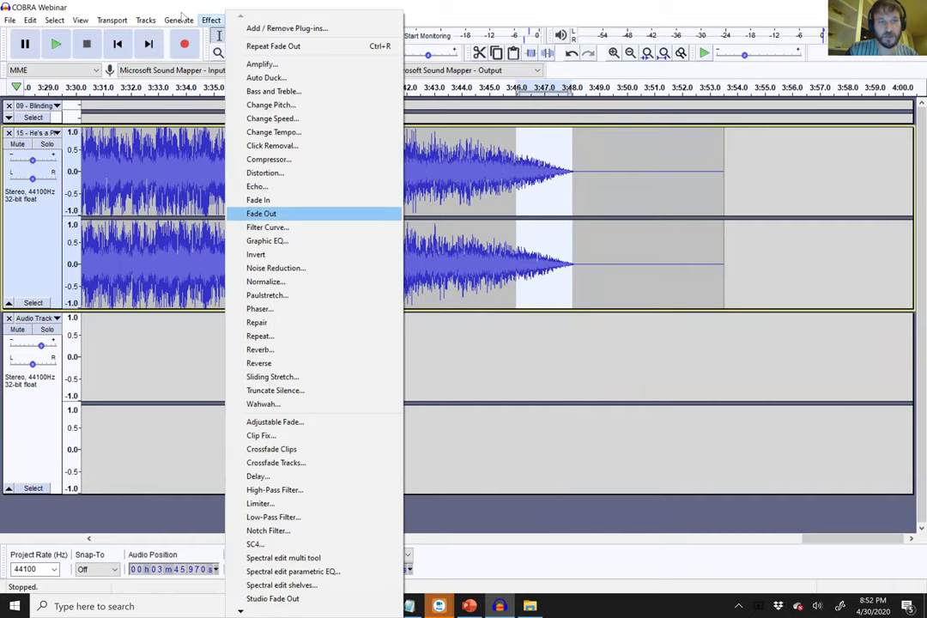
click(265, 218)
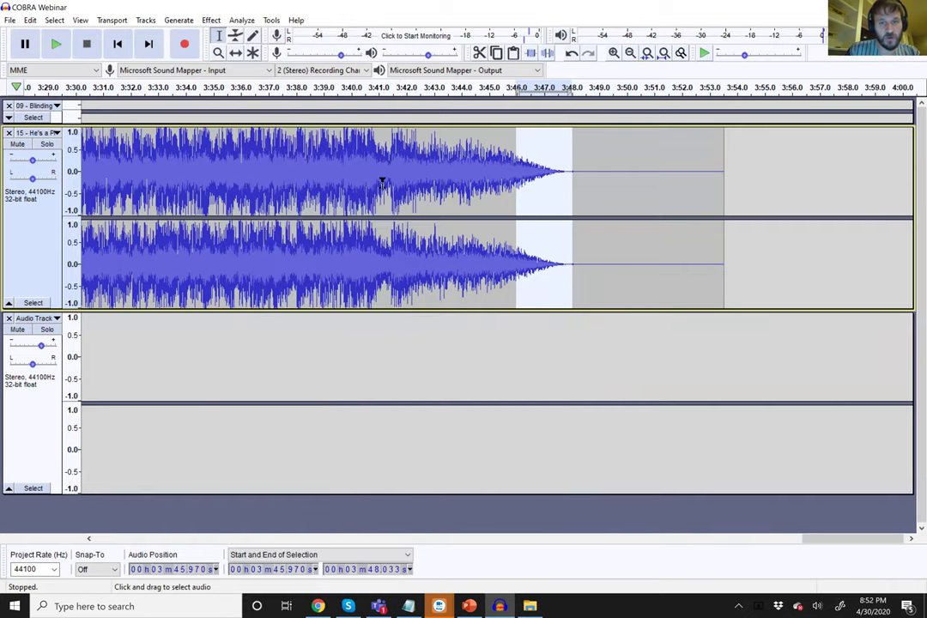
- Repeat the Fade Out once more on the same final two seconds of the song
key(alt+c)
key(Down)
key(Down)
key(Down)
key(Down)
key(Down)
key(Down)
key(Down)
key(Down)
key(Down)
key(Down)
key(Down)
key(Down)
key(Down)
key(Return)
- Play the repeatedly faded ending from about 3:42.5, pause it, and undo all the fade-outs
click(429, 185)
key(space)
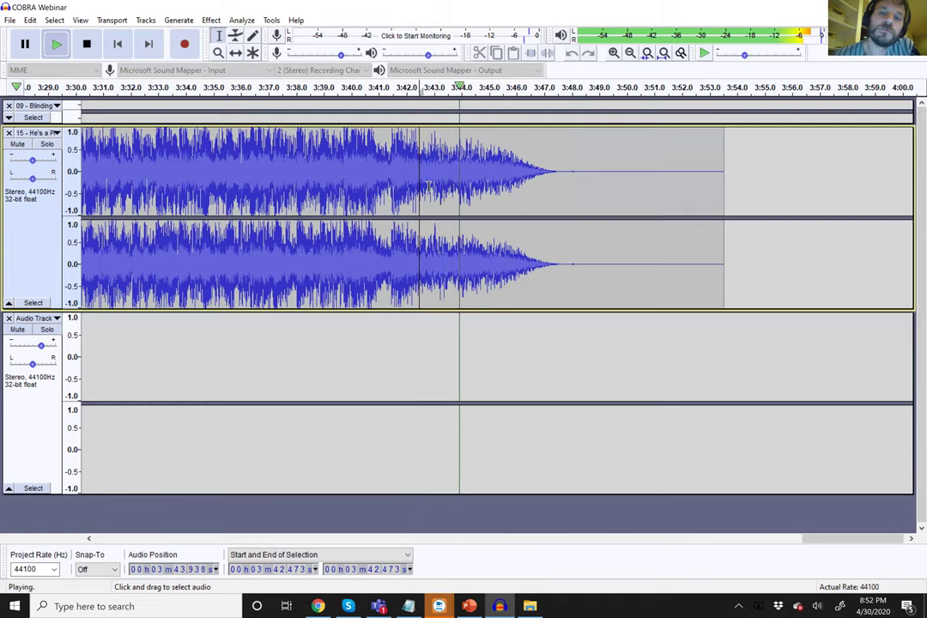
click(25, 45)
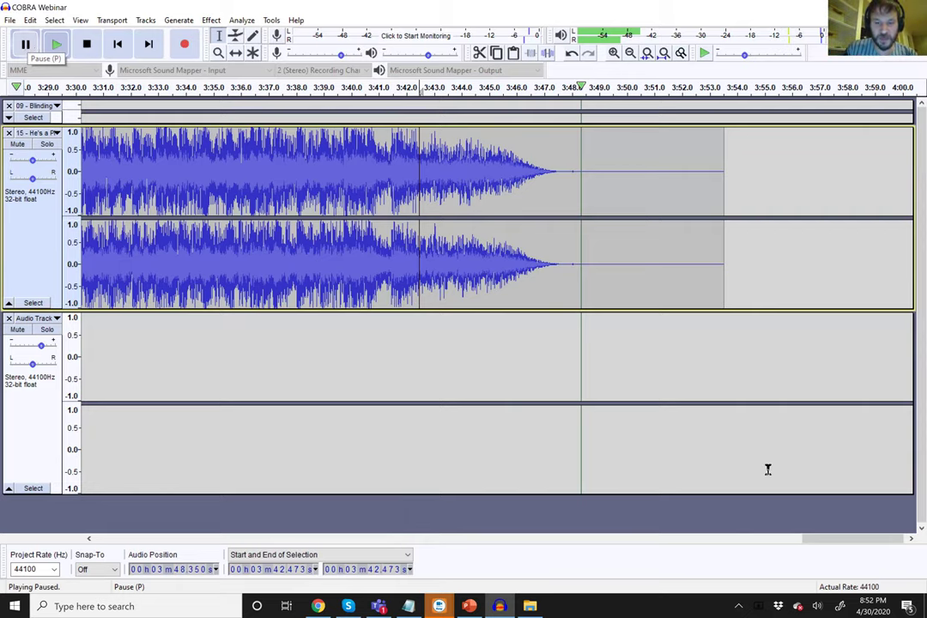
key(ctrl+z)
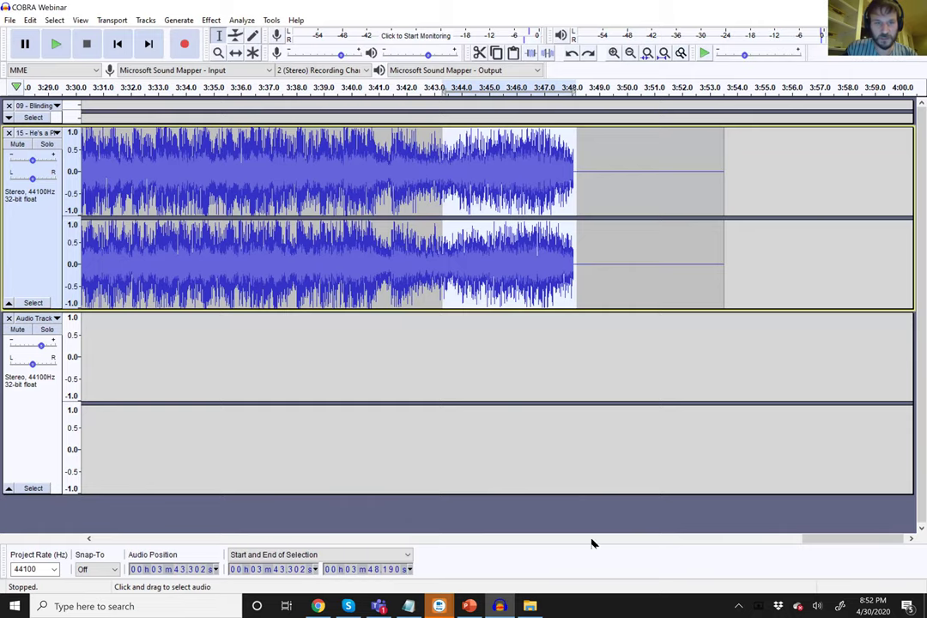
- Delete the quiet opening of the second song, selecting from about 2:26.1 to 2:35.2
scroll(365, 179, left, 10)
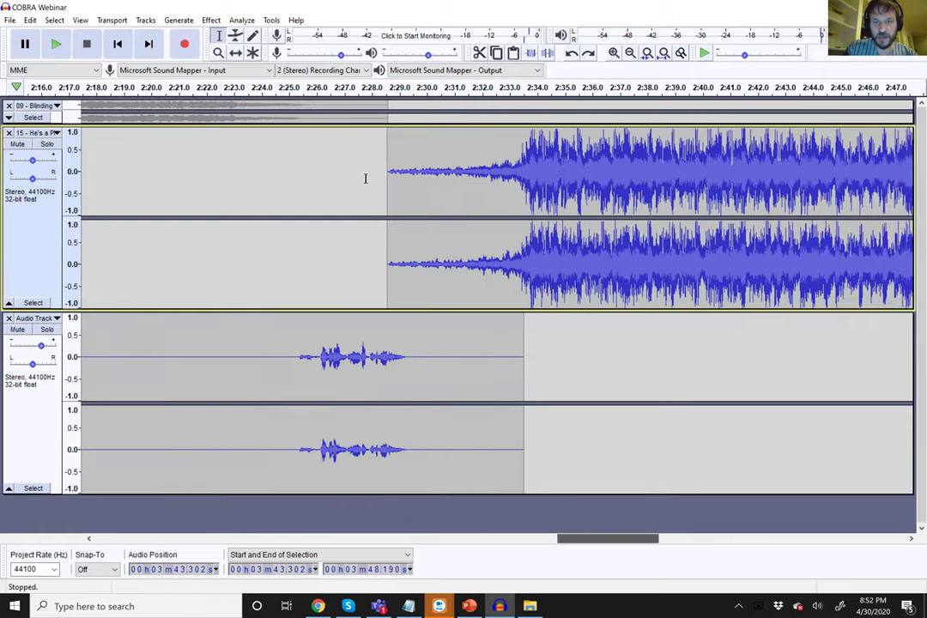
drag(481, 182, 321, 182)
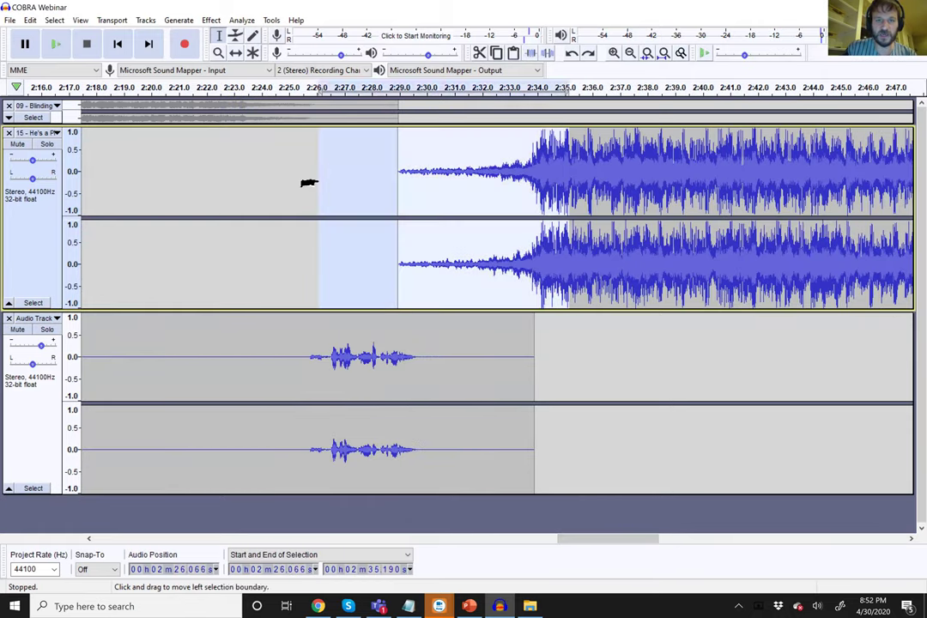
key(Delete)
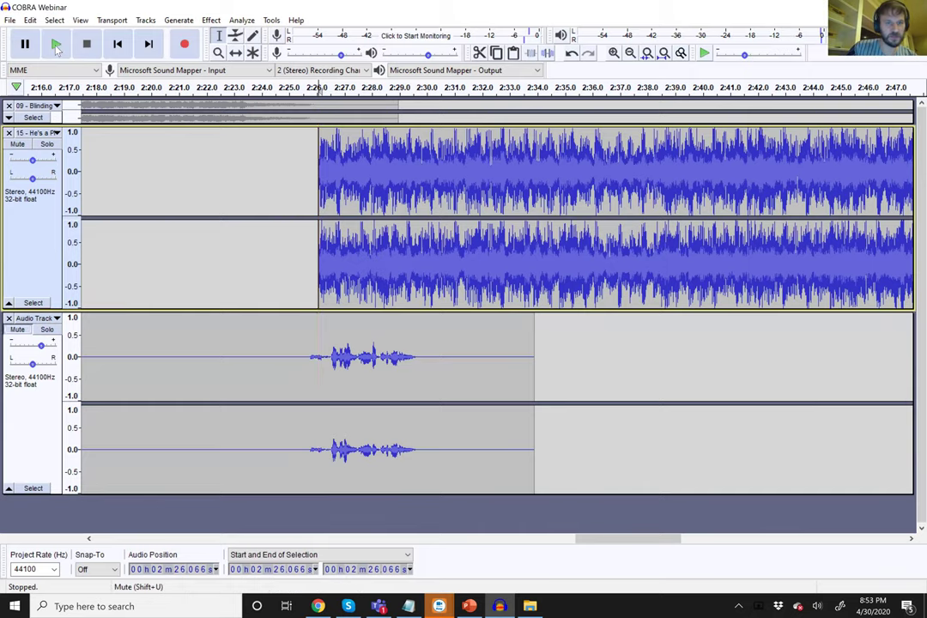
- Mute the voice-over track and play the second song's abrupt start from about 2:25.4, pausing shortly after it begins
click(318, 361)
click(301, 172)
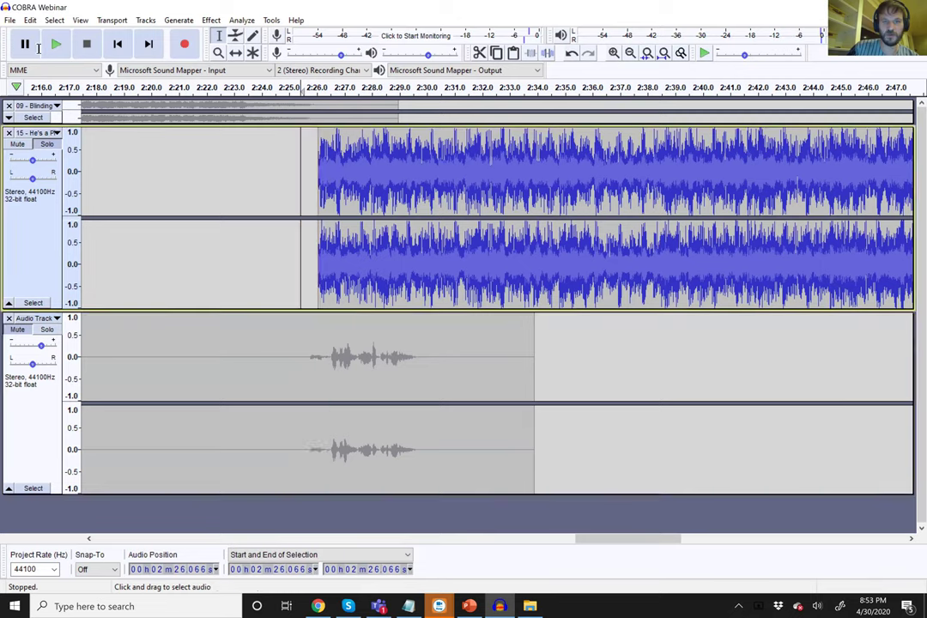
click(56, 44)
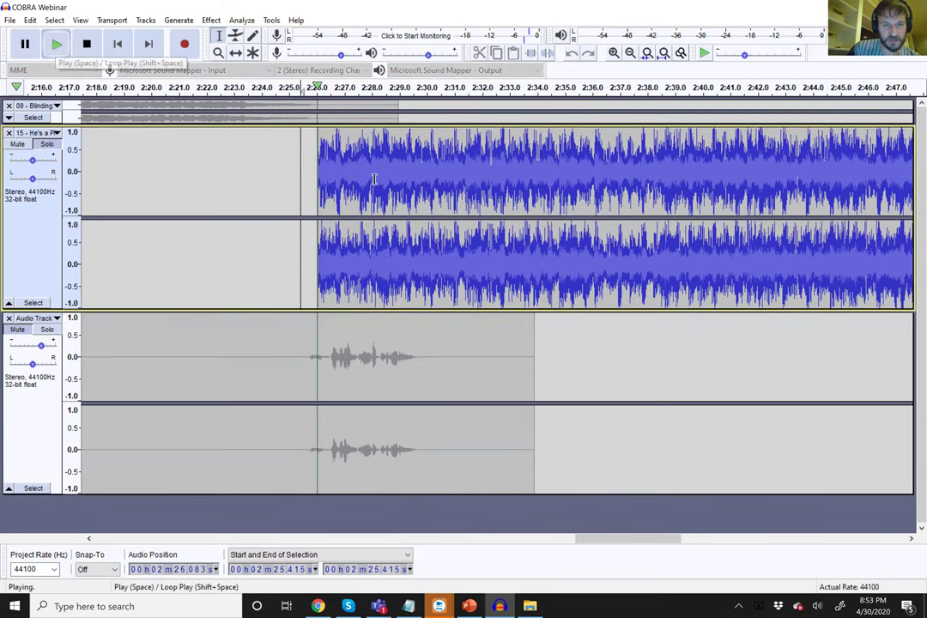
key(p)
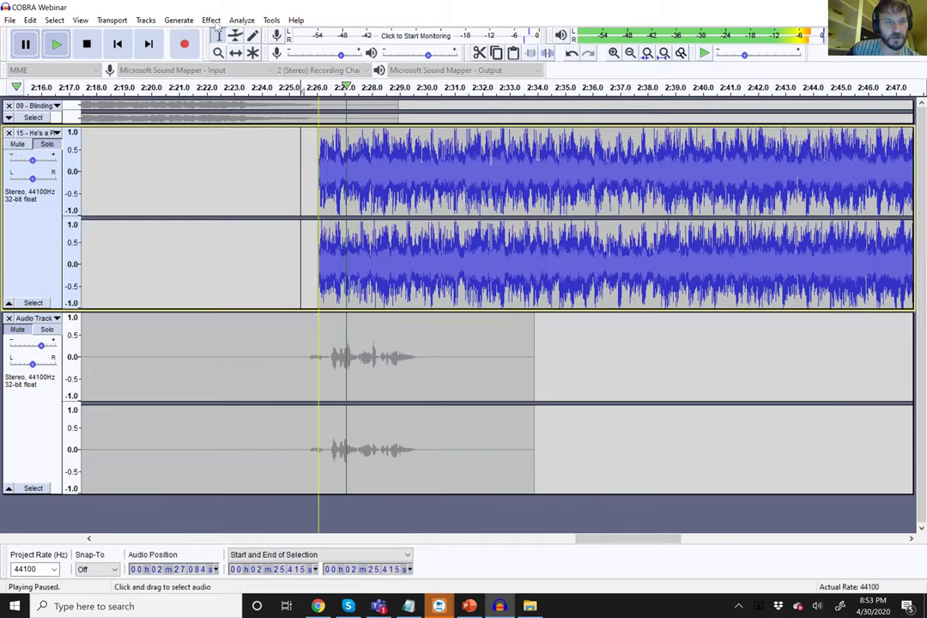
- Apply Fade In to the second song's opening between about 2:25.9 and 2:30.2, and play it from about 2:25.7
drag(290, 201, 289, 197)
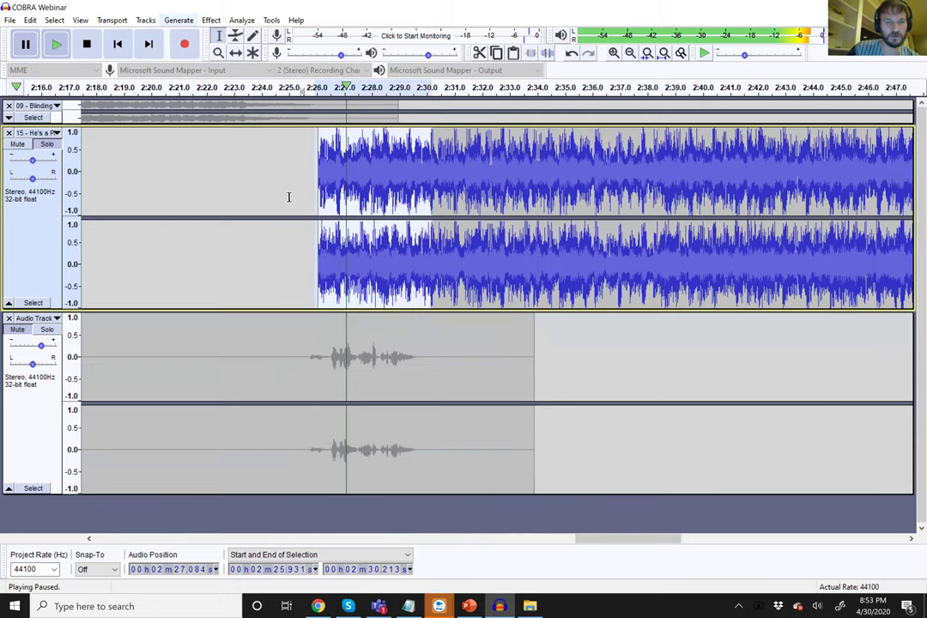
key(alt+c)
click(288, 199)
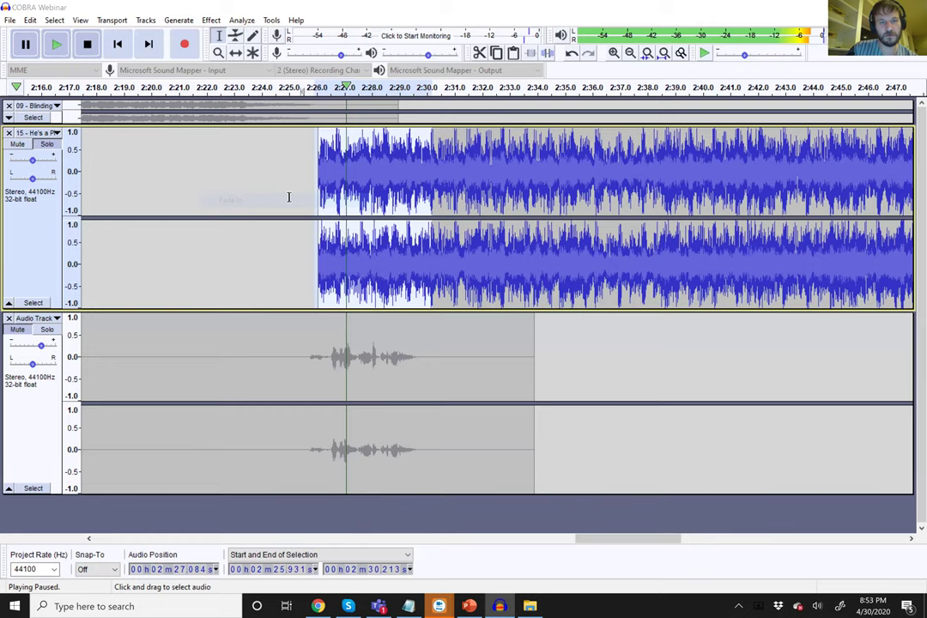
click(51, 48)
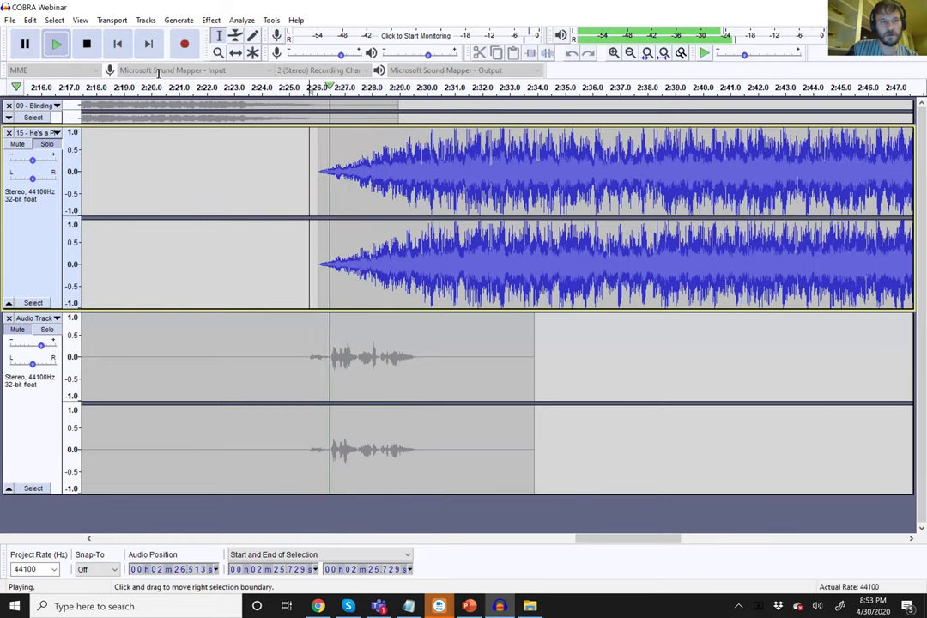
key(p)
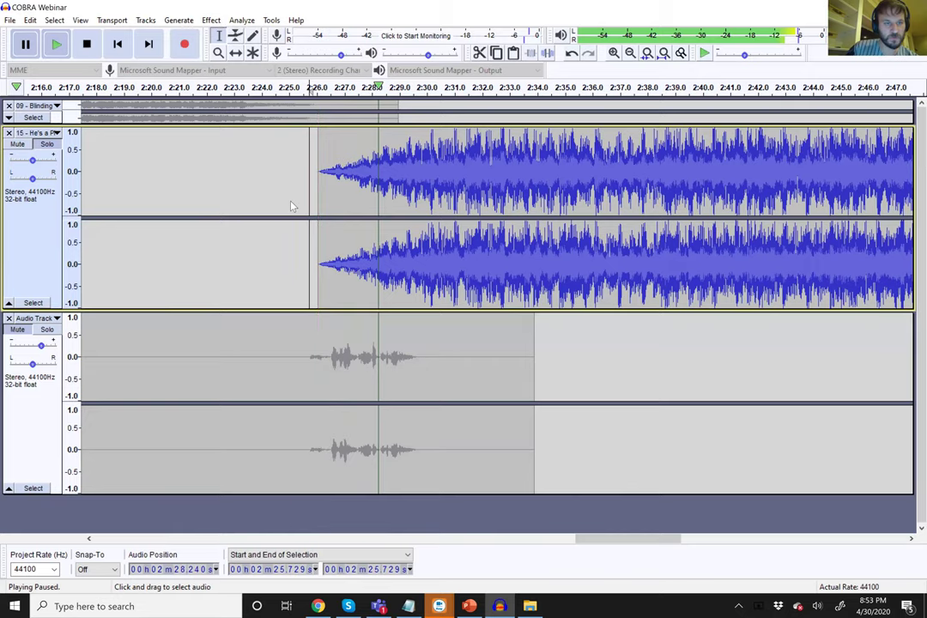
- Apply Fade In a second time to the same opening passage of the second song
key(alt+c)
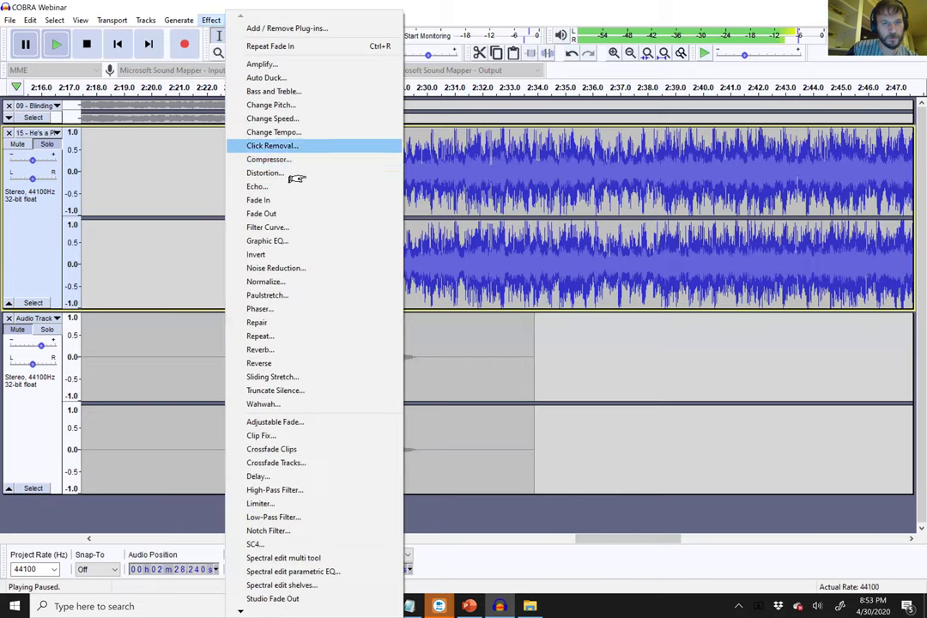
key(Escape)
key(space)
- Play the twice-faded opening from about 2:25.6, pause it, and undo both fade-ins
key(space)
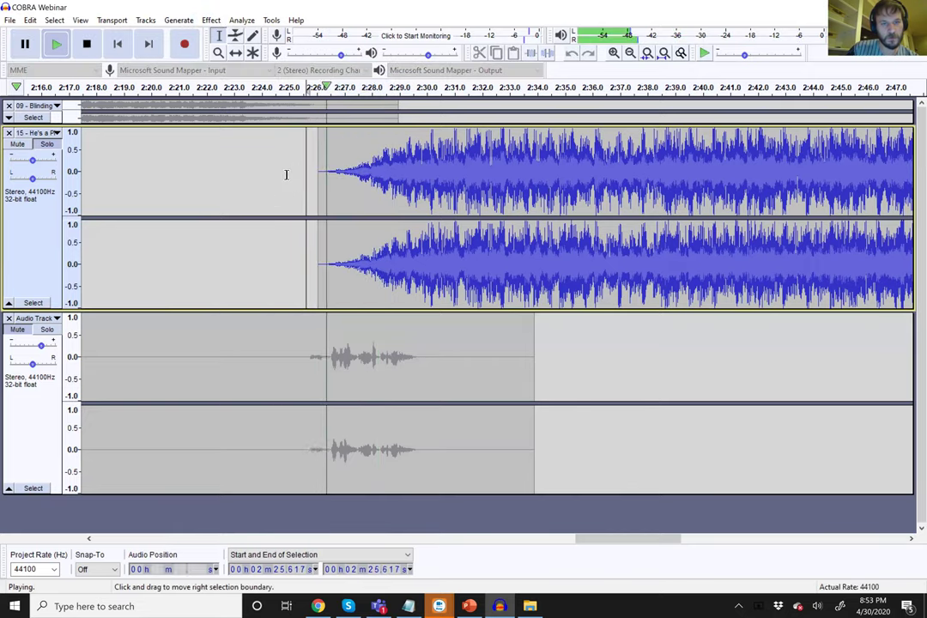
click(26, 45)
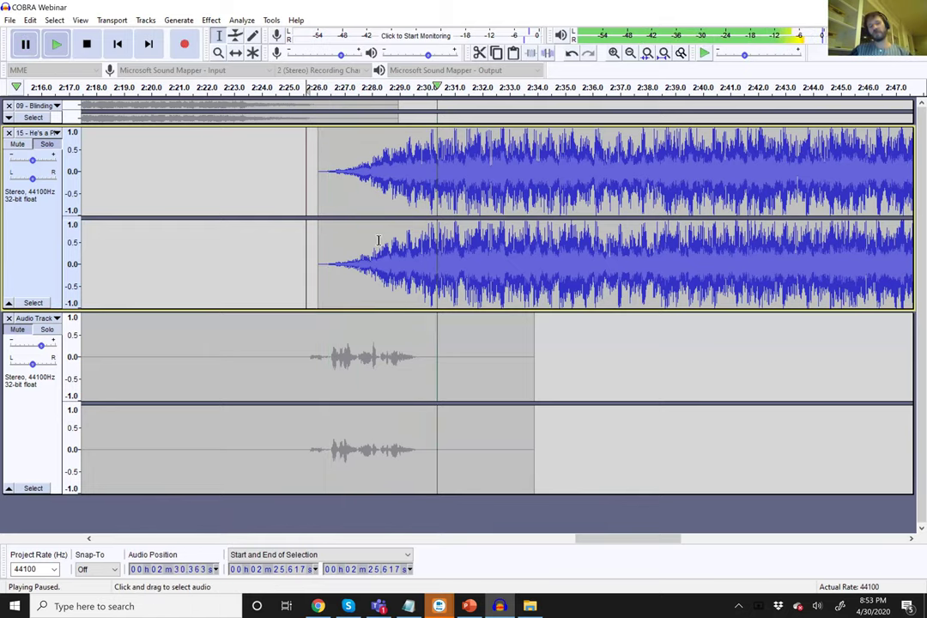
key(ctrl+z)
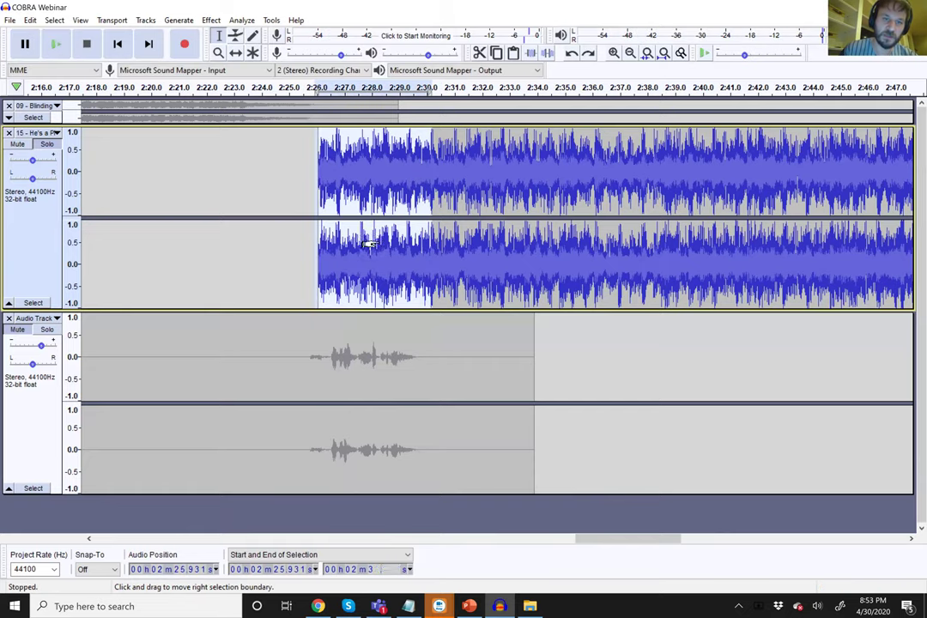
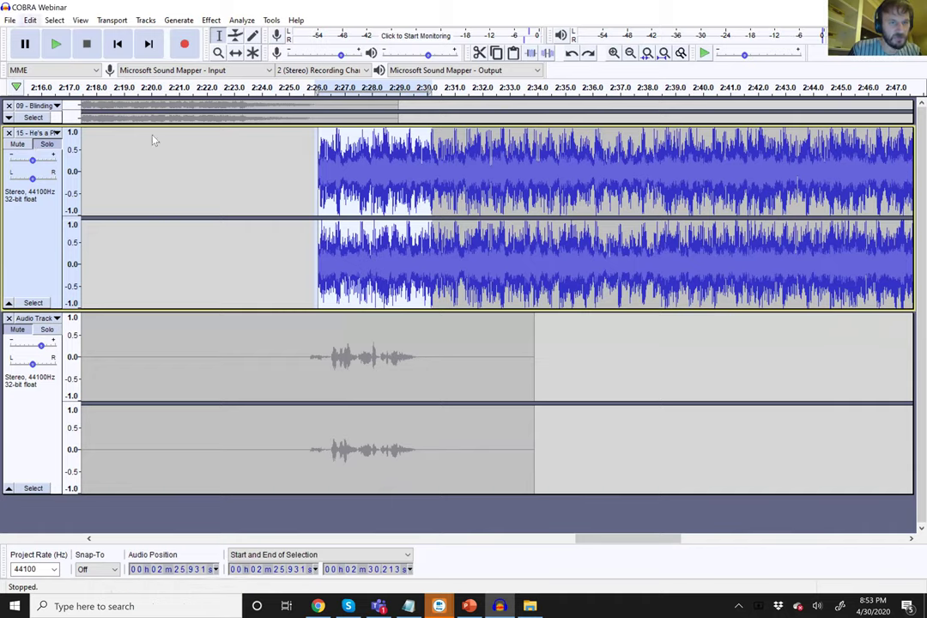
- Import the audio file "(Disc 14) 01 - Thunderstruck" from Downloads into the project
key(alt+f)
key(i)
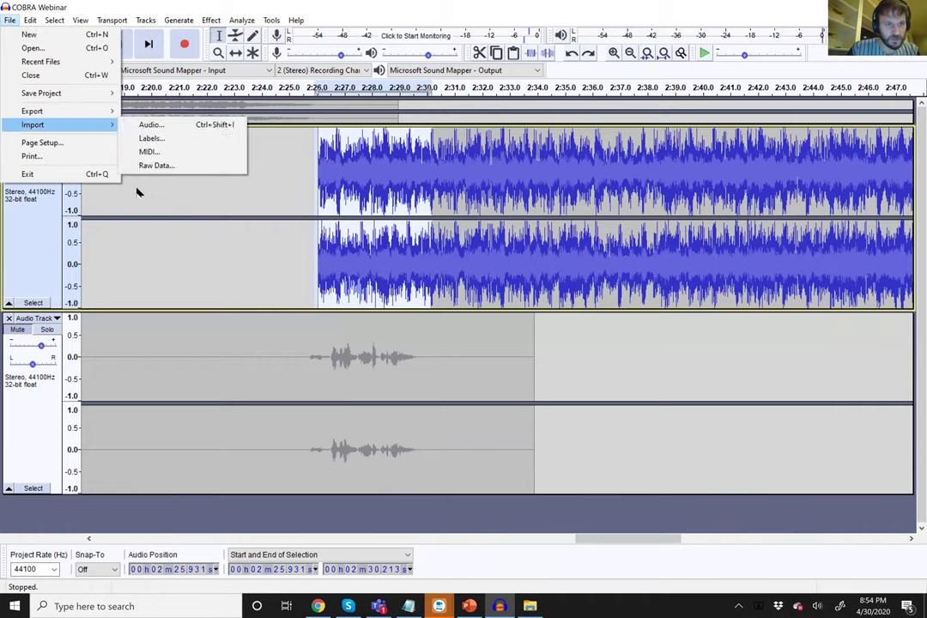
key(a)
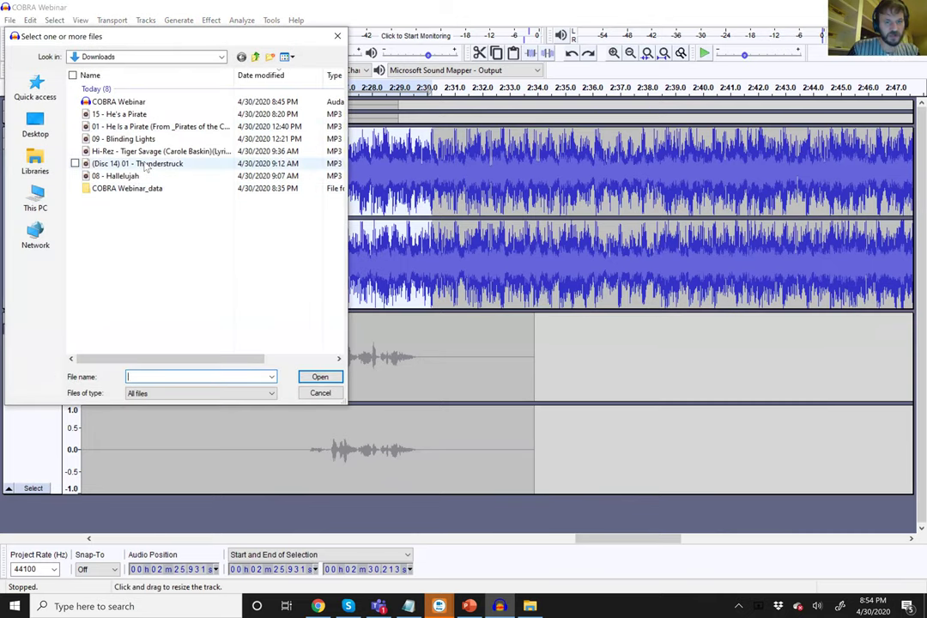
double_click(146, 164)
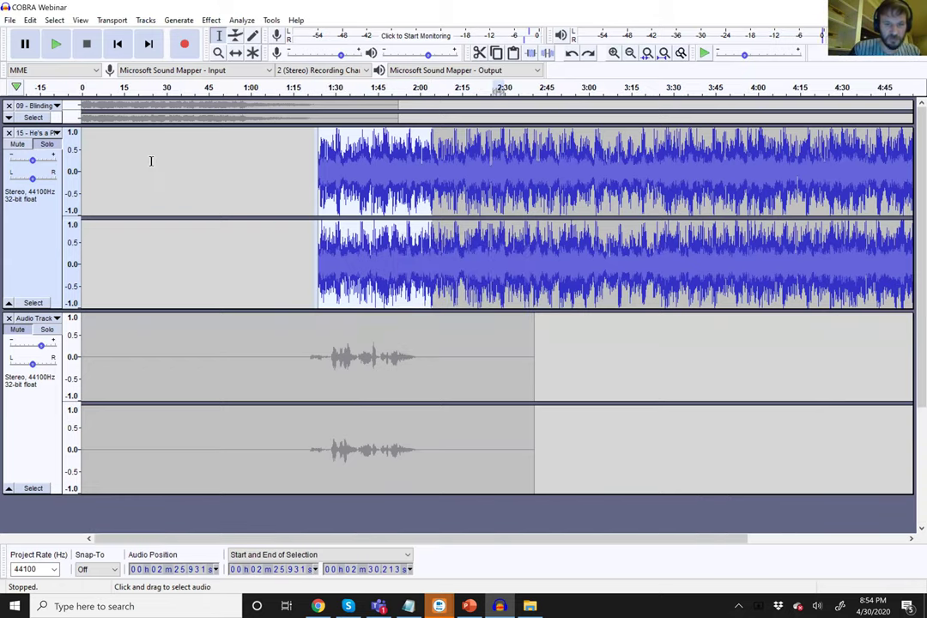
- Align all tracks end to end, and collapse the He's a Pirate and voice-over tracks
click(232, 193)
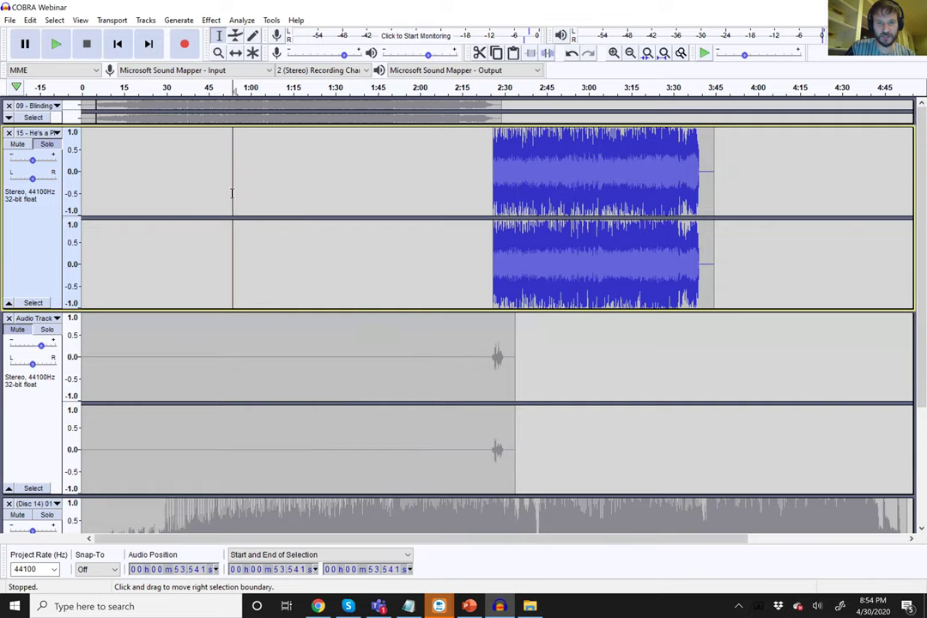
key(ctrl+a)
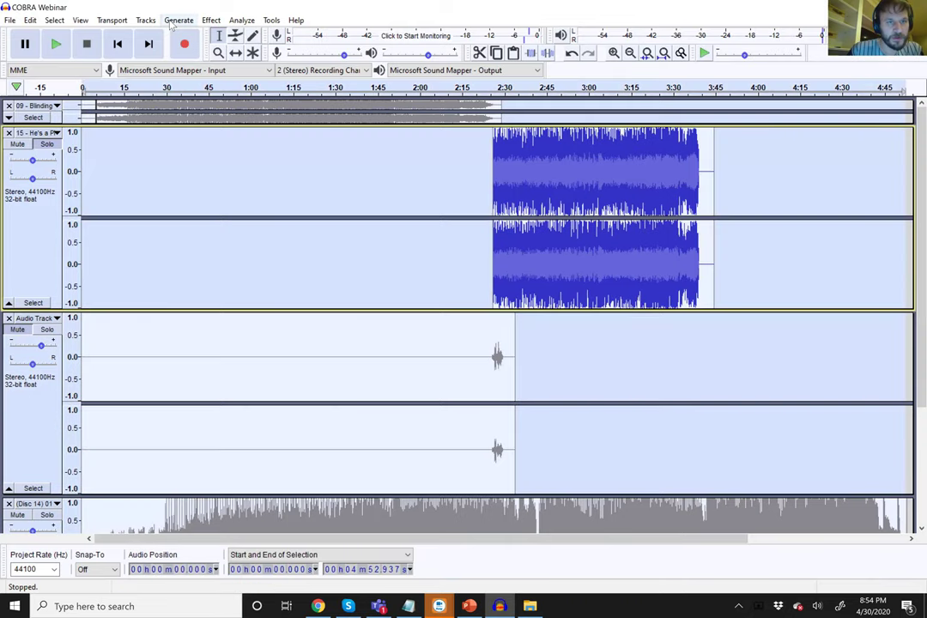
click(145, 20)
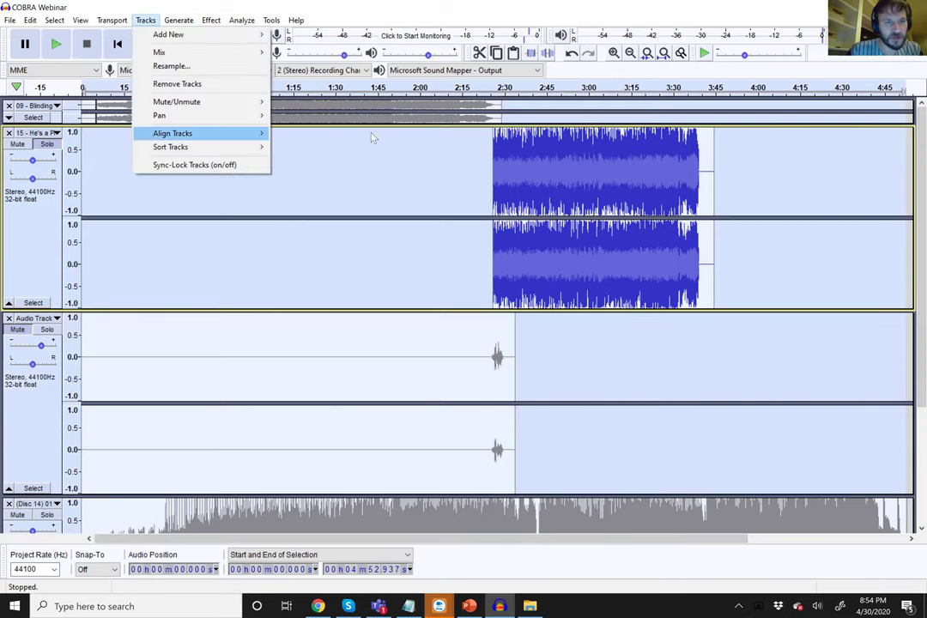
mouse_move(249, 133)
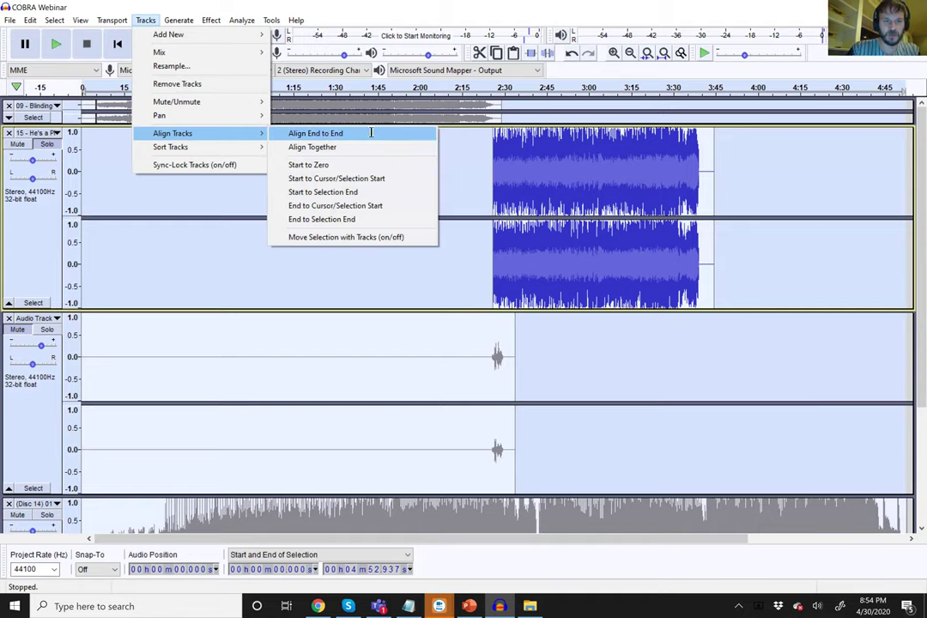
click(371, 133)
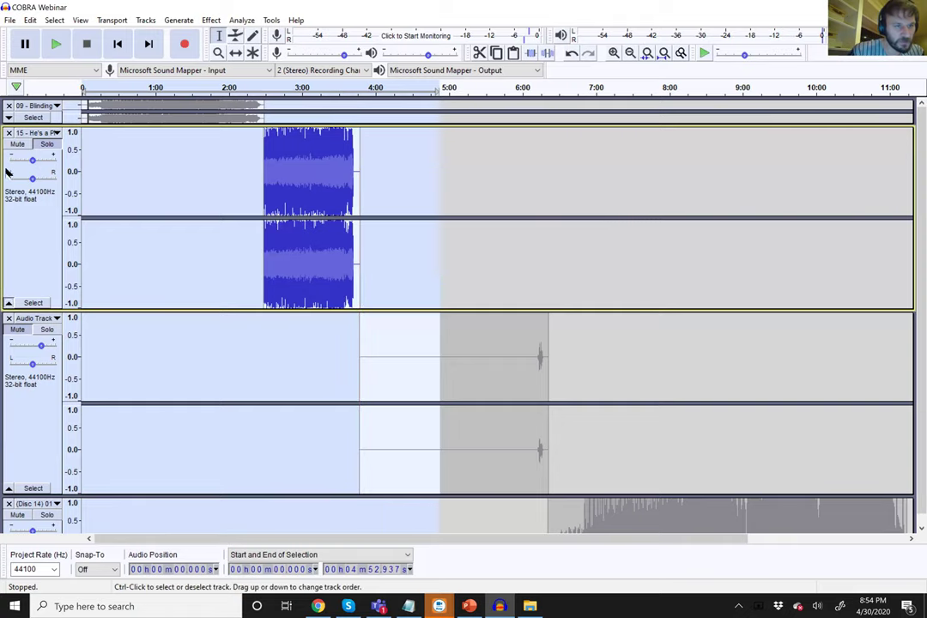
click(8, 302)
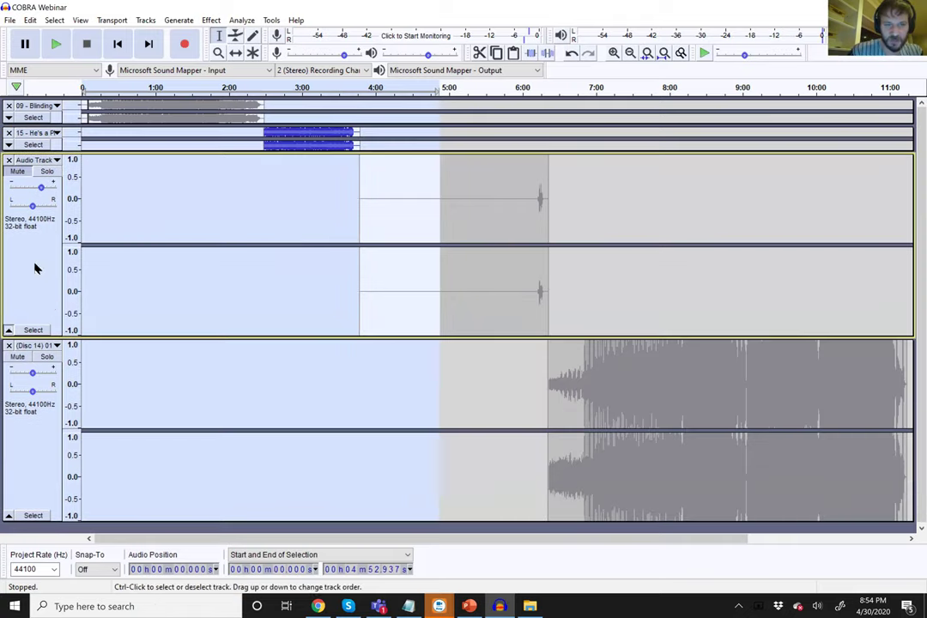
click(9, 330)
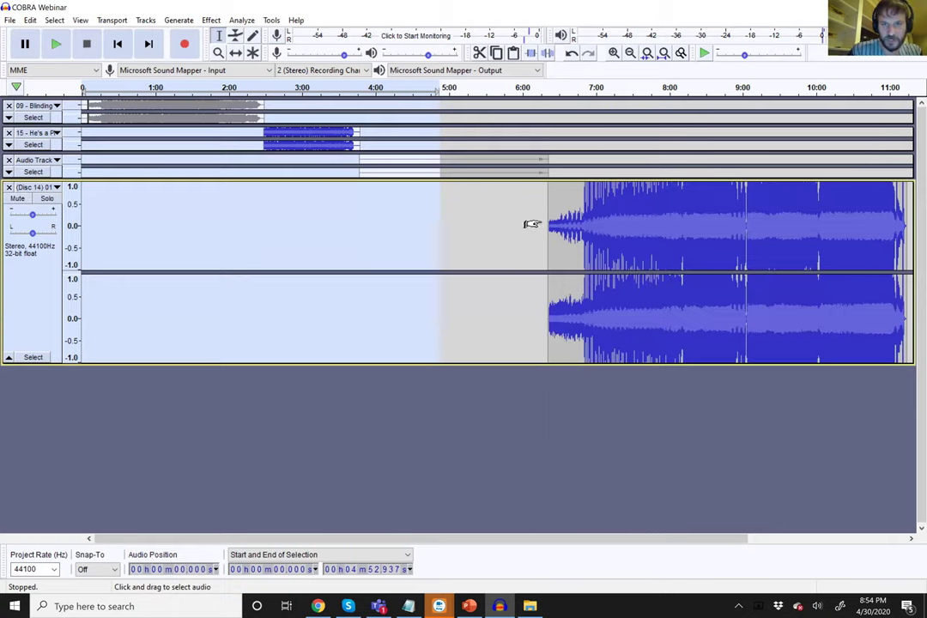
- Play the Thunderstruck track from about 6:15.7 through its quiet intro, and stop playback shortly after the louder part begins
click(543, 251)
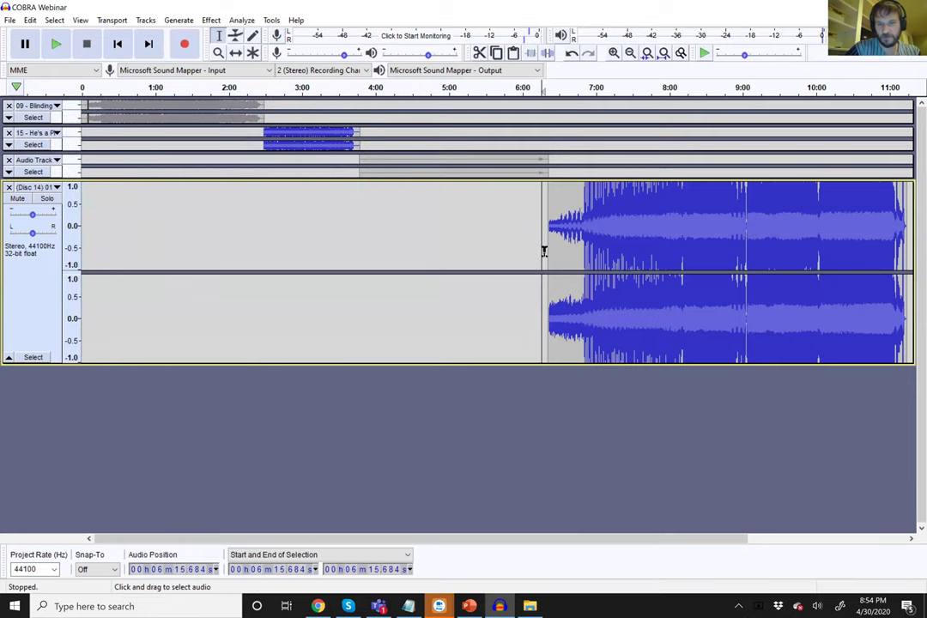
key(space)
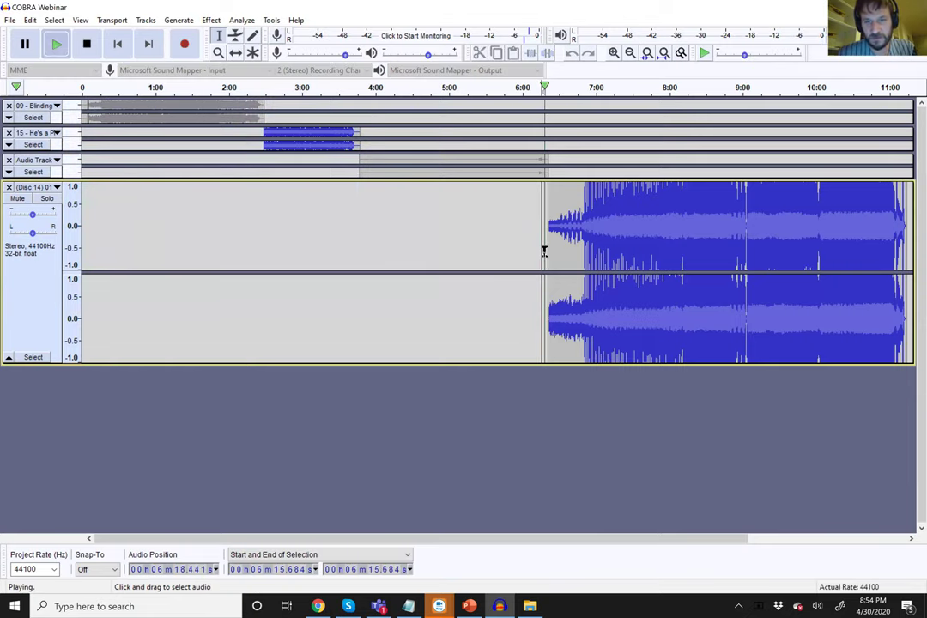
click(615, 53)
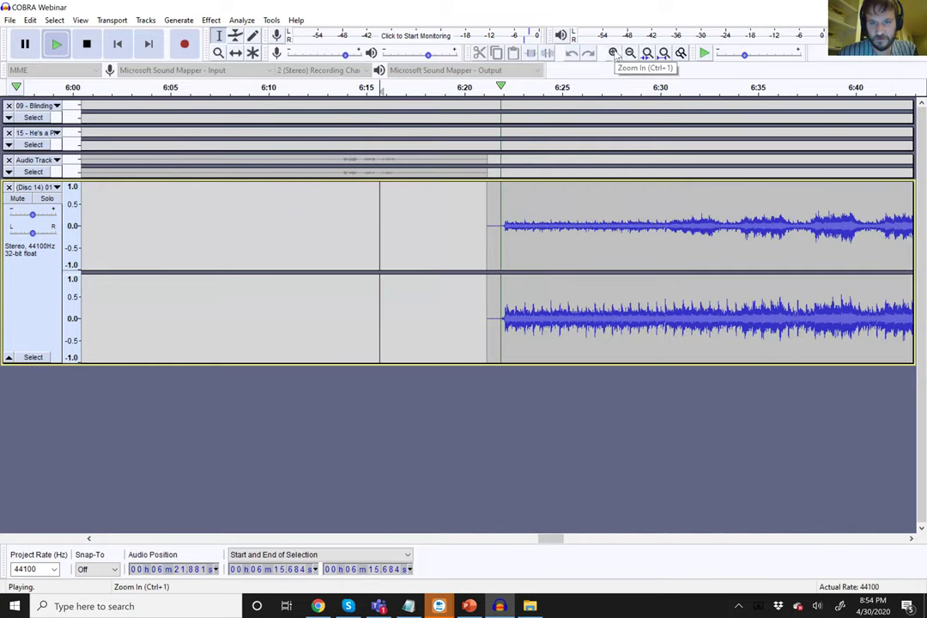
click(614, 53)
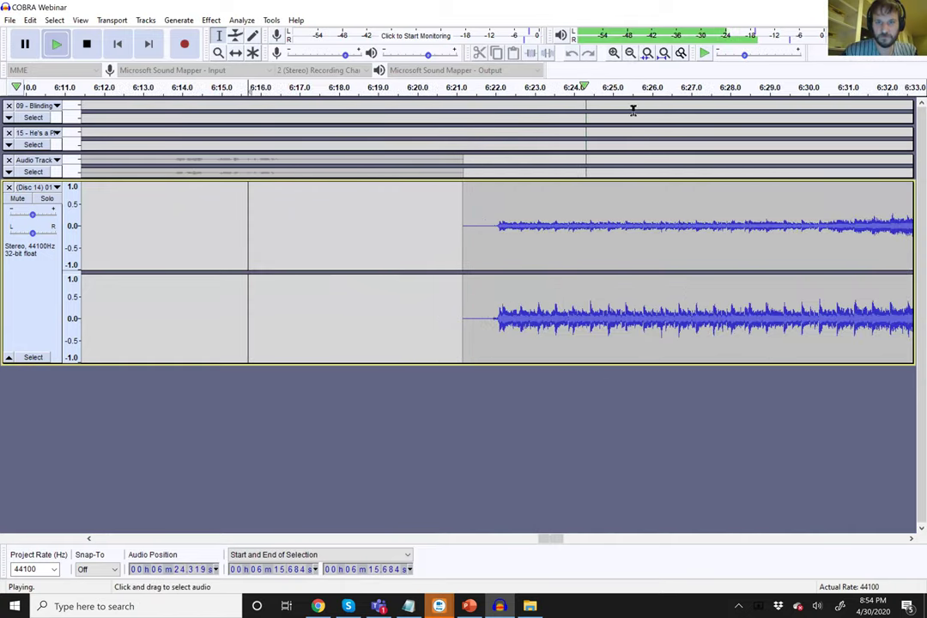
click(569, 544)
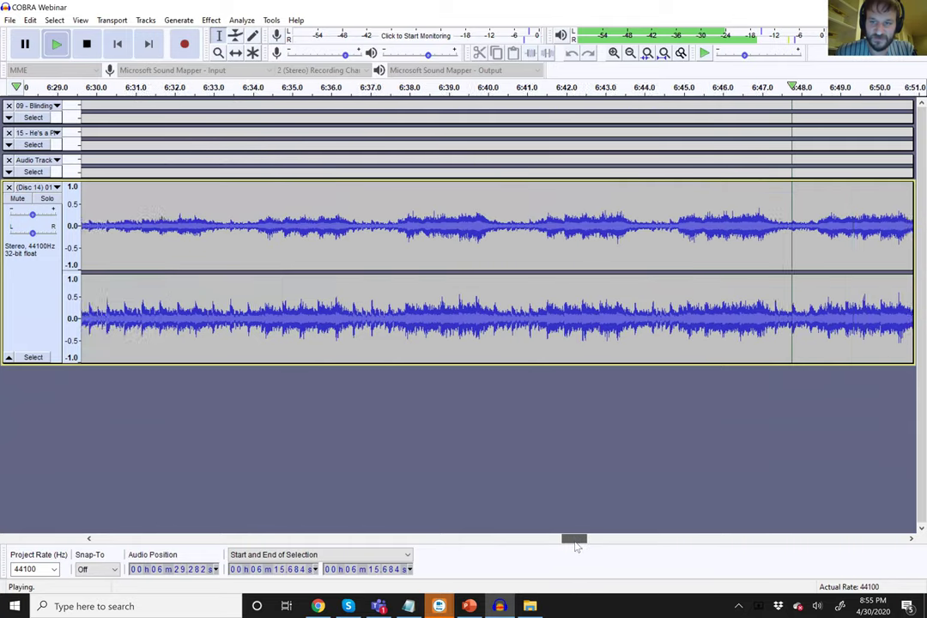
click(631, 52)
click(631, 53)
click(631, 52)
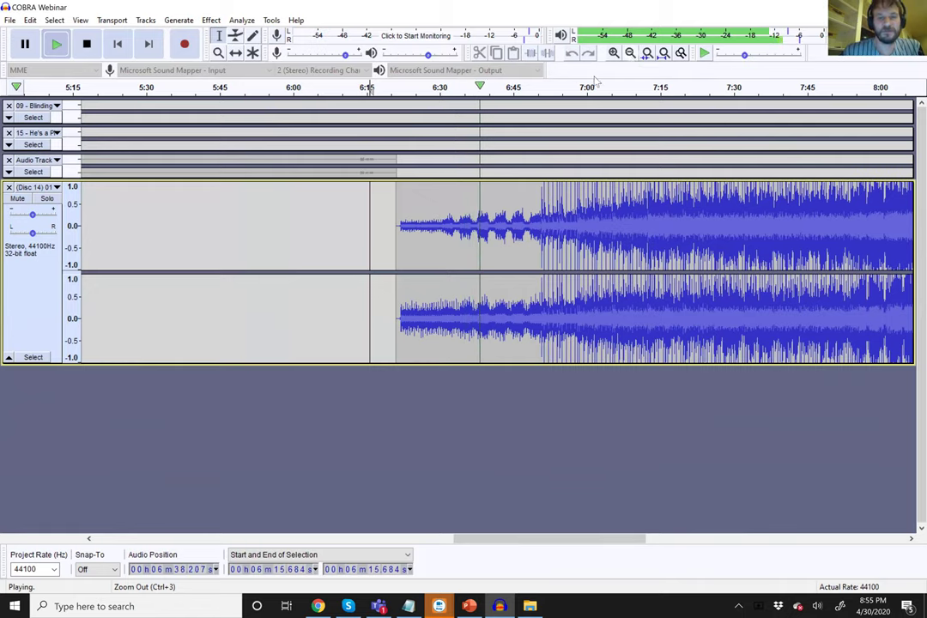
drag(588, 546, 626, 550)
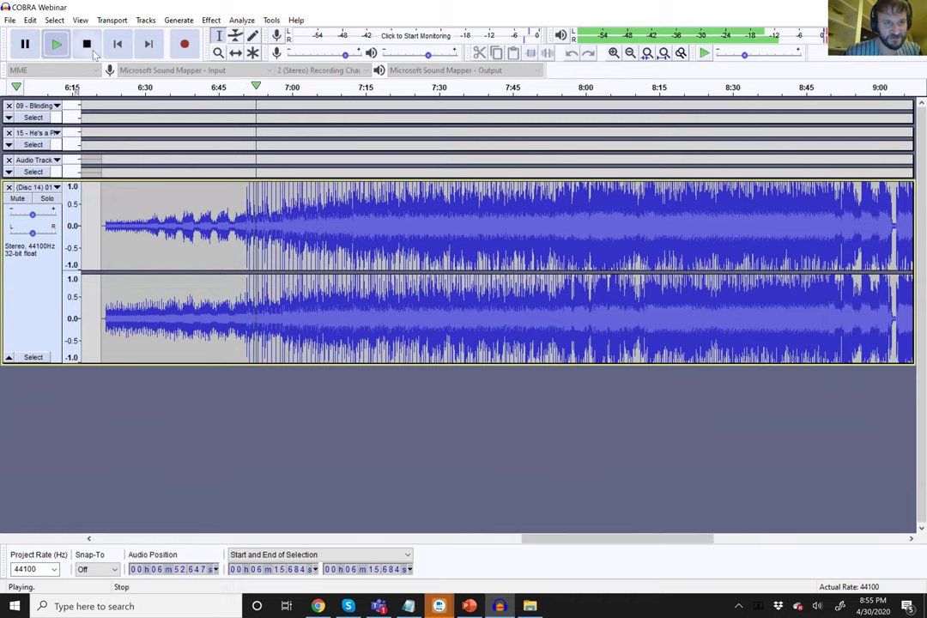
click(25, 44)
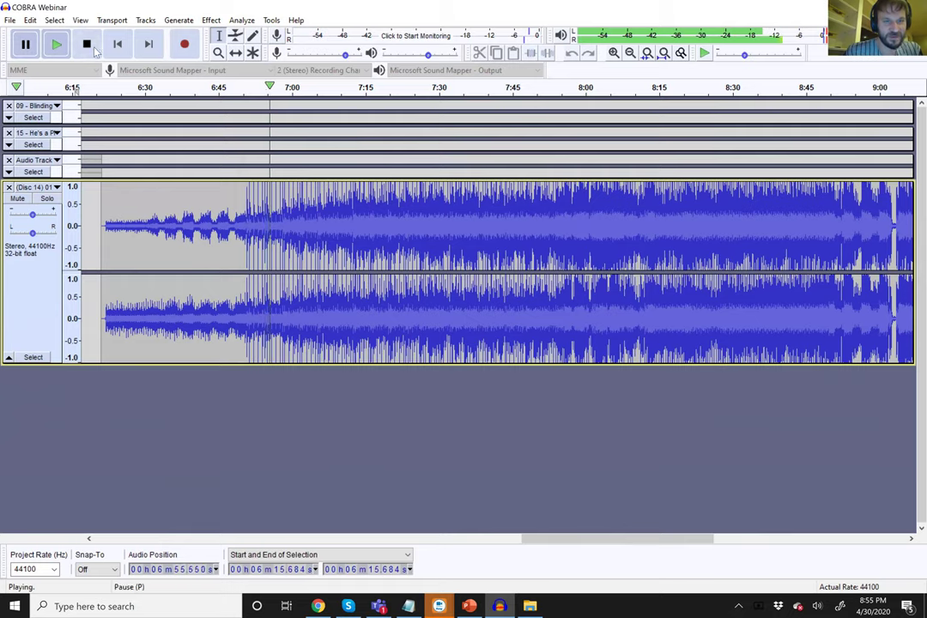
key(space)
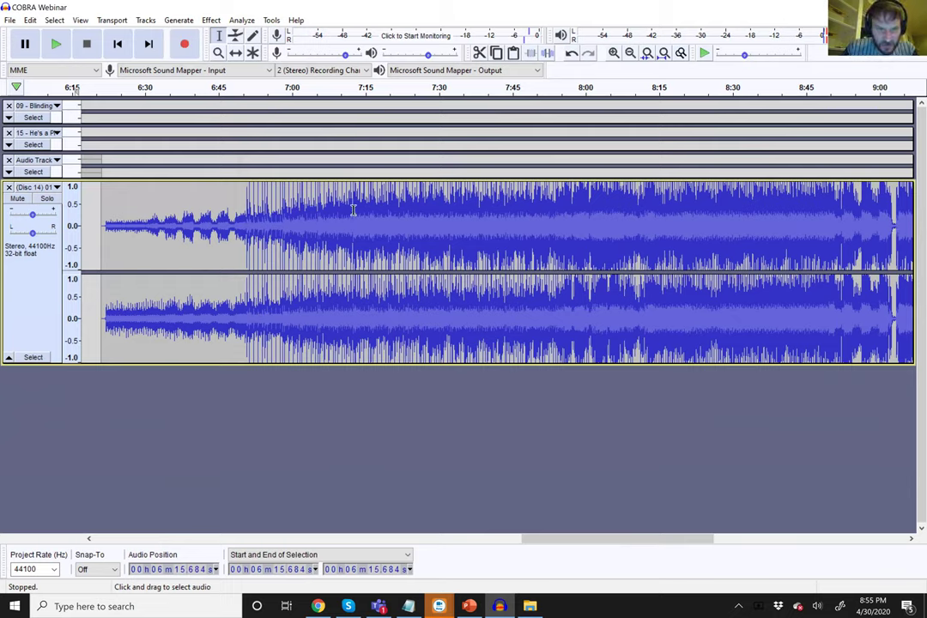
- Delete the Thunderstruck passage from about 7:12.6 to 9:03.5, and play across the cut from about 7:11.3 and 7:10.4
drag(353, 209, 894, 235)
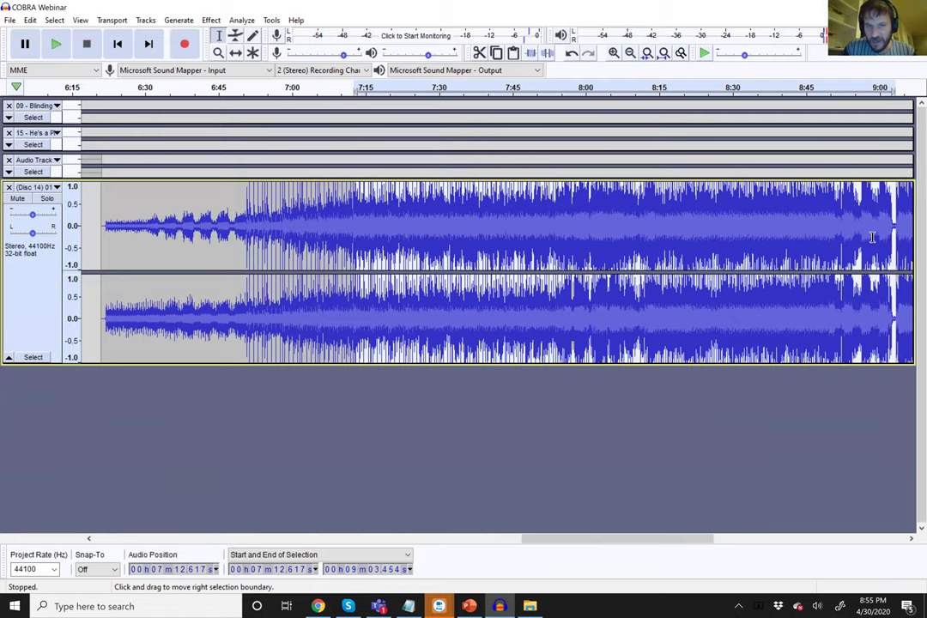
key(Delete)
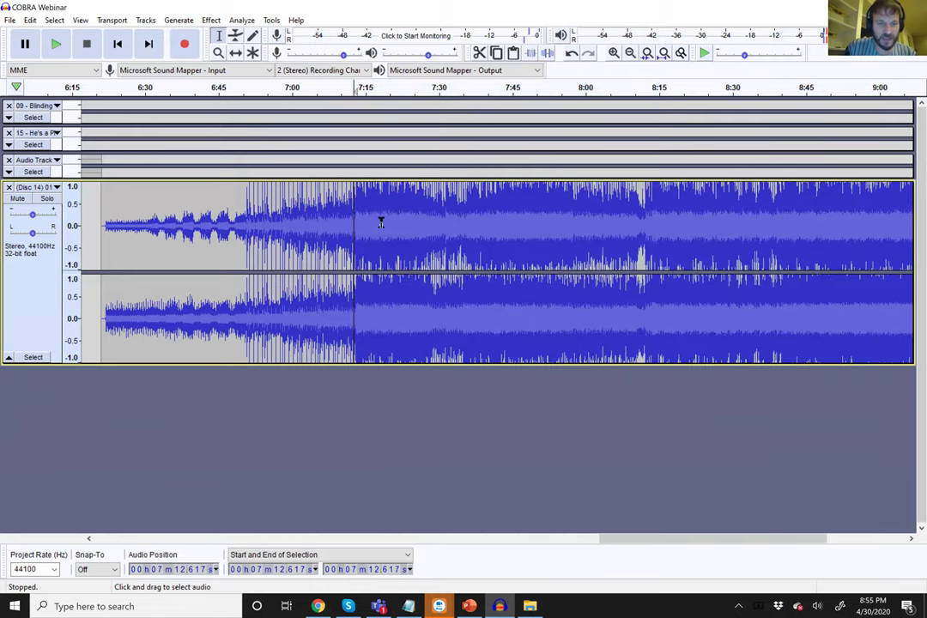
click(614, 53)
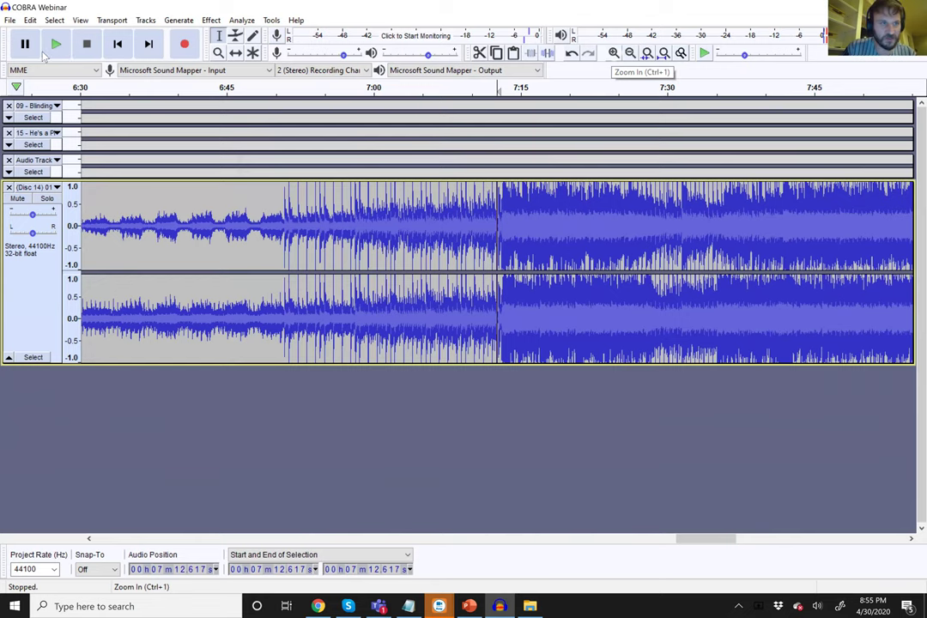
key(ctrl+1)
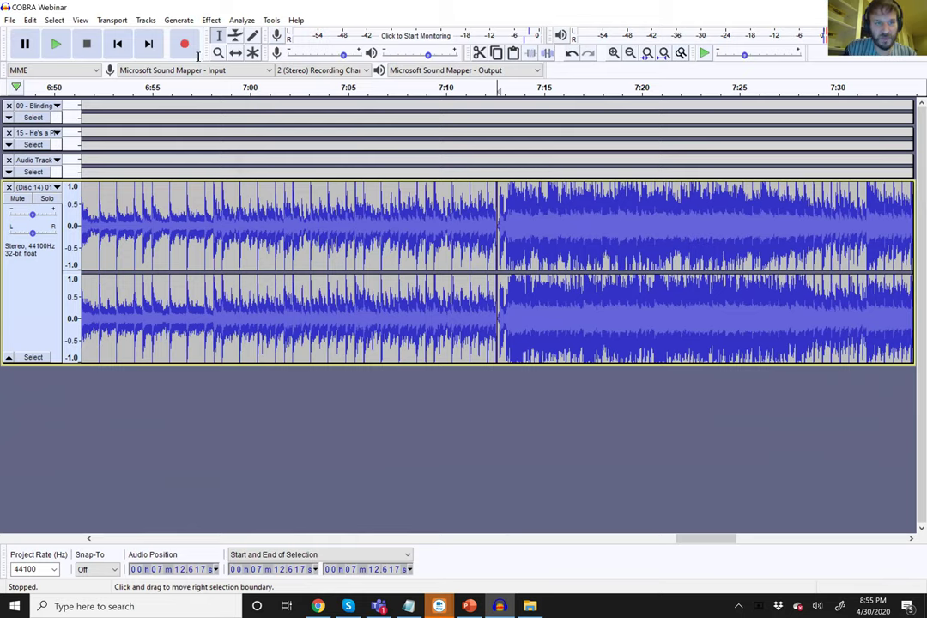
key(space)
click(471, 209)
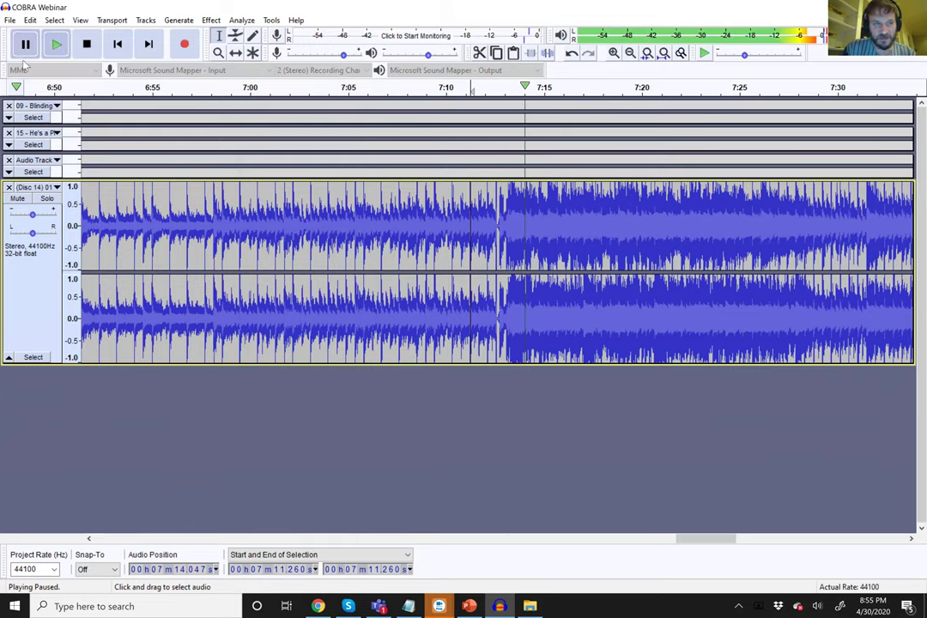
click(30, 52)
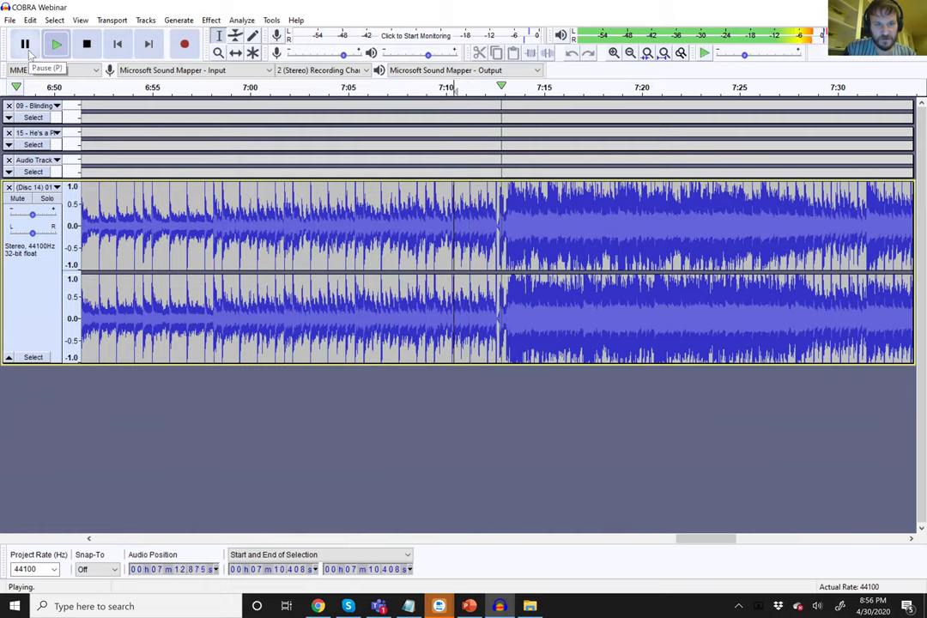
click(26, 47)
- Apply Fade Out to the Thunderstruck audio just before the cut, between about 7:11.8 and 7:12.7
drag(497, 222, 481, 220)
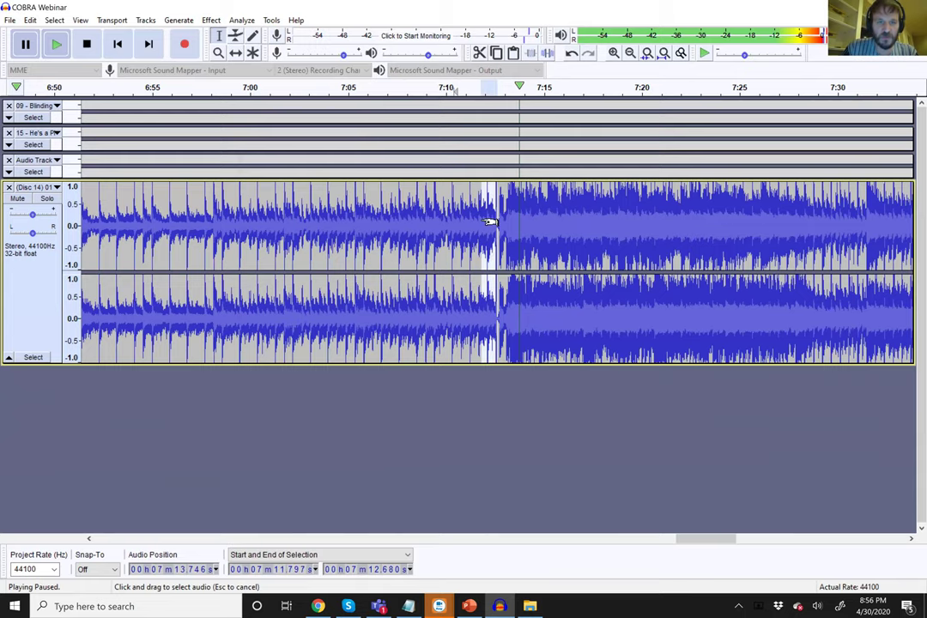
click(210, 20)
click(261, 213)
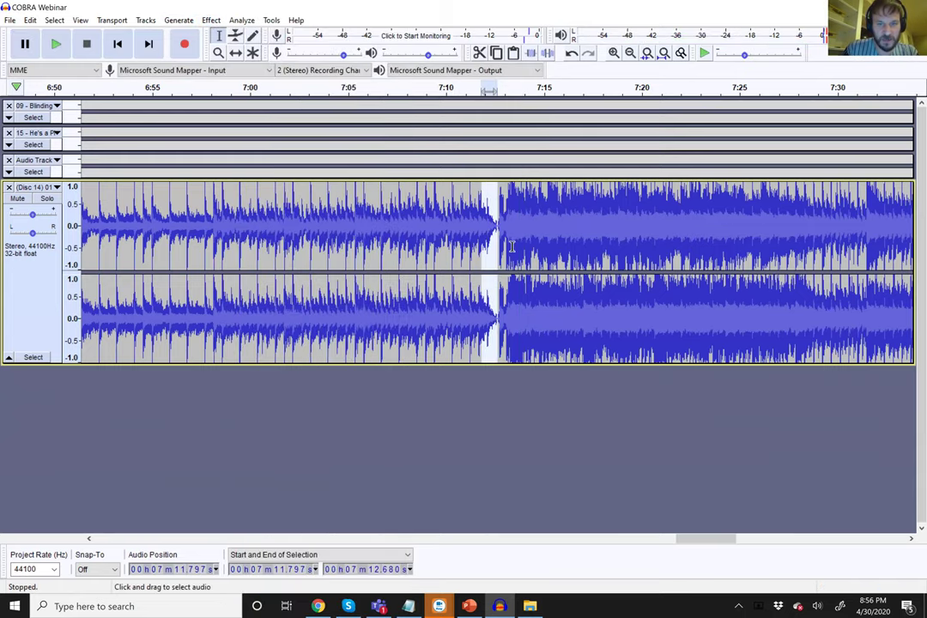
- Apply Fade In to the Thunderstruck audio just after the cut, between about 7:12.6 and 7:13.8
click(509, 230)
drag(520, 225, 498, 213)
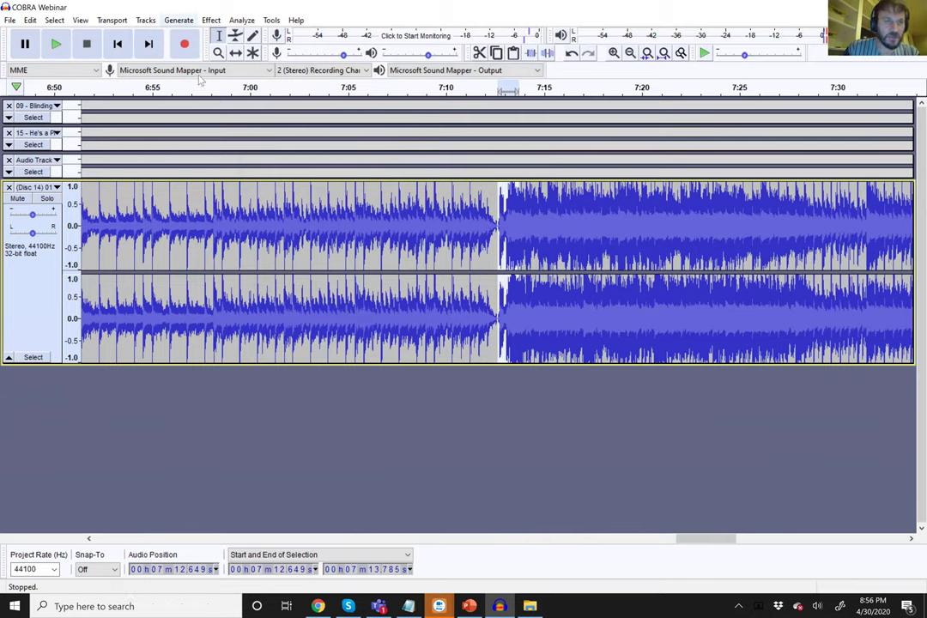
click(241, 20)
mouse_move(211, 20)
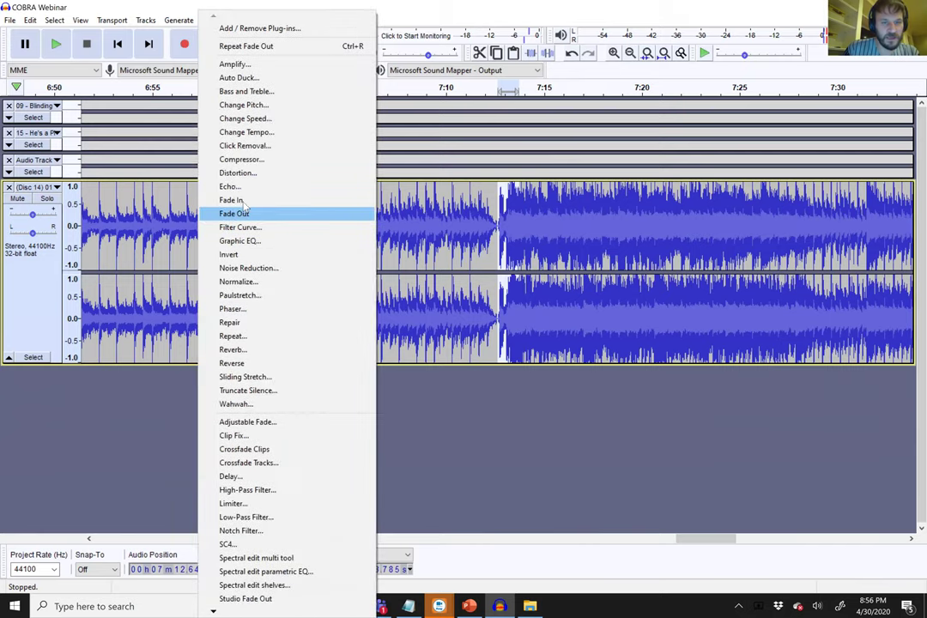
click(378, 206)
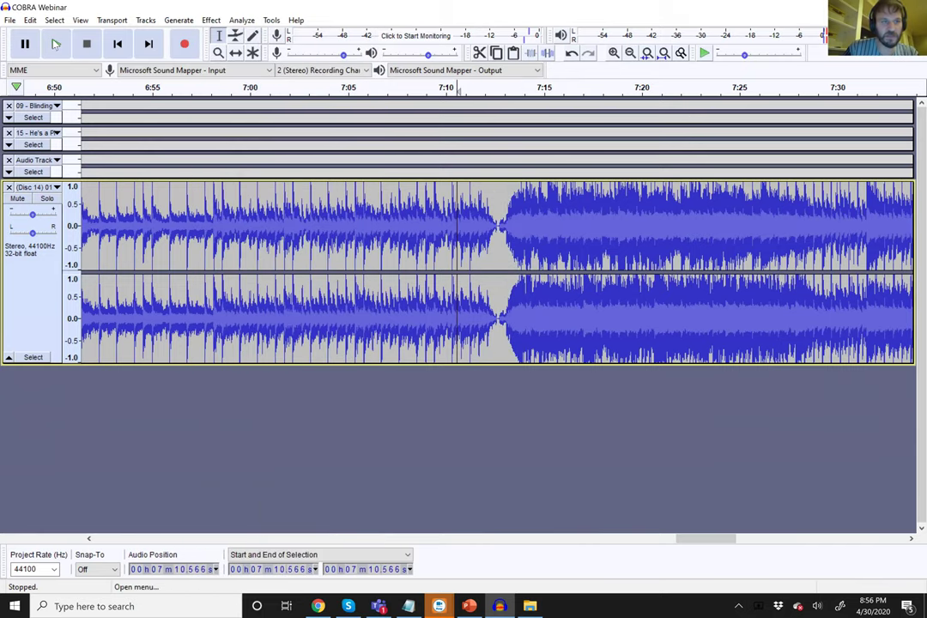
- Play the faded transition from about 7:10.6, and stop playback once the louder part has begun
click(55, 45)
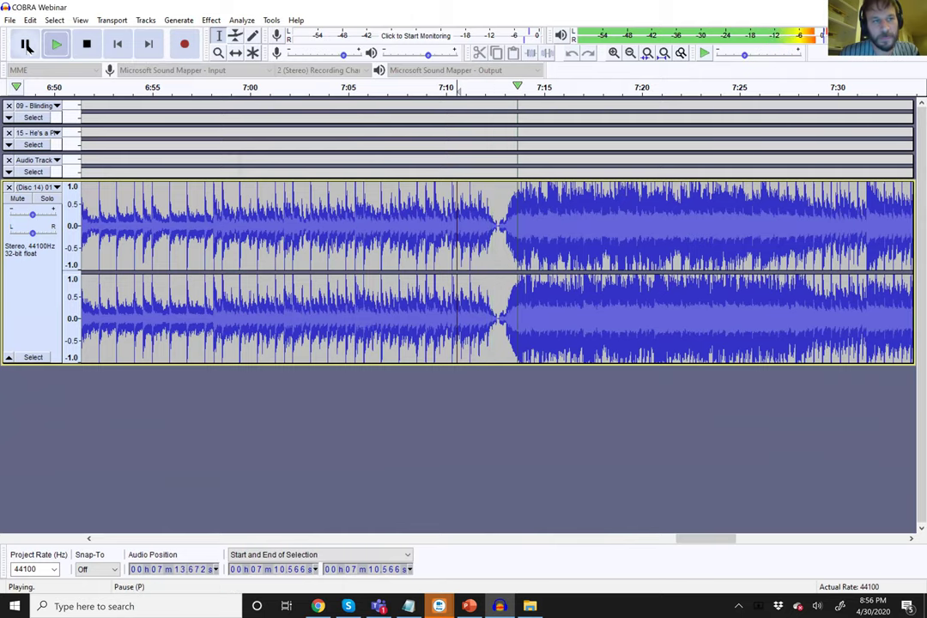
click(27, 45)
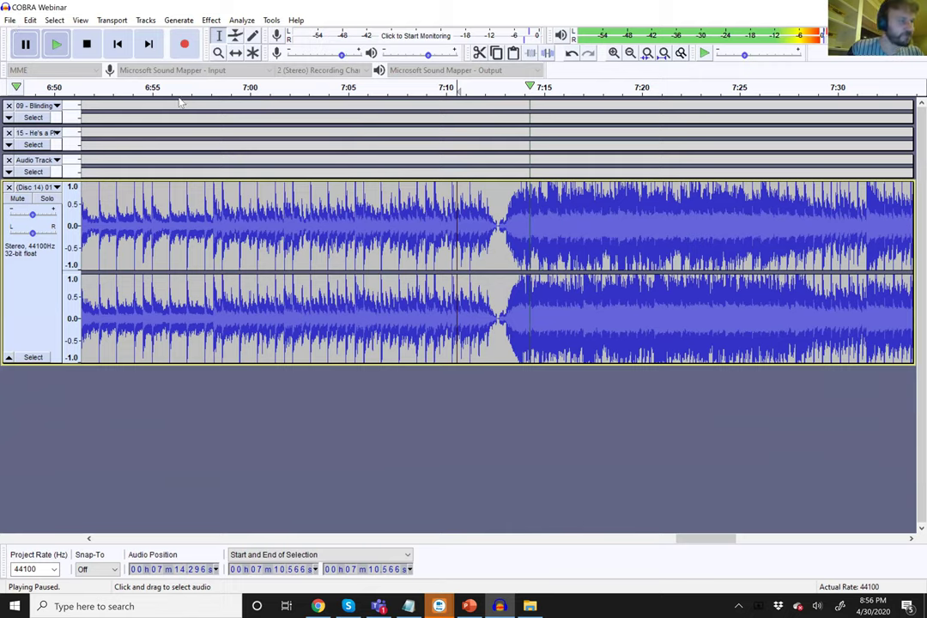
key(space)
- Stop playback and save the COBRA Webinar project
key(alt+f)
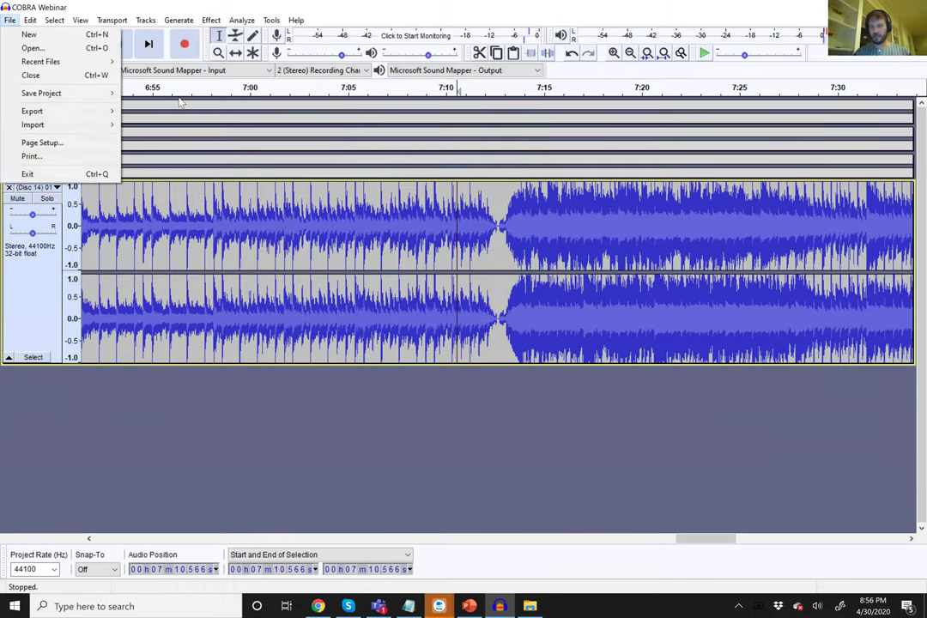
key(s)
key(Return)
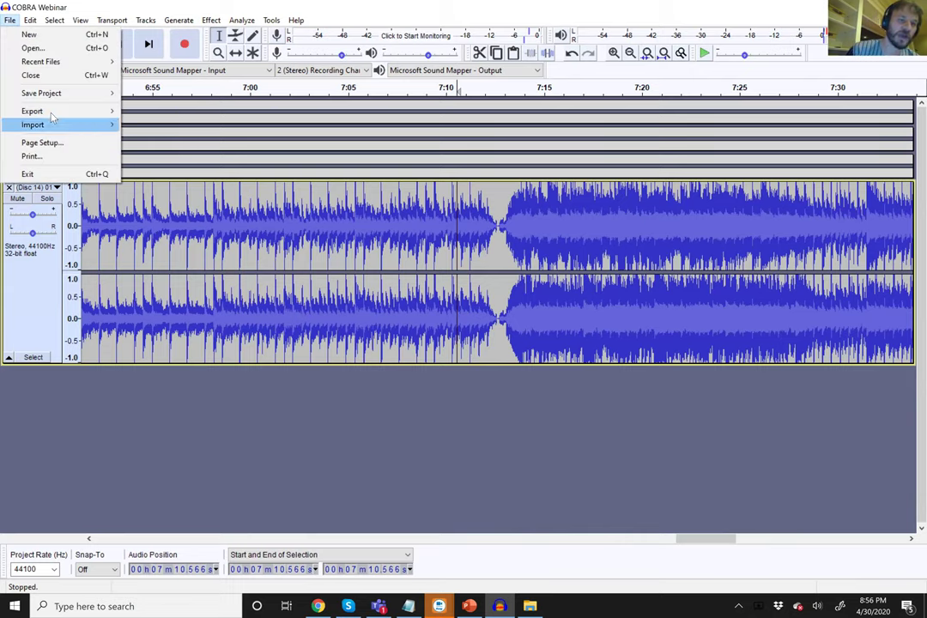
- Examine the file types offered for audio import, and close the import dialog without choosing a file
mouse_move(52, 118)
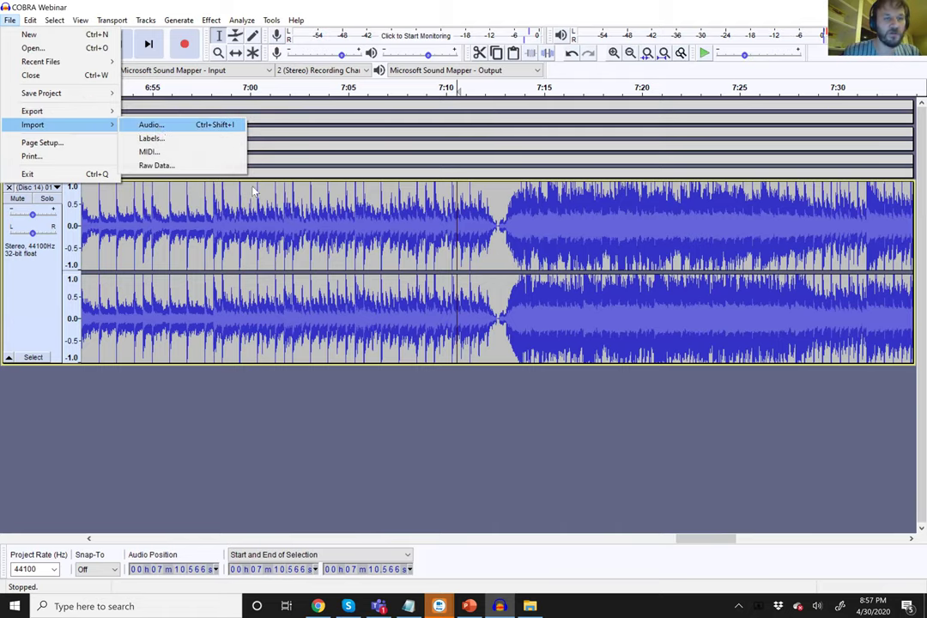
click(150, 125)
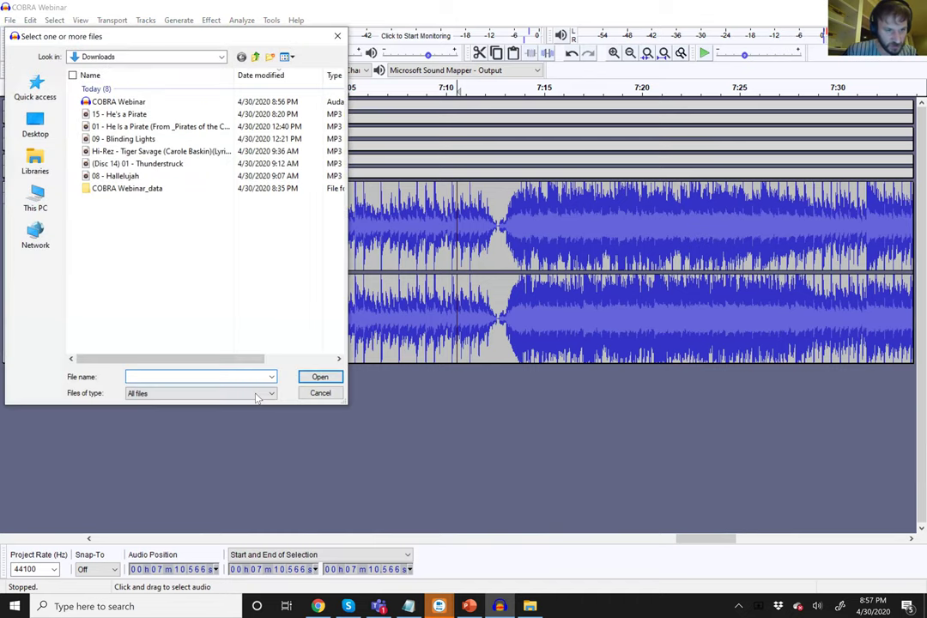
click(258, 393)
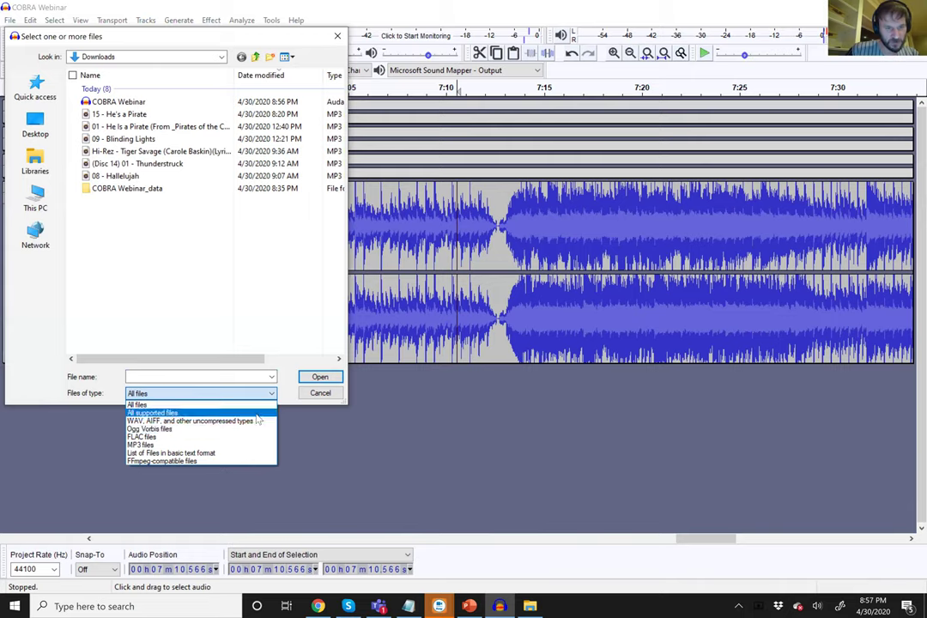
click(328, 396)
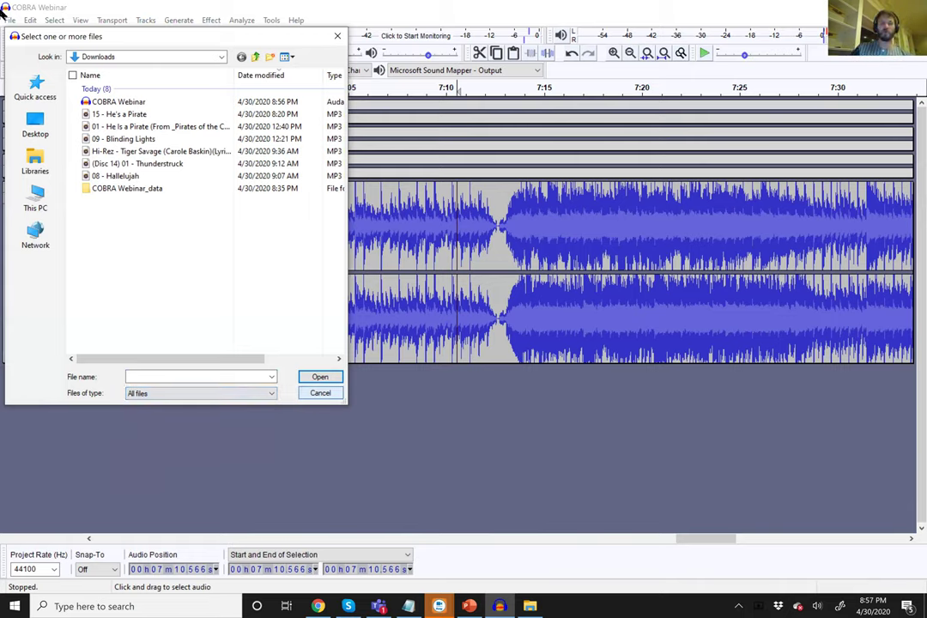
key(Escape)
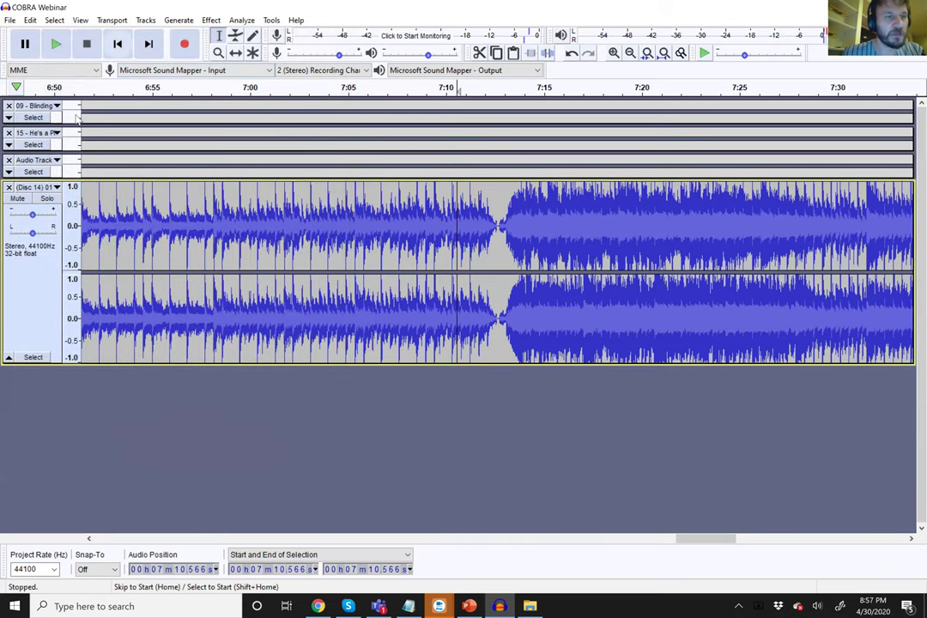
- Set up an MP3 export of the project to the Desktop under the file name audiobox
click(9, 19)
mouse_move(85, 111)
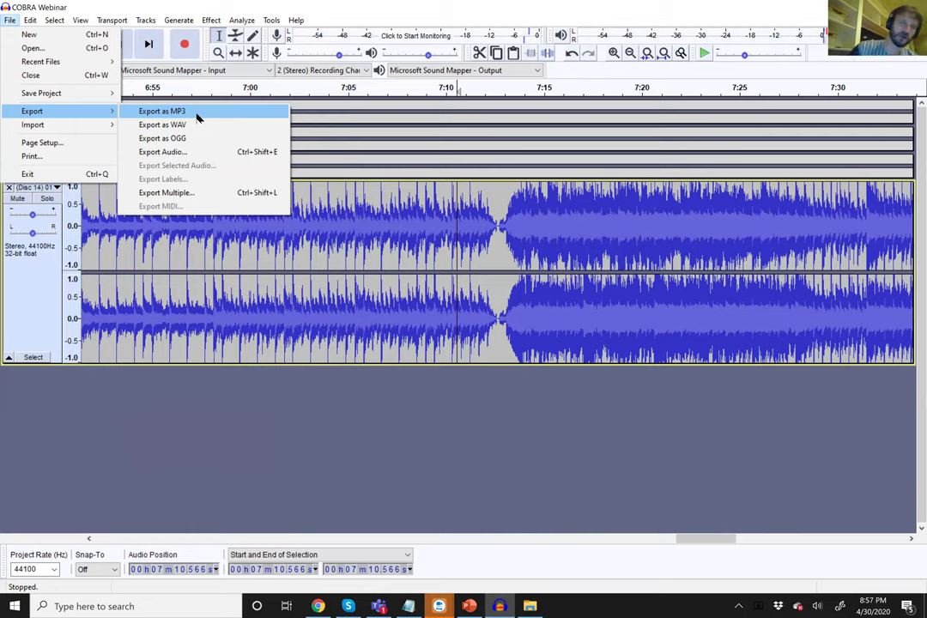
click(197, 114)
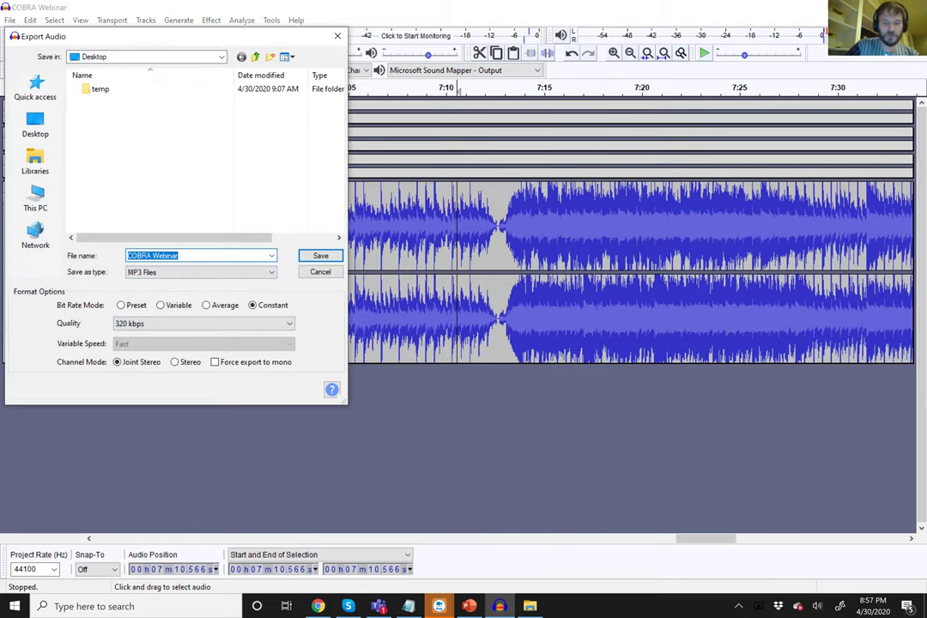
text(audiobox)
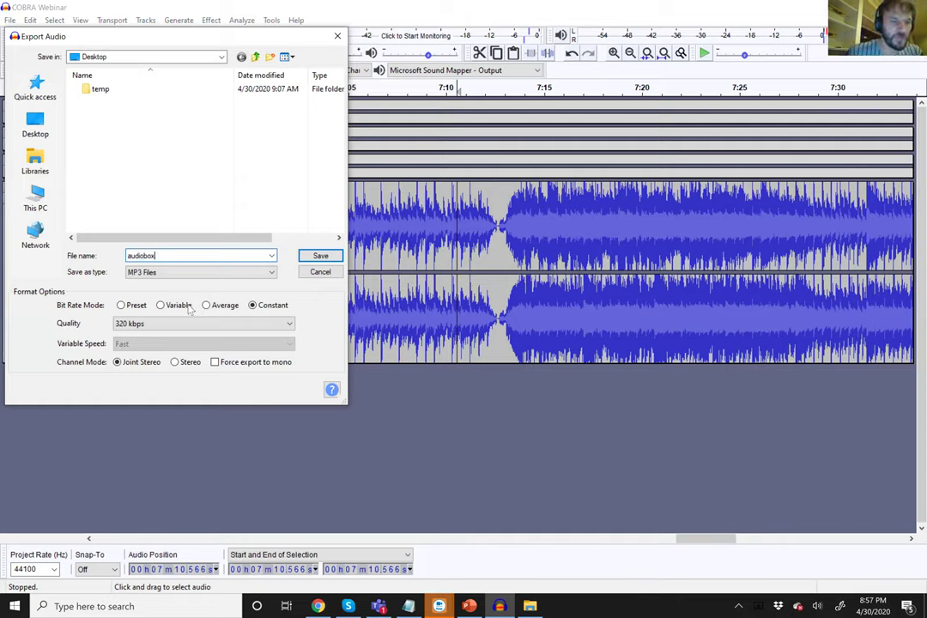
key(ctrl+a)
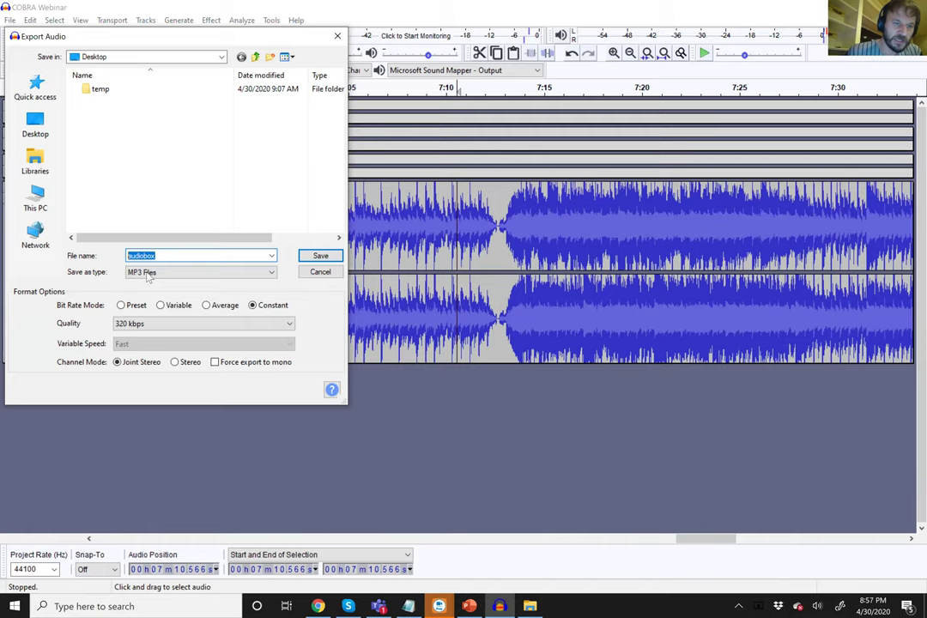
click(147, 272)
click(148, 272)
click(49, 305)
click(49, 304)
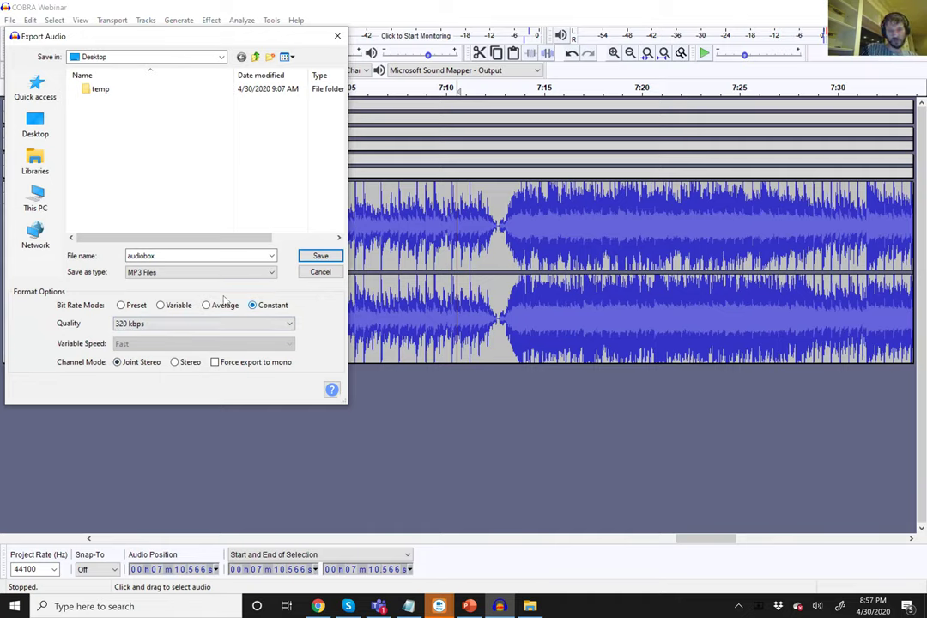
- Save the MP3 export with constant 320 kbps quality and accept the existing metadata tags
click(329, 258)
key(Return)
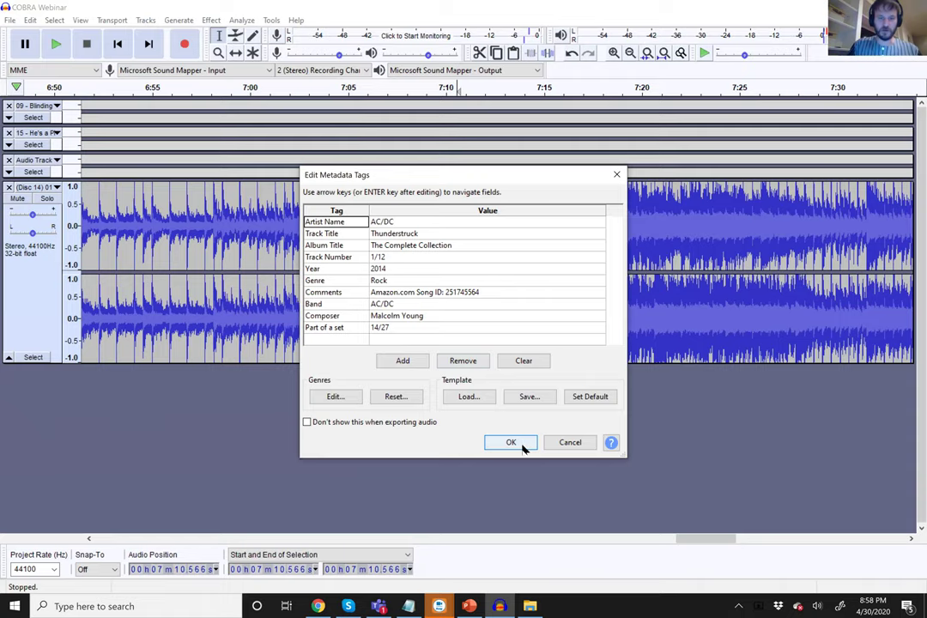
click(521, 445)
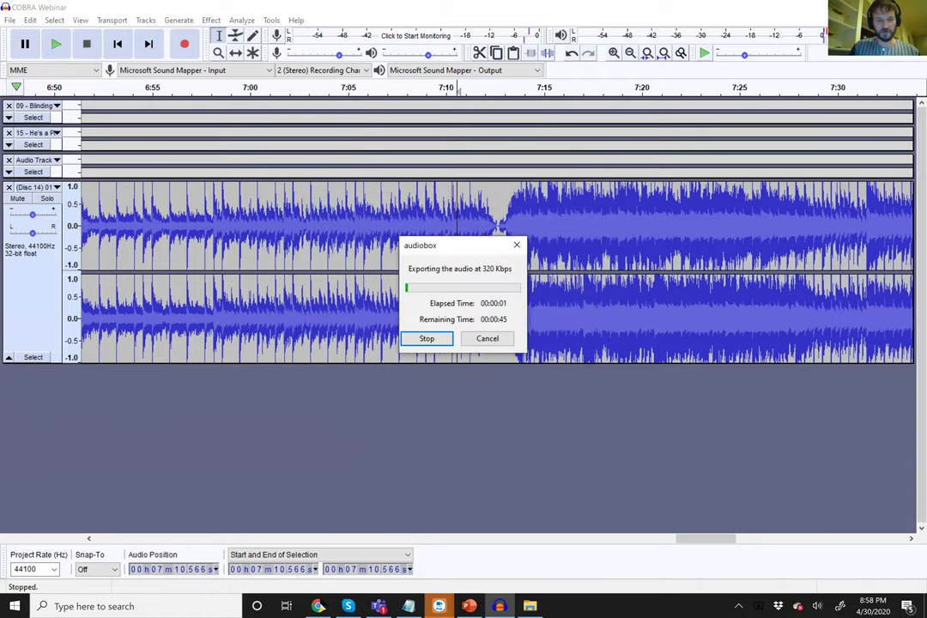
- Switch to Chrome and load the COBRA Show Creator site at cobrashowcreator.com
key(alt+Tab)
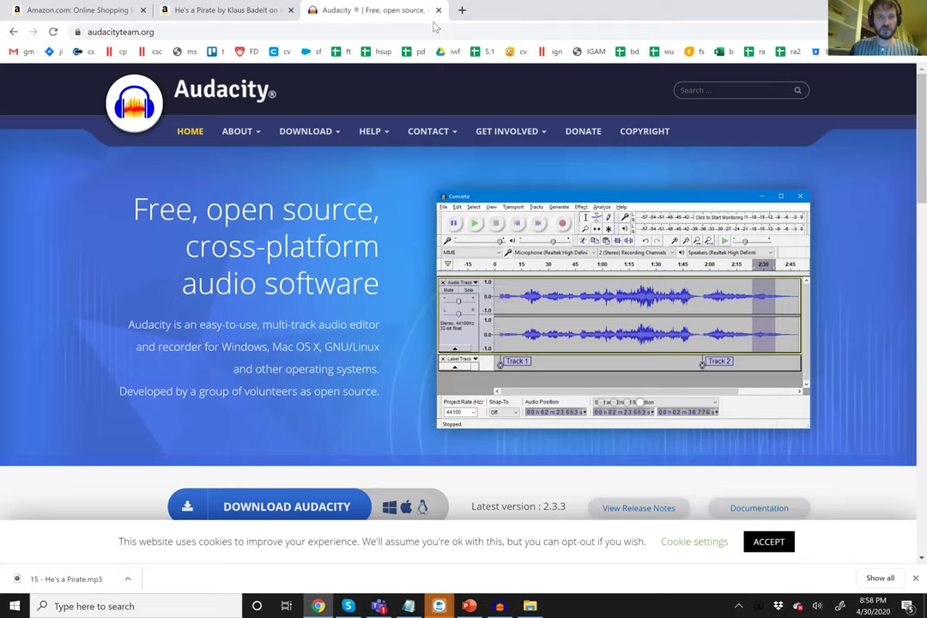
key(ctrl+l)
text(cobrashowcreator.com)
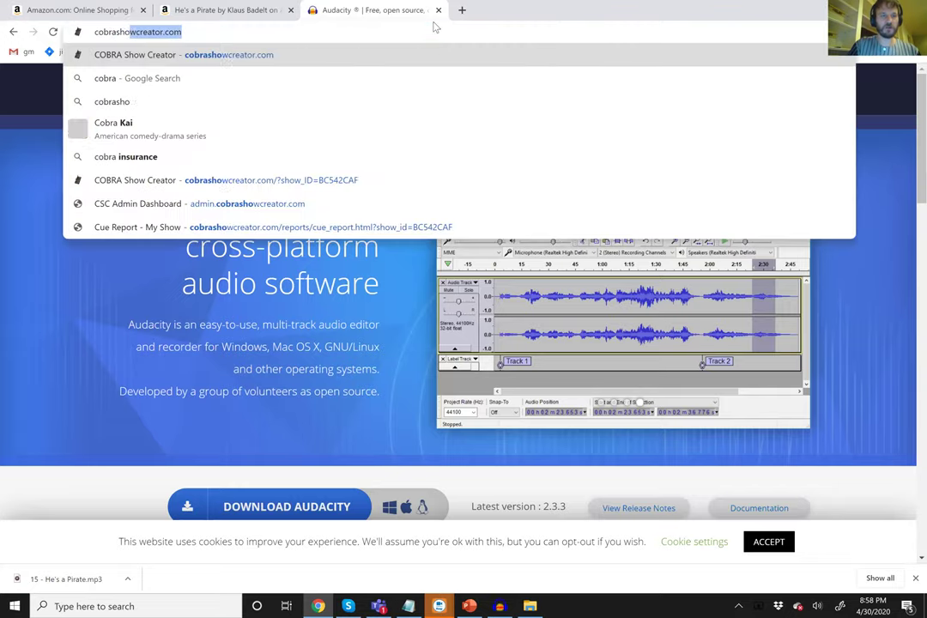
key(Return)
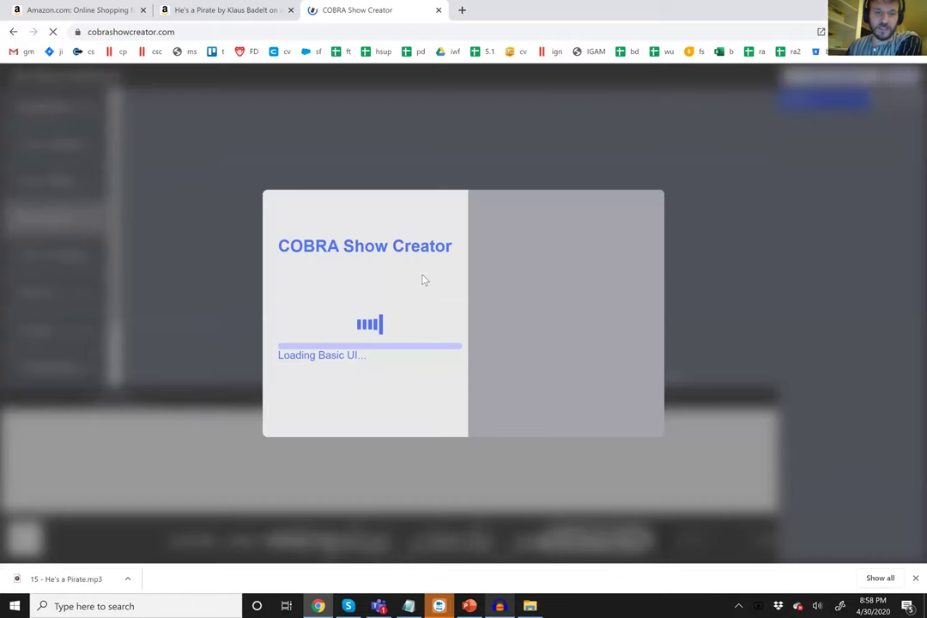
- Check the export's progress in Audacity, locate the exported audiobox file on the desktop, and return to COBRA Show Creator in Chrome
key(alt+Tab)
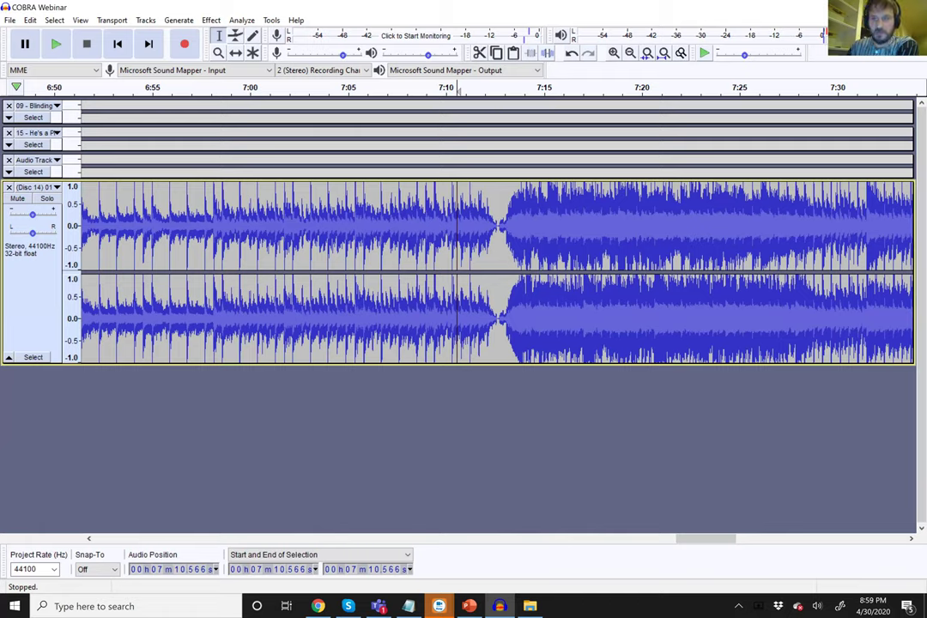
key(alt+Tab)
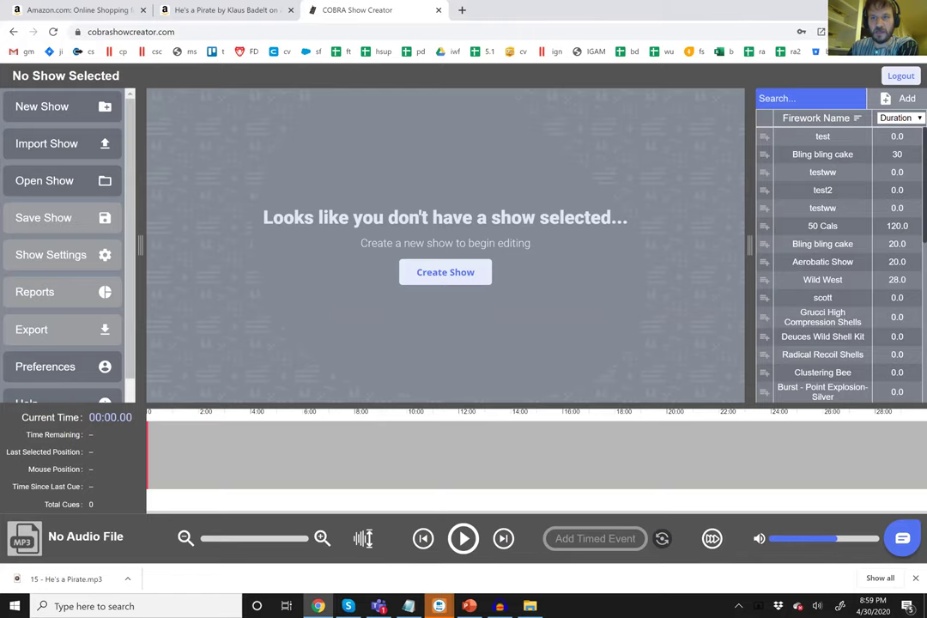
key(super+d)
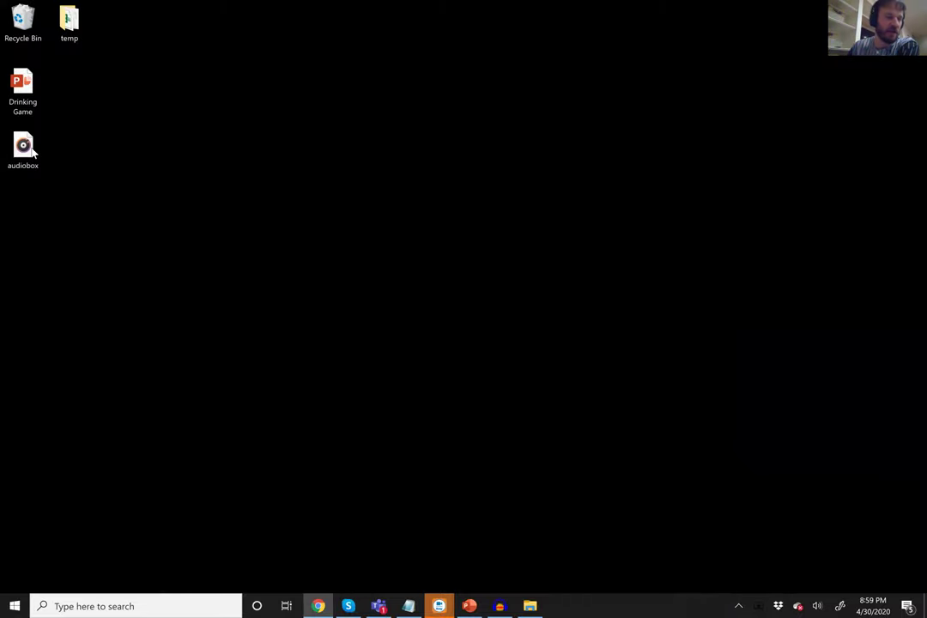
drag(150, 208, 12, 134)
click(464, 279)
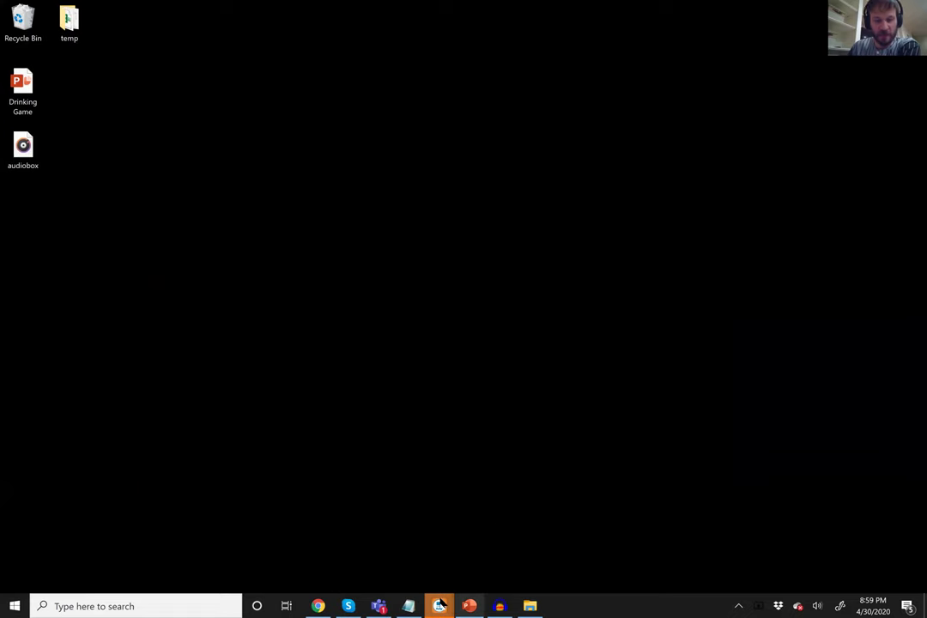
click(440, 605)
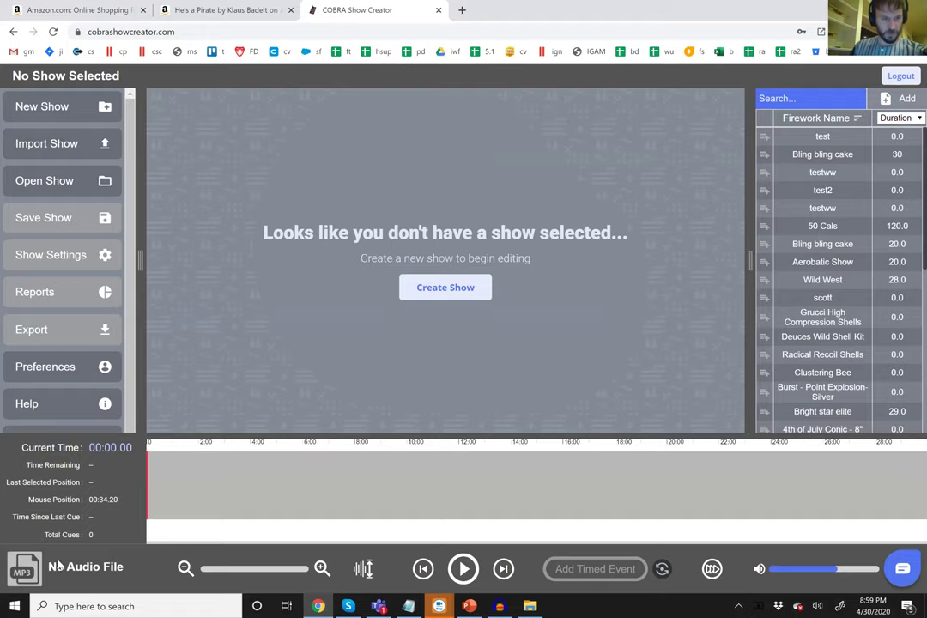
- Create a new show named COBRA Webinar, keeping the Position and Test custom columns and firmware version 4.0
click(474, 296)
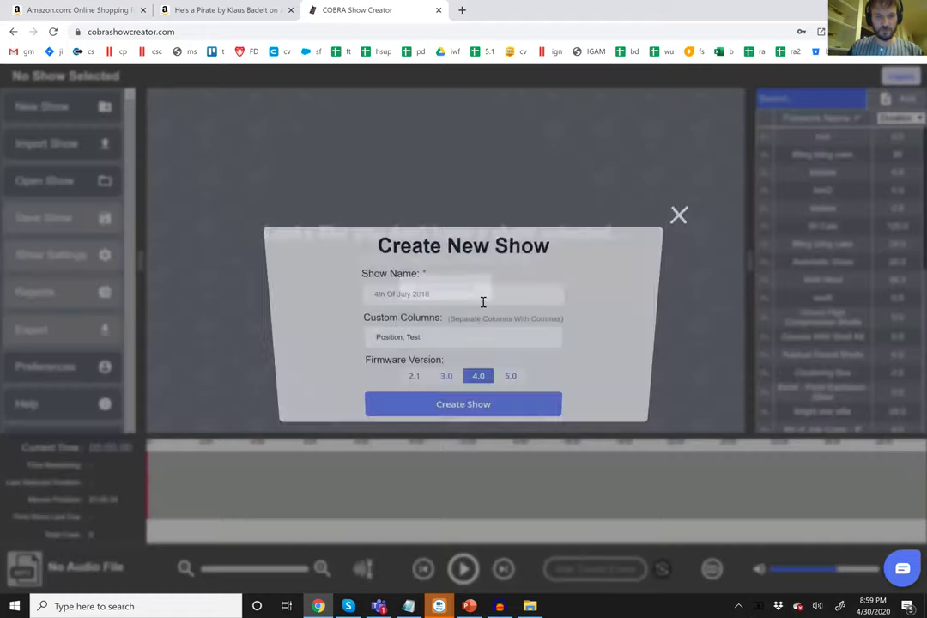
text(COBRA Webinar)
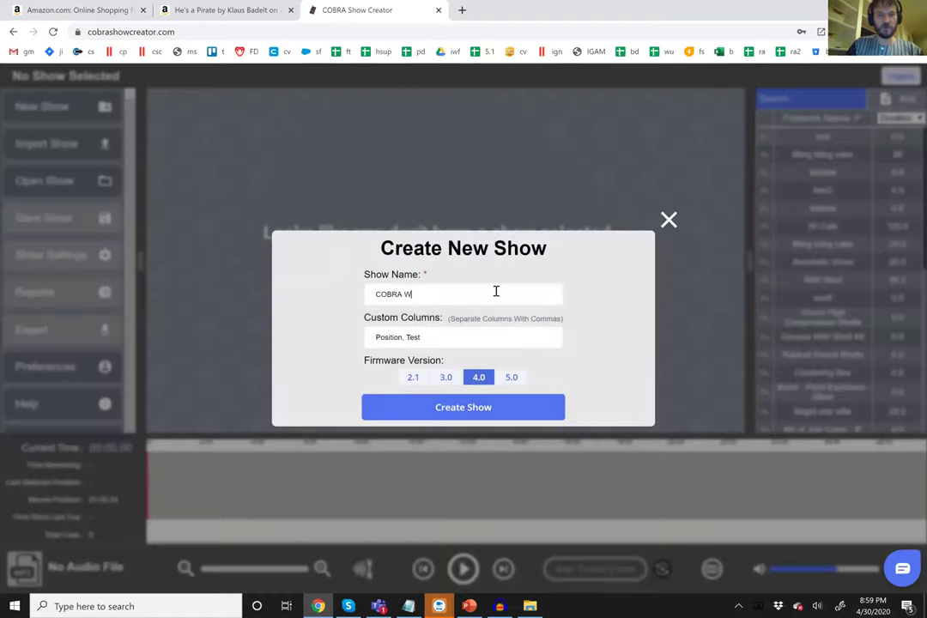
click(493, 410)
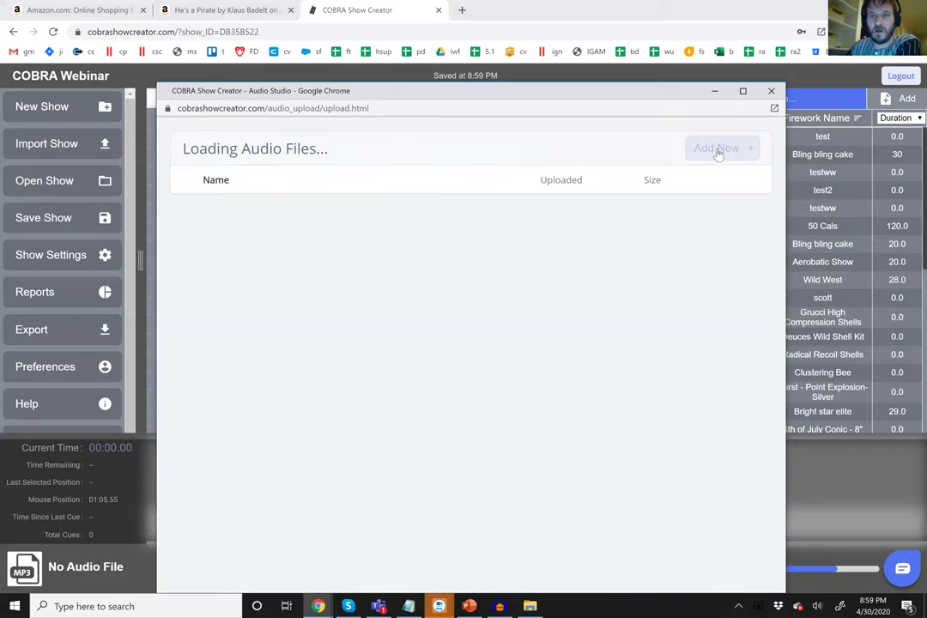
- Upload the audiobox MP3 from the Desktop to the show's Audio Files library, and close the upload dialog when finished
click(721, 148)
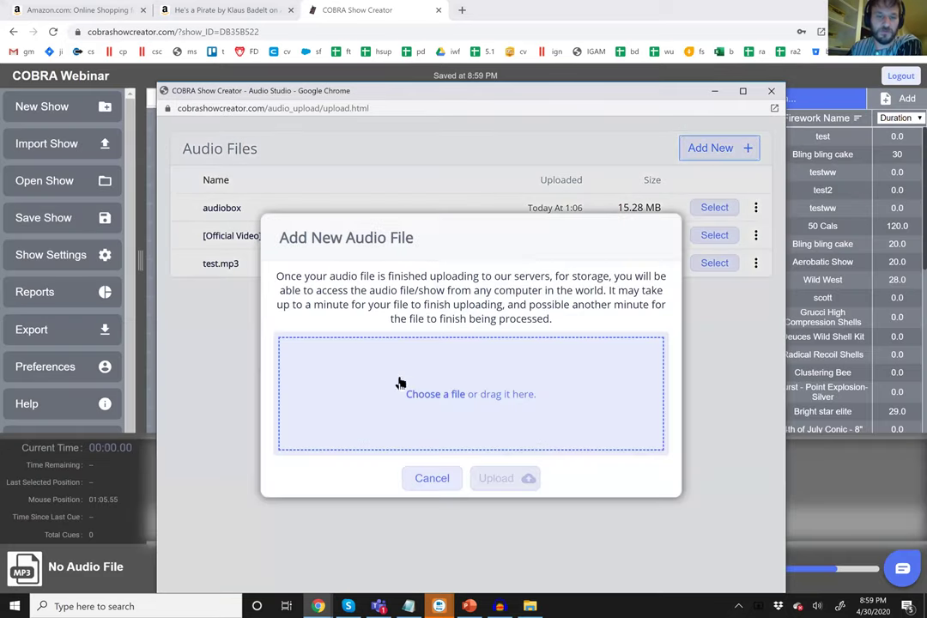
click(434, 395)
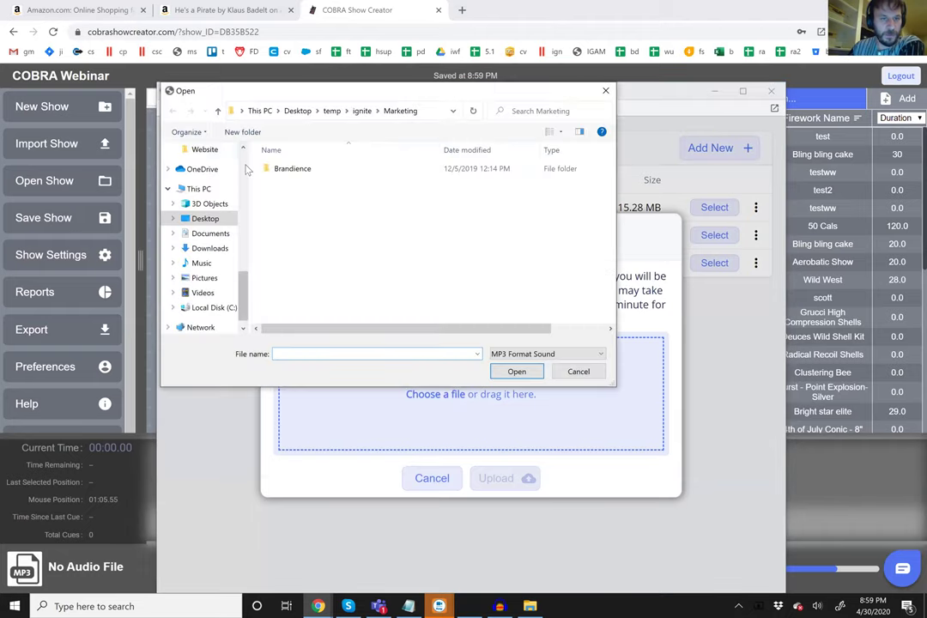
scroll(213, 181, up, 10)
click(205, 175)
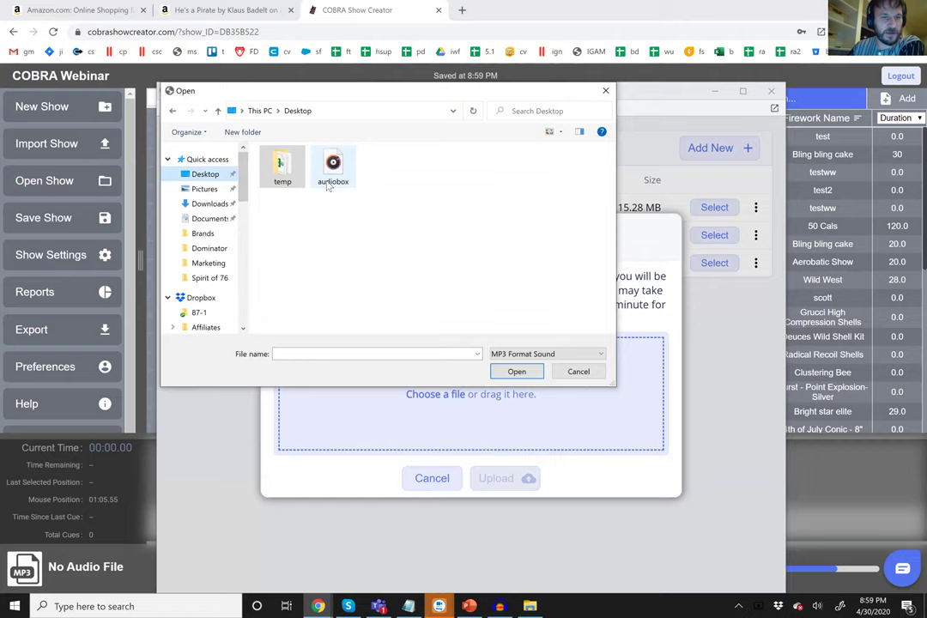
double_click(330, 172)
click(536, 478)
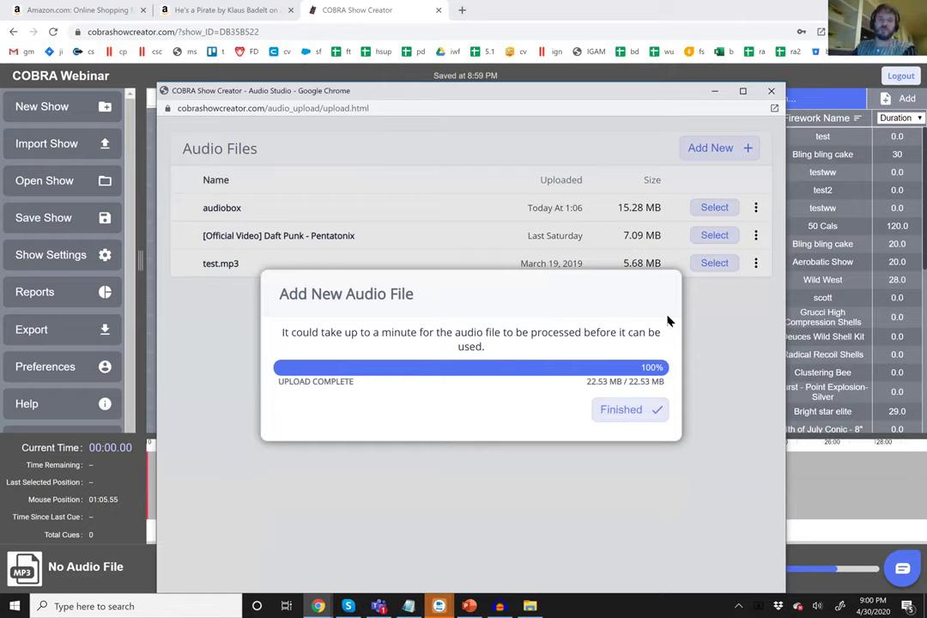
click(598, 424)
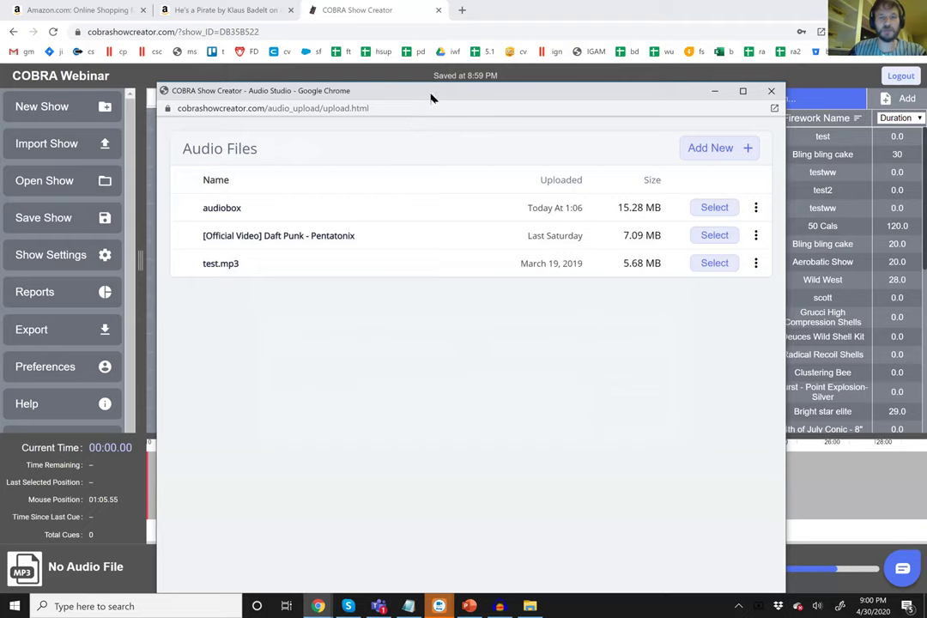
- Use the audiobox entry uploaded today at 1:06 as the show's audio
drag(409, 110, 404, 76)
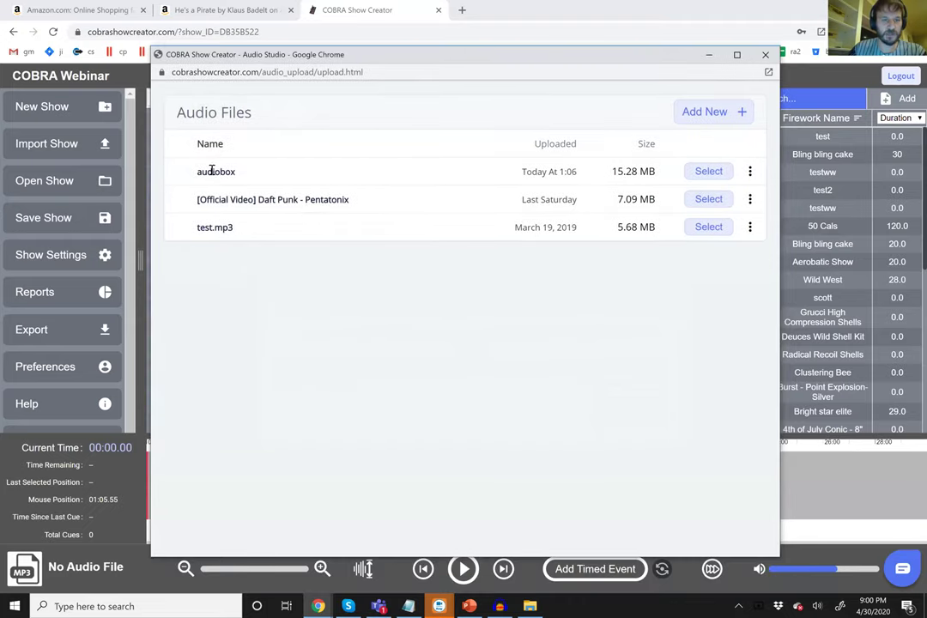
click(710, 172)
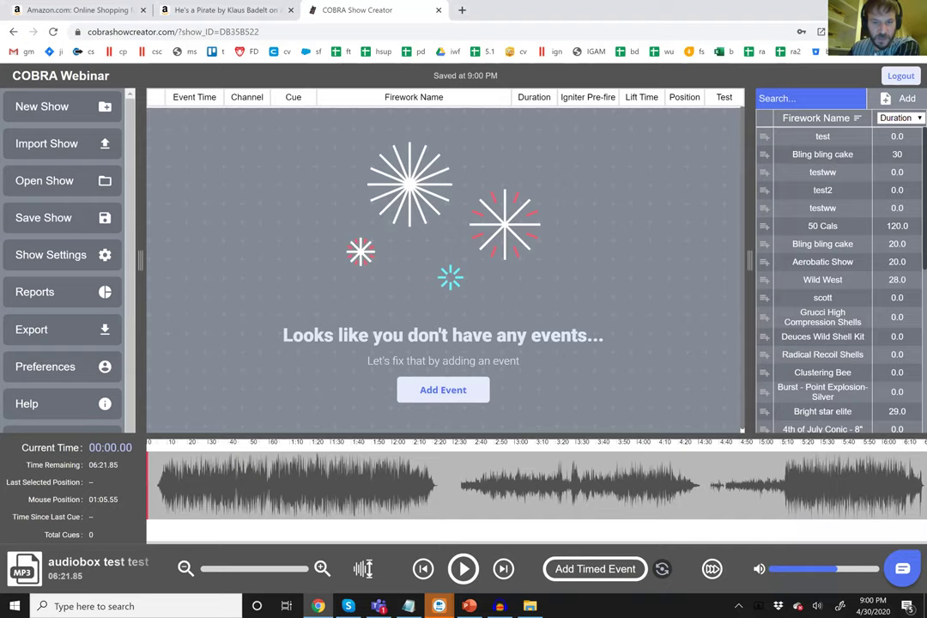
- Play the show audio from about 0:17.5, and move the playback position to about 1:53 and 2:56
click(182, 485)
click(464, 569)
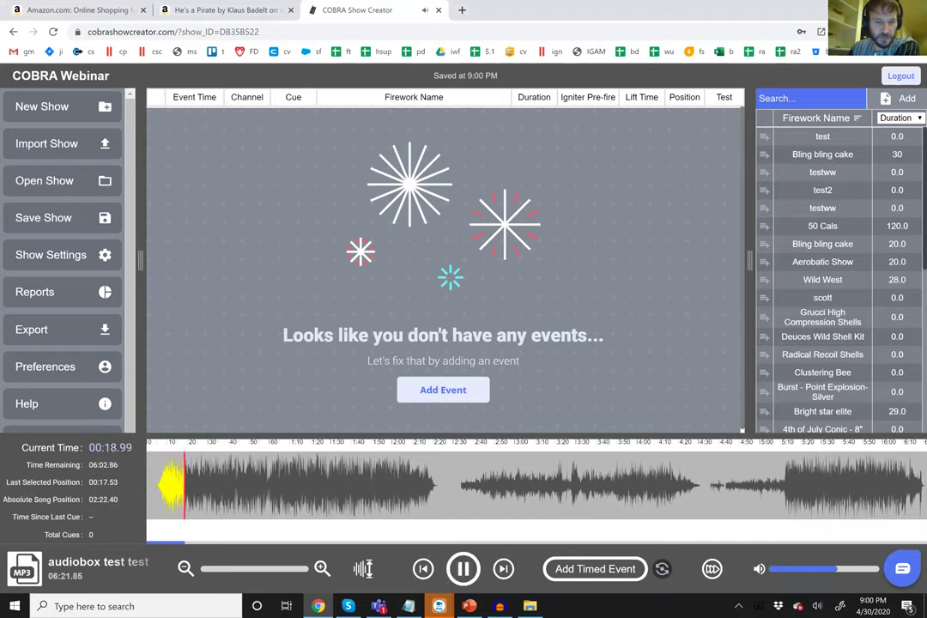
drag(182, 485, 378, 485)
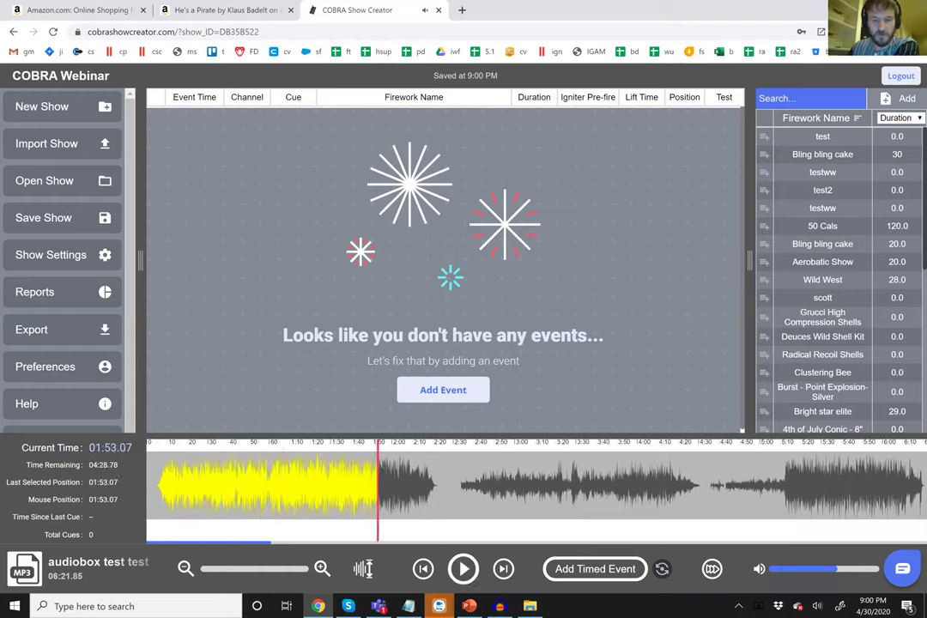
click(505, 485)
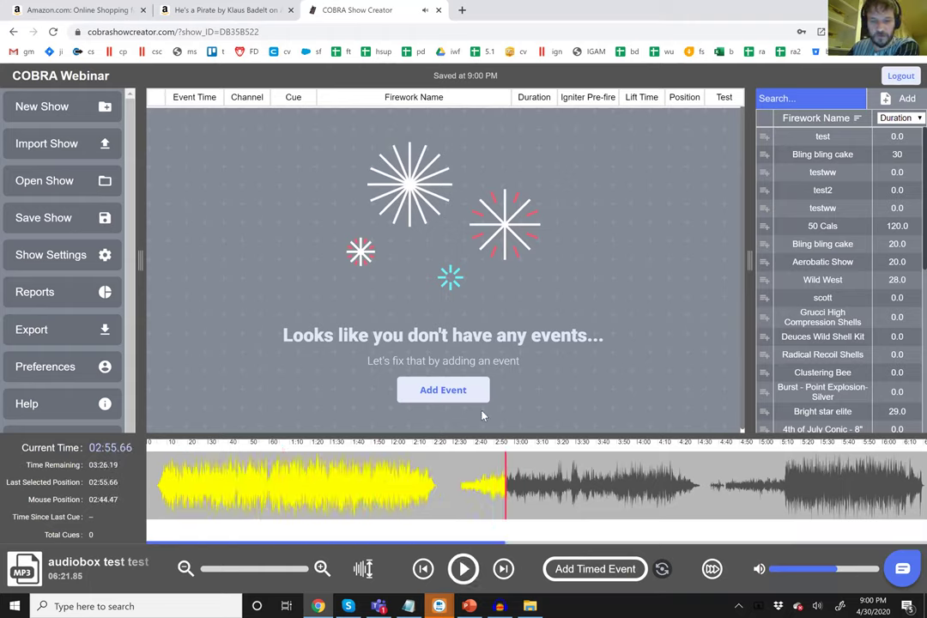
click(72, 178)
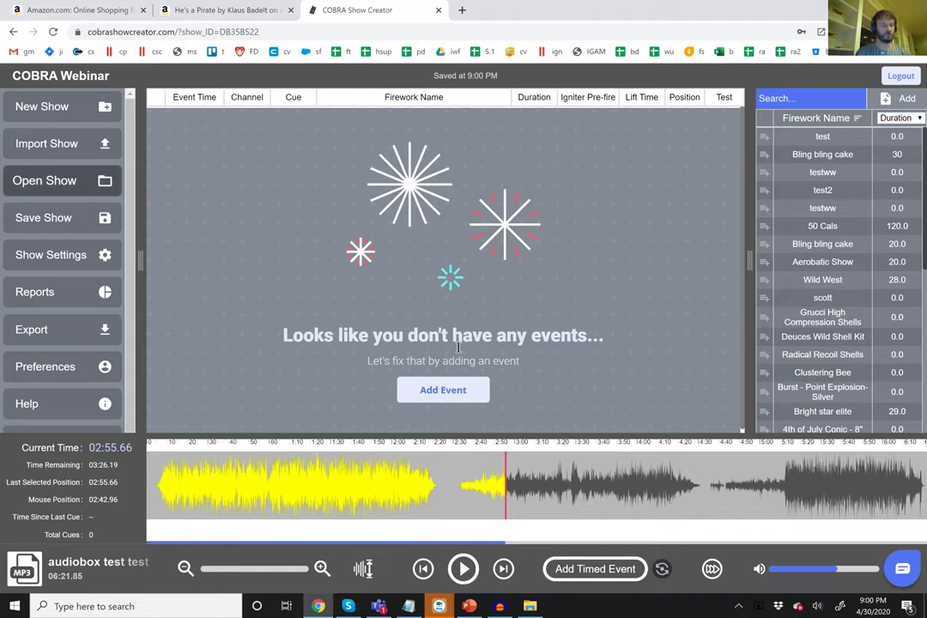
key(alt+Tab)
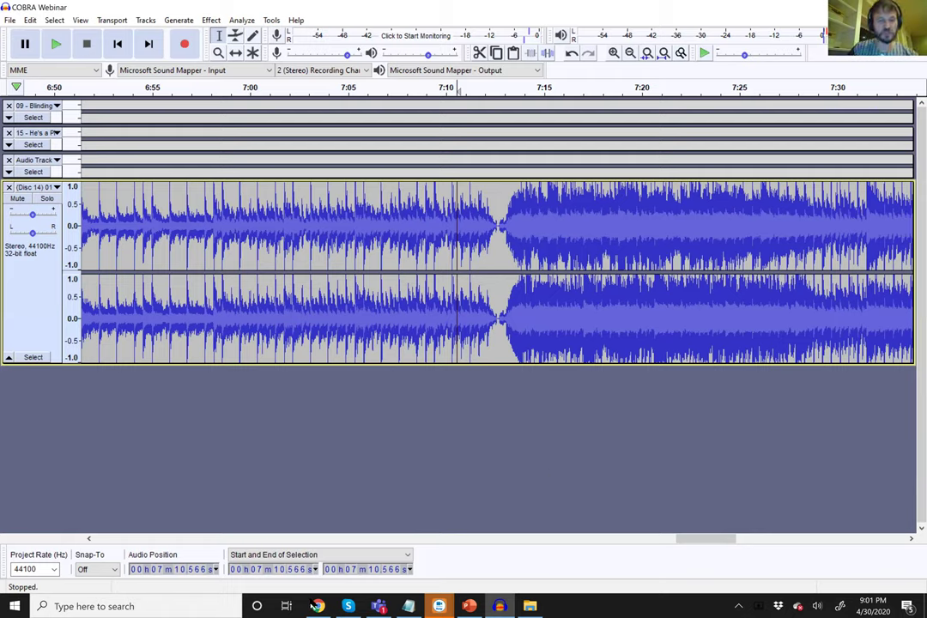
- Return to the browser and search Google in a new tab for "download mp3 from itunes"
key(alt+Tab)
click(455, 10)
text(down)
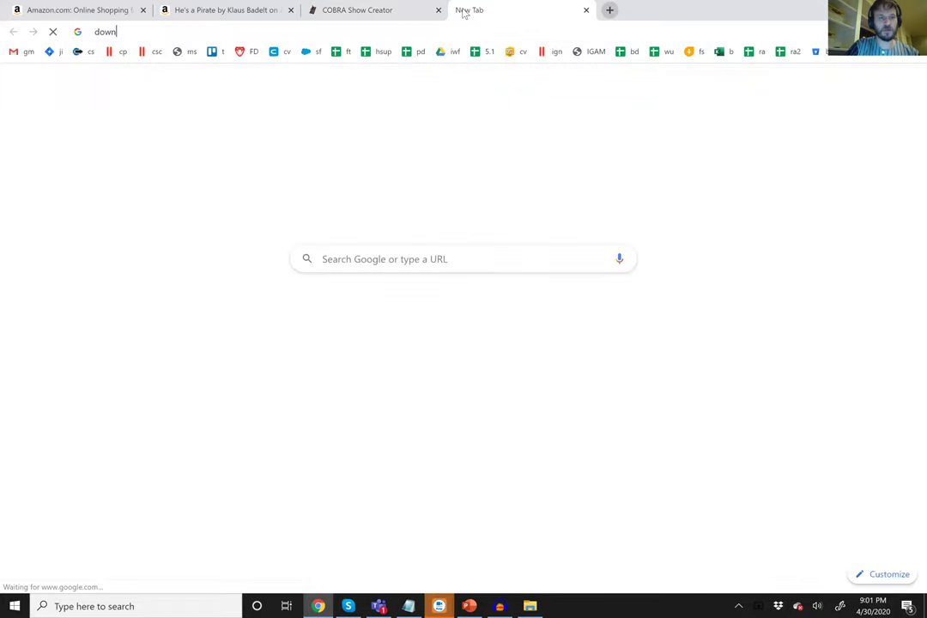
text(load mp3 from itunes)
key(Return)
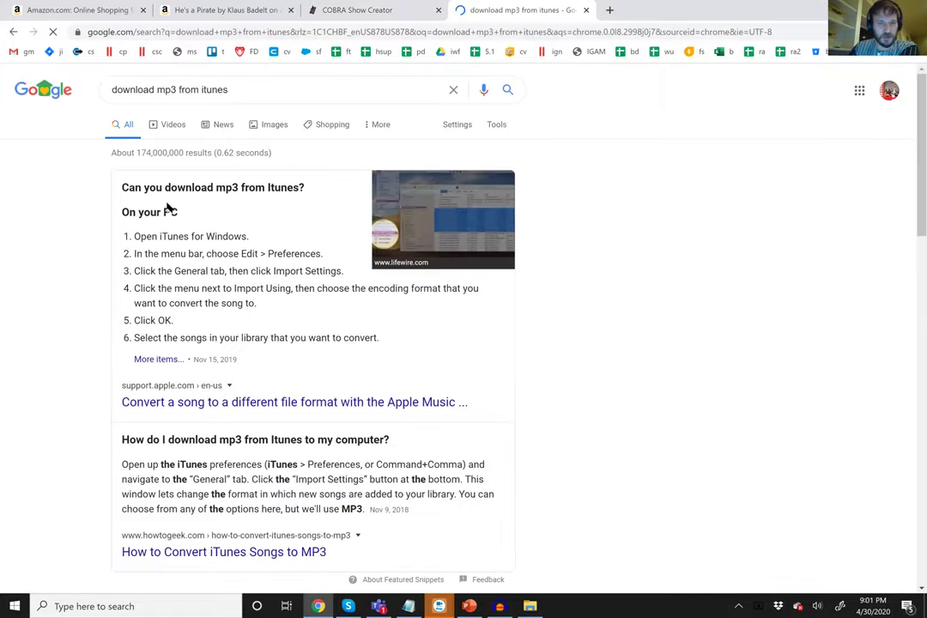
- Open the Apple support article on converting a song to a different file format and review its Mac and PC instructions
click(199, 403)
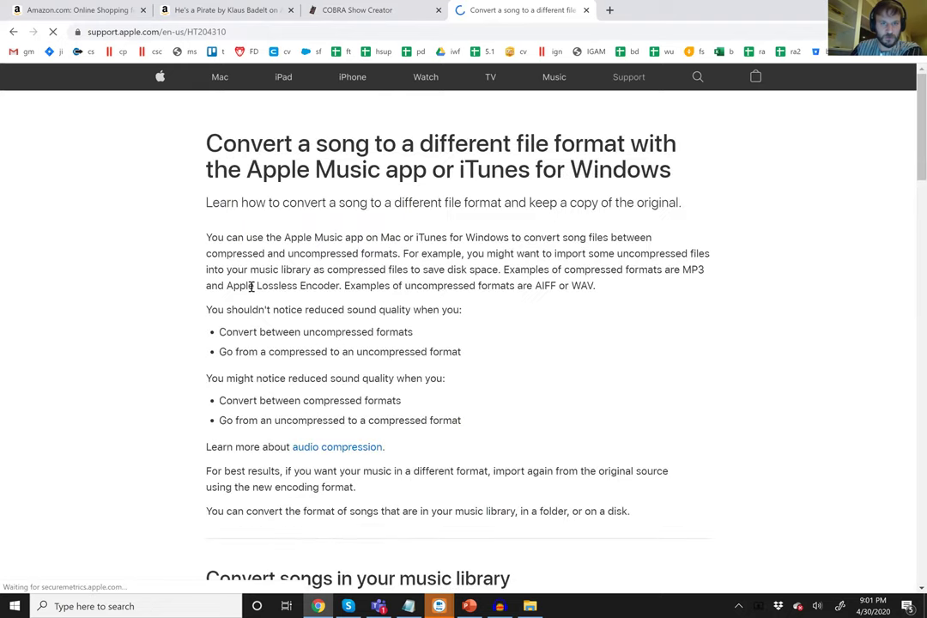
scroll(253, 286, down, 3)
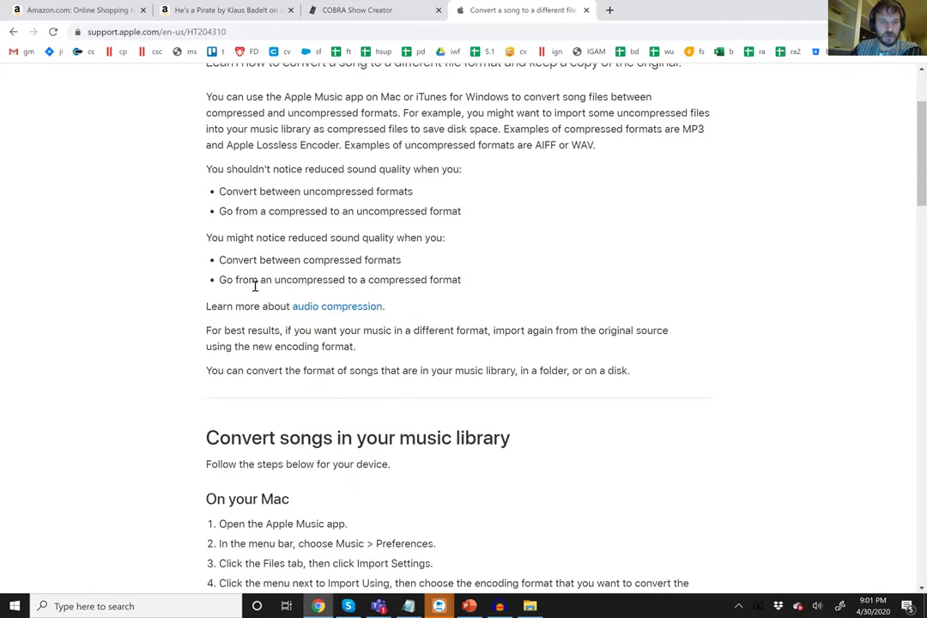
scroll(255, 286, down, 6)
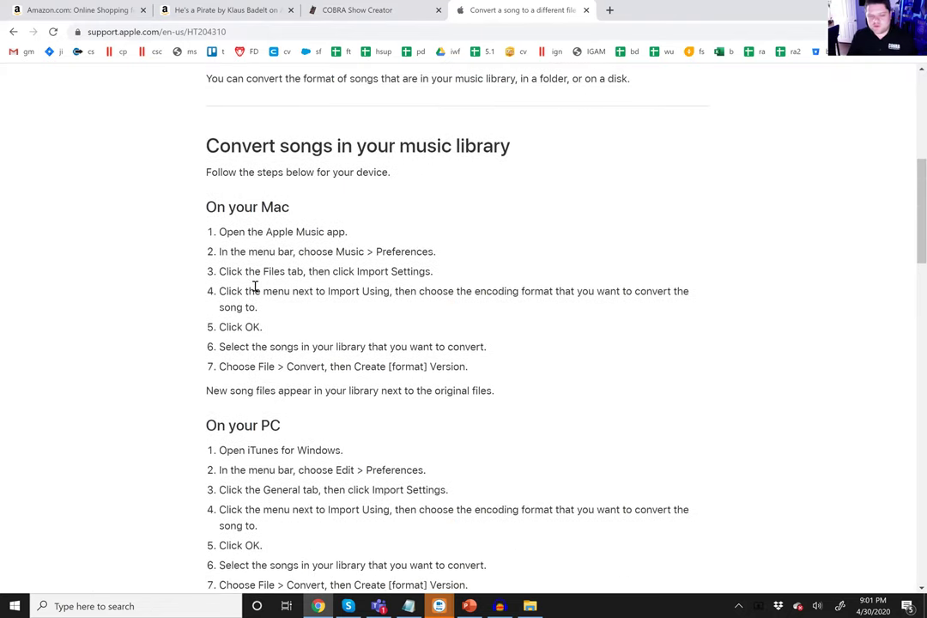
scroll(198, 89, down, 6)
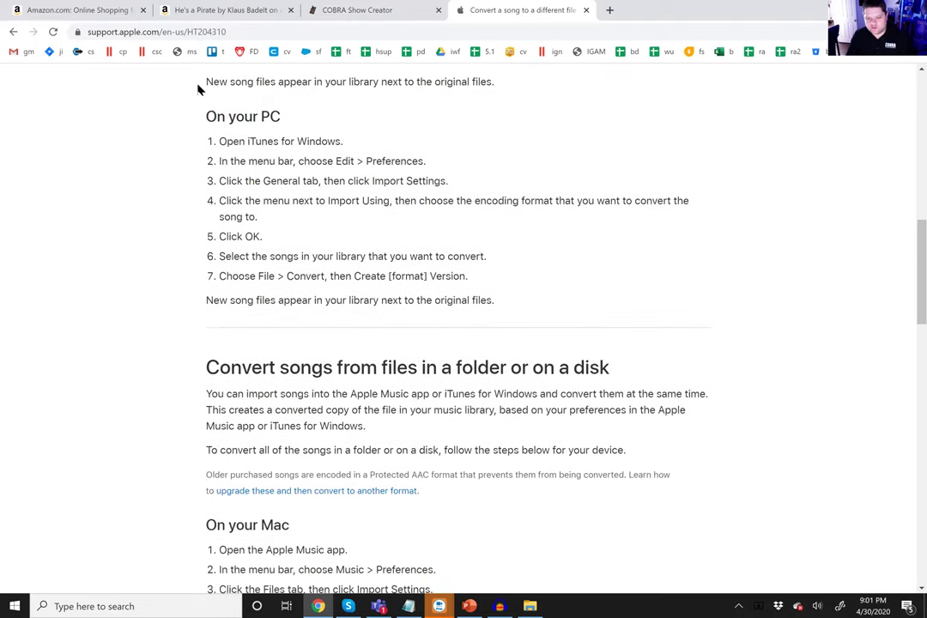
scroll(197, 88, down, 5)
scroll(208, 155, down, 4)
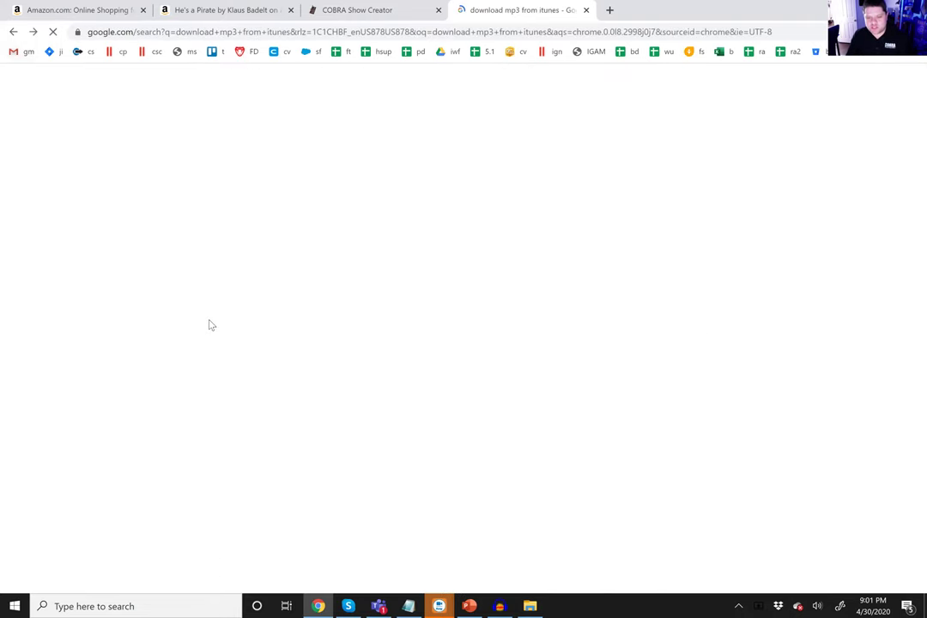
- Open Lifewire's guide to converting iTunes songs to MP3 from the search results, review its import settings, and close both tabs
scroll(209, 316, down, 5)
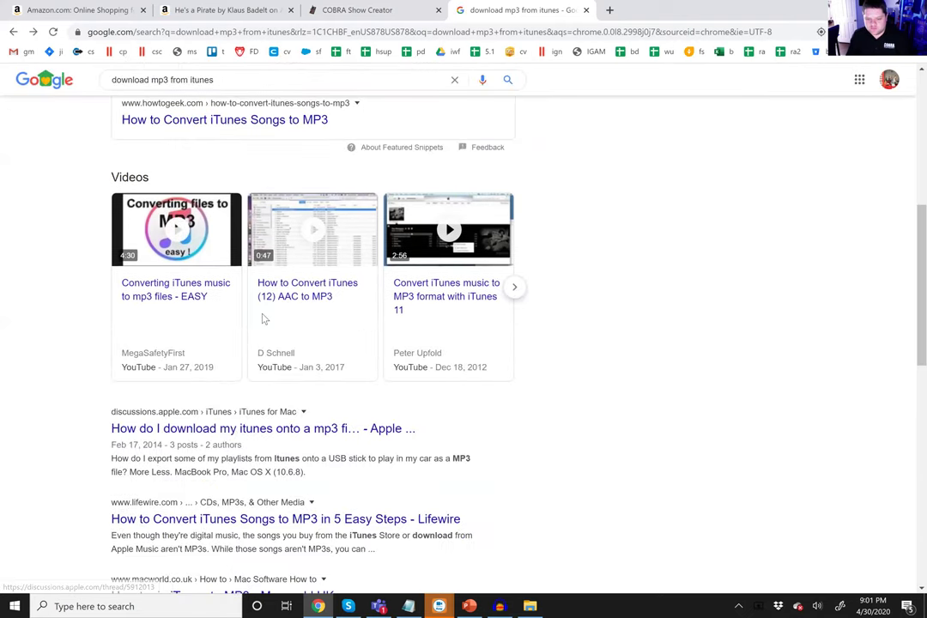
scroll(262, 275, up, 5)
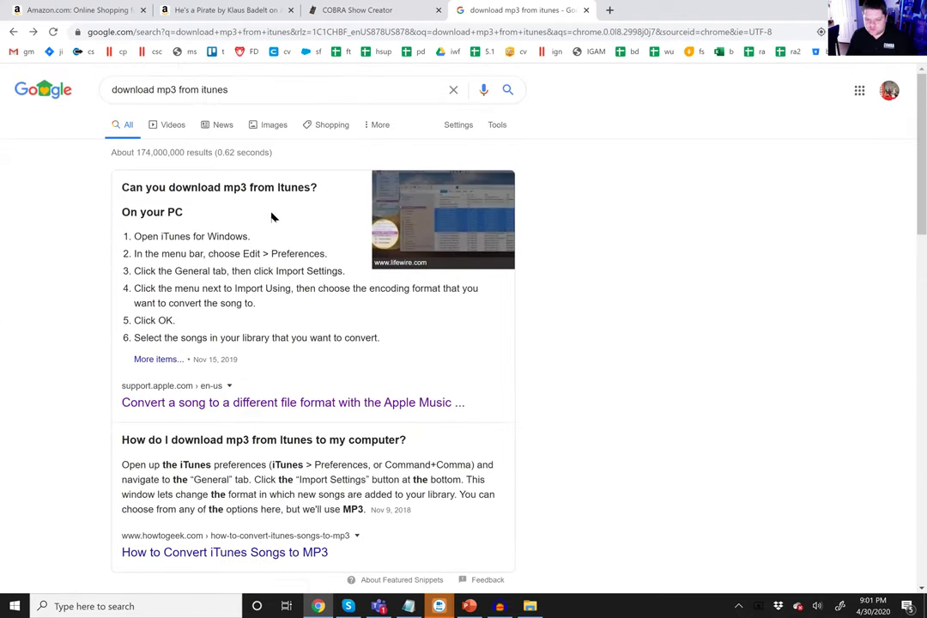
click(384, 230)
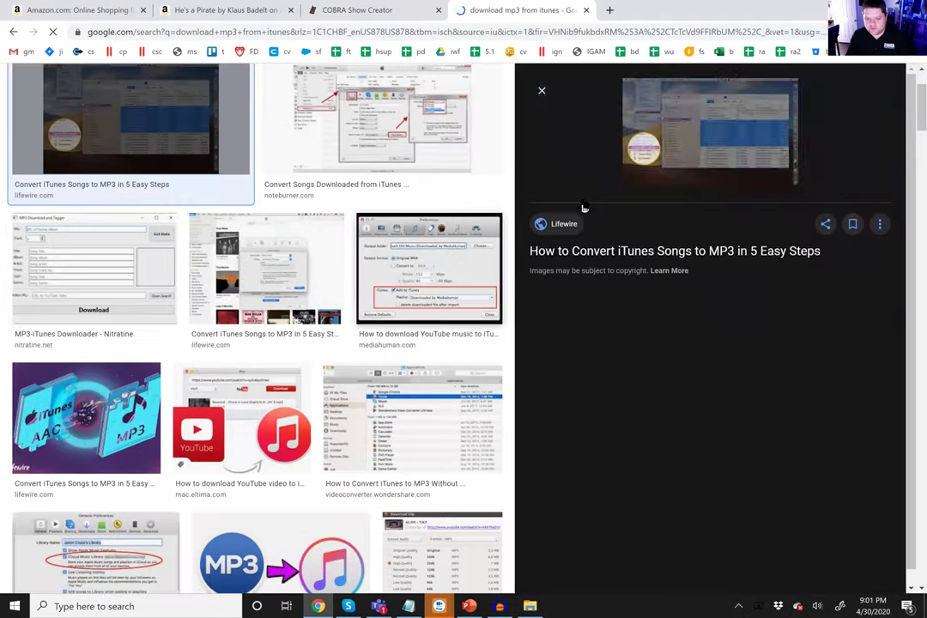
click(476, 151)
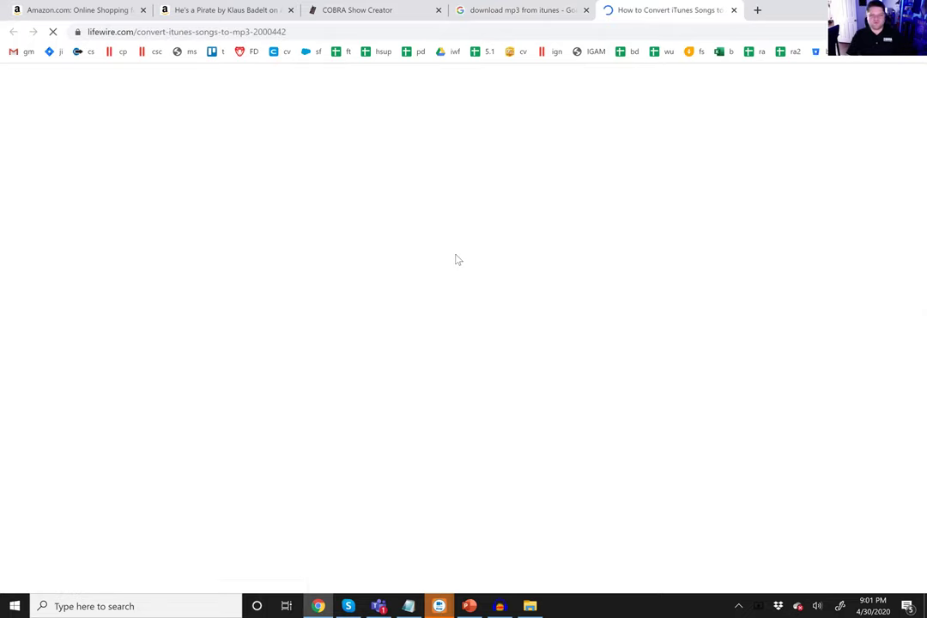
scroll(457, 255, down, 12)
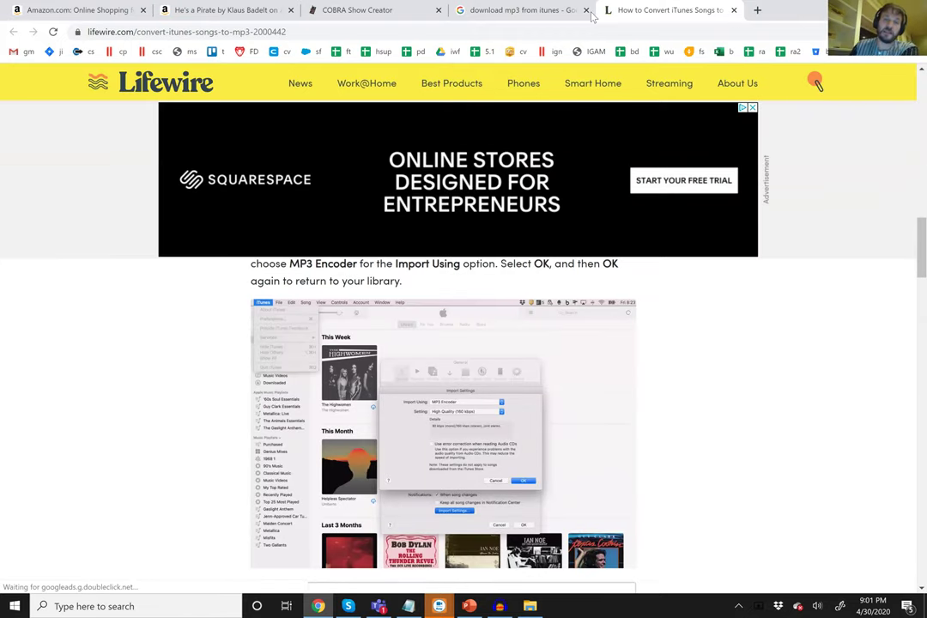
click(734, 10)
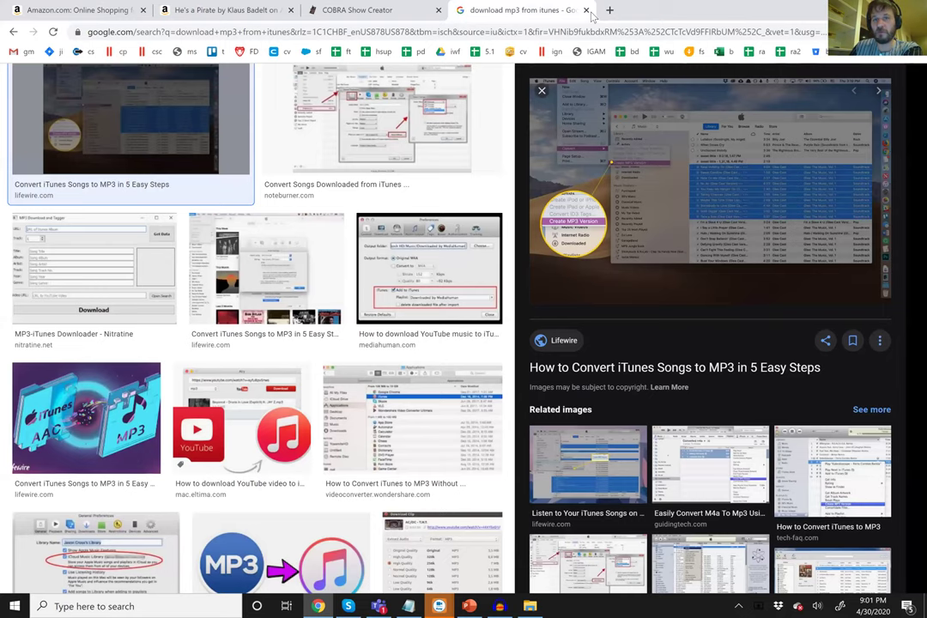
click(587, 11)
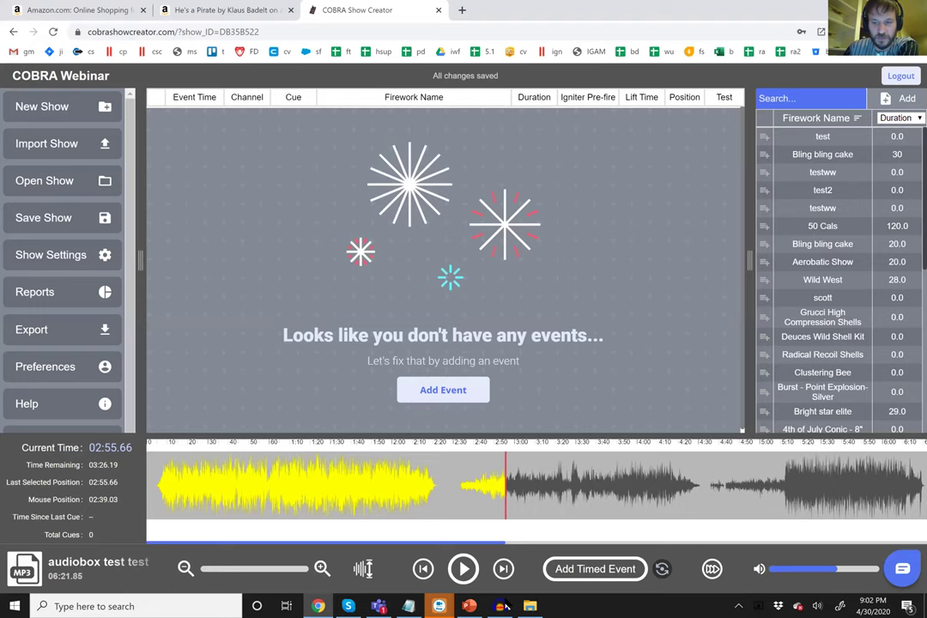
- Switch to Audacity, examine the file types offered when importing audio, and cancel the import
click(501, 606)
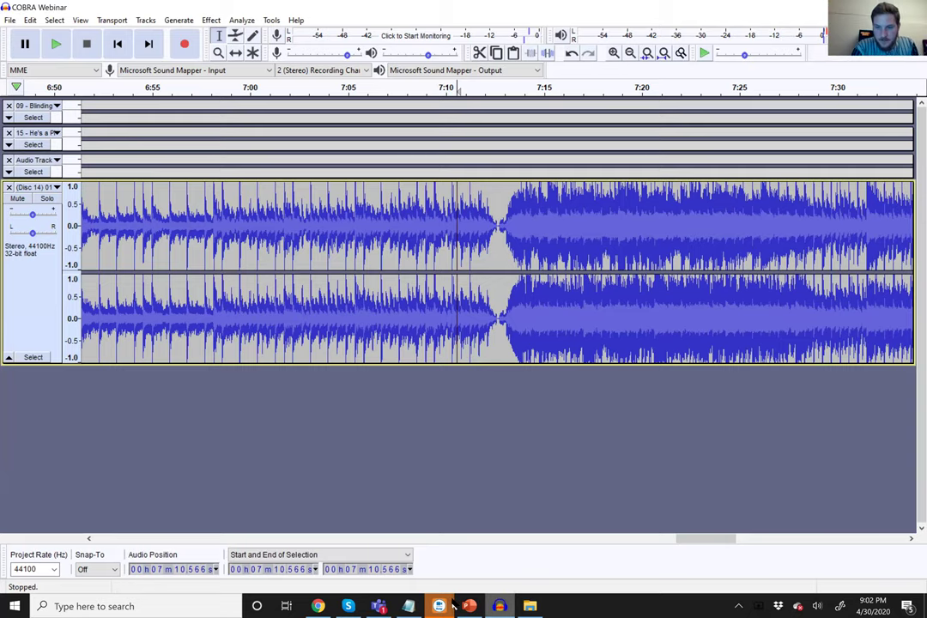
mouse_move(442, 605)
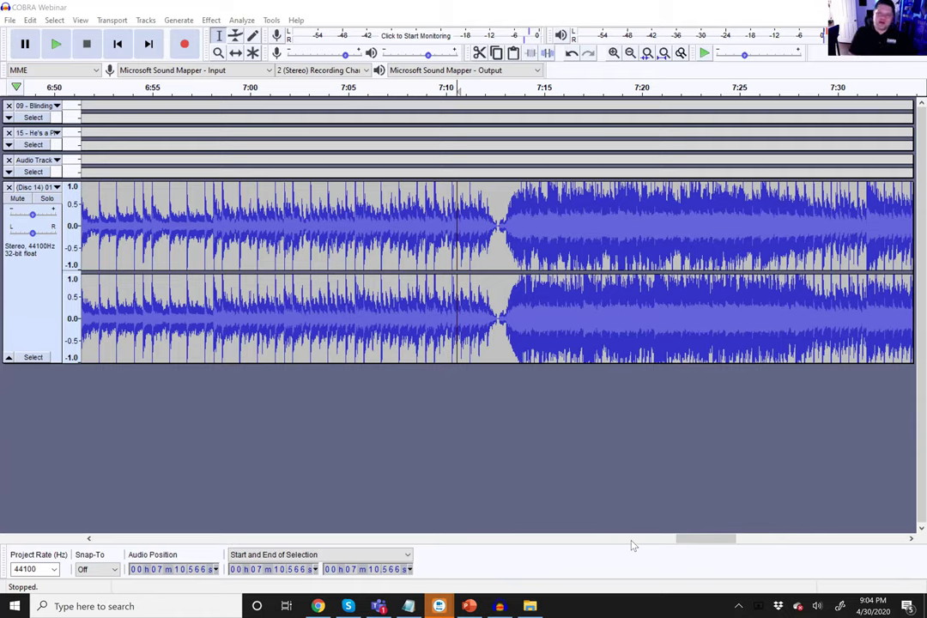
click(10, 20)
mouse_move(60, 125)
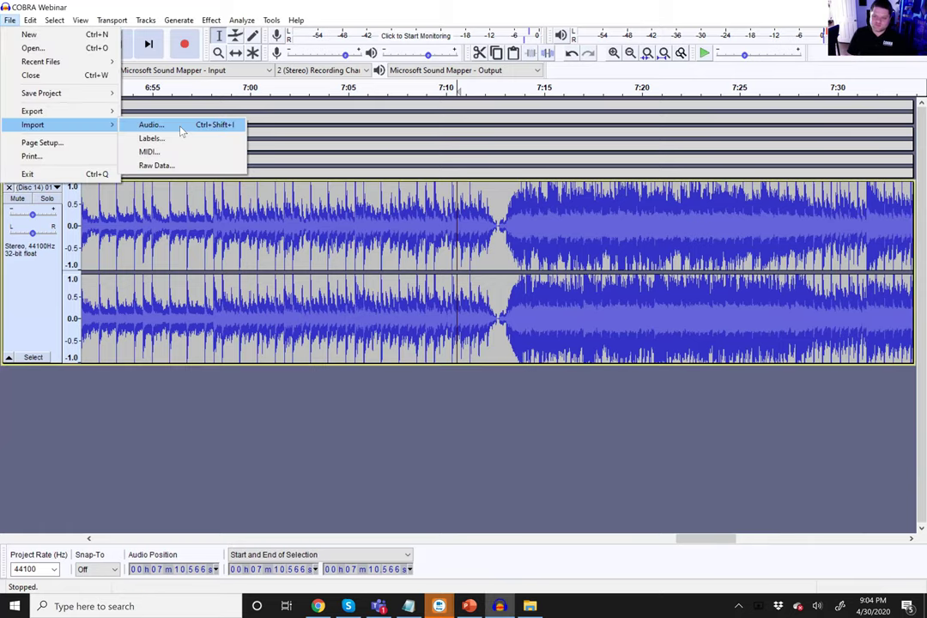
click(181, 129)
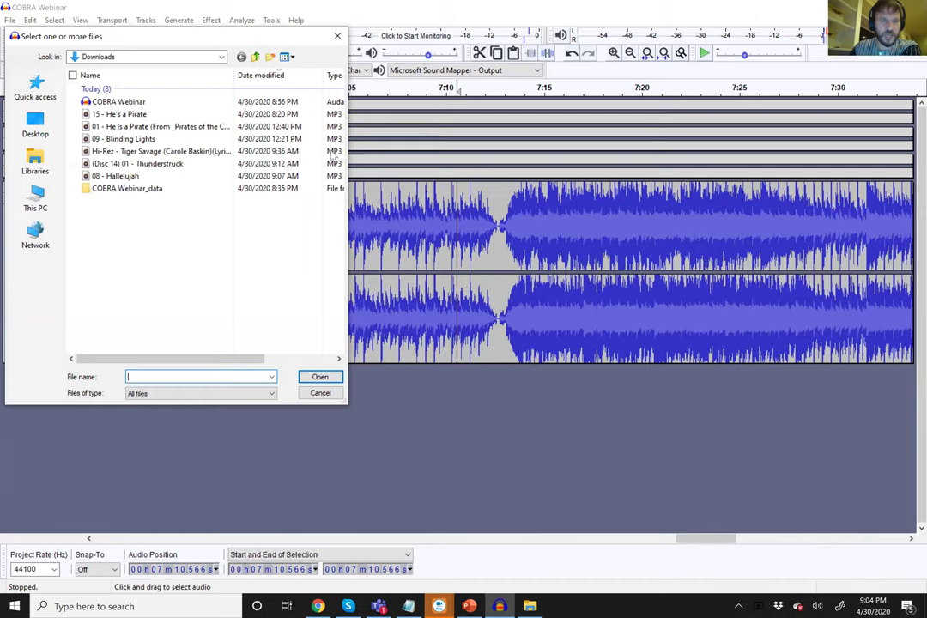
click(194, 393)
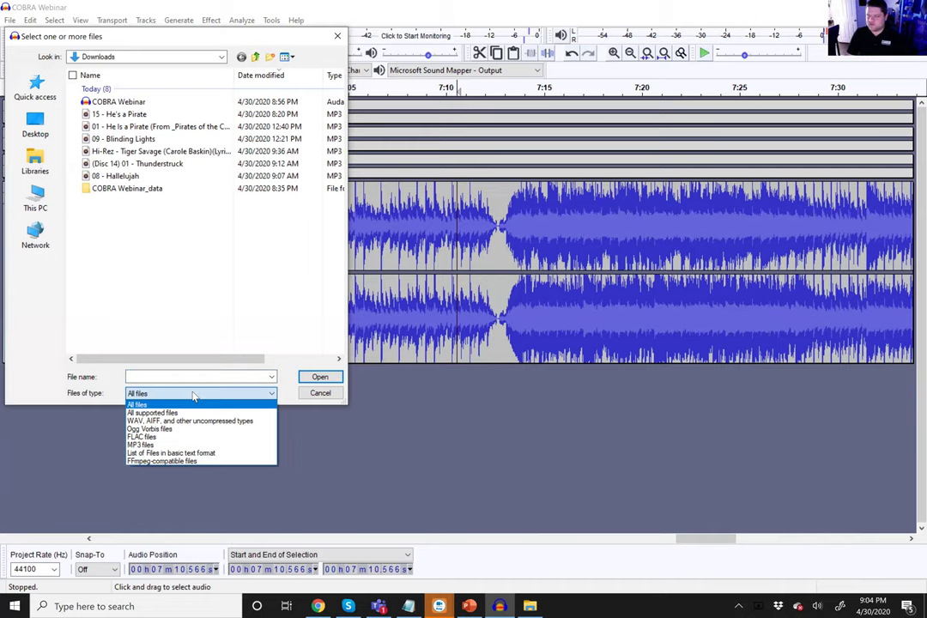
key(Escape)
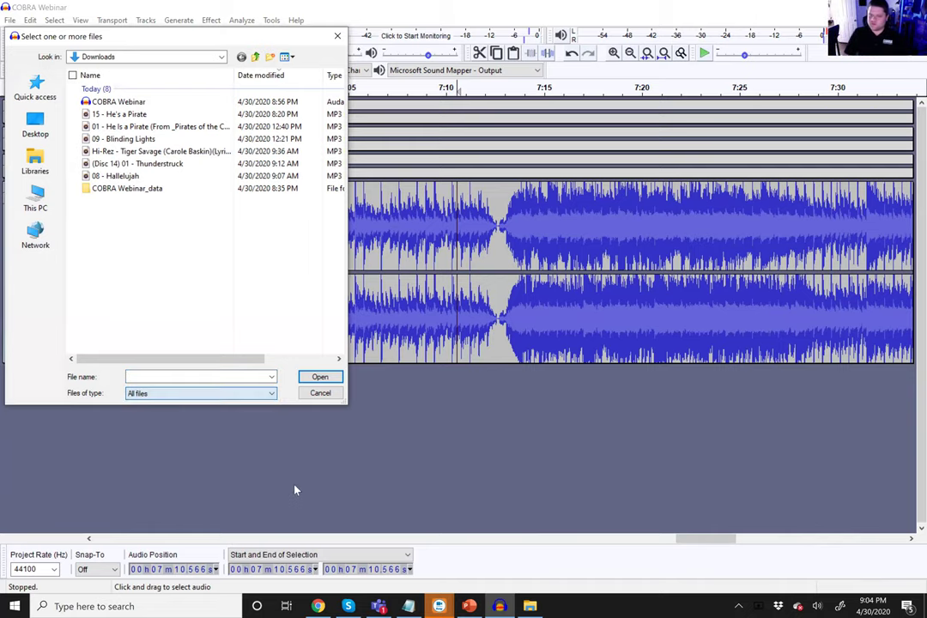
key(Escape)
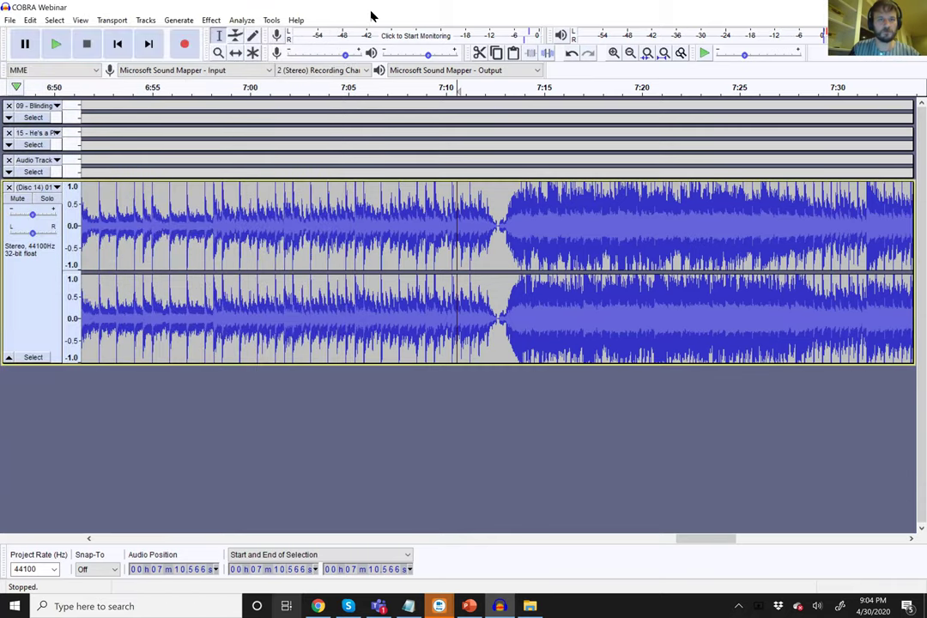
- Switch to the browser, search Google in a new tab for "aac to mp3 converter", review the results, and close the tab
key(alt+Tab)
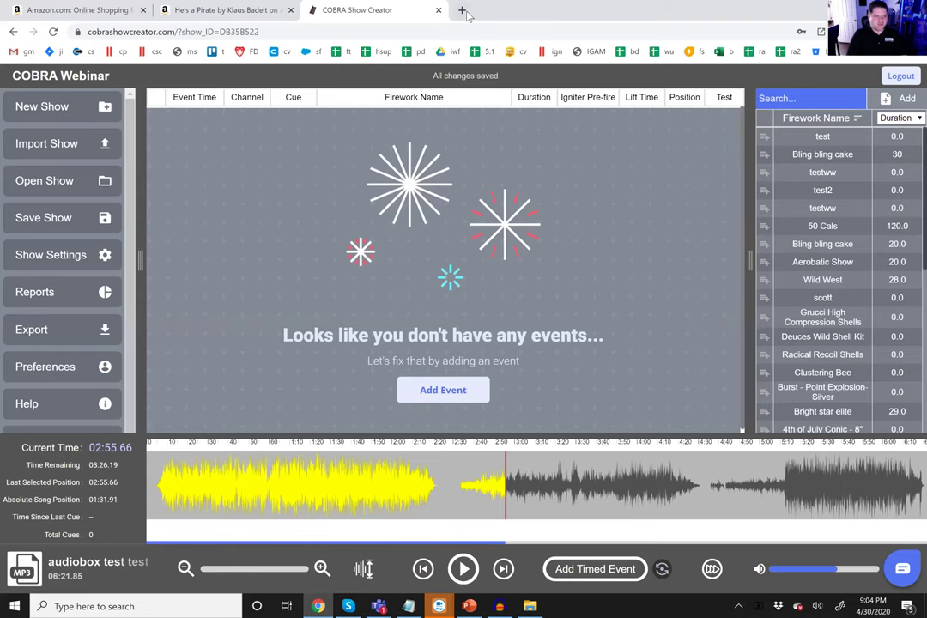
click(467, 12)
text(aac to )
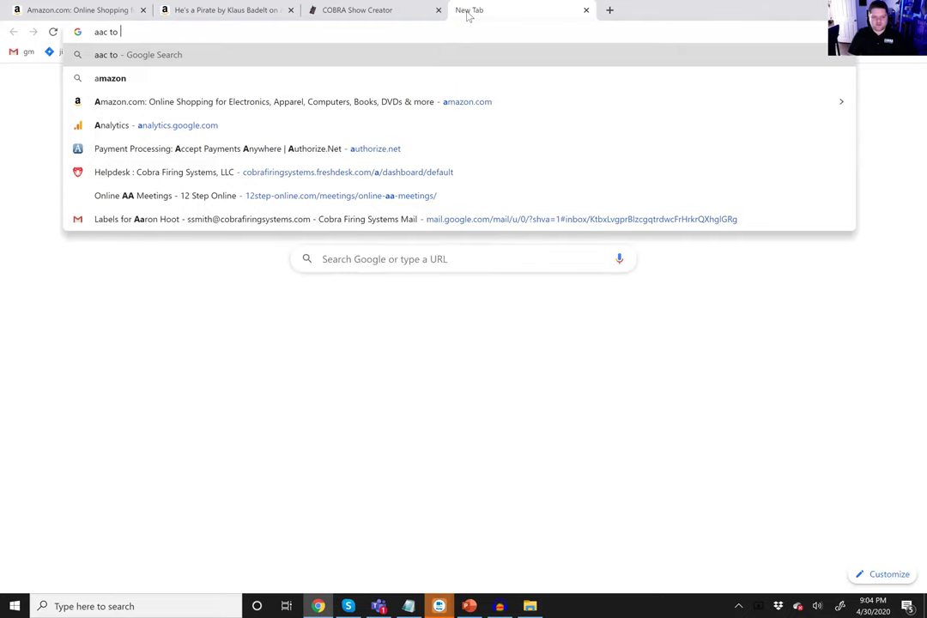
text(mp3 converter)
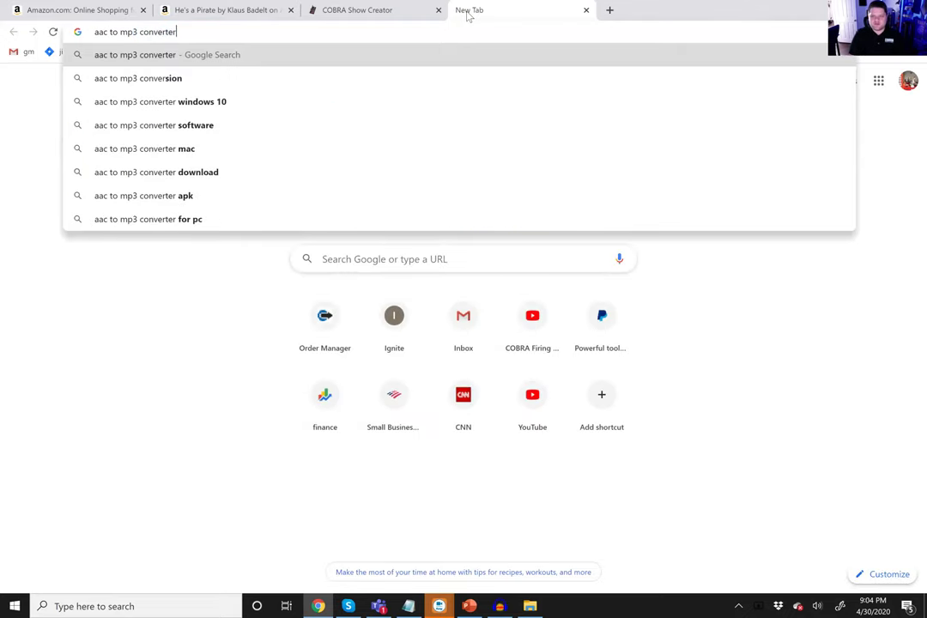
key(Return)
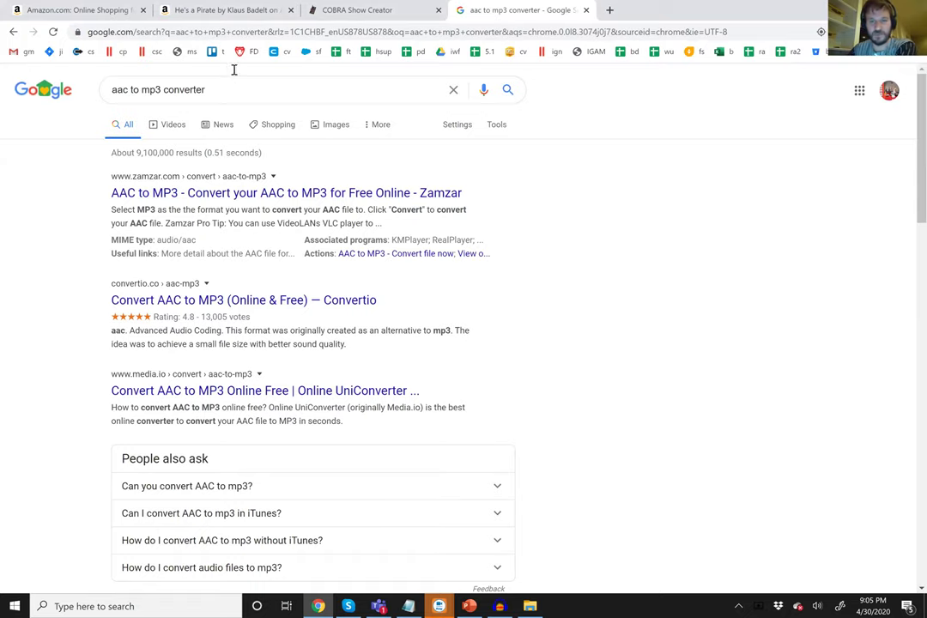
click(587, 11)
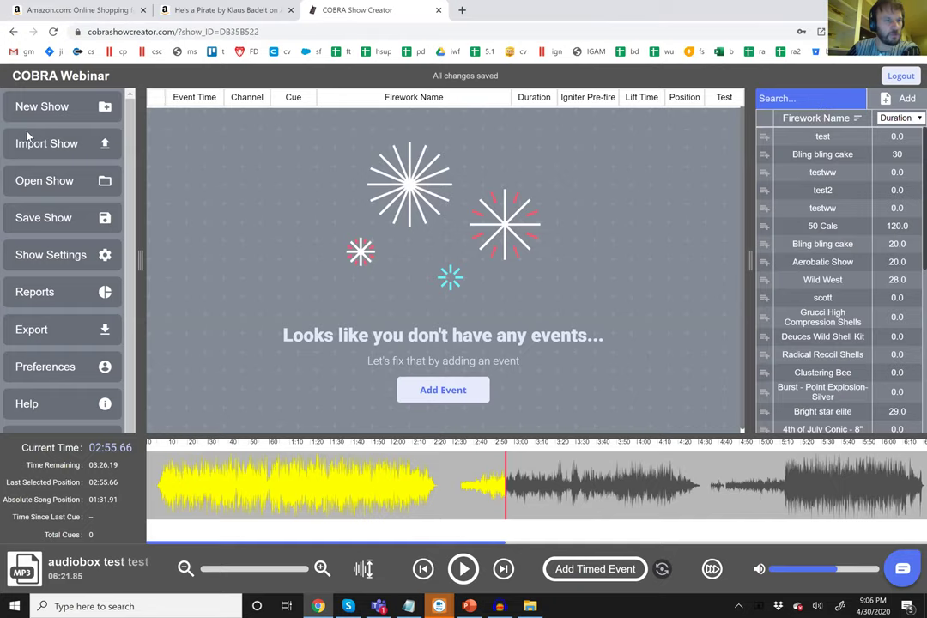
- Switch to Audacity, enable Force export to mono in the MP3 export options for COBRA Webinar, and cancel the export
key(alt+Tab)
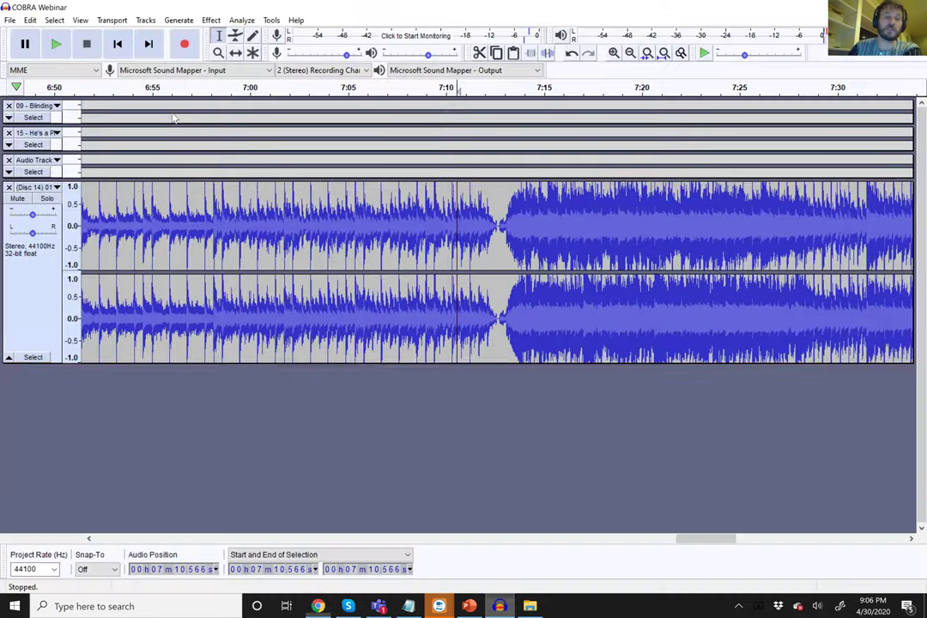
key(alt+f)
key(Up)
key(Up)
key(Up)
key(Up)
key(Up)
key(Right)
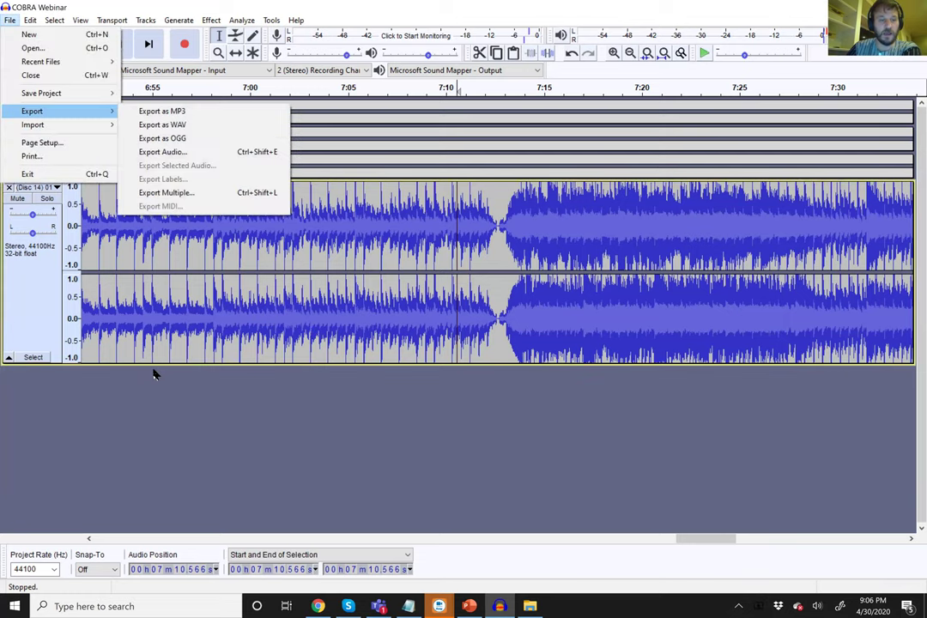
key(Down)
key(Down)
key(Up)
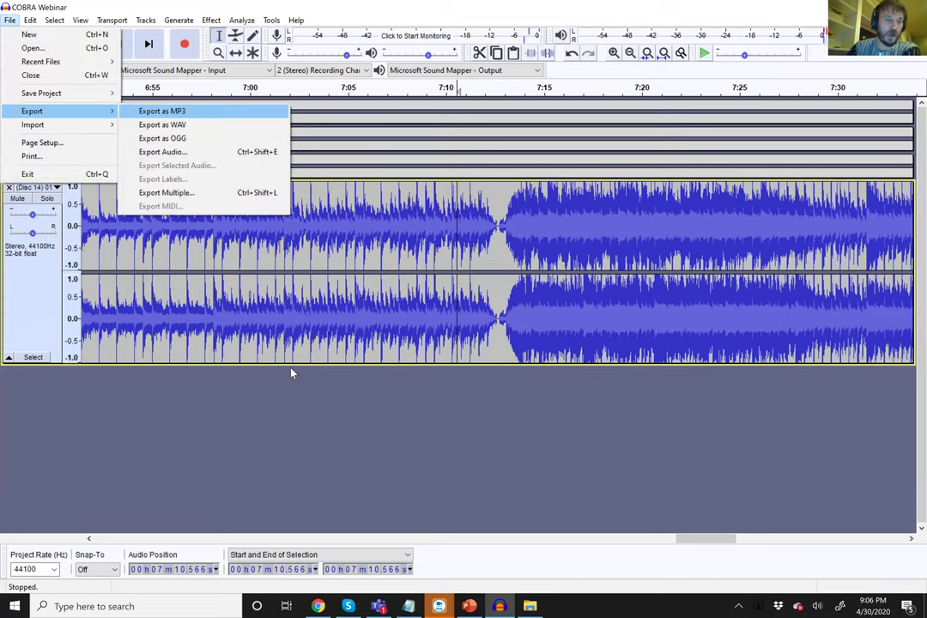
key(Return)
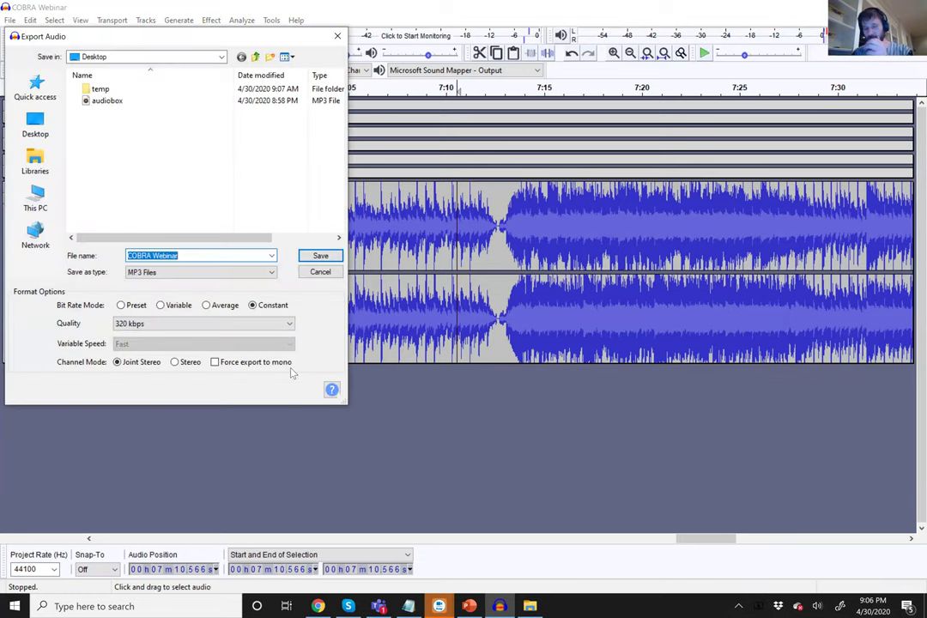
click(291, 368)
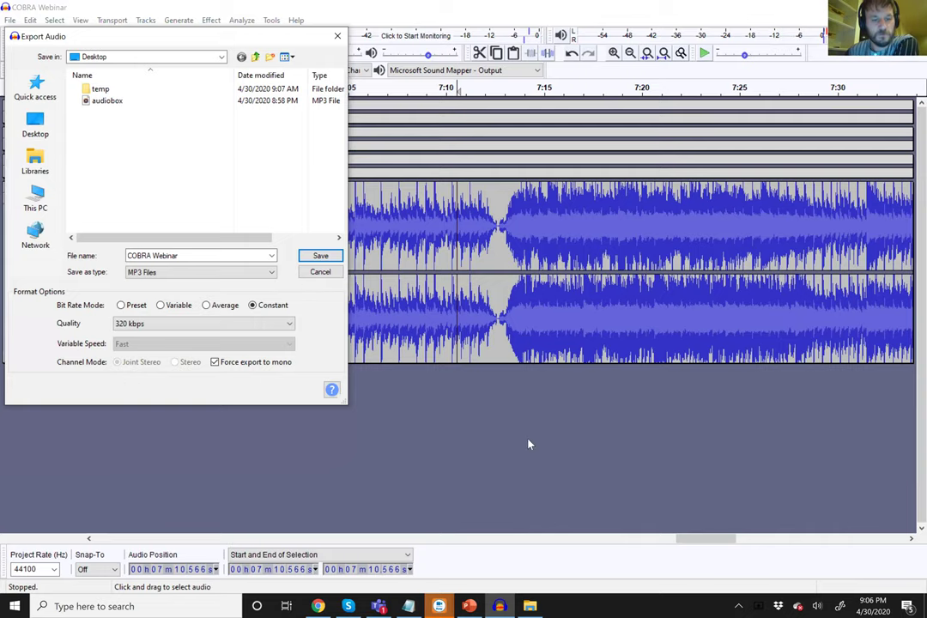
key(Escape)
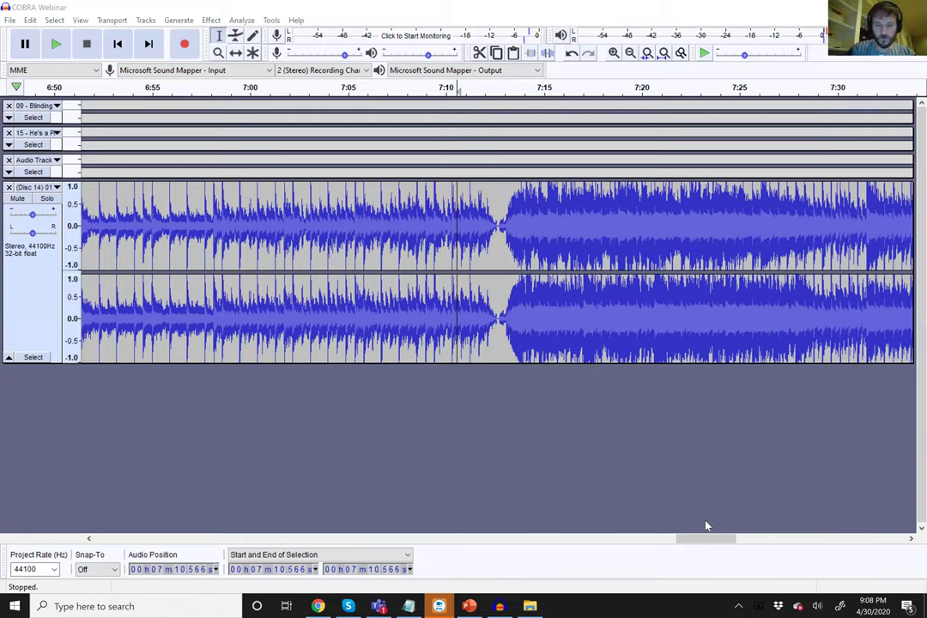
click(439, 606)
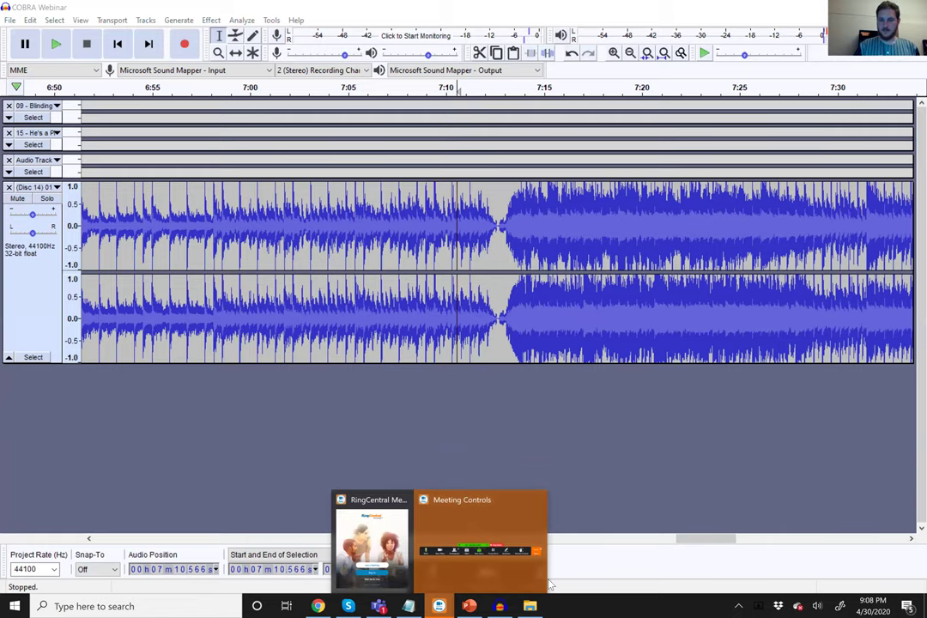